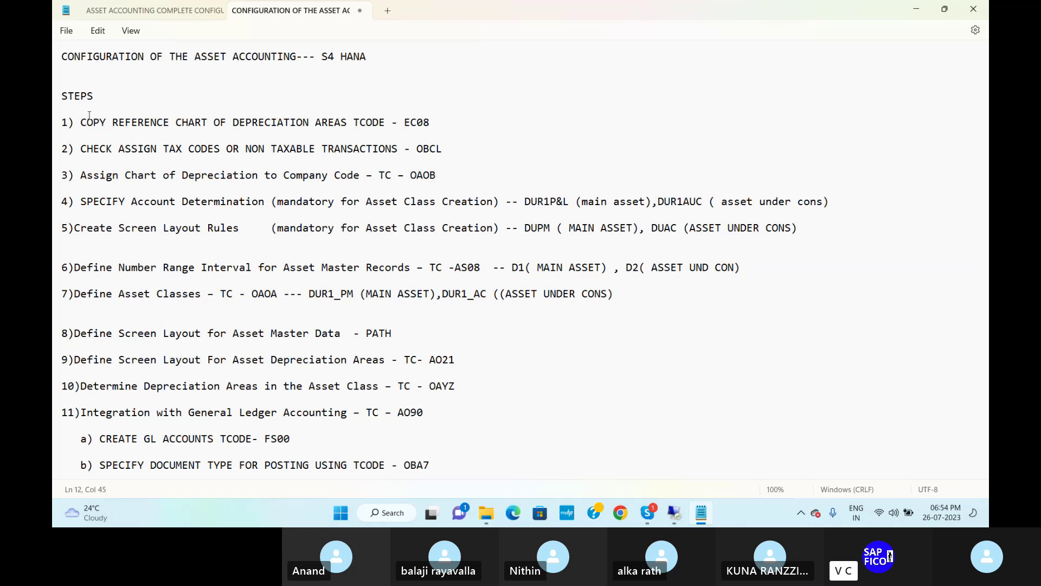
- Add the line "* ACTIVATE NEW ASSET ACCOUNTING" between the STEPS heading and step 1 of the configuration notes
left_click(108, 96)
key("Return")
key("Return")
type("AC")
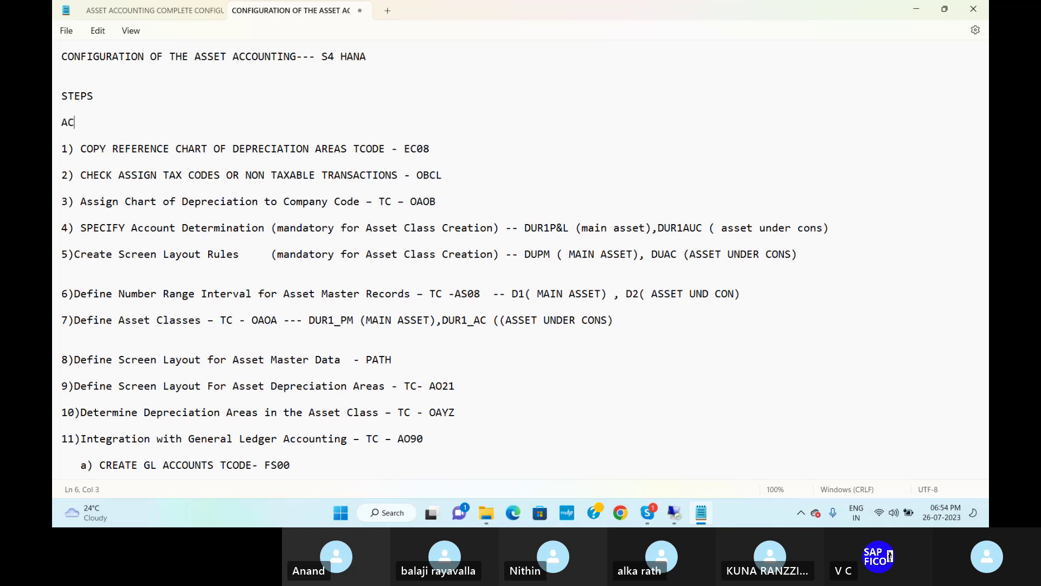
type("TIVATE")
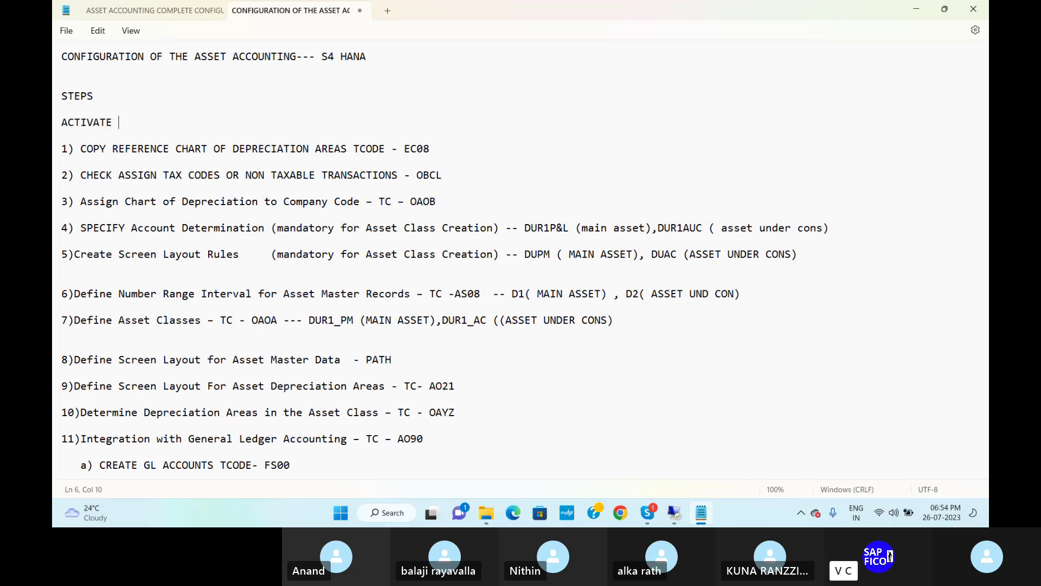
key("Left")
key("Left")
key("Left")
key("Left")
key("Left")
type("*")
key("Right")
key("Right")
key("Right")
type("NEW ")
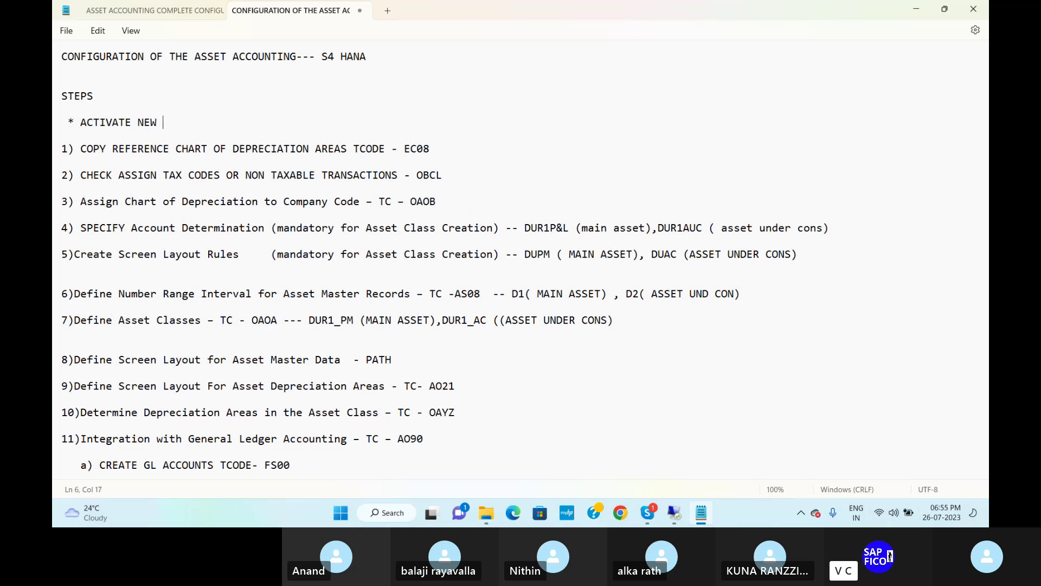
type("ASSET ACC")
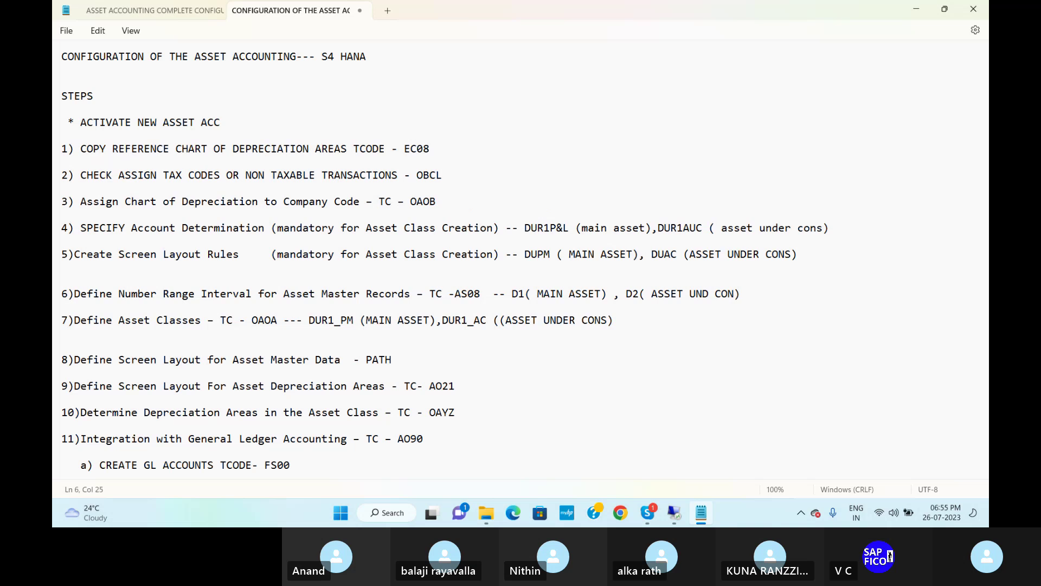
type("OUNTING")
- Switch to the SAP remote session and open the SAP Reference IMG through transaction /NSPRO
left_click(674, 513)
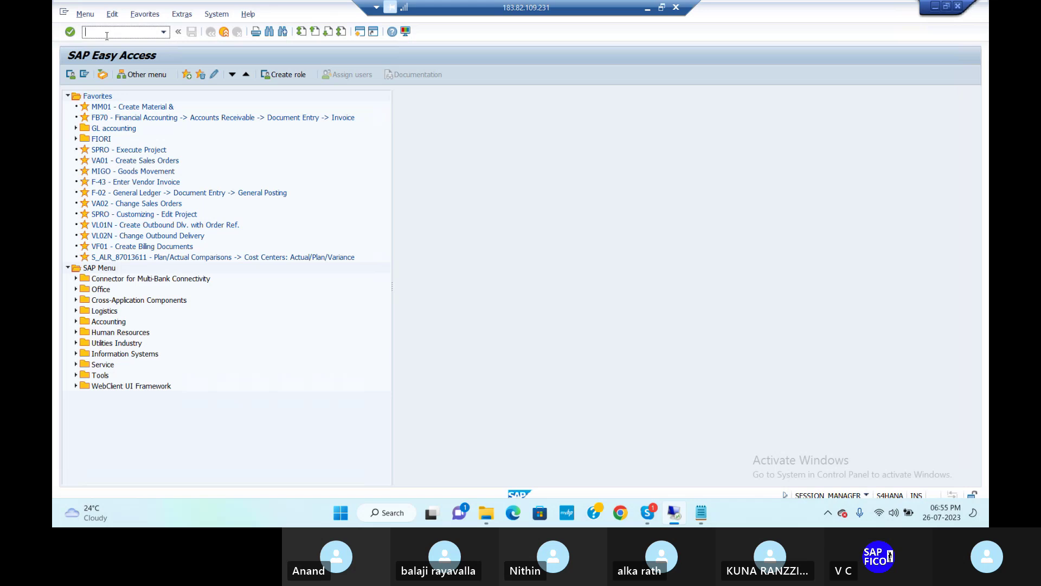
type("/N")
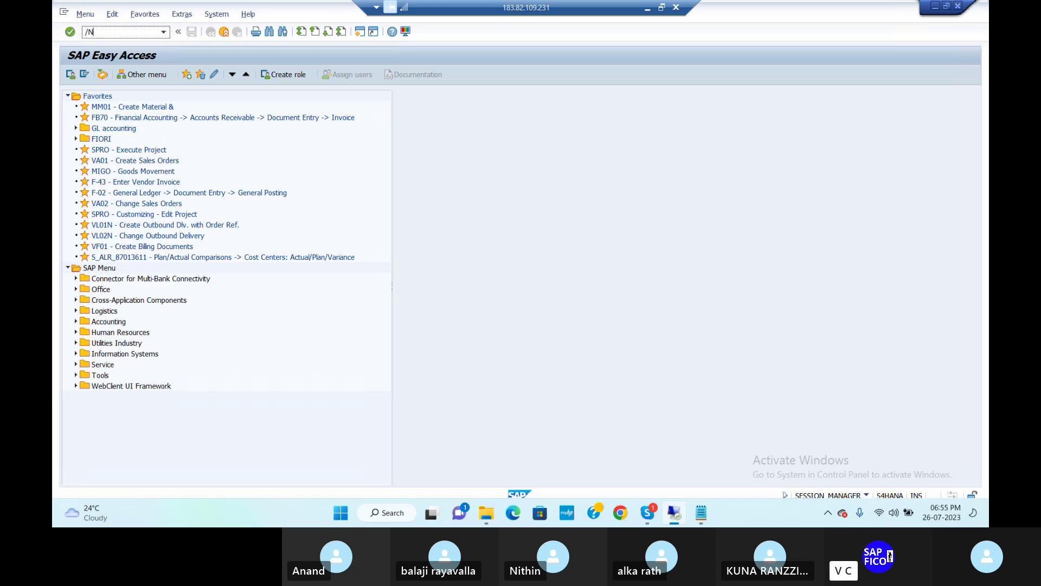
type("SPRO")
key("Return")
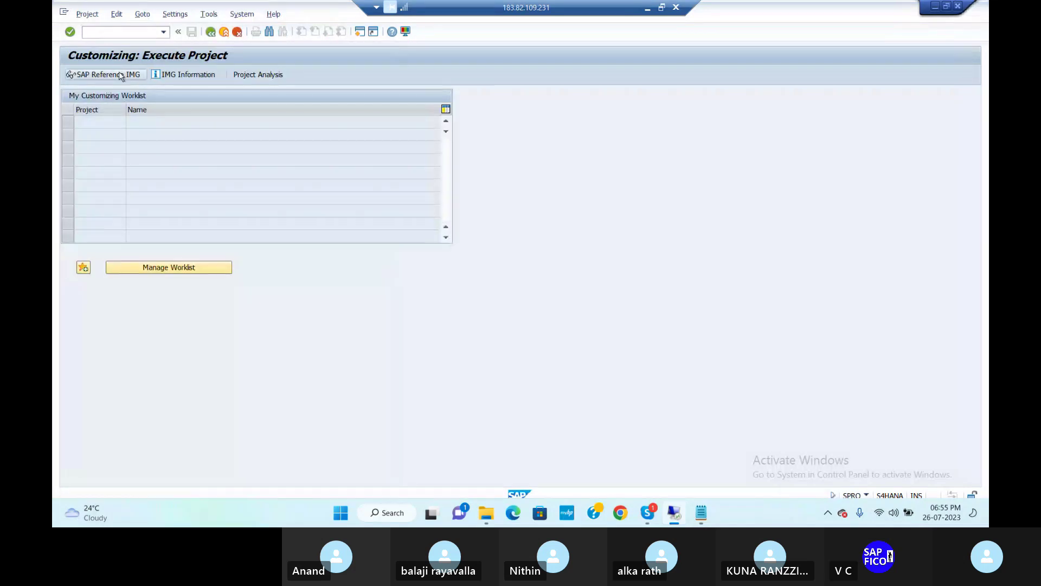
key("F5")
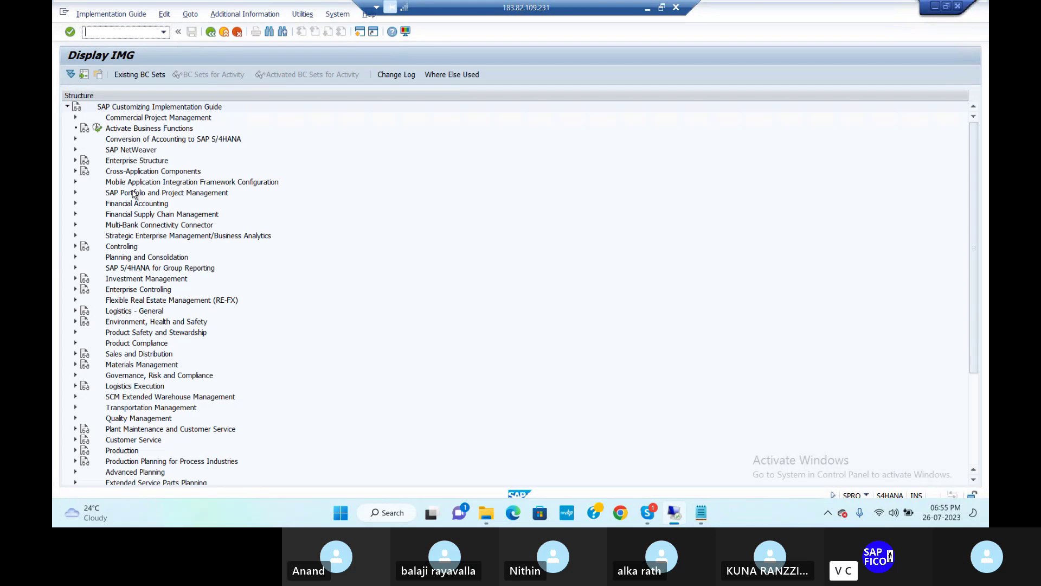
- Open the activity Activate Asset Accounting (New) under Financial Accounting, Asset Accounting, Migration: Asset Accounting (New), Migration from Classic to New Asset Accounting
left_click(75, 204)
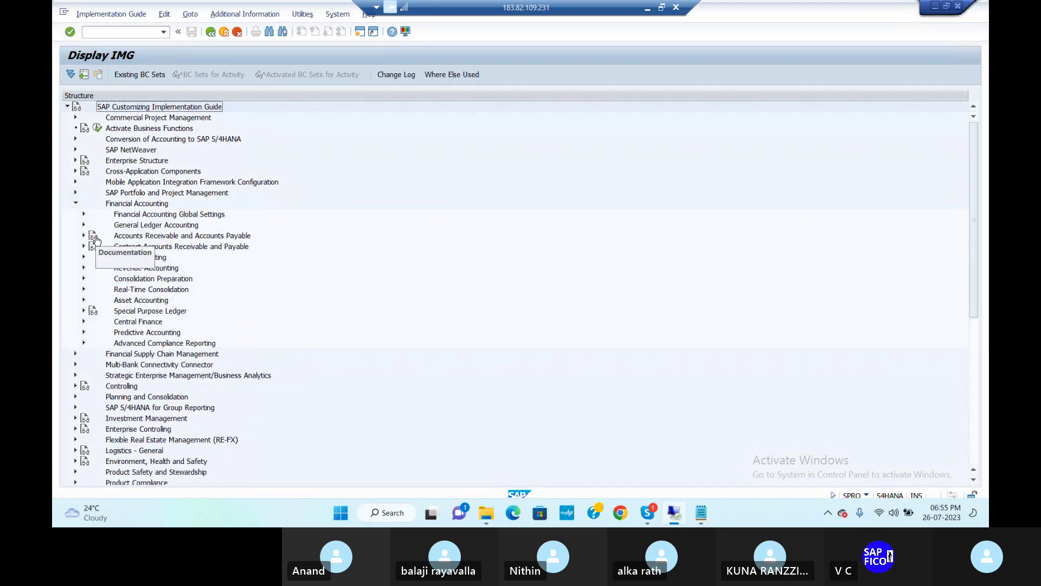
scroll(95, 240, "down", 1)
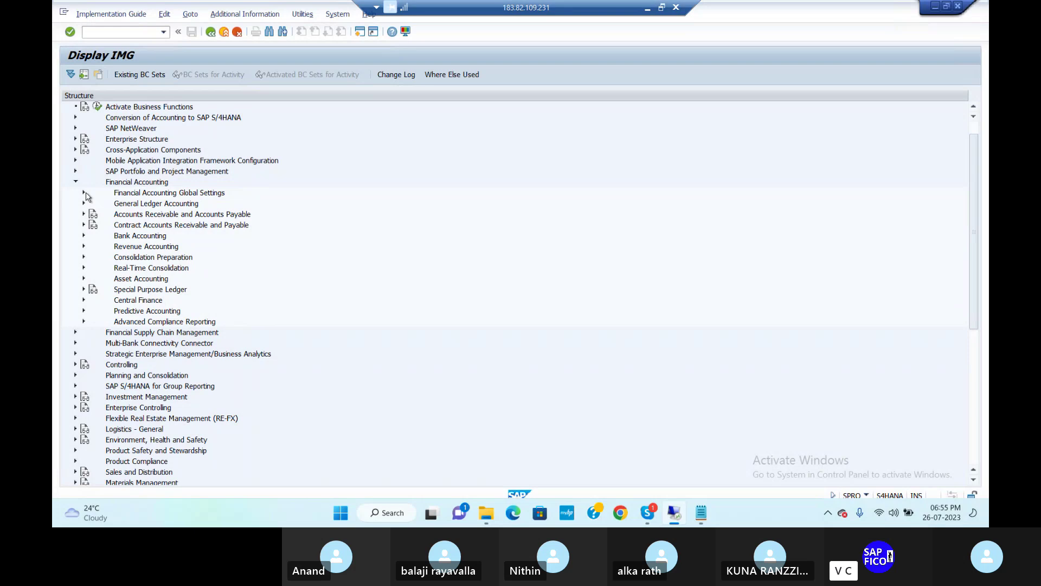
left_click(84, 278)
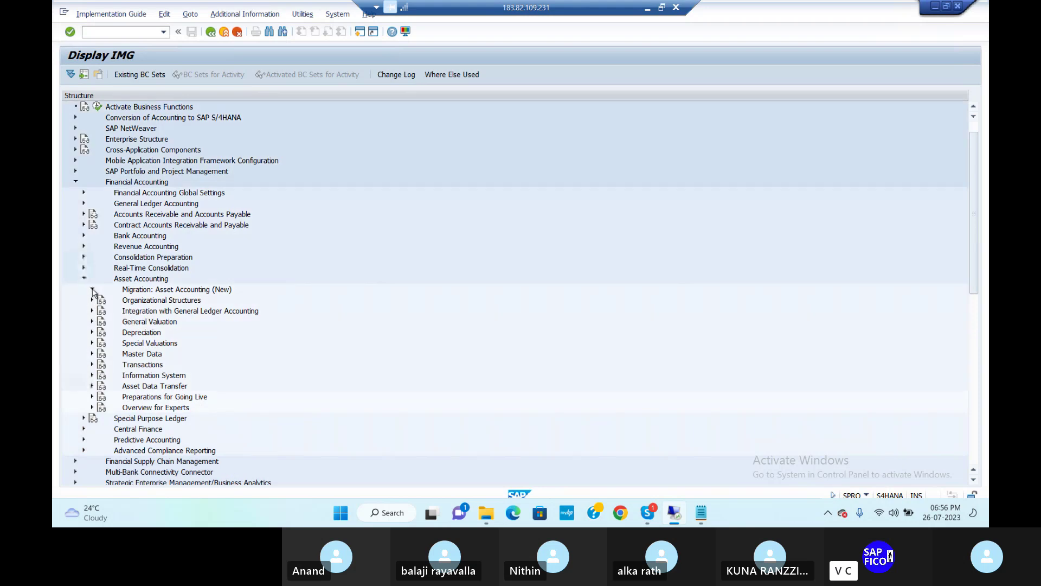
left_click(93, 289)
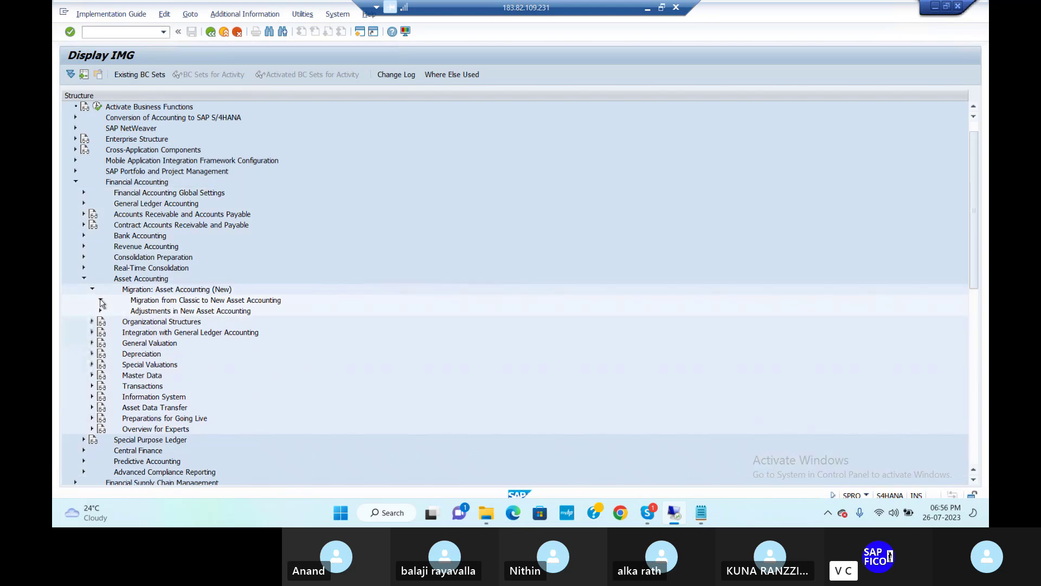
left_click(100, 301)
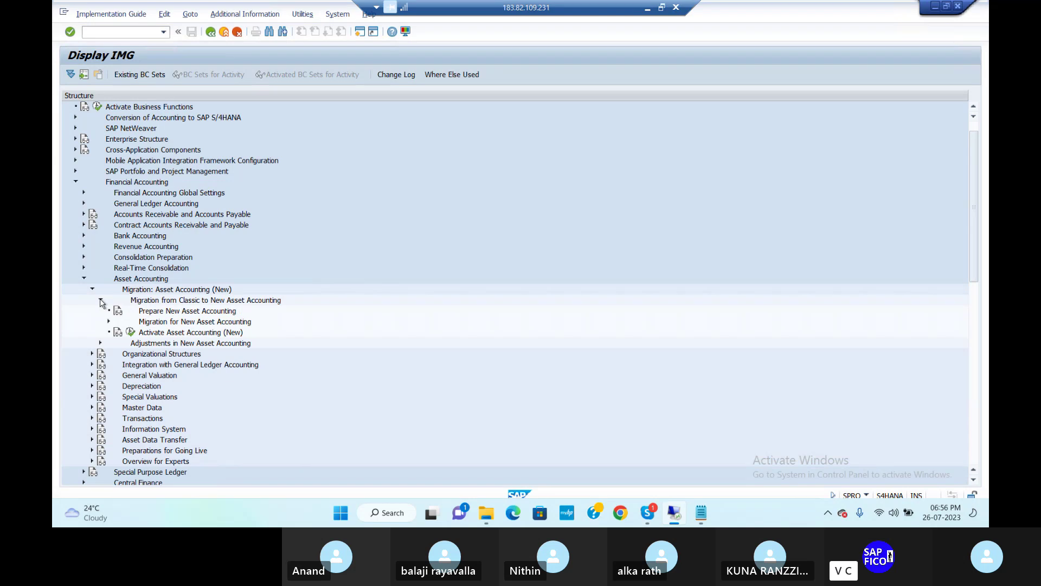
left_click(131, 333)
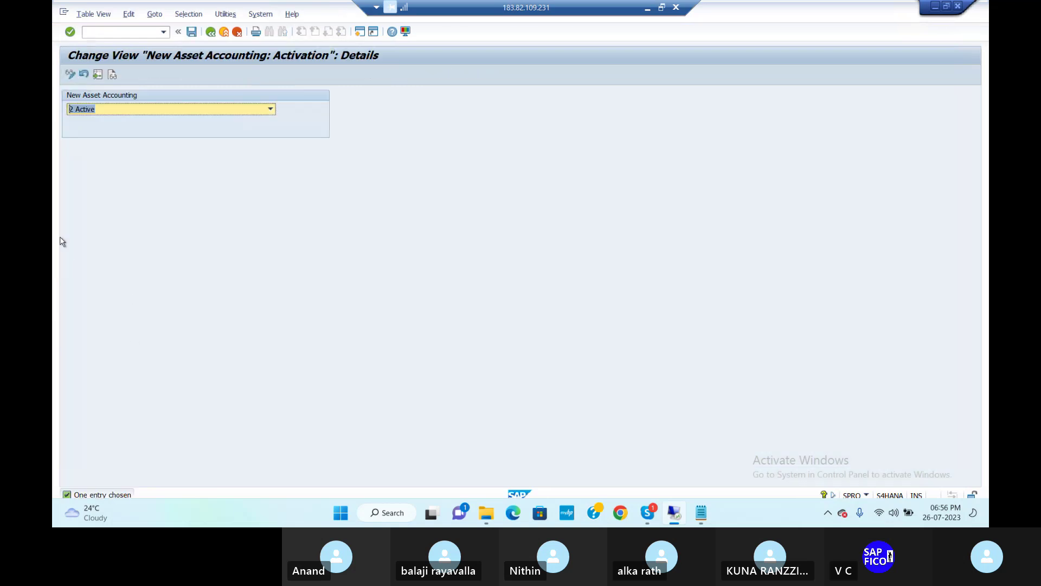
- Set New Asset Accounting to "2 Active" and save the activation setting, returning to the IMG structure
left_click(270, 110)
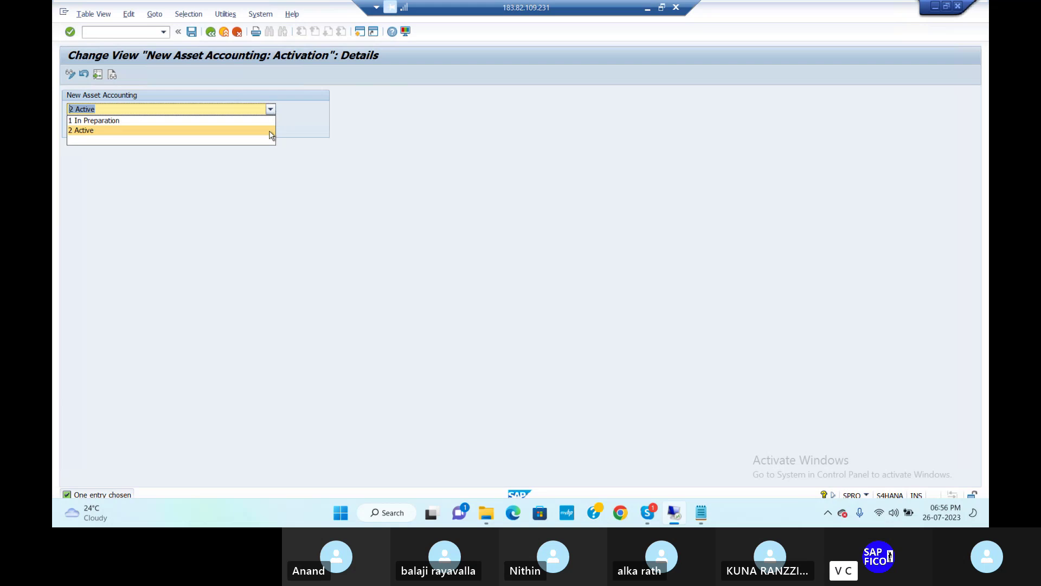
left_click(270, 132)
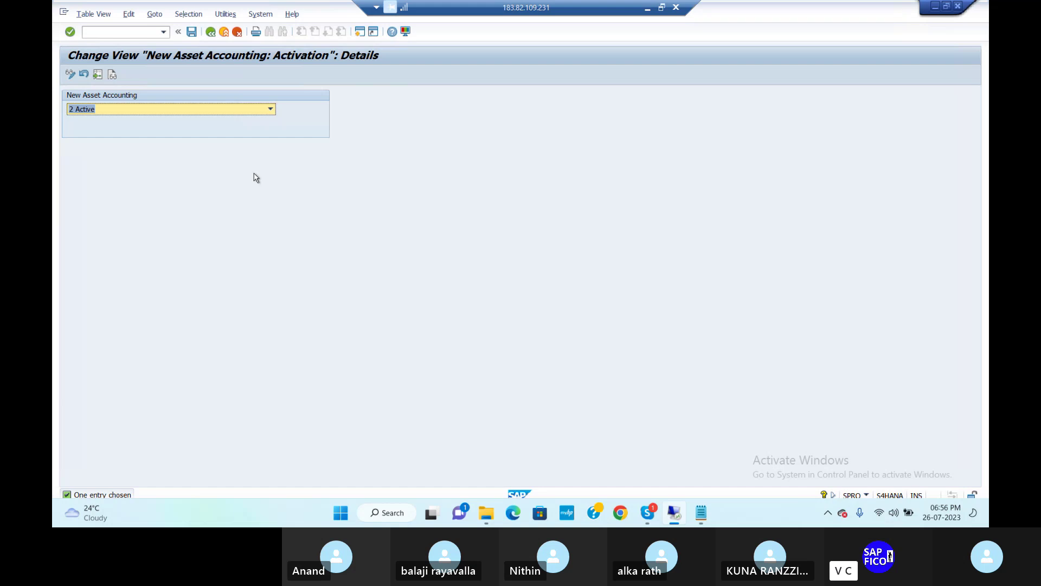
left_click(271, 110)
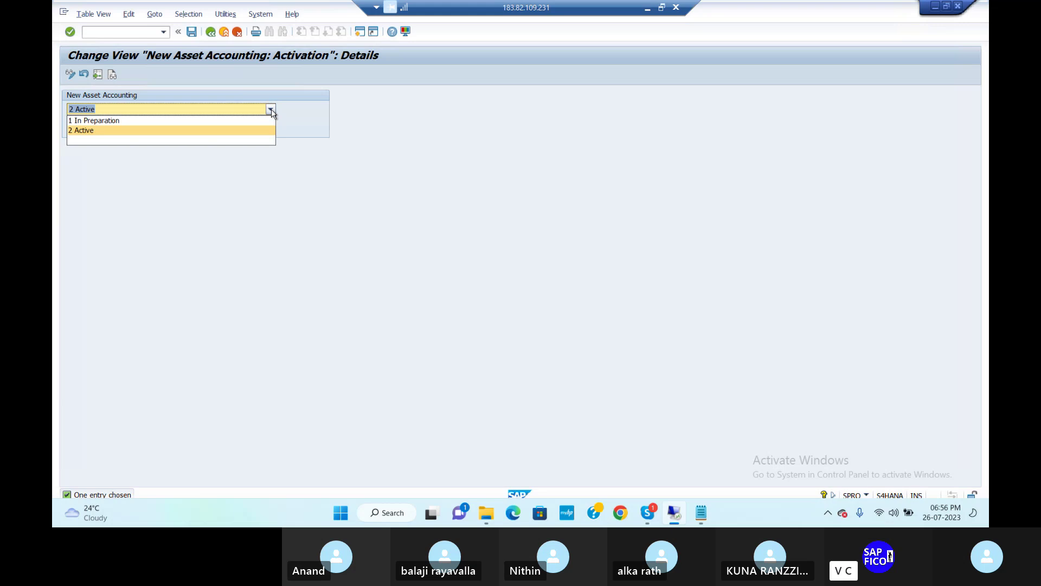
left_click(271, 111)
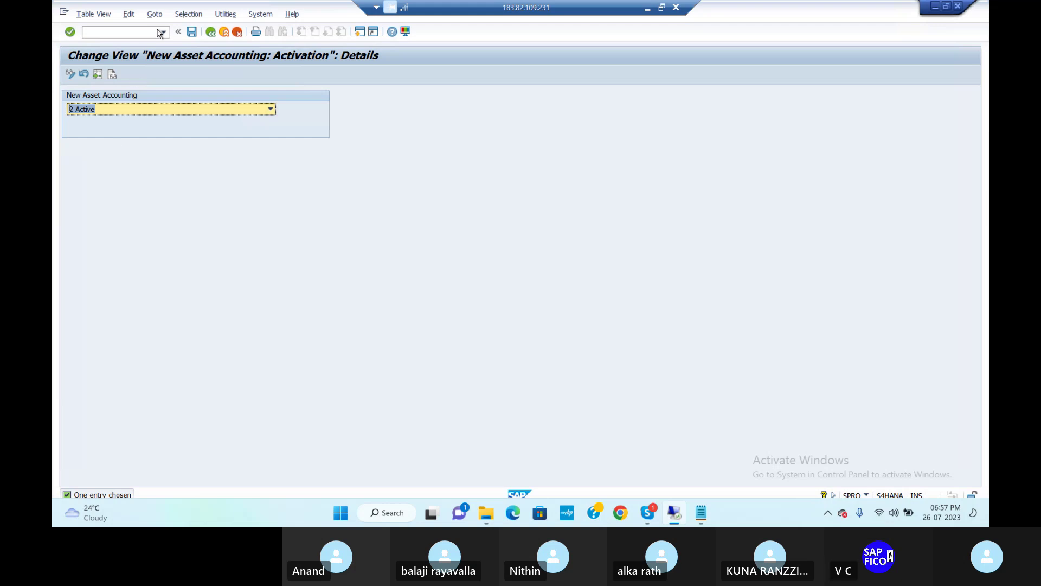
left_click(193, 32)
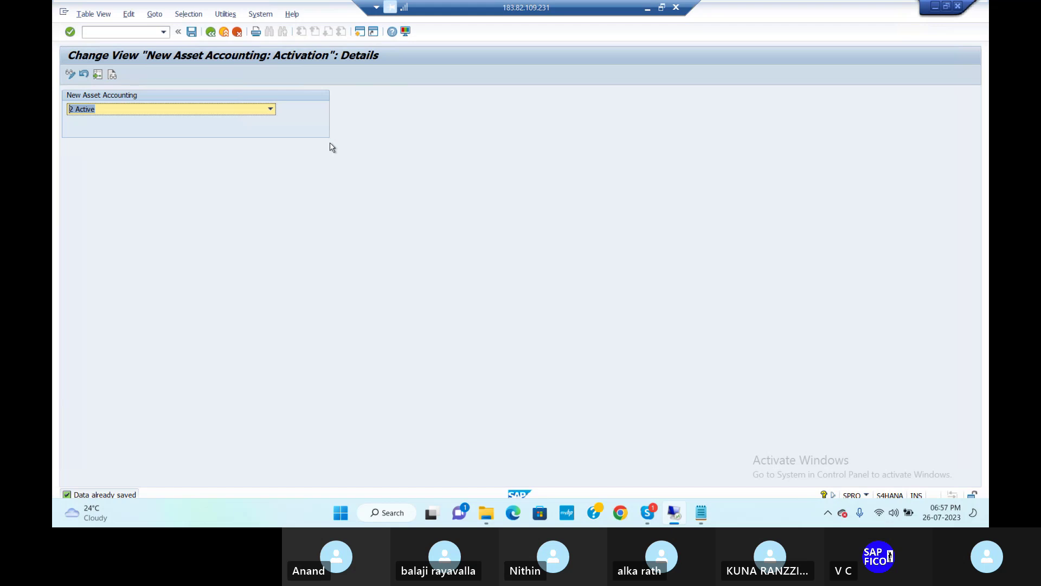
left_click(211, 37)
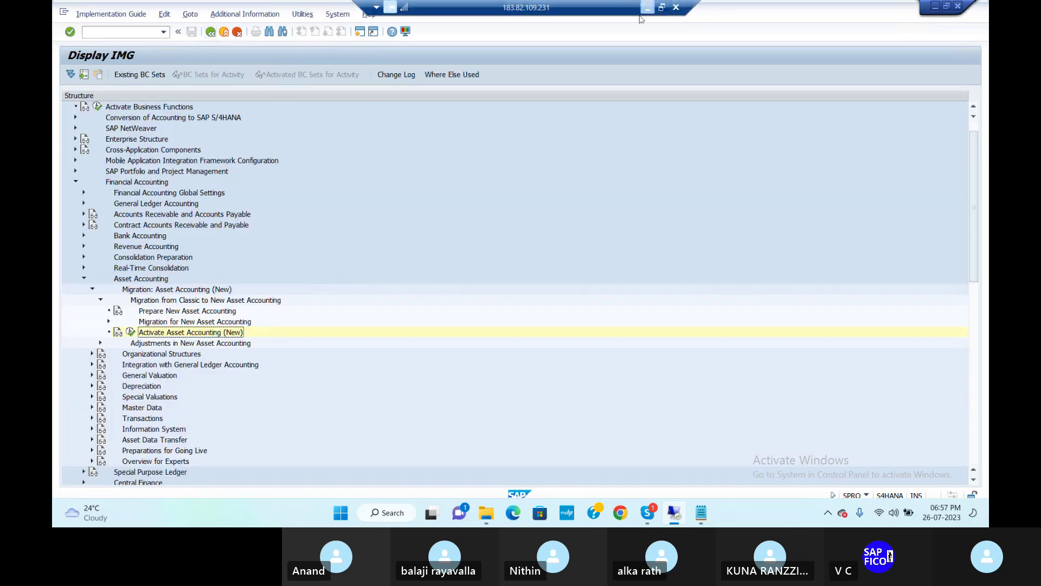
left_click(701, 512)
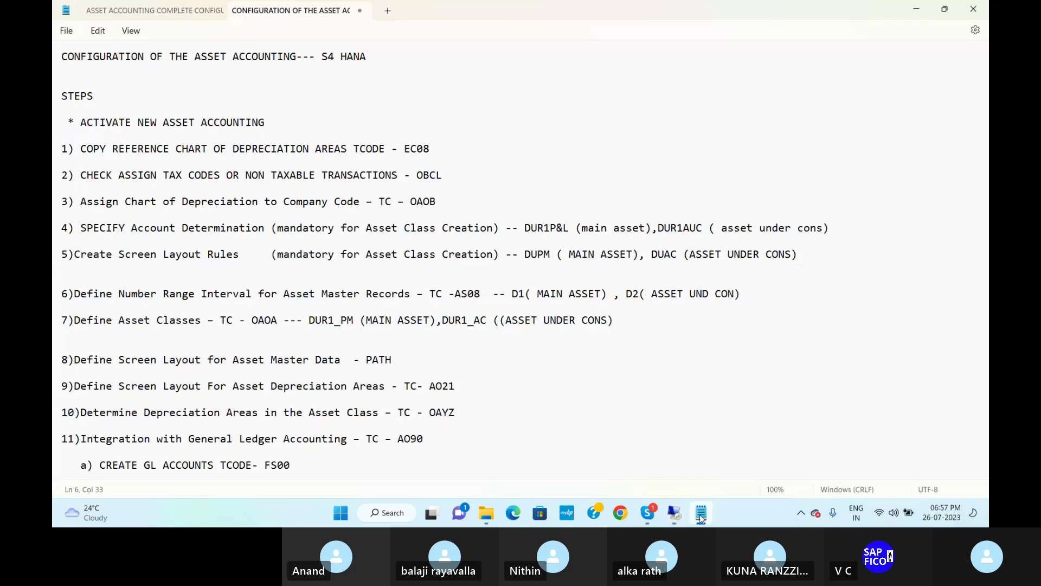
left_click(222, 147)
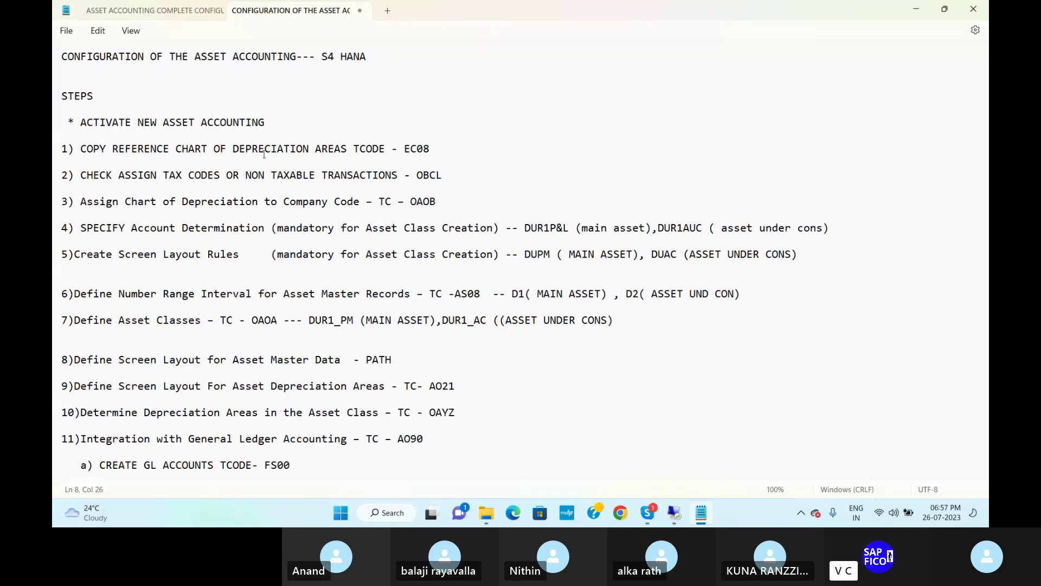
left_click(439, 148)
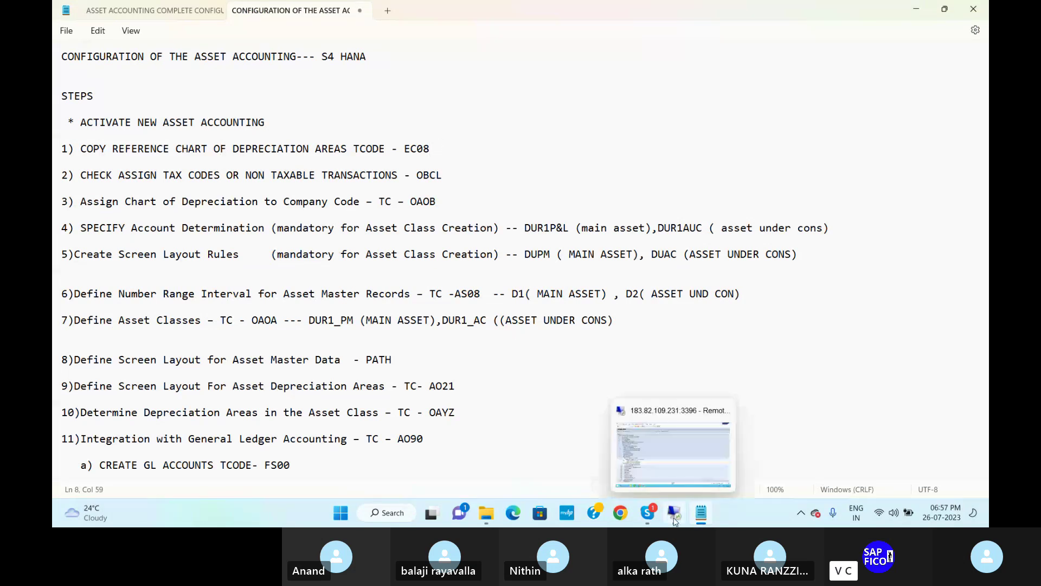
left_click(675, 519)
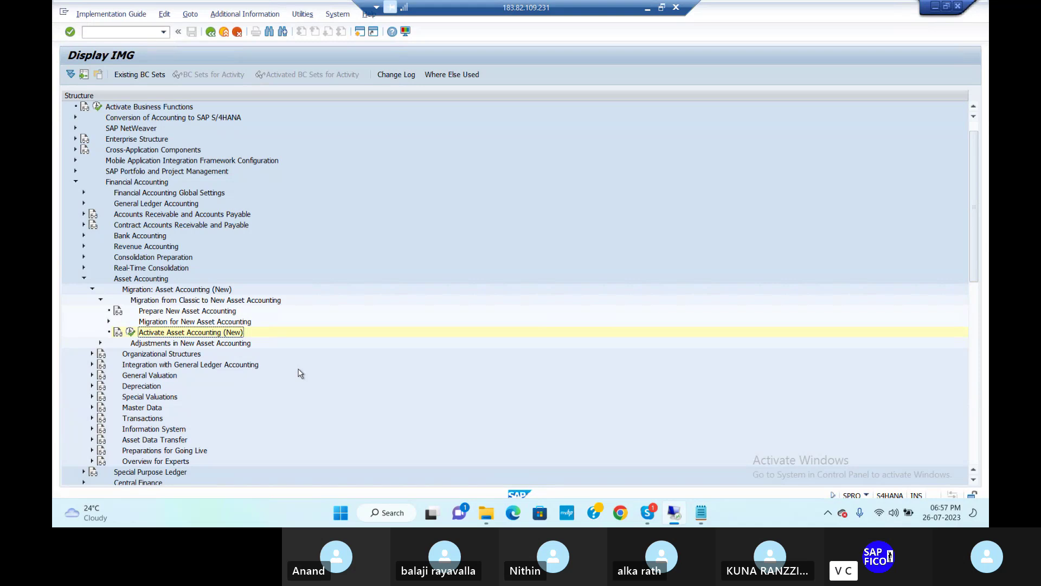
- Switch to the Notepad notes and add the indented sub-point "A. YOU HAVE TO ASSIGN ACCOUNTING PRINCIPLES" under step 1
left_click(701, 512)
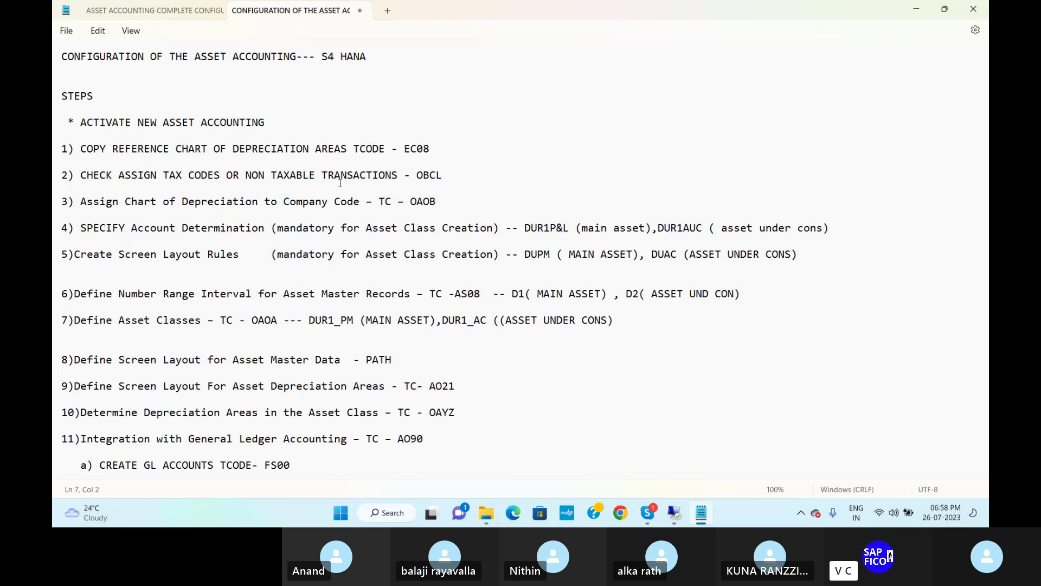
key("Down")
key("End")
key("Return")
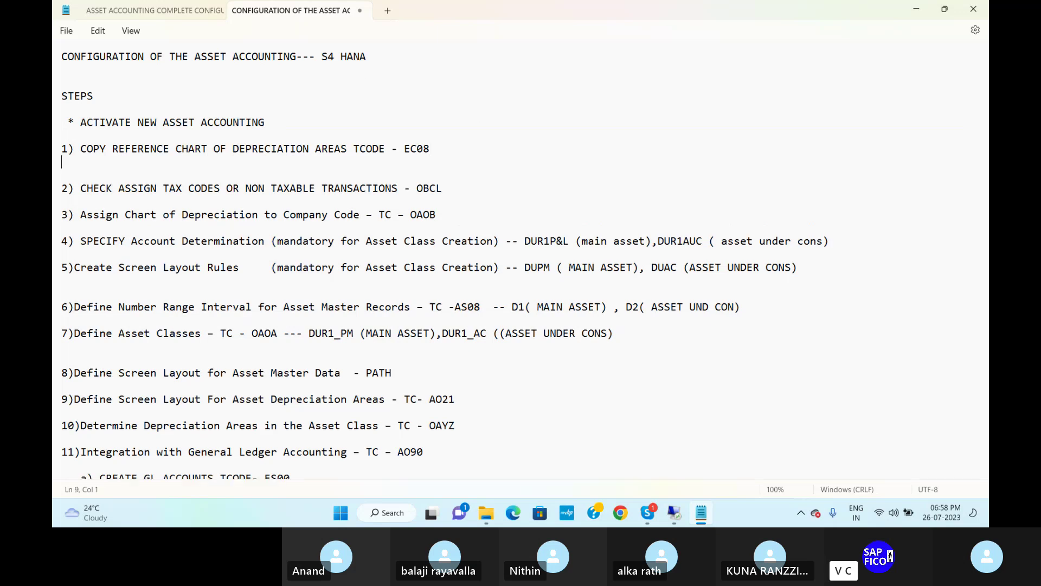
key("Tab")
type("A. YOU HAVE TO ASSI")
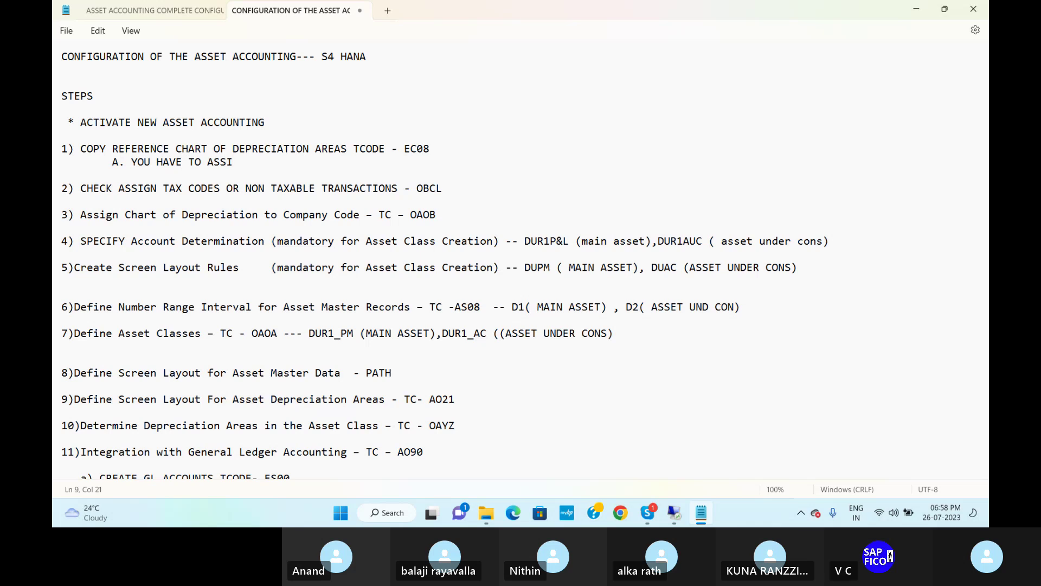
type("GN ACCOUNTING PRINCIPA")
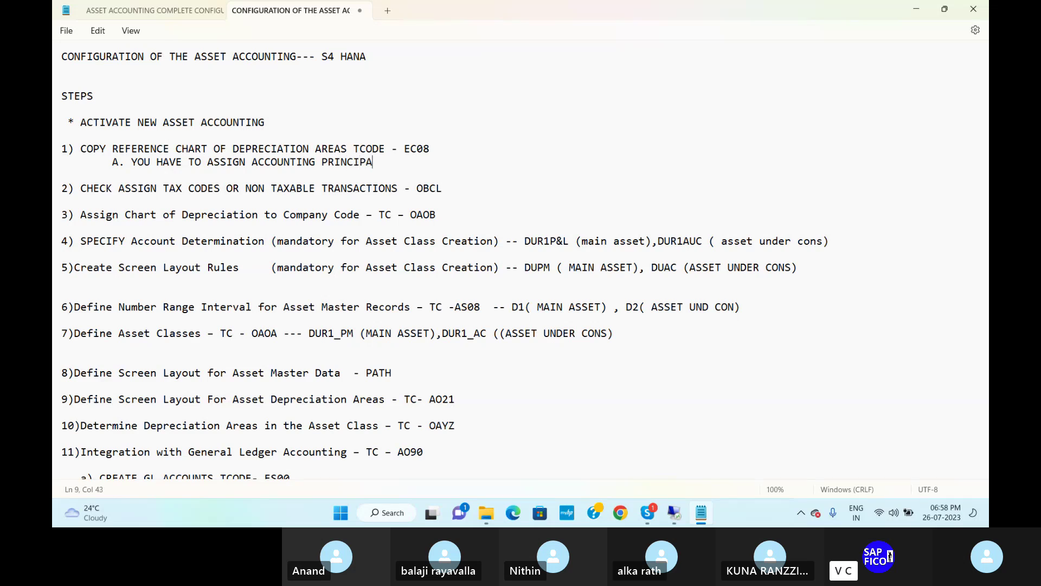
key("BackSpace")
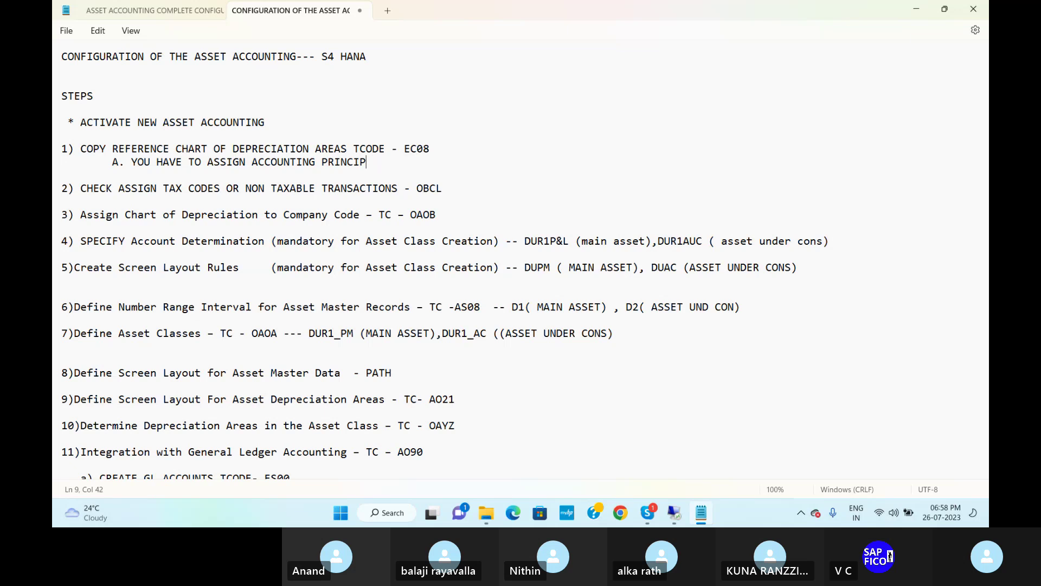
type("LES")
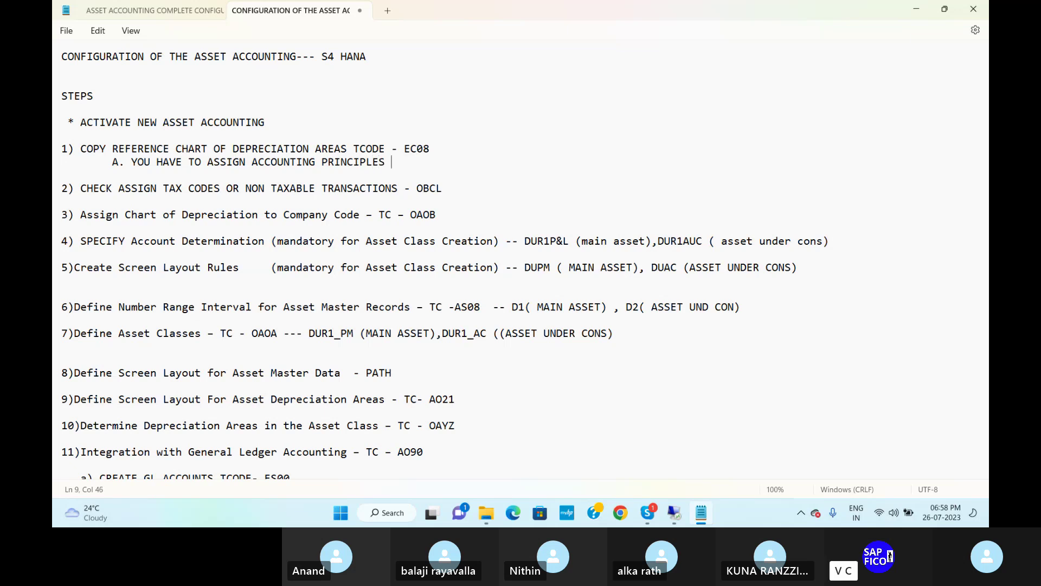
- Insert the word "ASSET" before "ACCOUNTING PRINCIPLES" in sub-point A
key("Left")
key("Left")
key("Left")
key("Left")
key("Left")
key("Left")
key("Left")
key("Left")
key("Left")
key("Left")
key("Left")
key("Left")
key("Left")
key("Left")
key("Left")
key("Left")
key("Left")
key("Left")
type("ASSET")
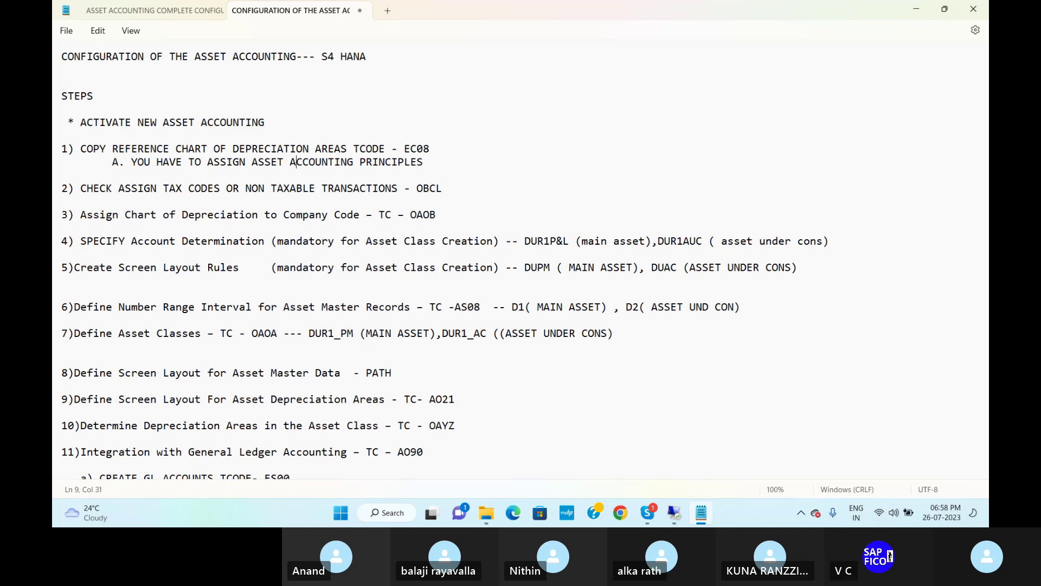
- Complete sub-point A by appending "WITH THE HELP OF LEADING LEDGER" after "PRINCIPLES"
key("Home")
key("Down")
key("Down")
key("Up")
key("Left")
type("WIT")
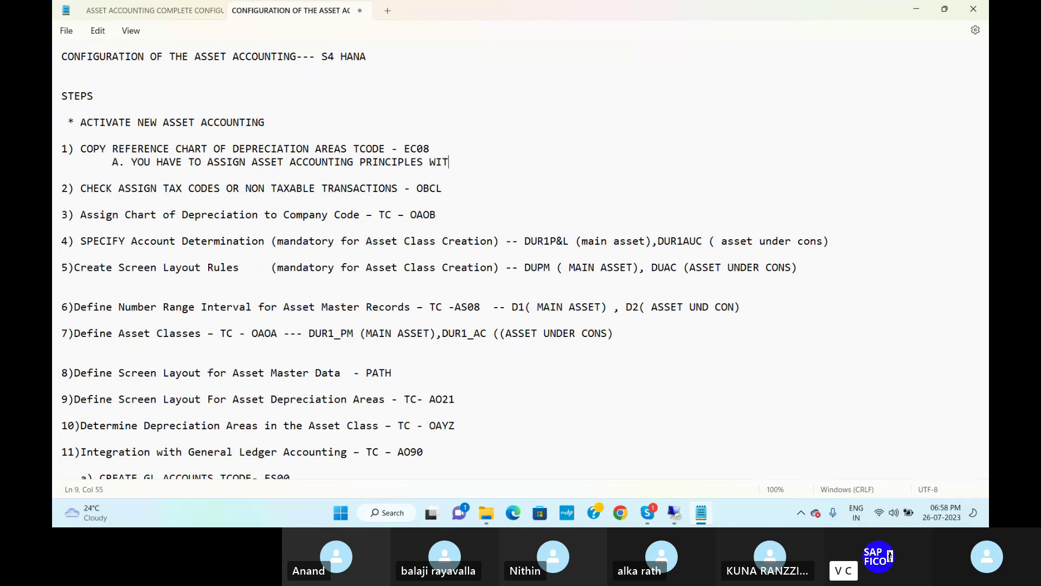
type("H THE HELP OF LEASDIN")
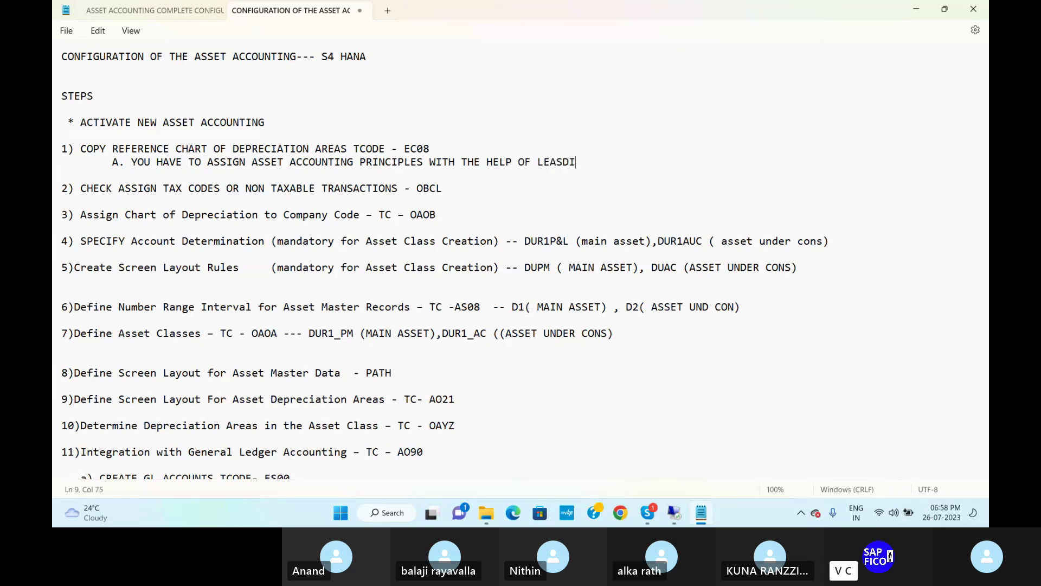
key("BackSpace")
key("BackSpace")
key("BackSpace")
key("BackSpace")
type("DING LEDGER")
- Add an indented sub-point B below sub-point A, beginning with "B. ACCOUNTING PRINCIPLE"
key("Return")
key("Tab")
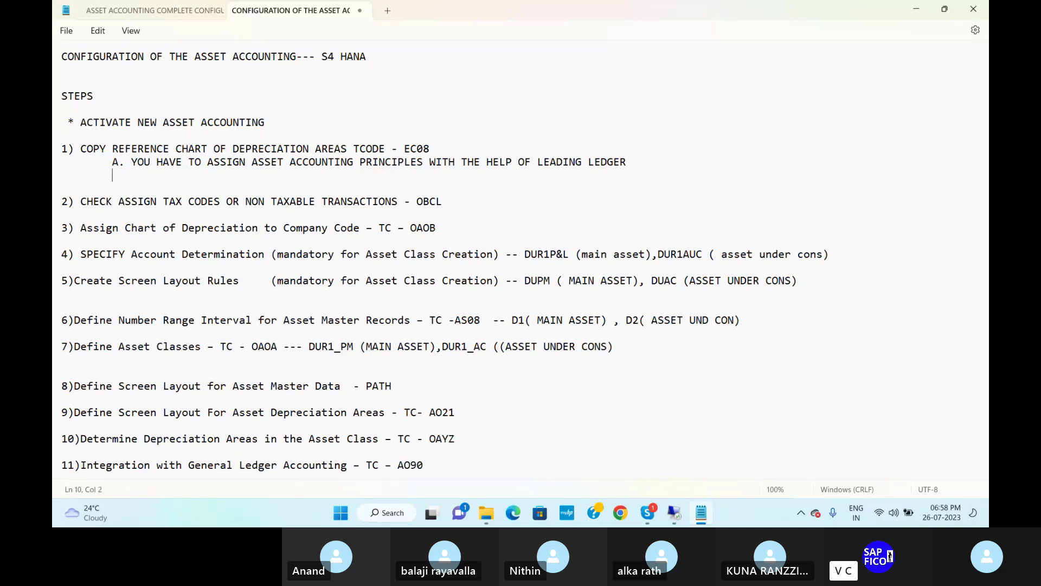
type("B. A")
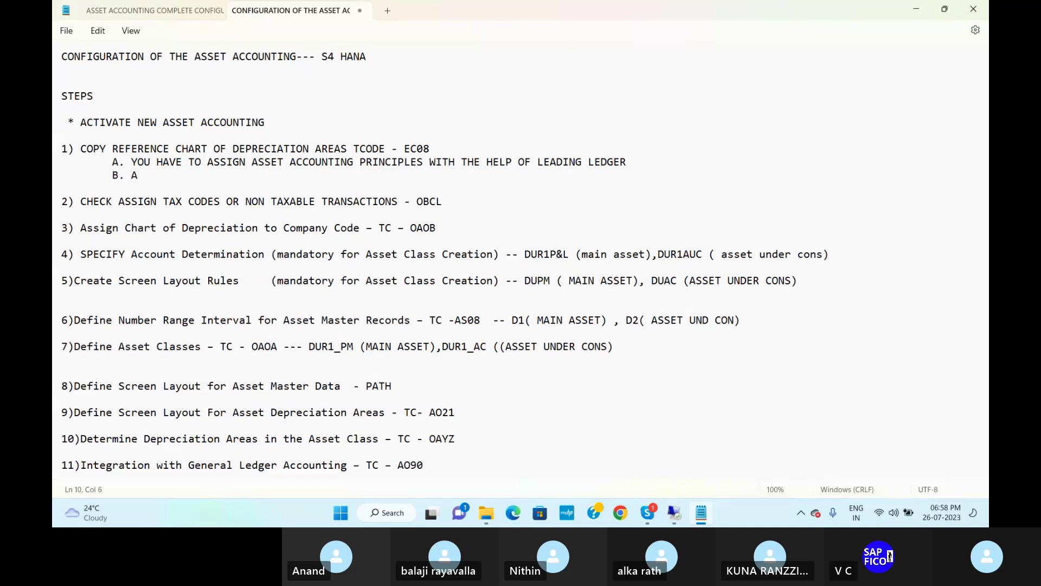
type("CCOUNTI")
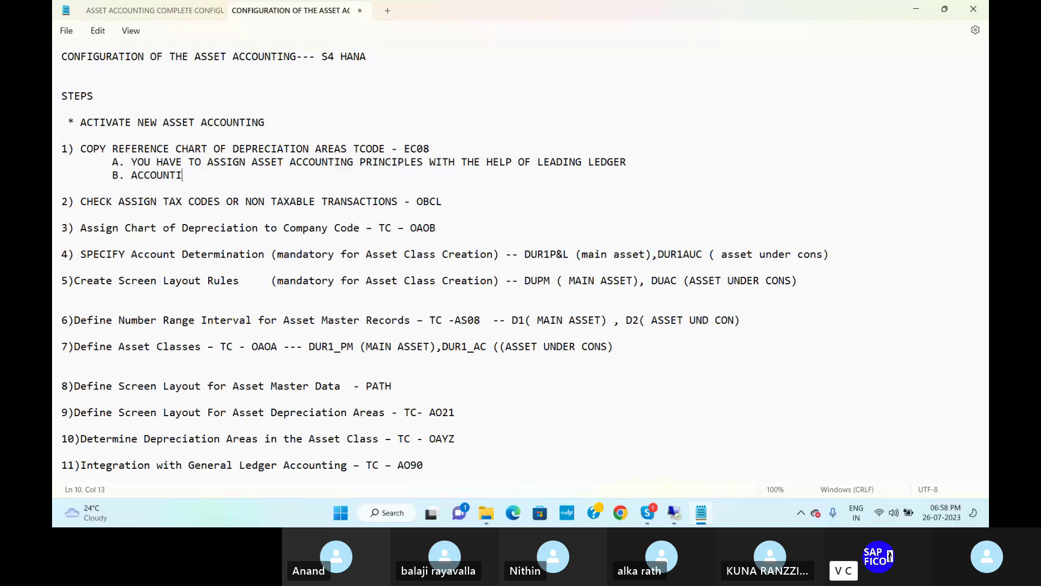
type("G")
key("BackSpace")
key("BackSpace")
type("N")
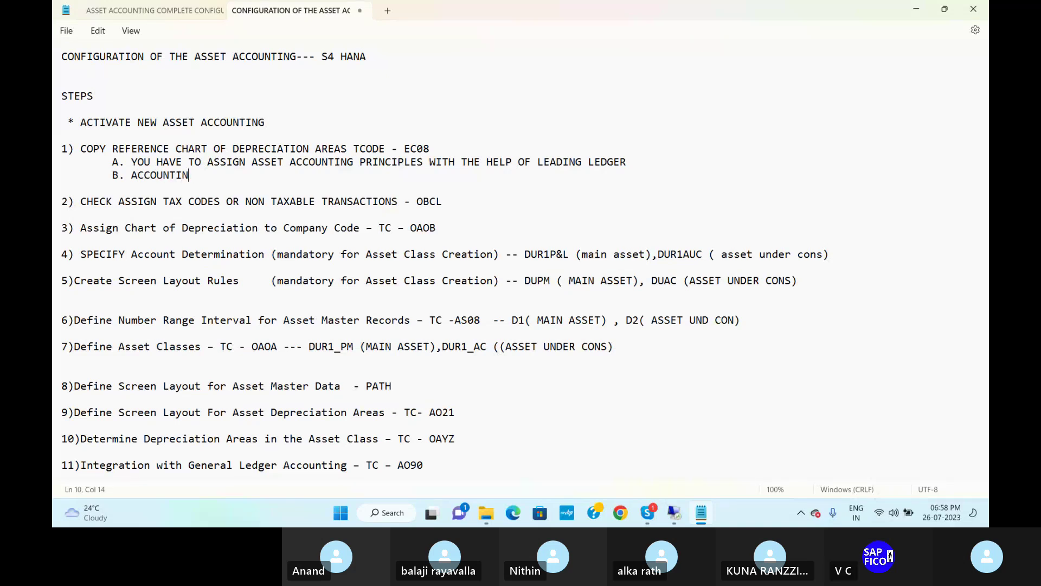
type("G PRINCI")
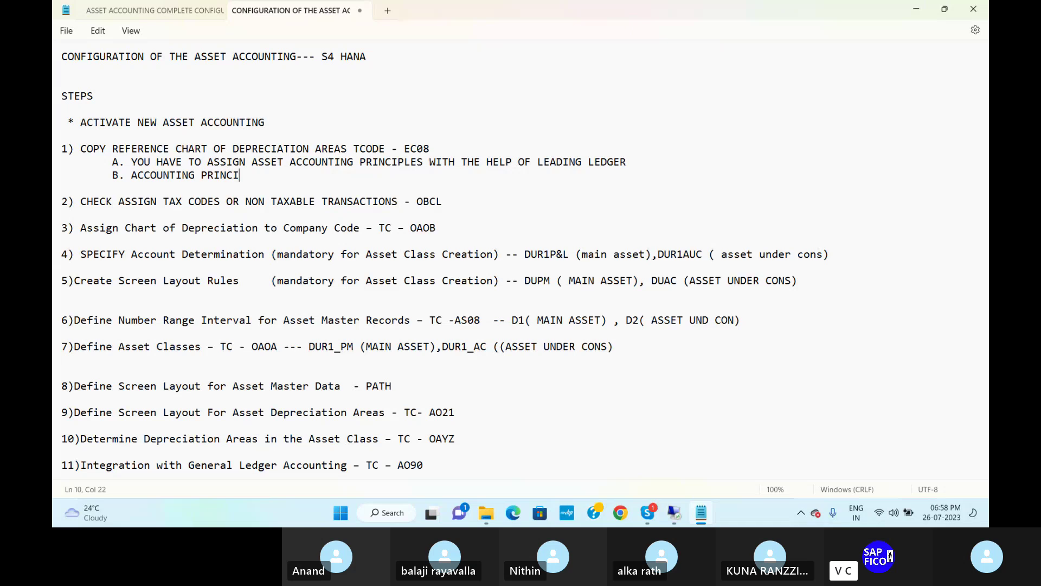
type("PLE FOR")
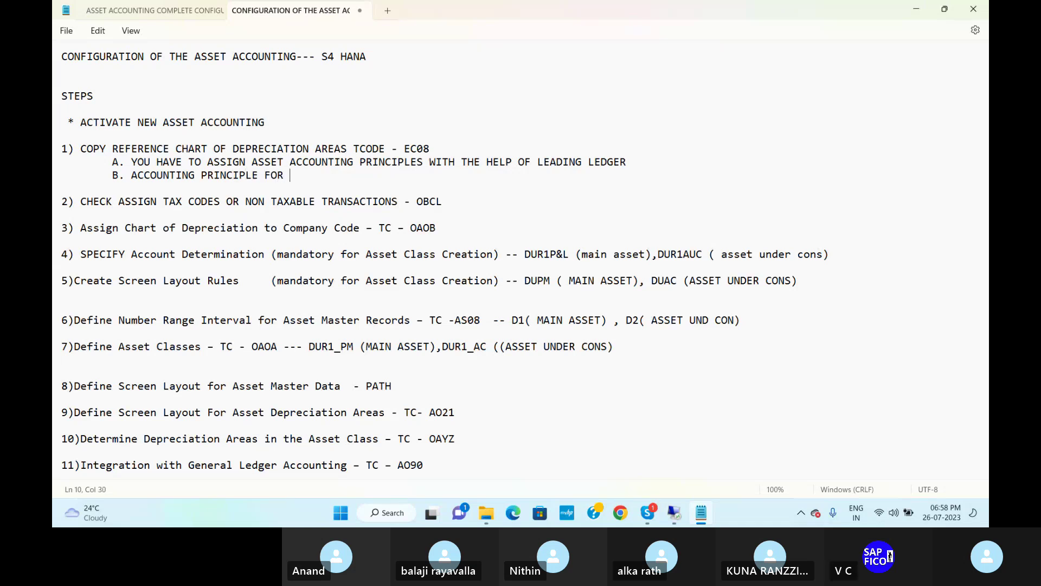
key("BackSpace")
key("BackSpace")
key("BackSpace")
- Complete sub-point B with "SHOULD BE ASSIGN FOR YOUR COMPANY CODE USING TCODE:FINSC_LEDGER"
type("SHOULD B")
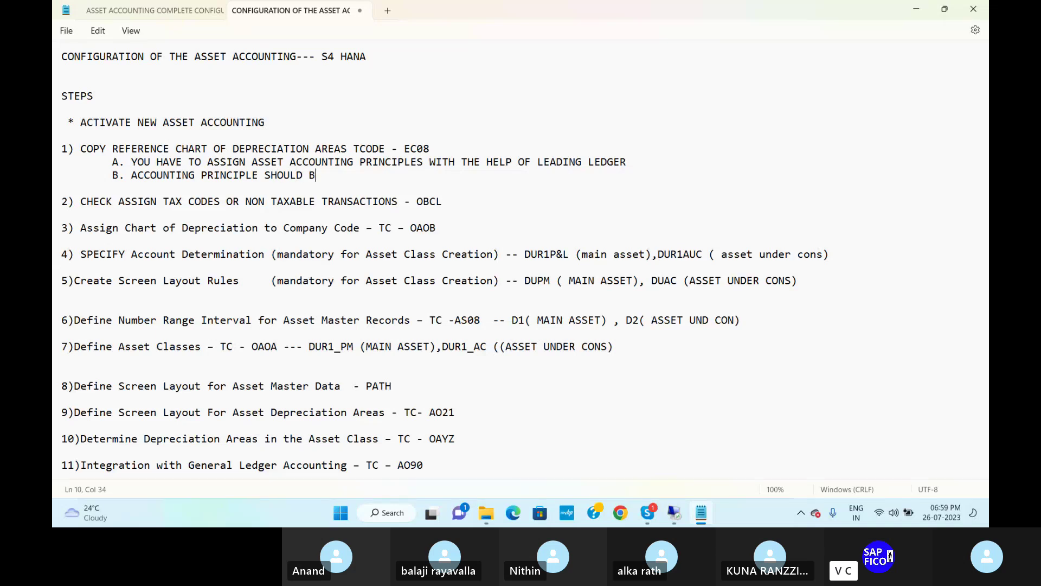
type("E ASSIGN FOR YOUR C")
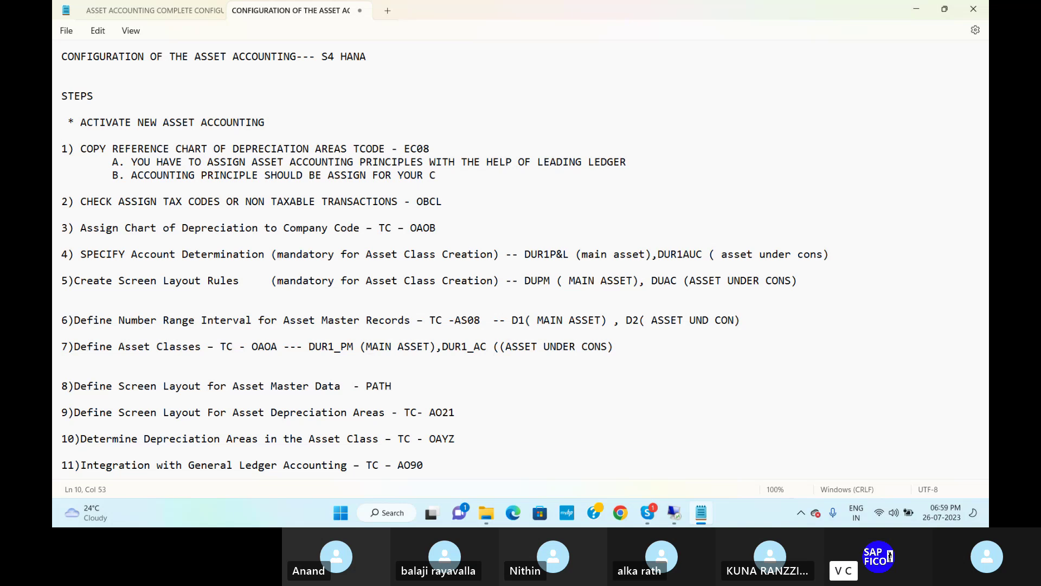
type("OMPANY CODE USIGN")
key("BackSpace")
key("BackSpace")
type("N")
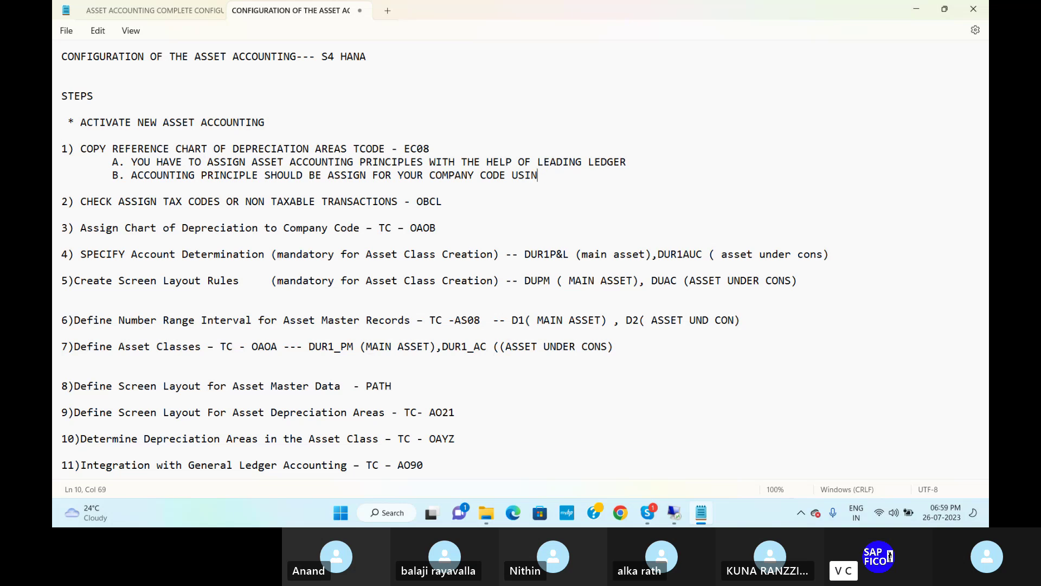
type("G TCODE:FINSC_LEDGER")
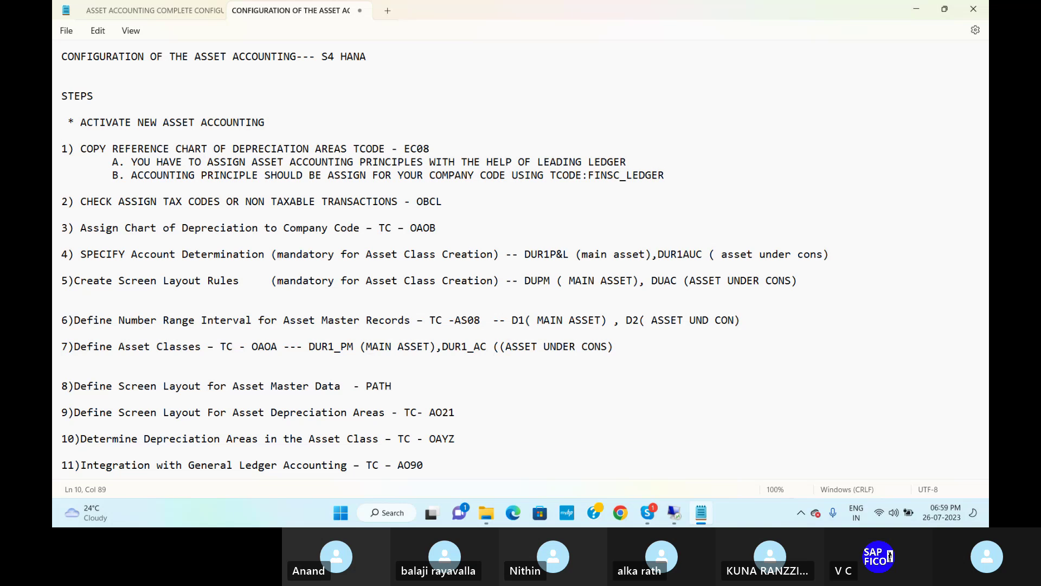
- Add the indented sub-point "C. SPECIFY TRANSFER OF APC VALUES USING TCODE:OABC" below sub-point B
key("Return")
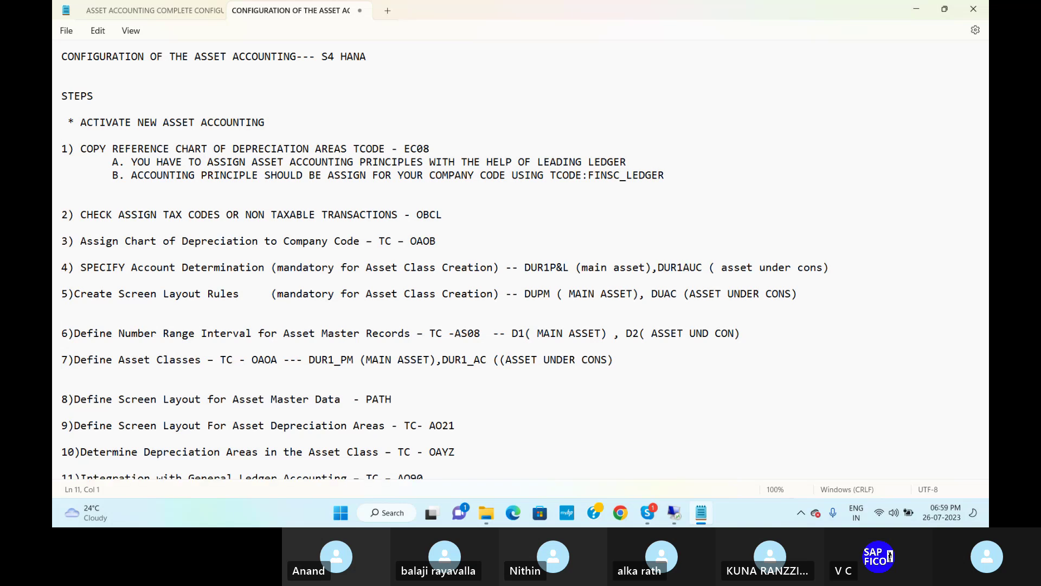
key("Tab")
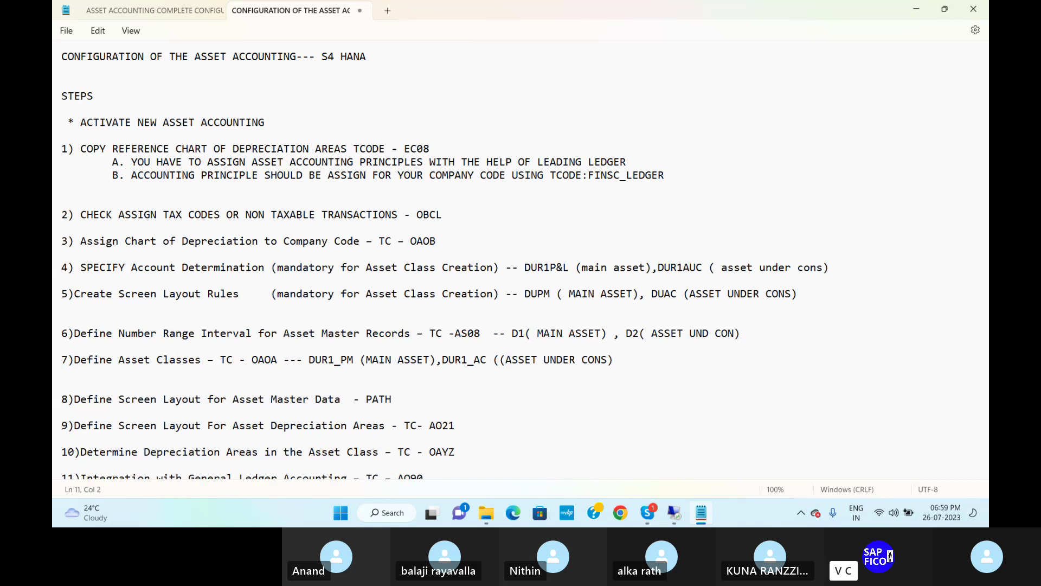
type("C. SPECIFY TR")
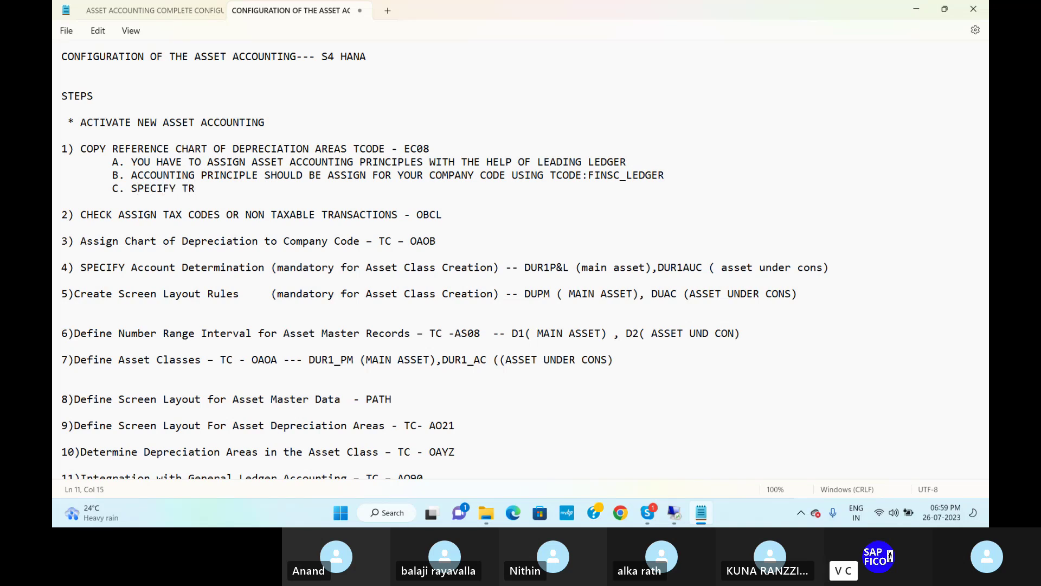
type("ANSFER OF APC ")
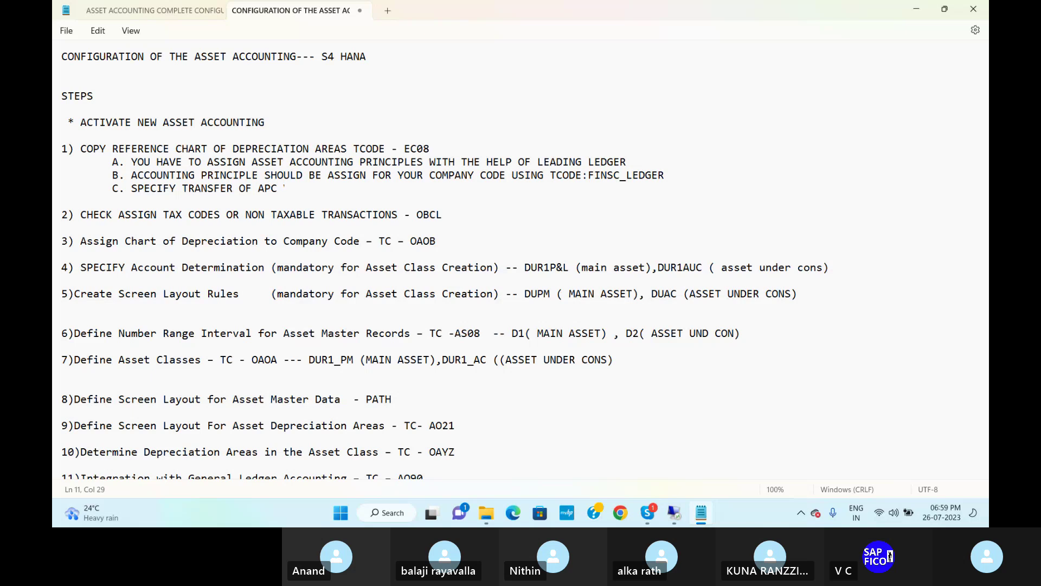
type("VALUES")
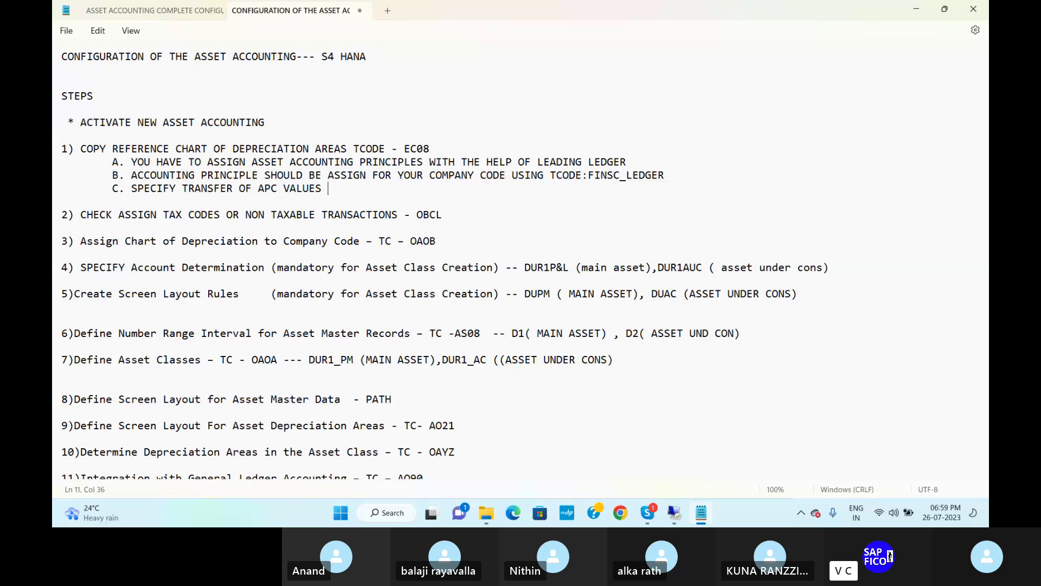
type("USING ")
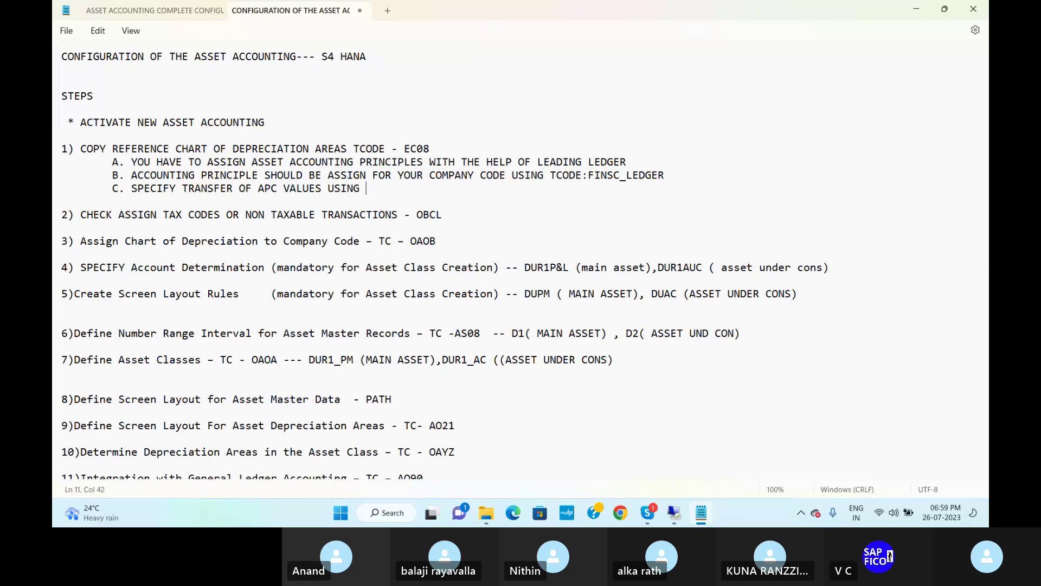
type("TCODE:OABC")
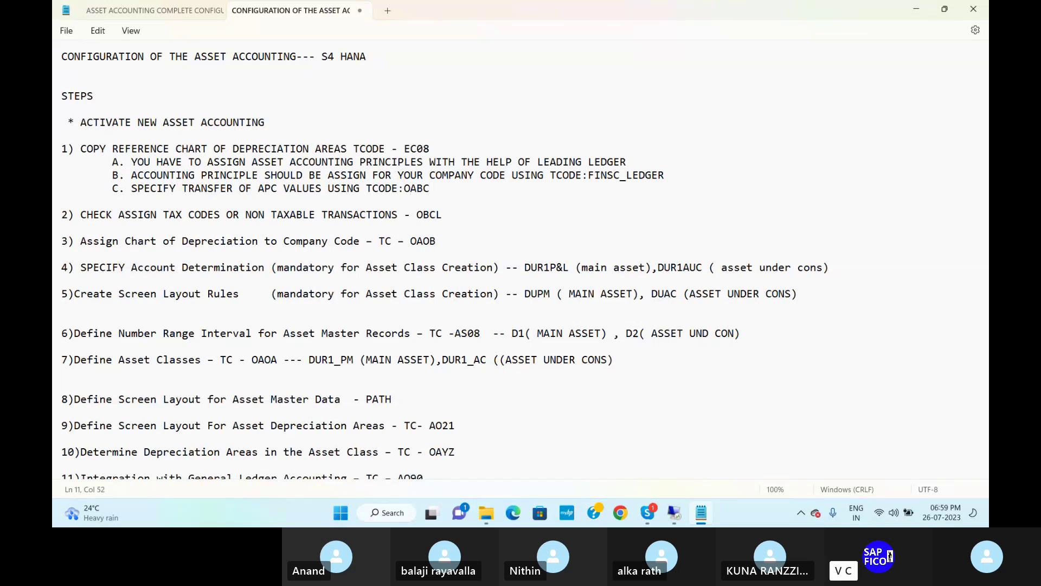
- Add the indented sub-point "D. SPECIFY TRANSFER OF DEPRECIATION TERMS USING TCODE: OABD" below sub-point C
key("Return")
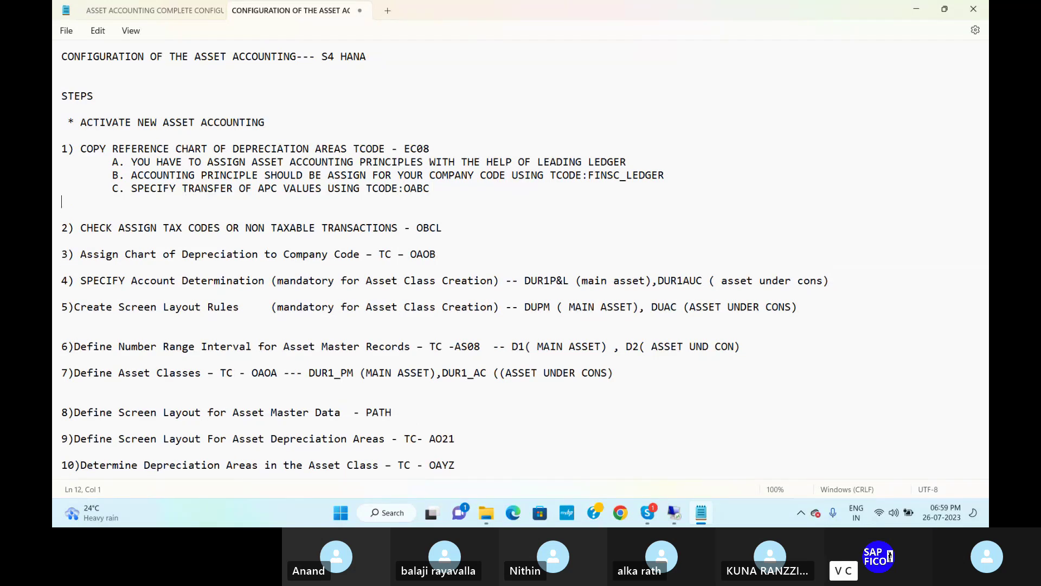
key("Tab")
type("D. SPECIFY TR")
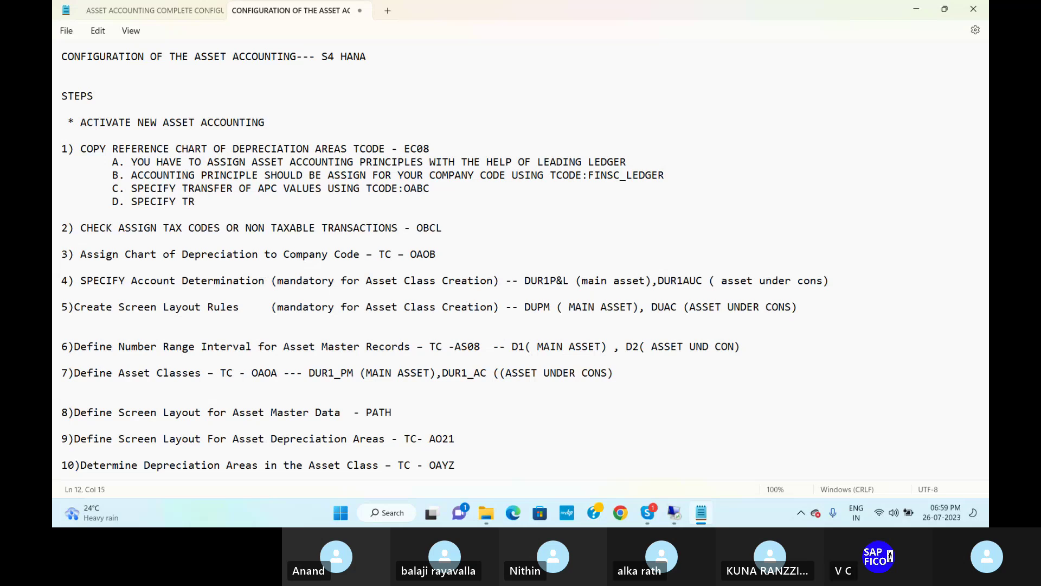
type("ANSFER OF")
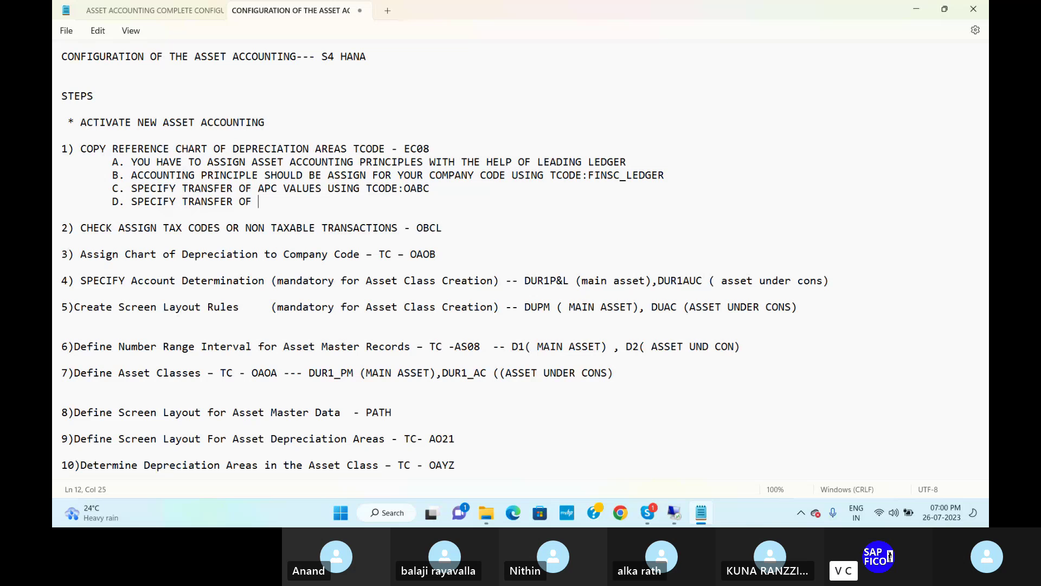
type(" DEPRECIATION TERMS")
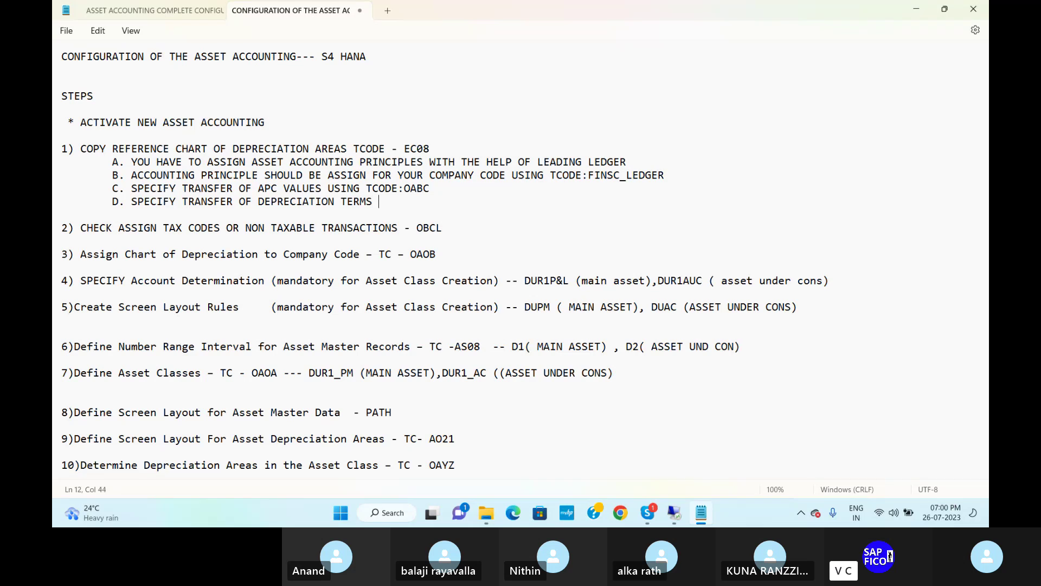
type(" USING TCODE")
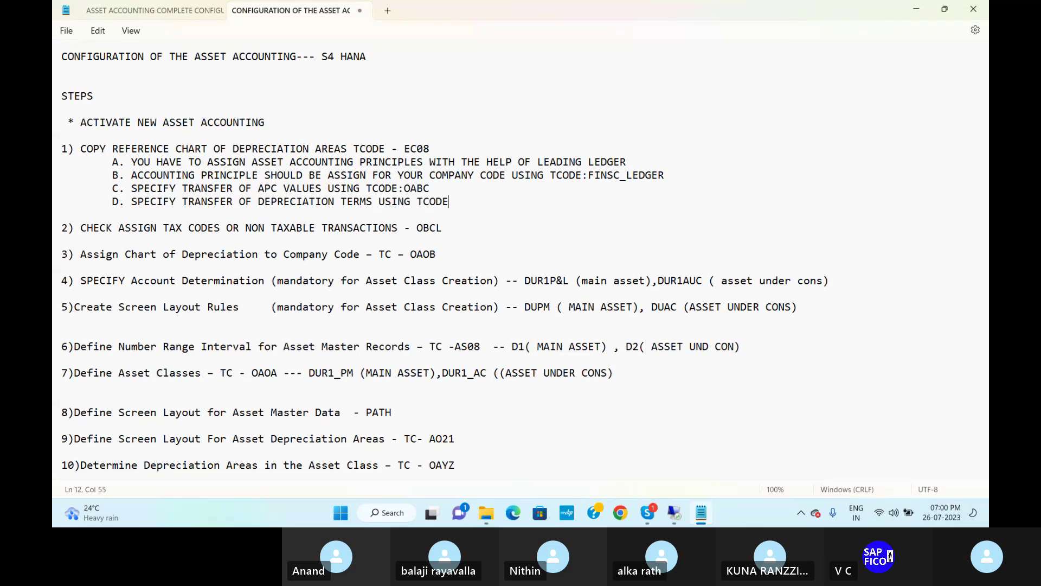
type(": ")
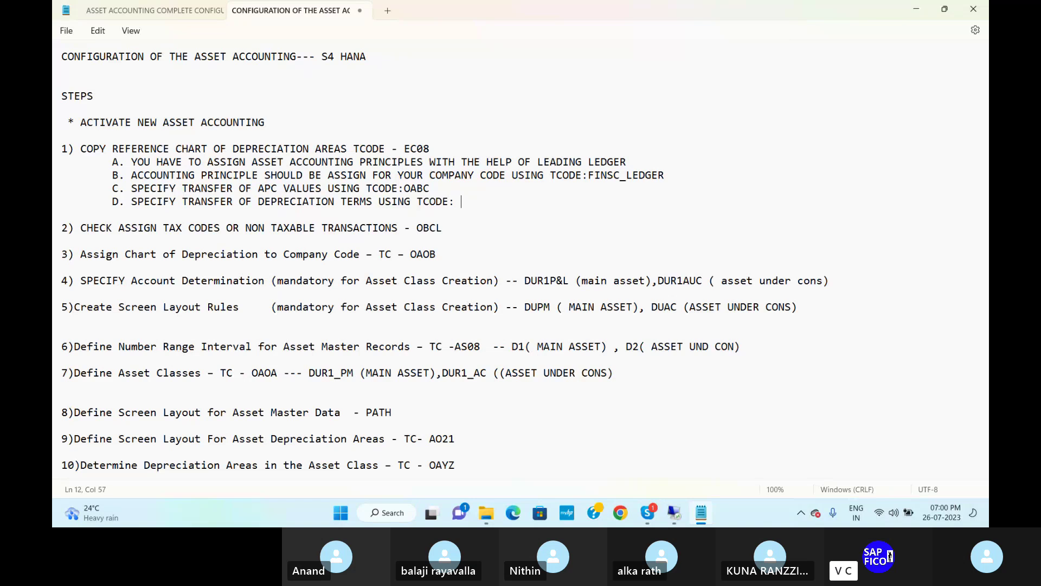
type("OABD")
- Add the indented sub-point "E. SPECIFY USE OF PARLLEL ACCOUNTING" below sub-point D
key("Return")
key("Tab")
type("E")
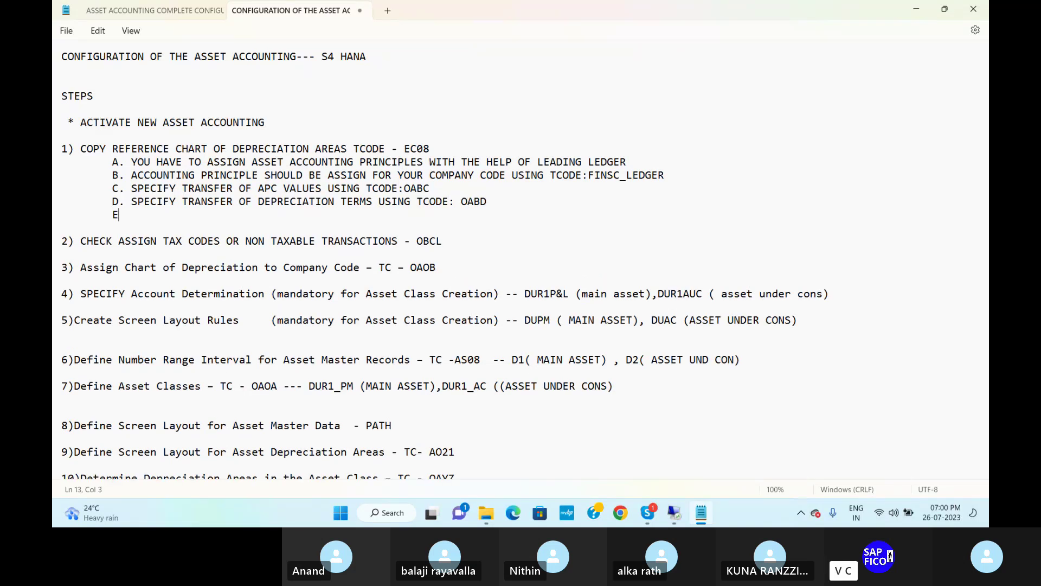
type(". SPECIFY USE OF PA")
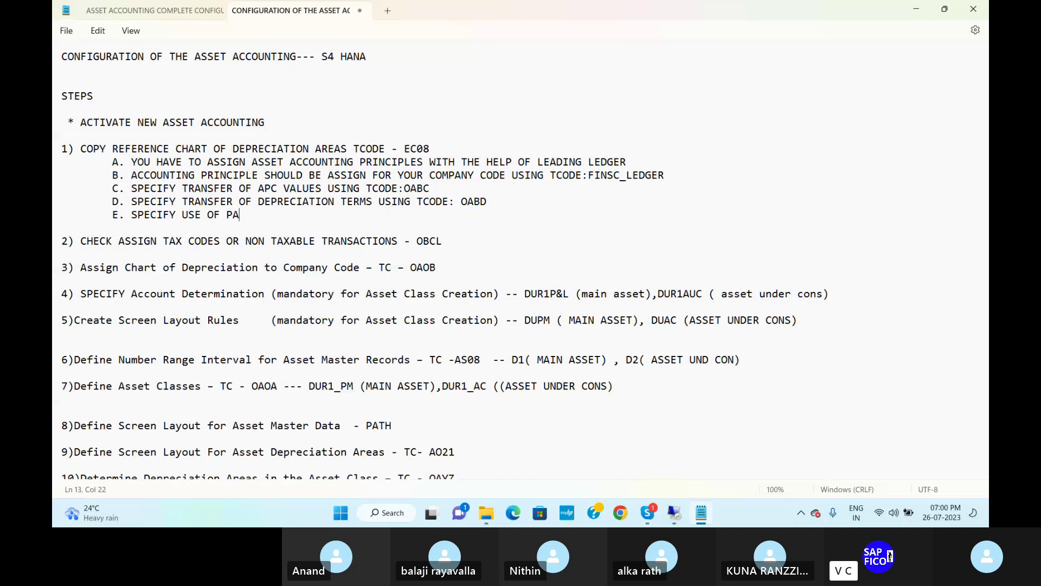
type("RLLEL")
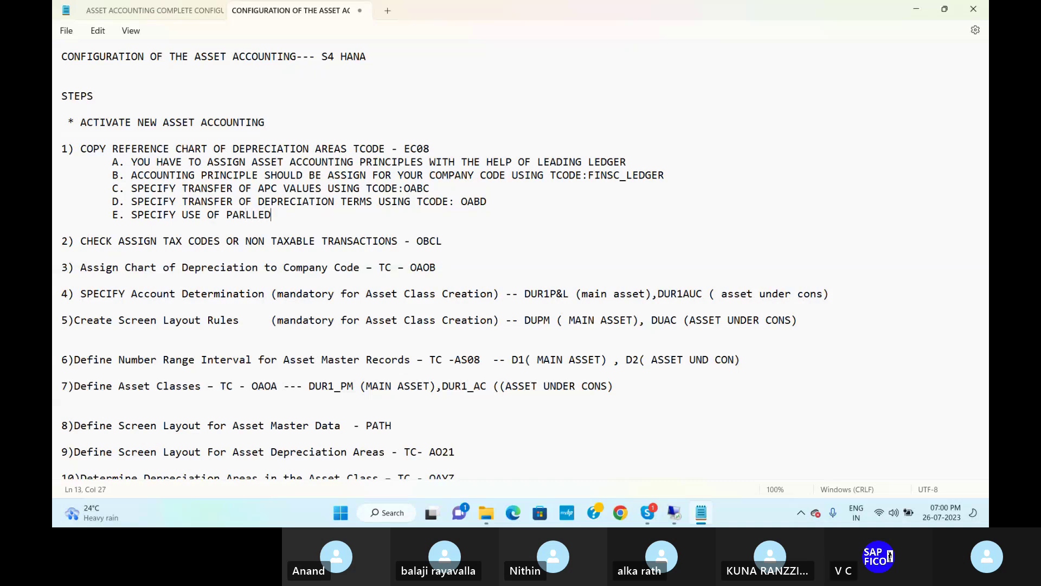
type(" ACCOUNTING")
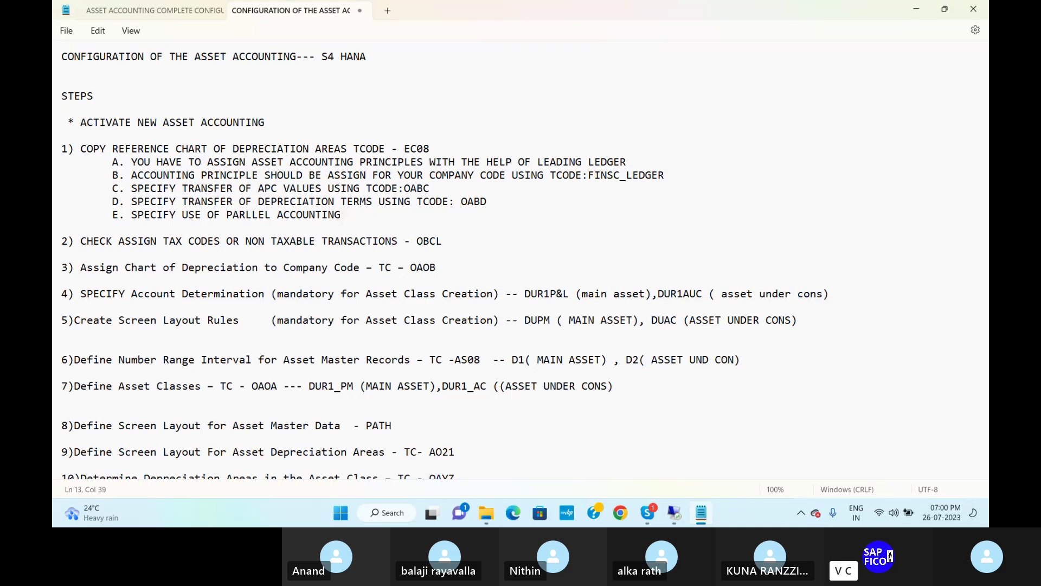
type(" USING ")
type("T")
key("BackSpace")
key("BackSpace")
key("BackSpace")
key("BackSpace")
key("BackSpace")
key("BackSpace")
key("BackSpace")
key("BackSpace")
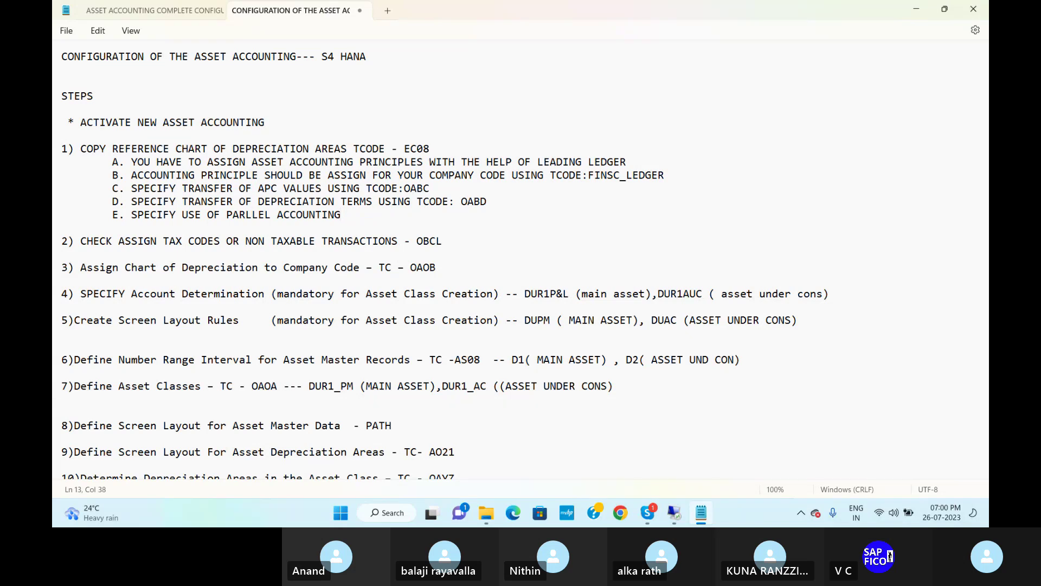
- Insert a blank line between the step 1 heading ending in EC08 and sub-point A
key("Up")
key("Up")
key("Up")
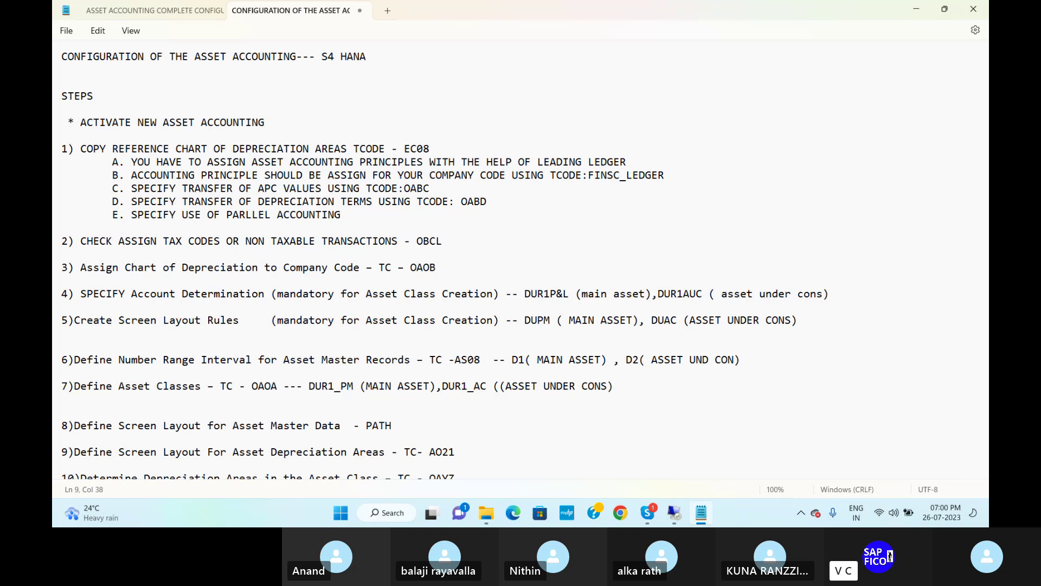
left_click(434, 146)
key("Return")
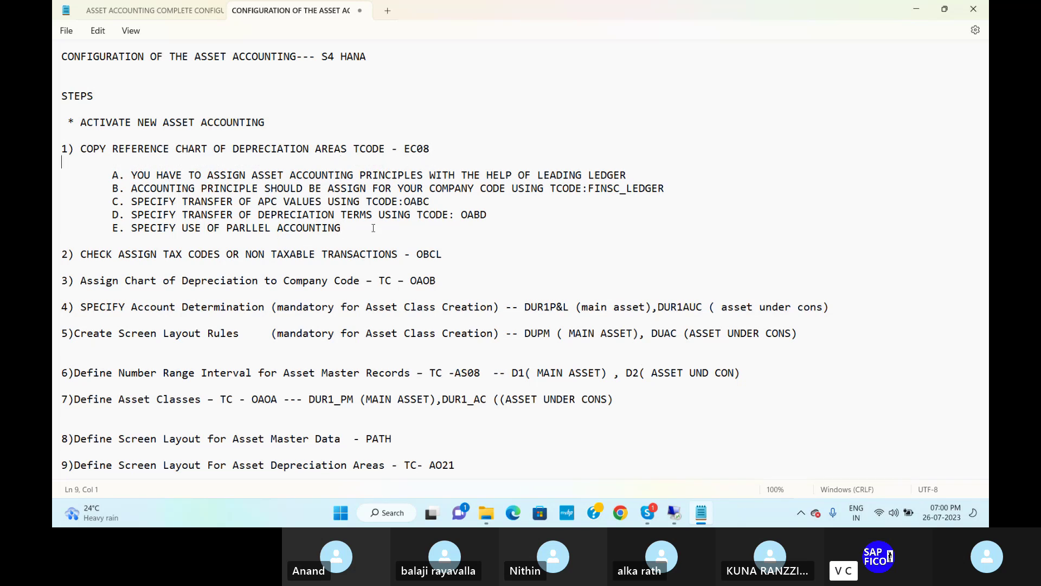
left_click(345, 228)
left_click(434, 147)
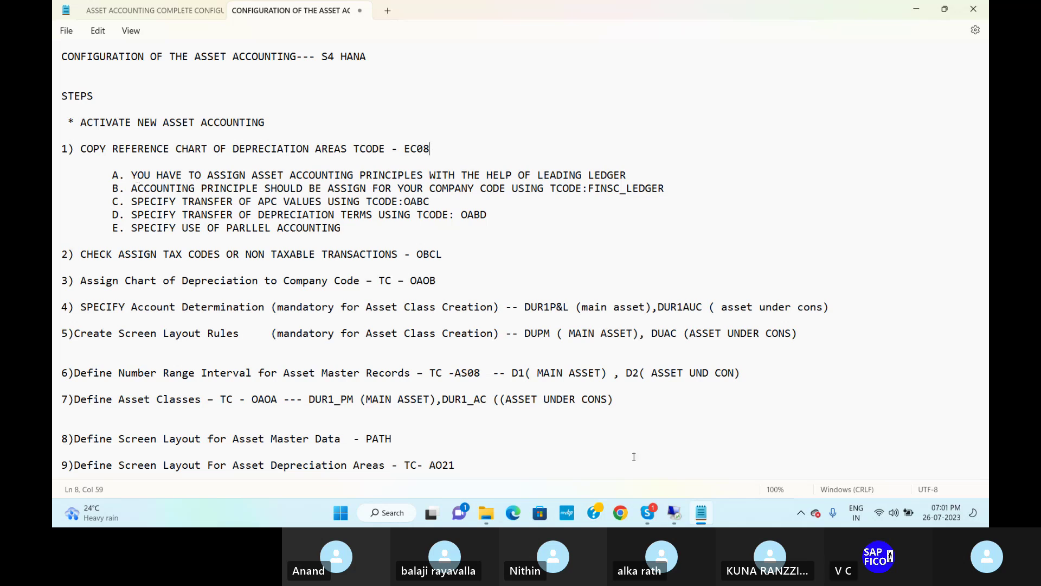
- Switch to the SAP IMG structure, collapse "Migration from Classic to New Asset Accounting", and expand "Organizational Structures" under Asset Accounting
left_click(677, 511)
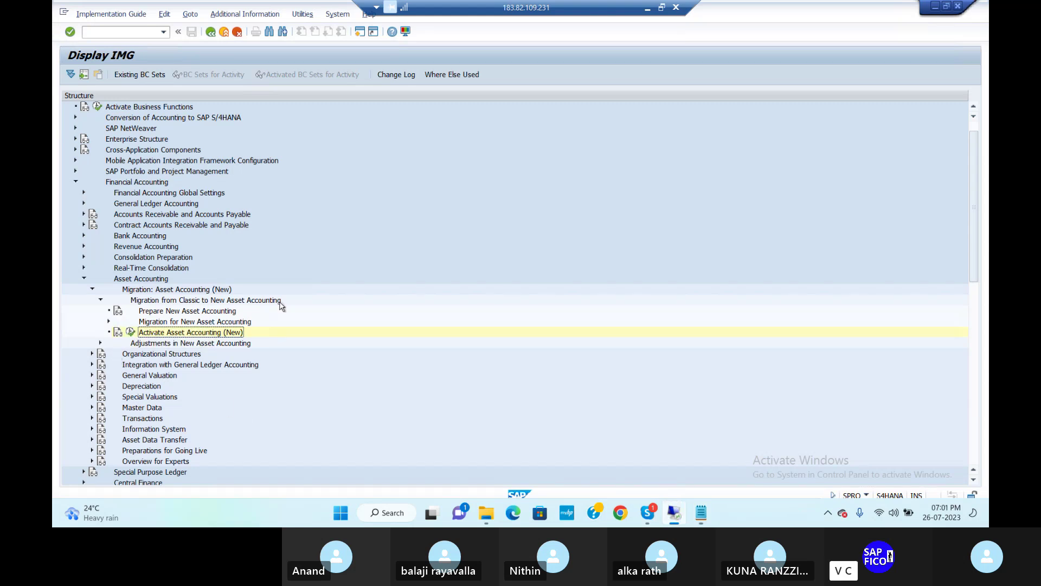
left_click(109, 322)
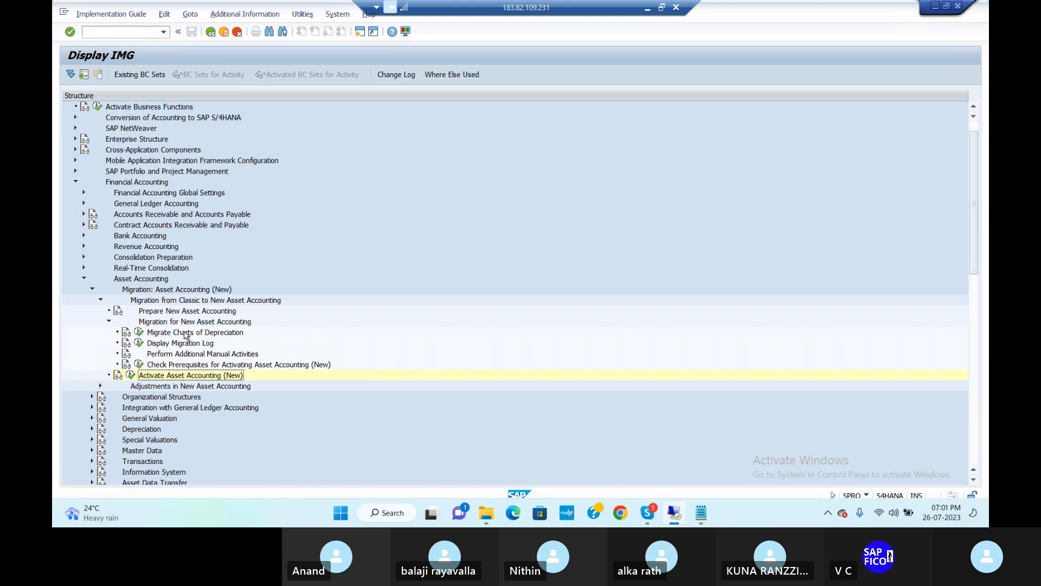
left_click(100, 300)
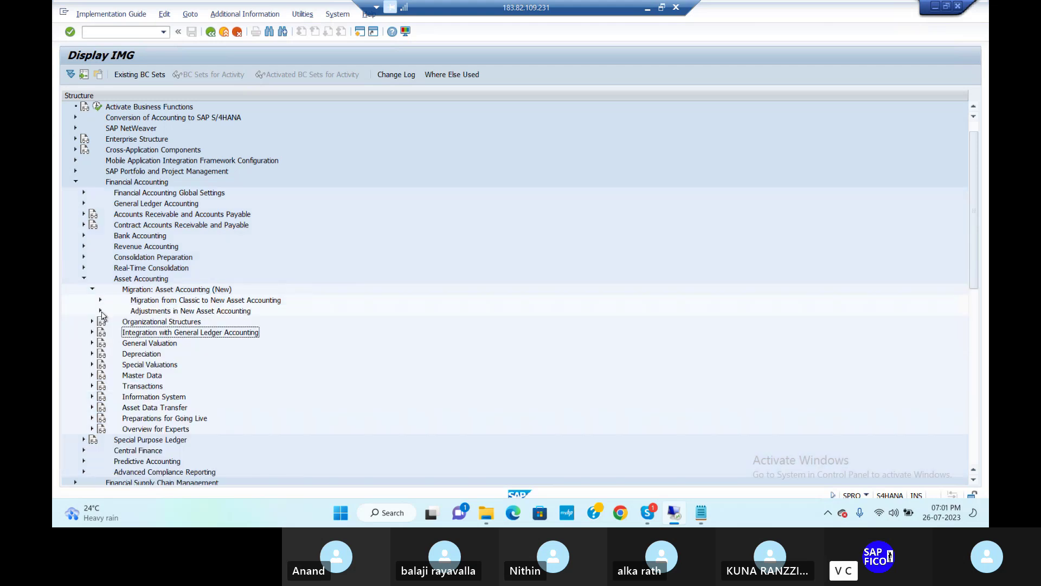
left_click(92, 322)
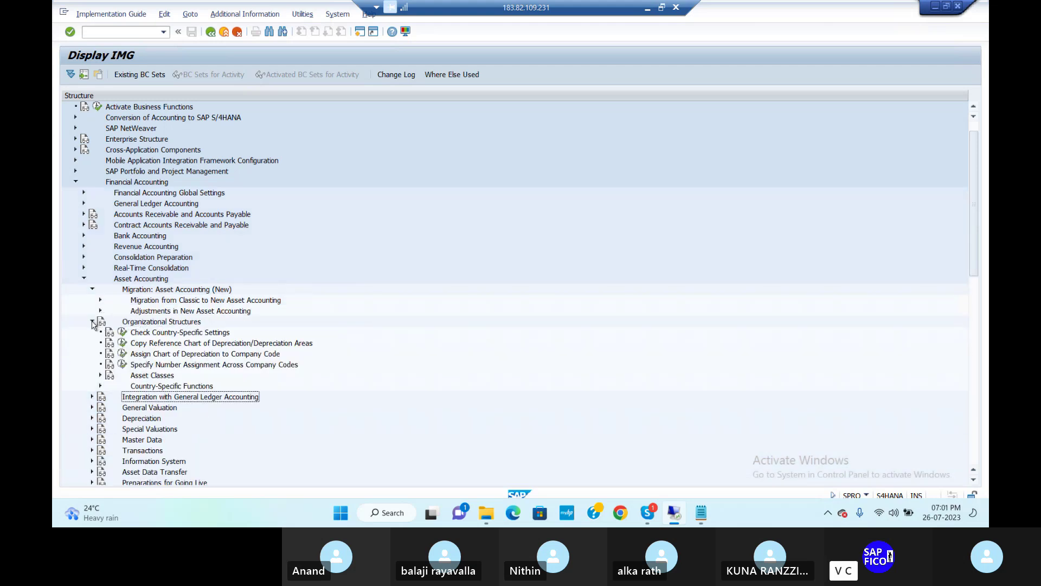
- Start copying a reference chart of depreciation under Organizational Structures, using 0IN as the source chart
left_click(124, 343)
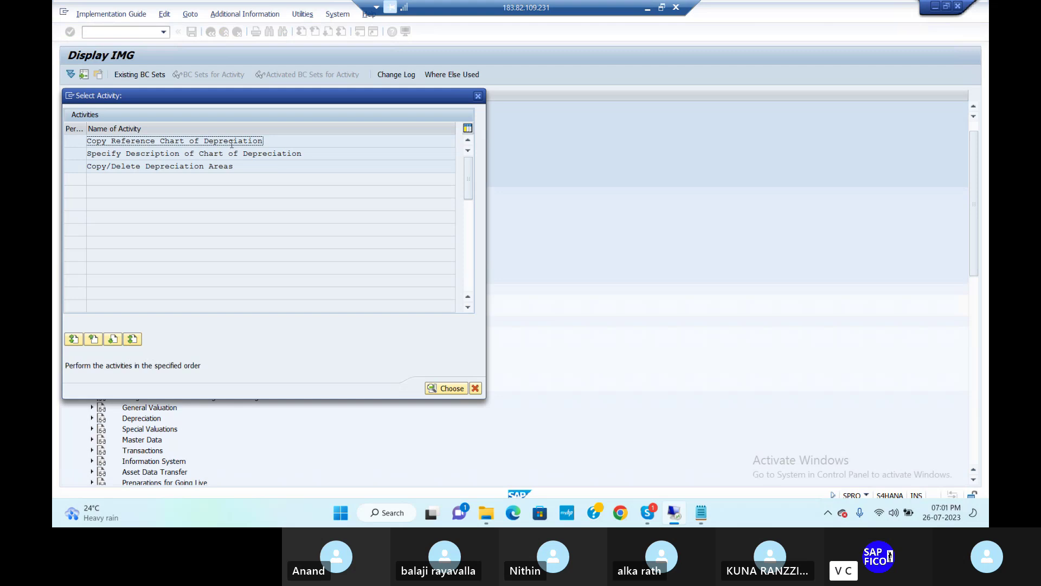
double_click(231, 143)
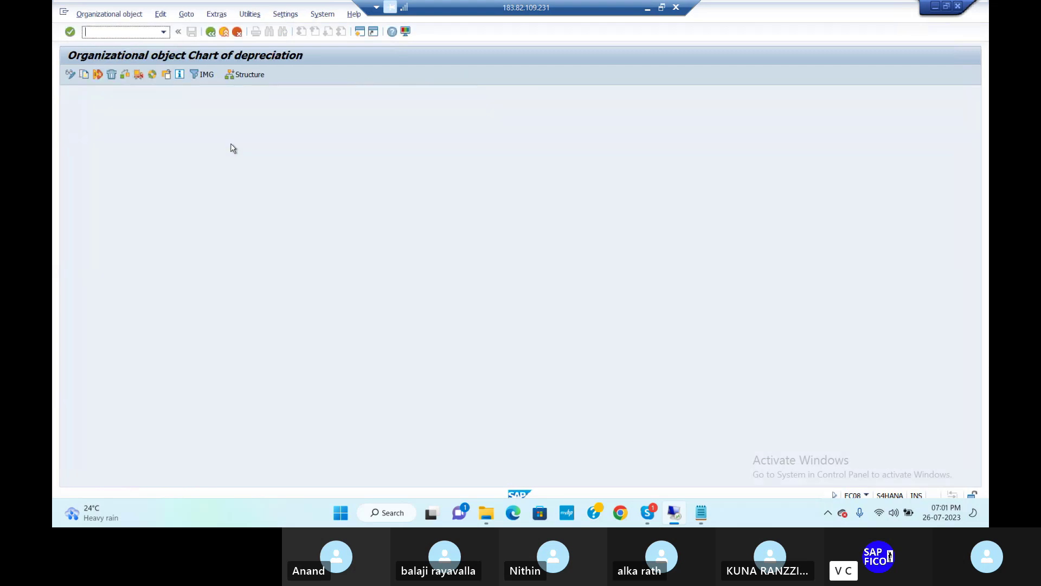
left_click(85, 75)
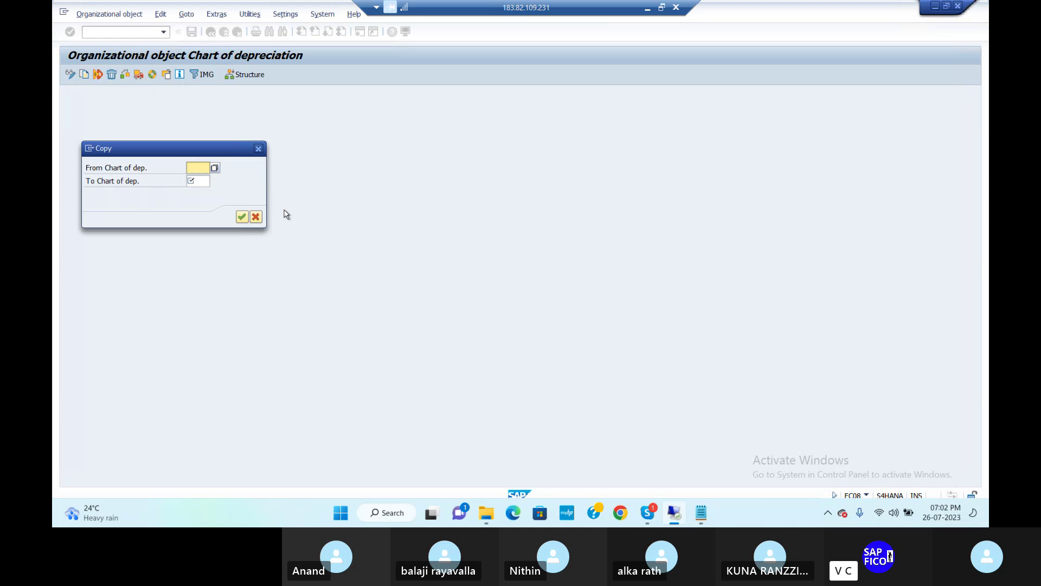
type("1000")
key("F4")
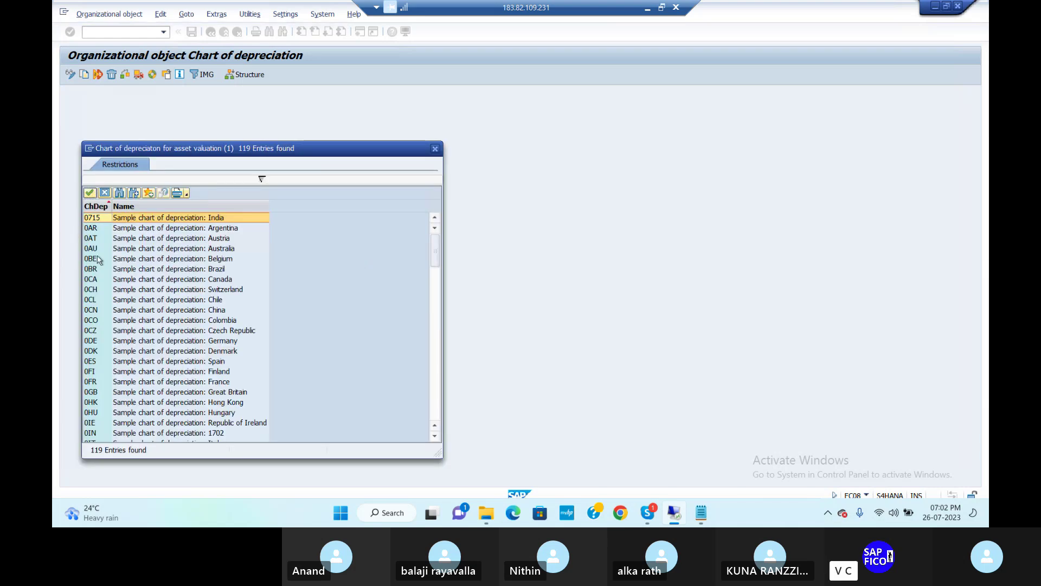
scroll(181, 289, "down", 4)
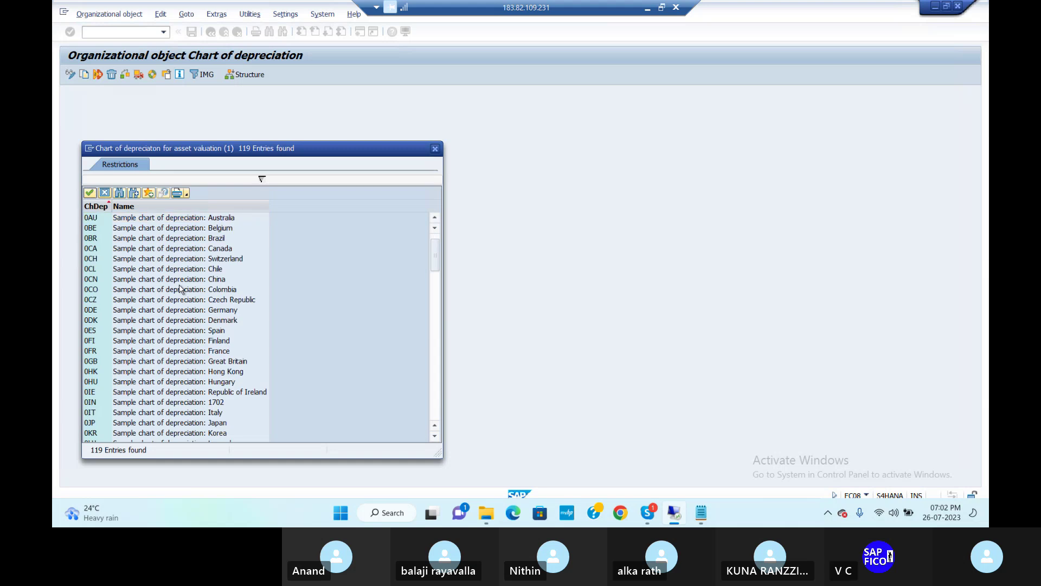
scroll(180, 289, "down", 9)
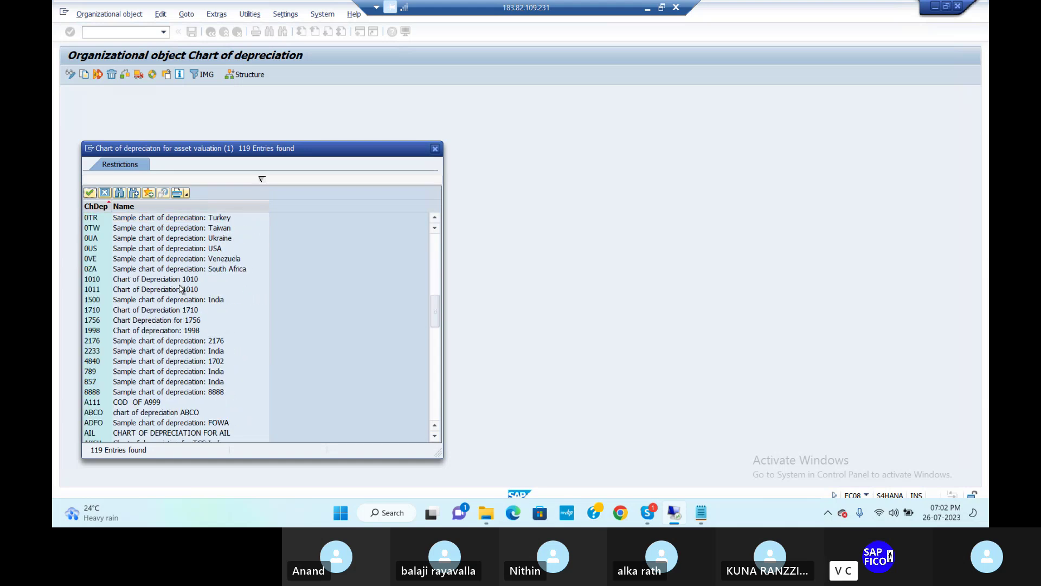
scroll(181, 289, "up", 13)
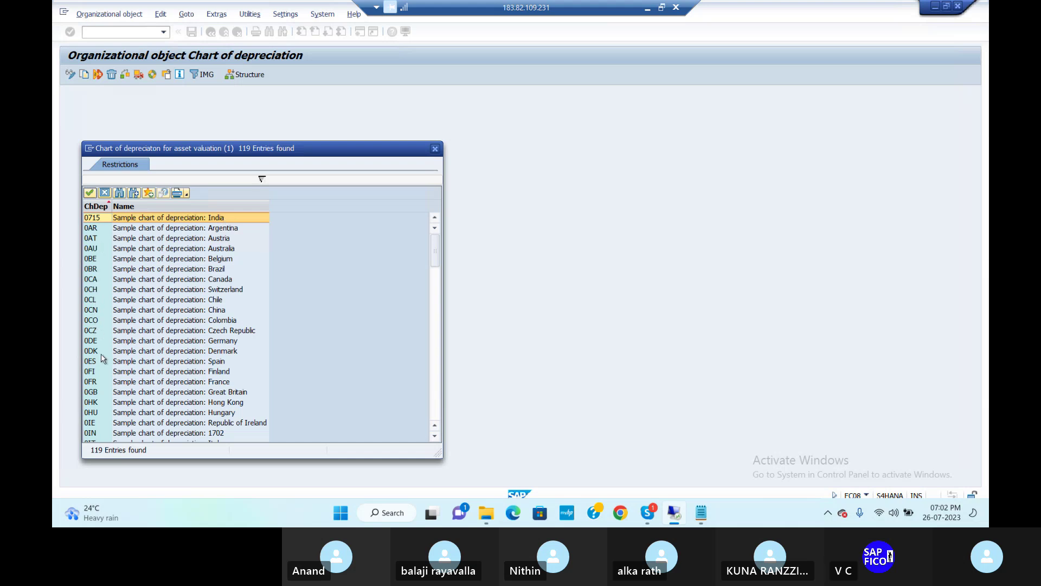
left_click(93, 434)
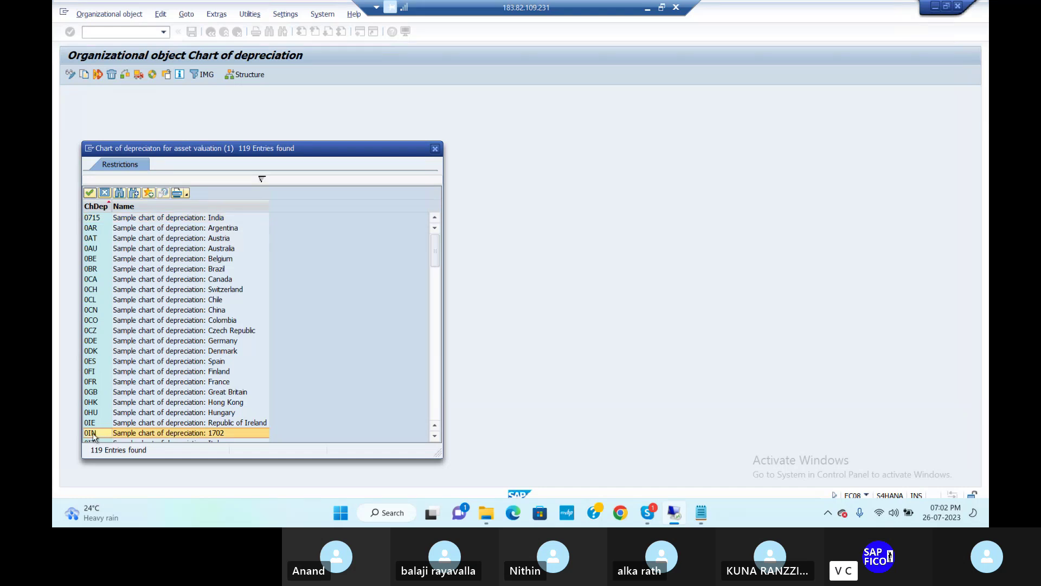
double_click(128, 434)
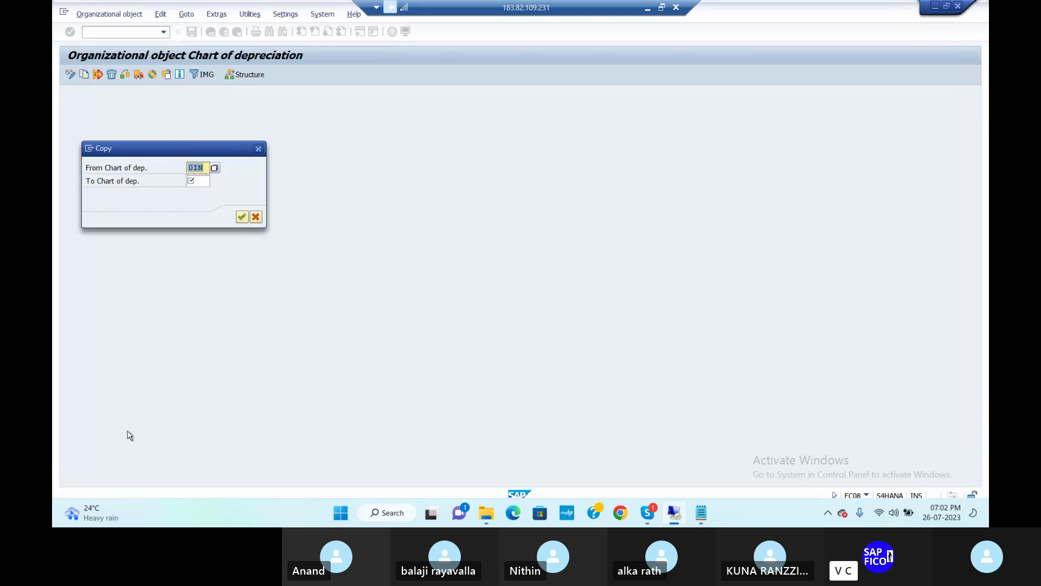
- Set DUCH as the target chart of depreciation, run the copy, and agree to transport the number ranges
left_click(206, 181)
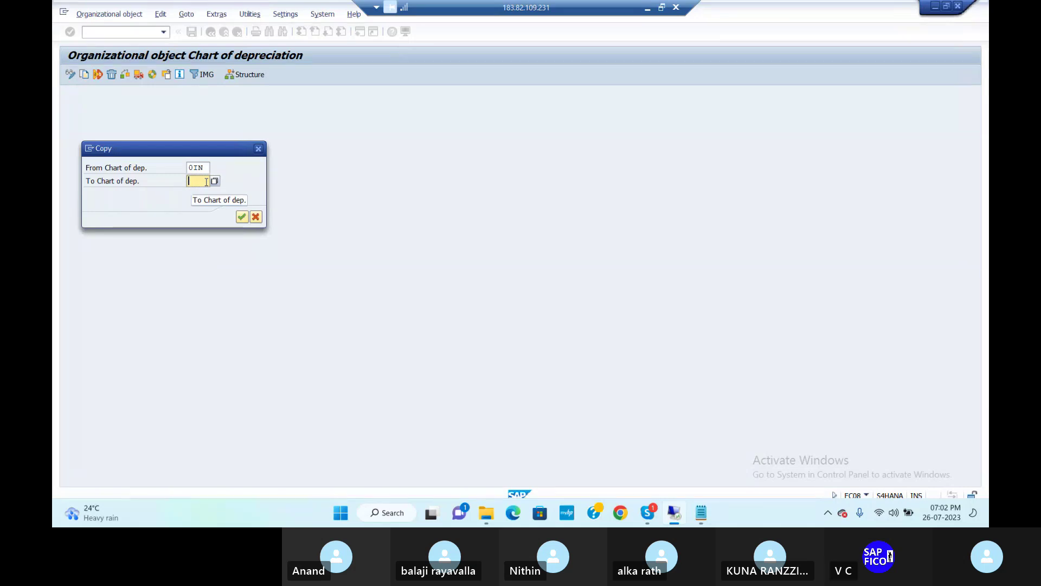
type("DUCF")
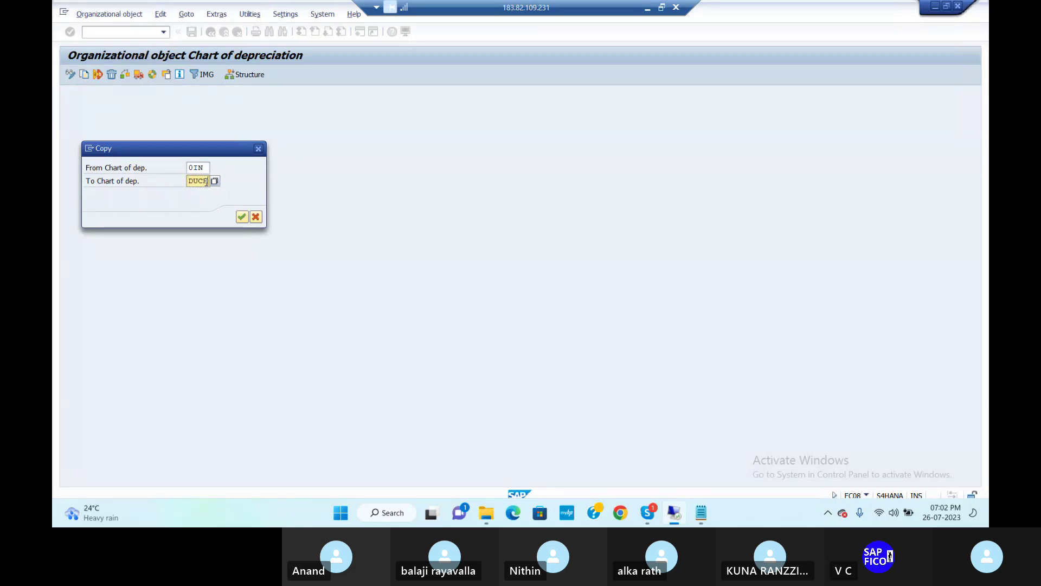
key("BackSpace")
type("H")
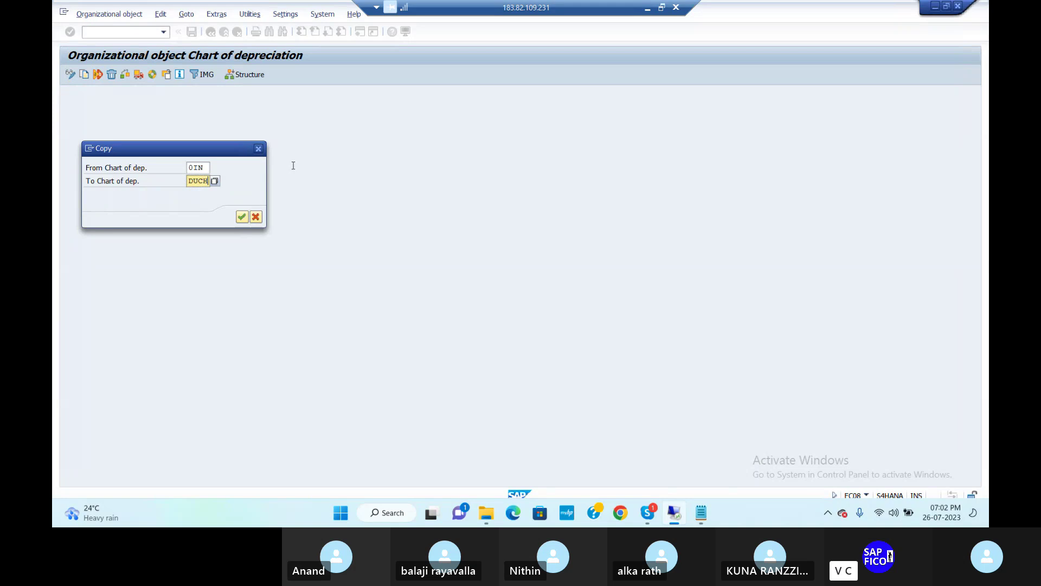
left_click(242, 217)
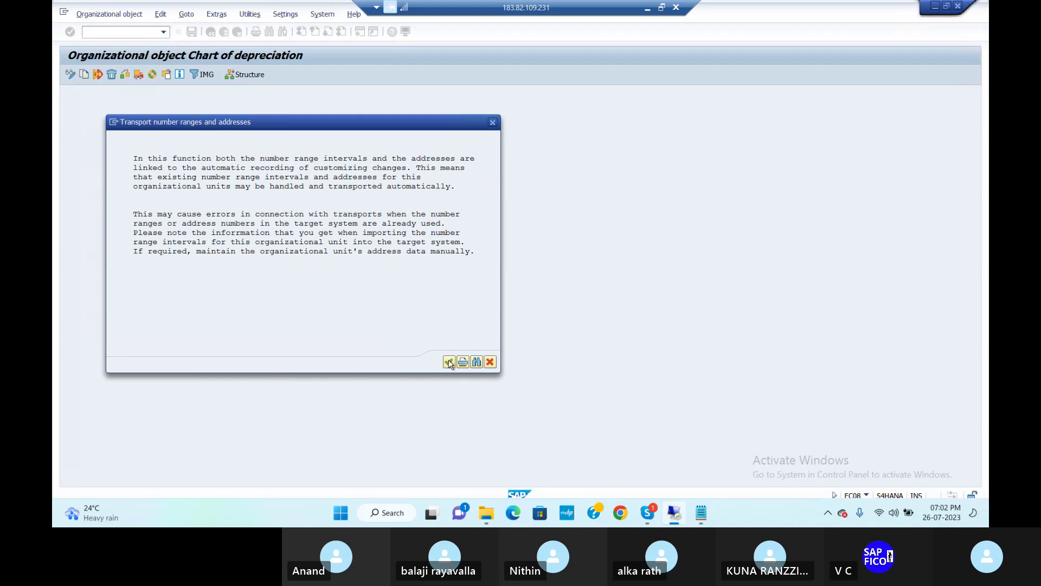
key("Return")
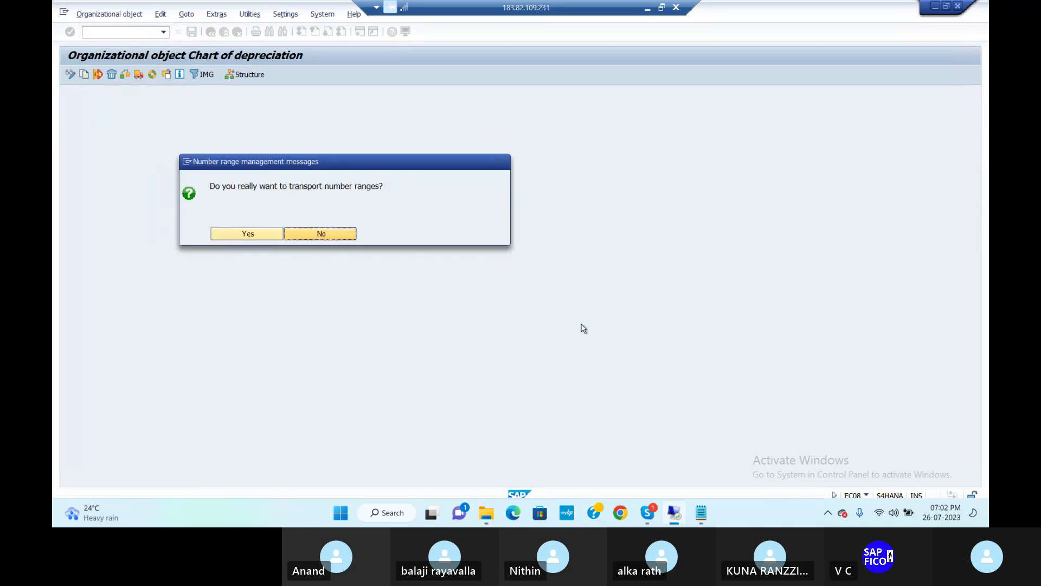
left_click(259, 232)
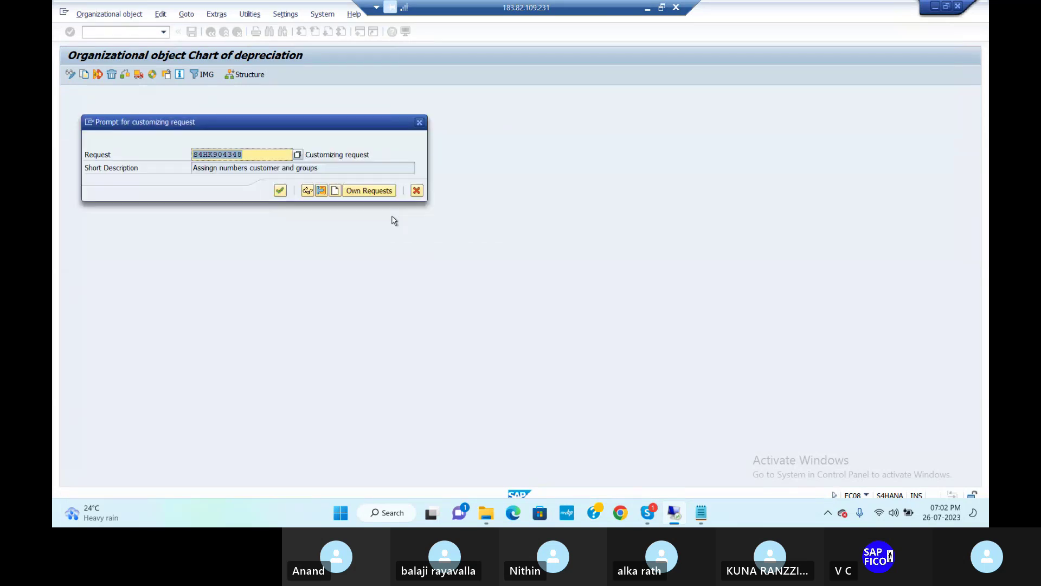
- Create a customizing request described as "ASSET ACCOUNTING DUR1" and record the chart of depreciation copy in it
left_click(335, 190)
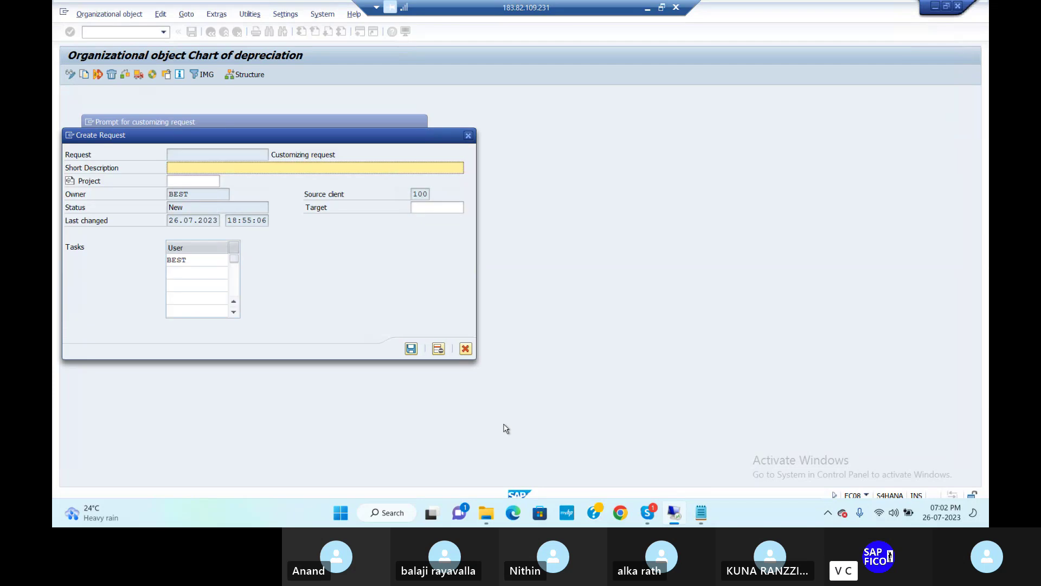
type("ASSET ACCOUNTING D")
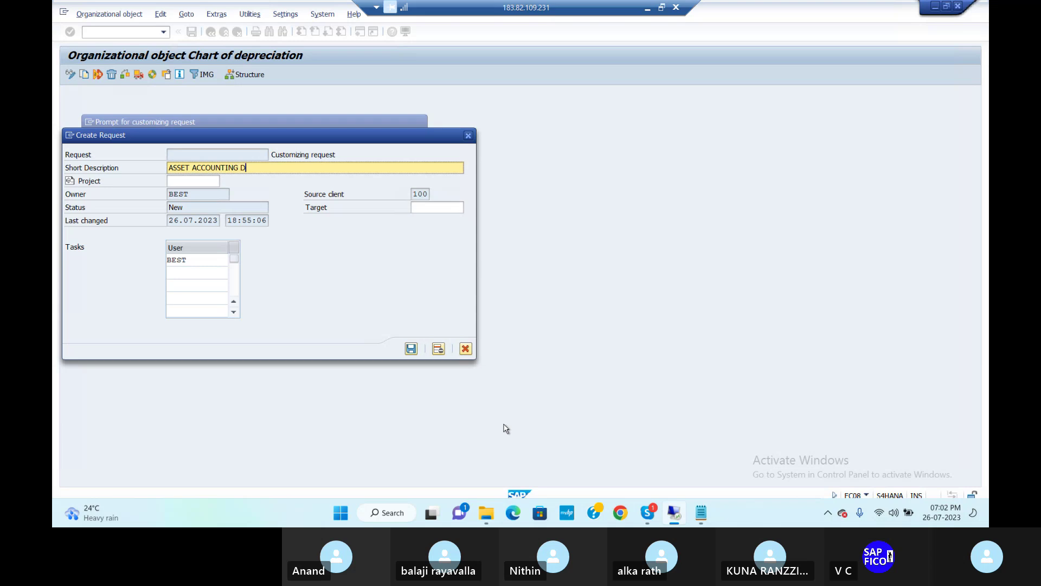
type("UR1")
key("Return")
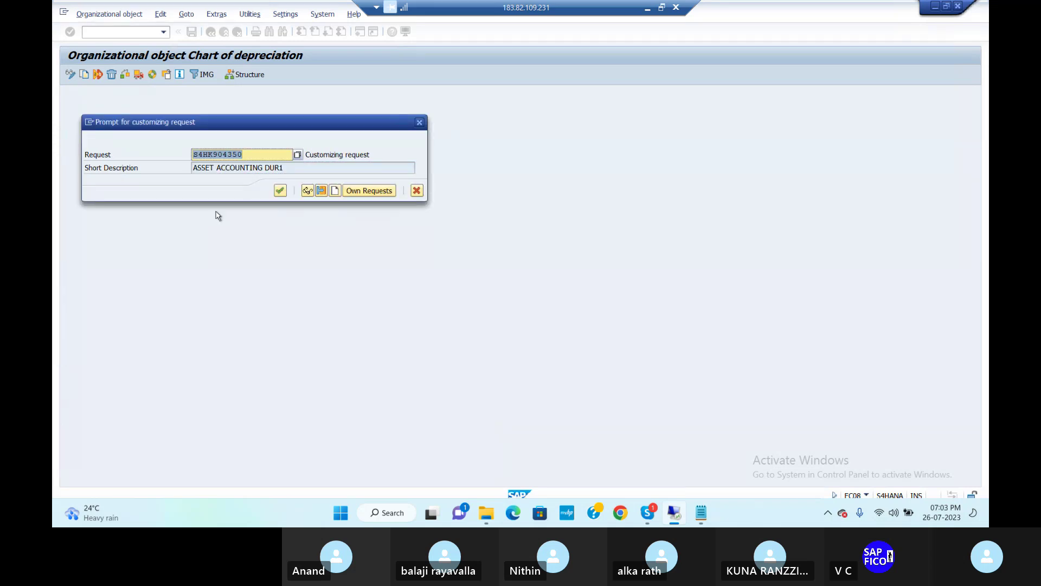
left_click(280, 190)
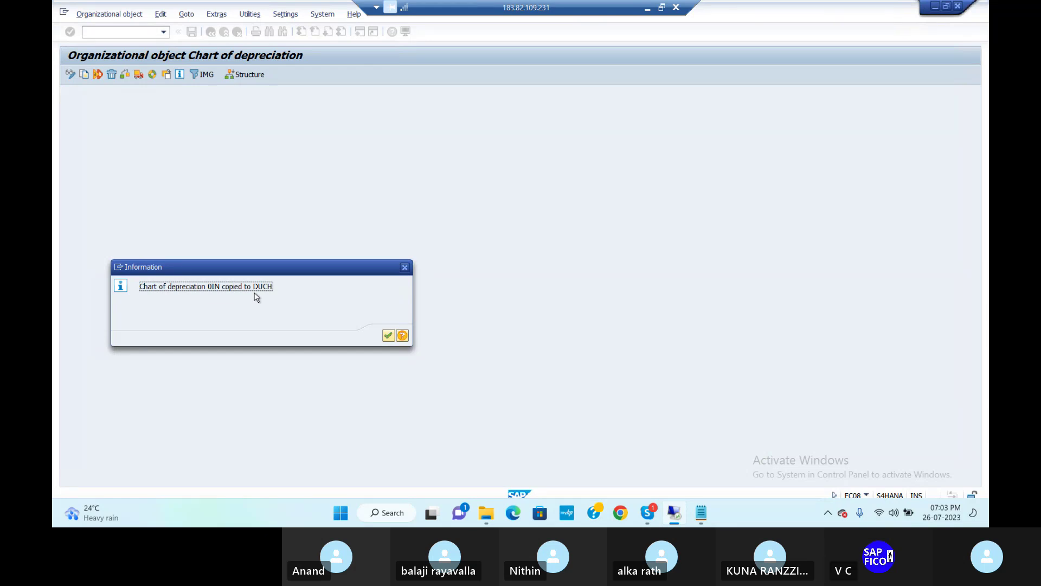
left_click(388, 335)
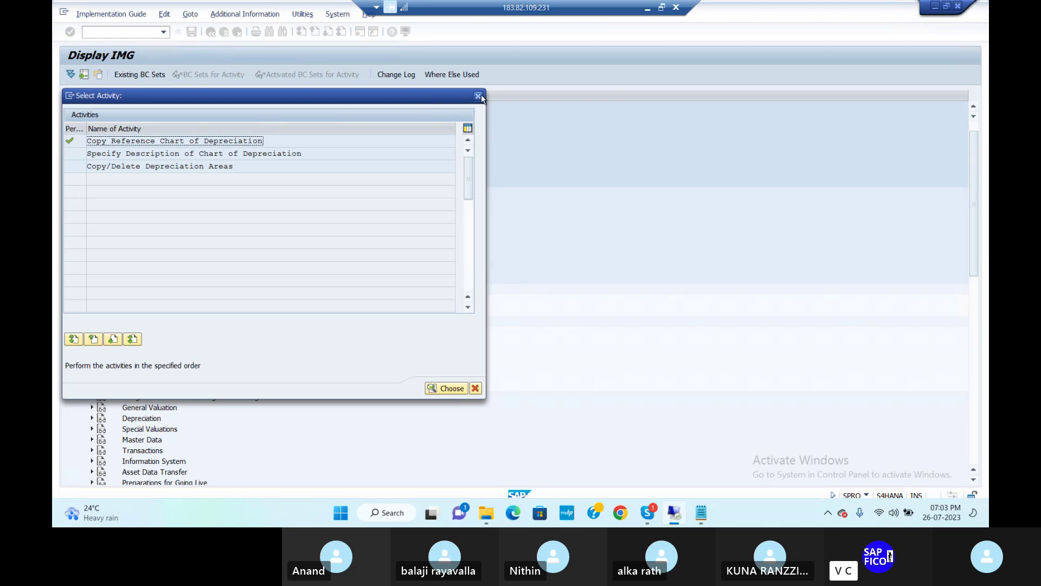
- Set the description of chart of depreciation DUCH to "CHART OF DEPRECIATION FOR DUR1" and save it in the asset accounting request
double_click(236, 155)
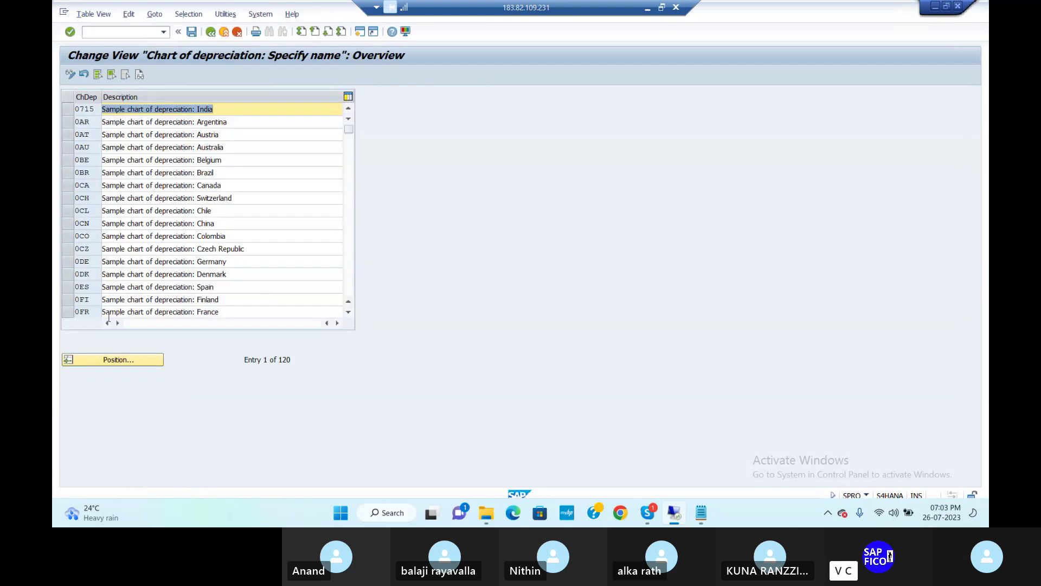
left_click(102, 361)
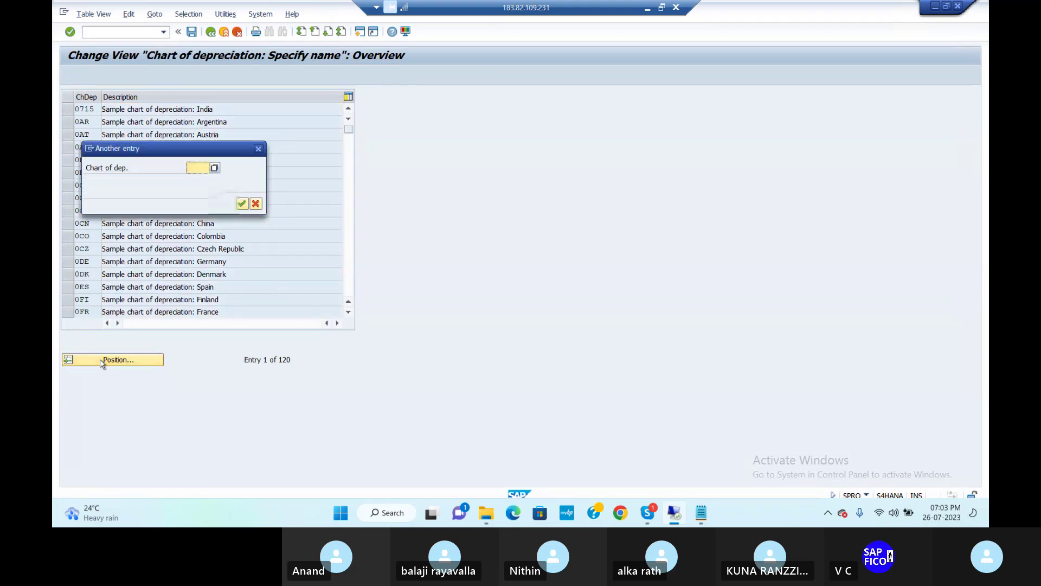
type("DUCH")
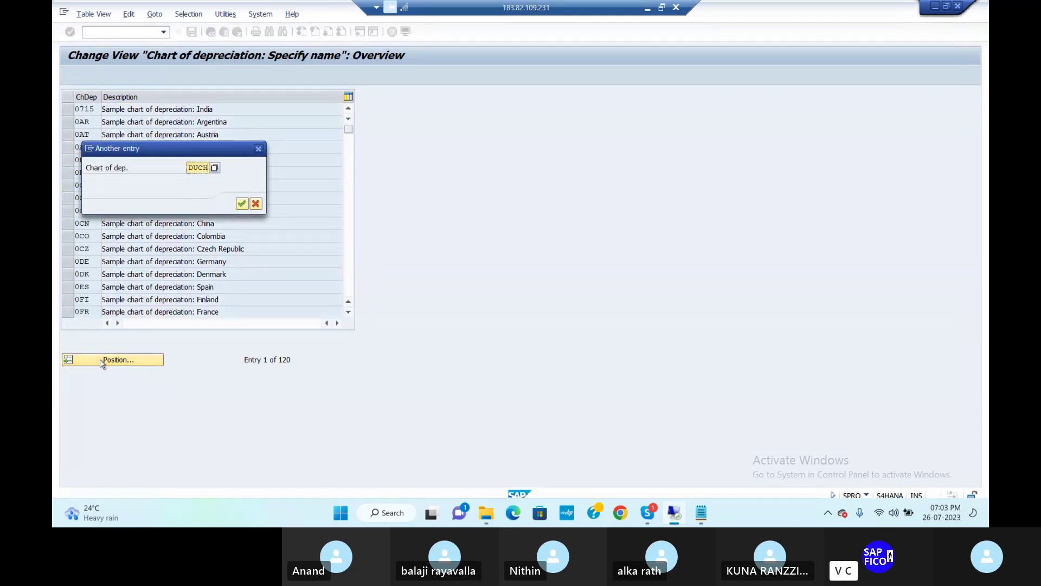
key("Return")
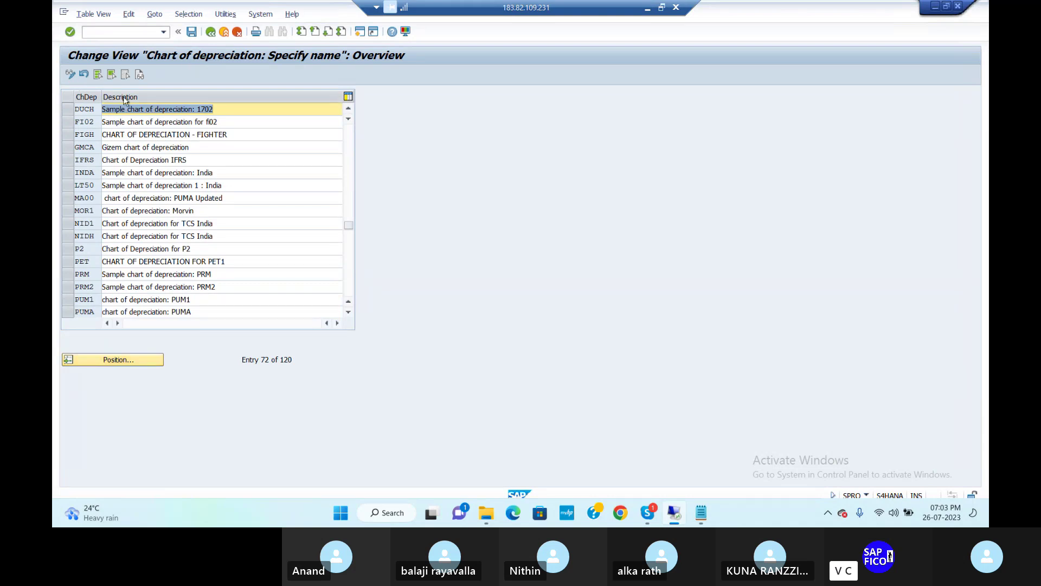
type("C")
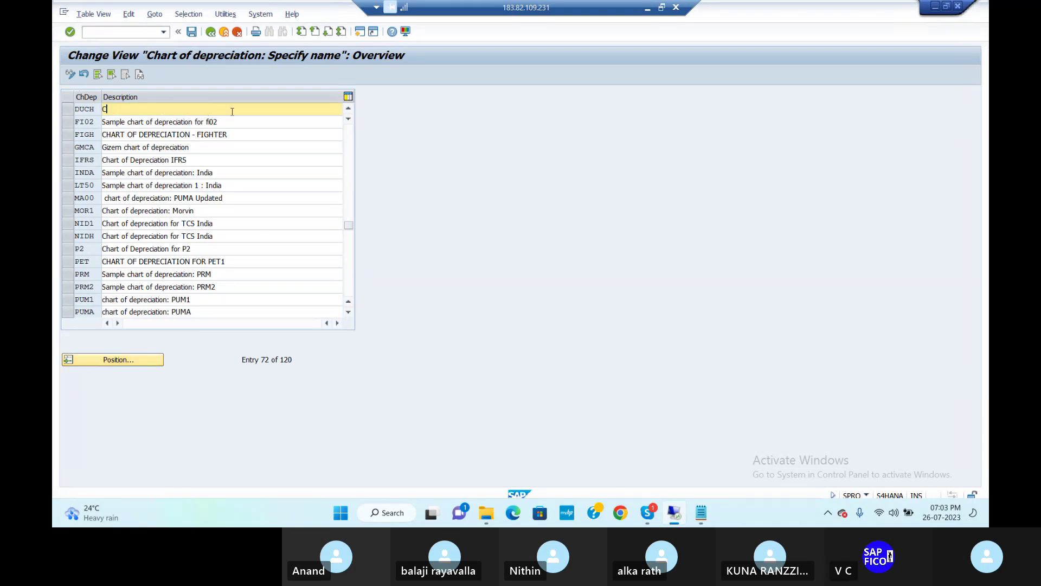
type("HART OF DEPR")
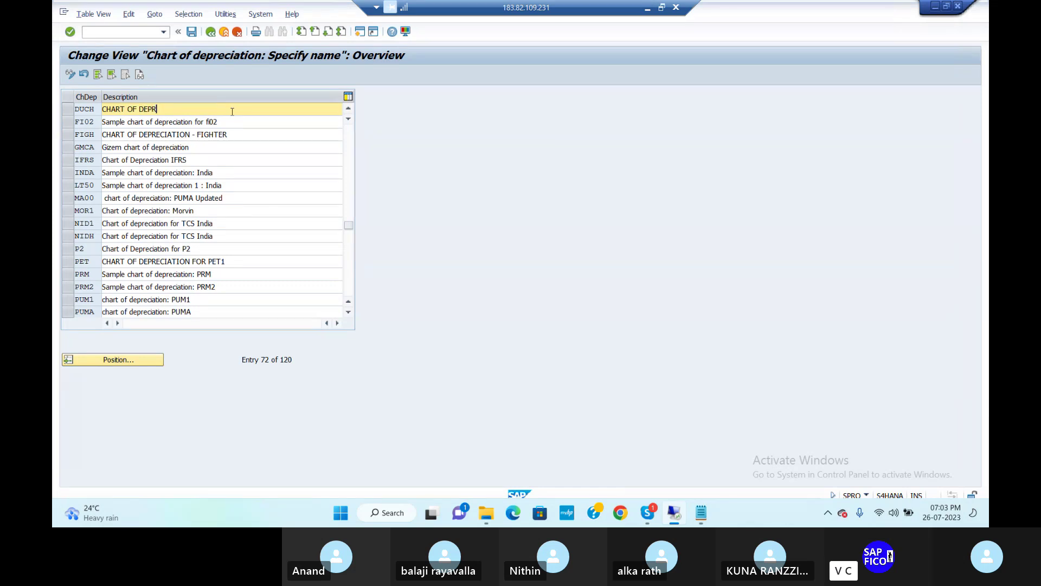
type("ECIATION FOR DUR1")
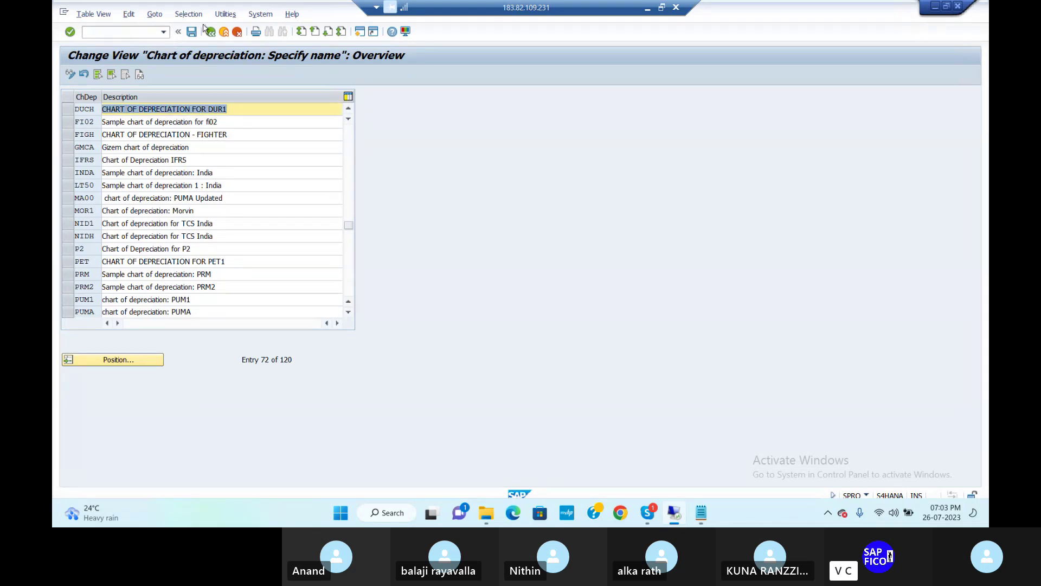
key("ctrl+s")
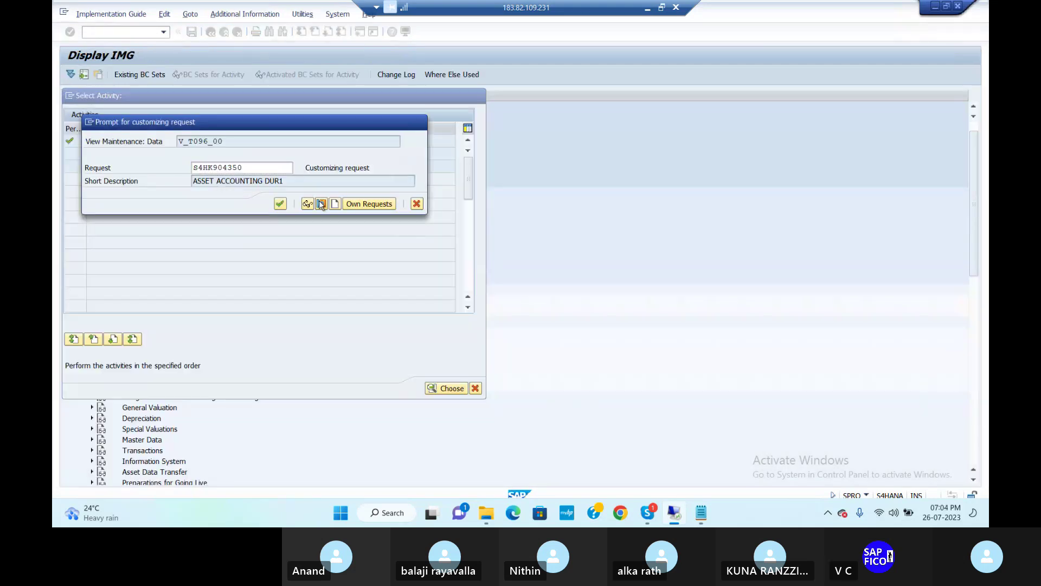
key("Return")
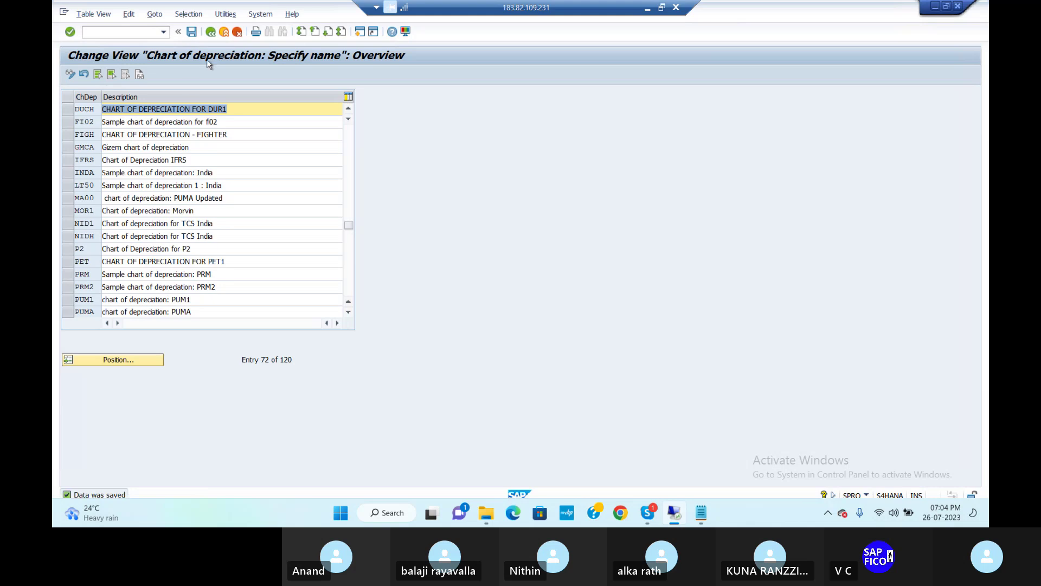
left_click(210, 32)
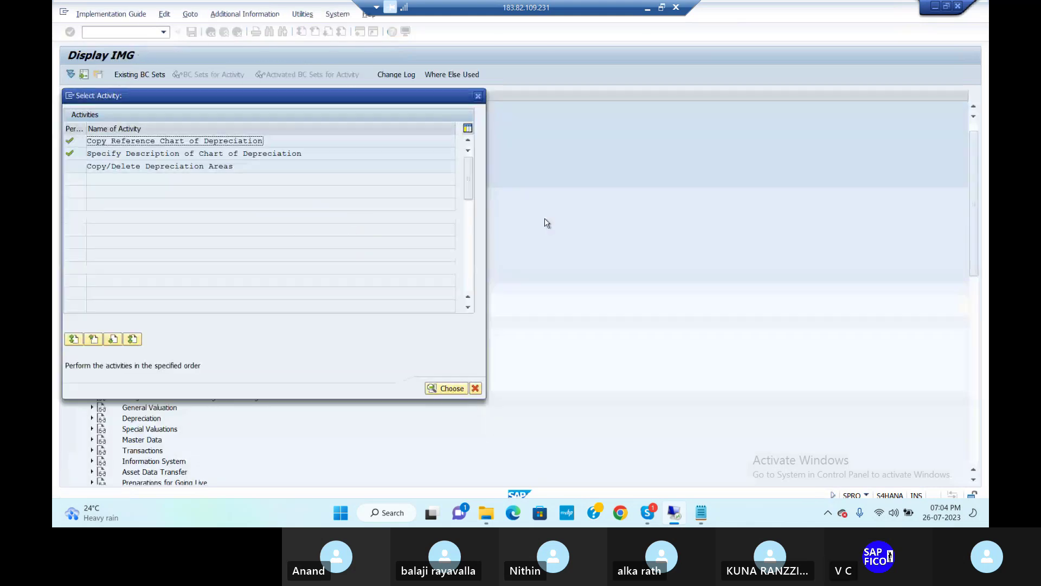
- Open Copy/Delete Depreciation Areas for chart DUCH and delete every depreciation area except 1 (Book depreciation) and 15 (Income Tax Act 1961)
left_click(182, 167)
double_click(181, 166)
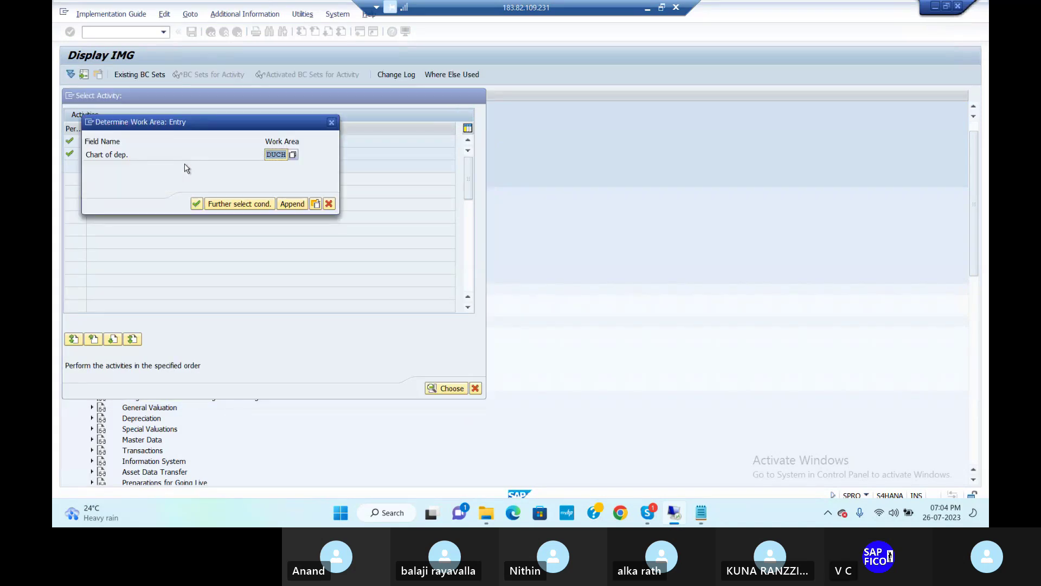
left_click(197, 204)
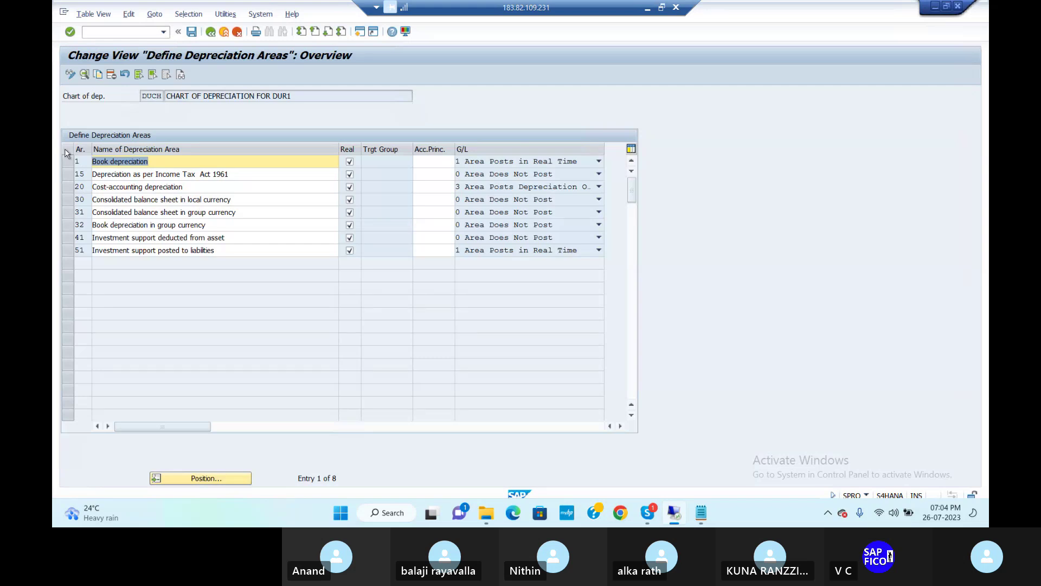
left_click(139, 74)
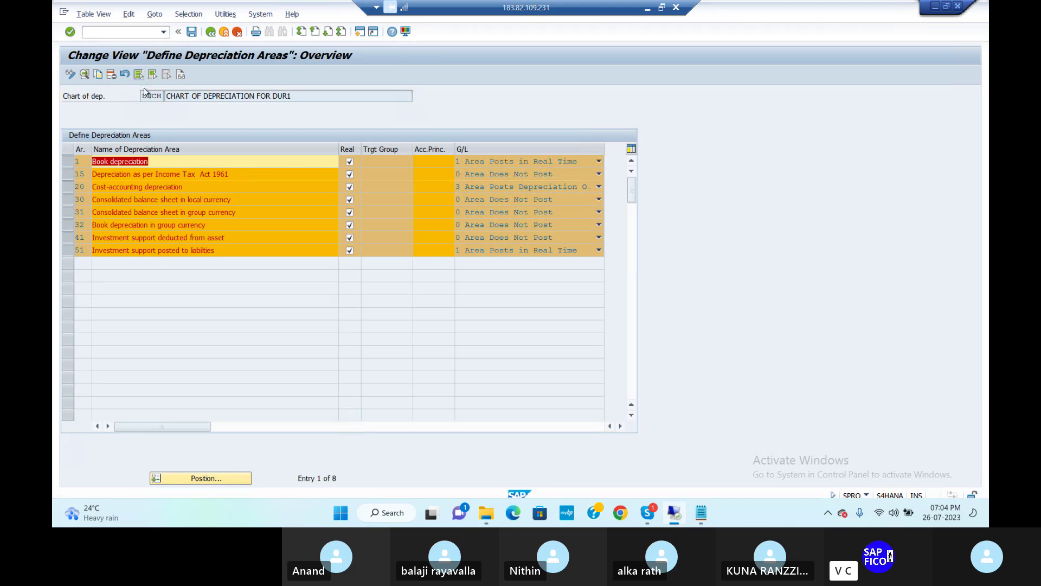
left_click(67, 163)
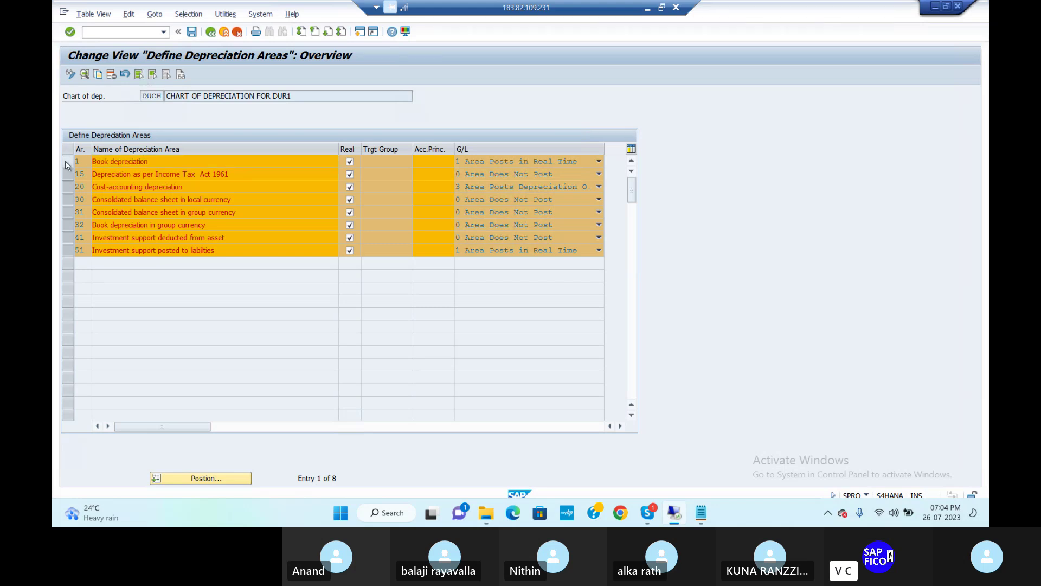
left_click(68, 174)
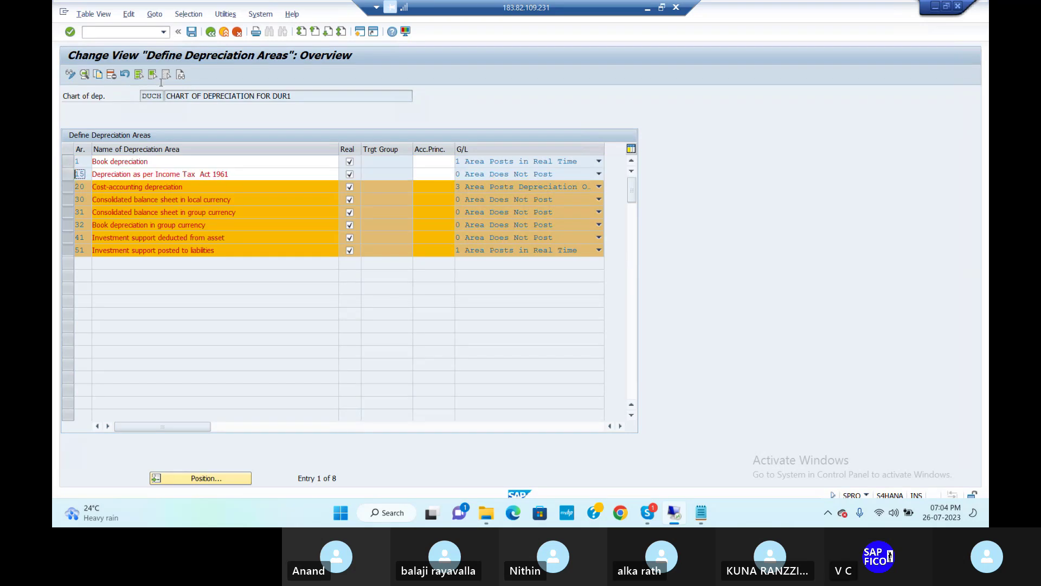
left_click(111, 74)
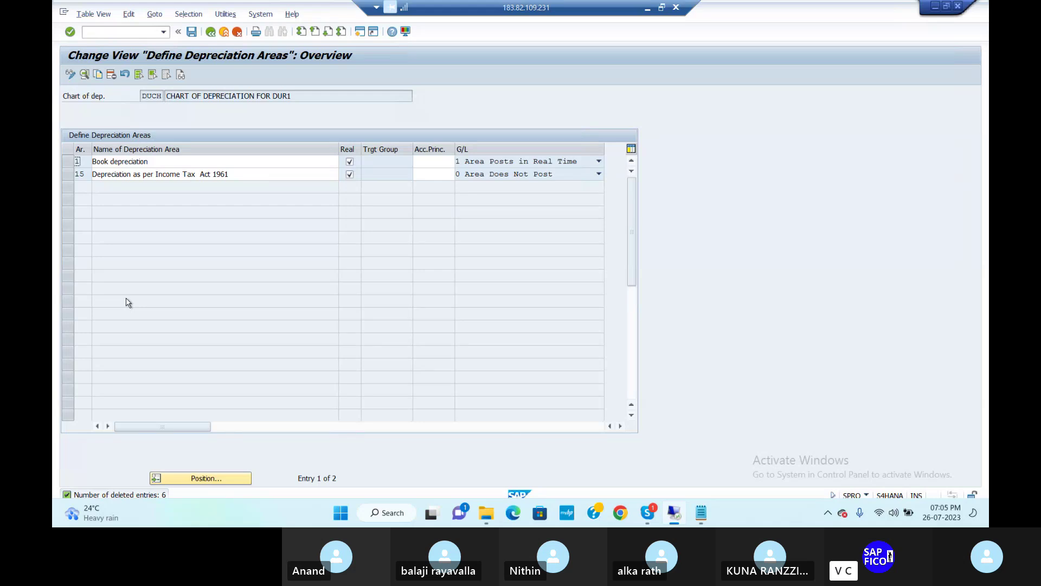
- Assign the GAAP (Generally Accepted Accounting Principles) accounting principle to depreciation area 1, Book depreciation
left_click(440, 161)
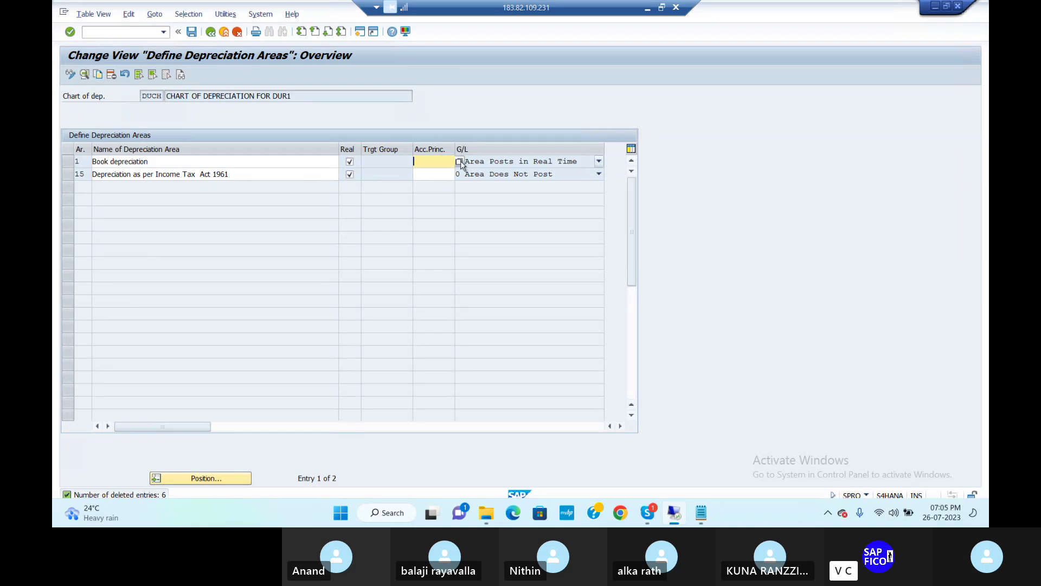
left_click(458, 162)
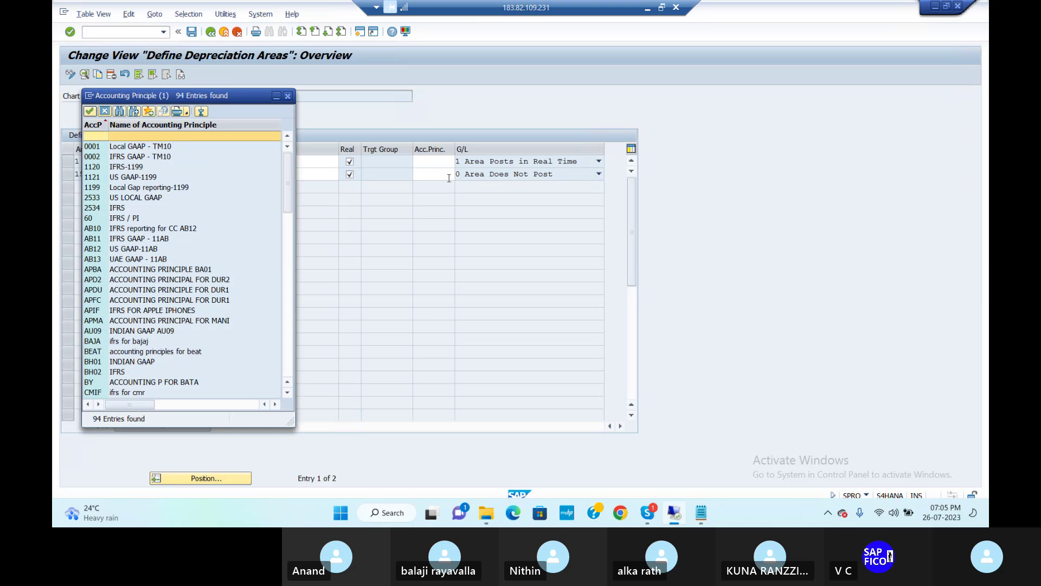
left_click(158, 291)
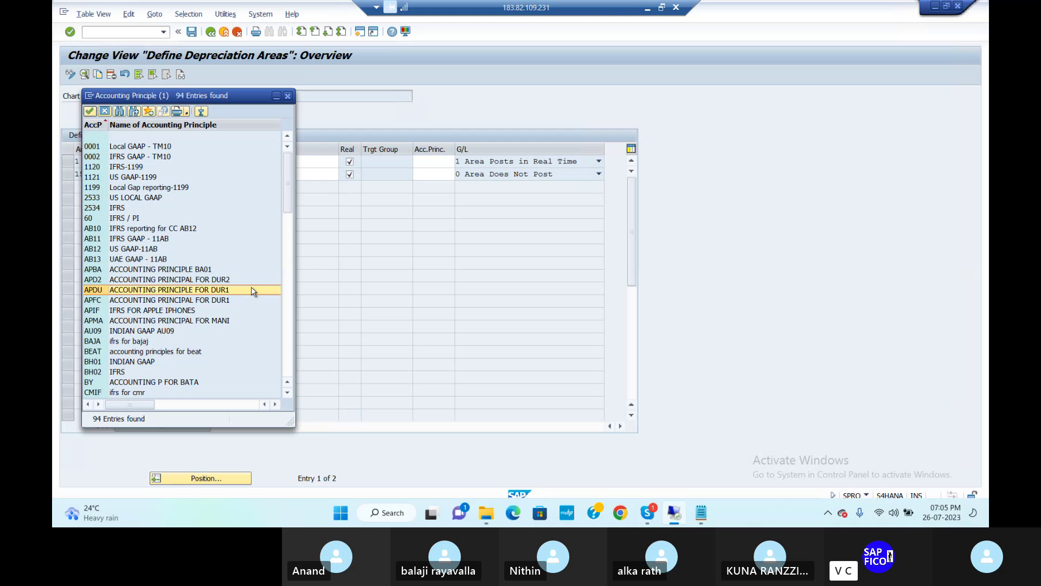
scroll(168, 314, "down", 4)
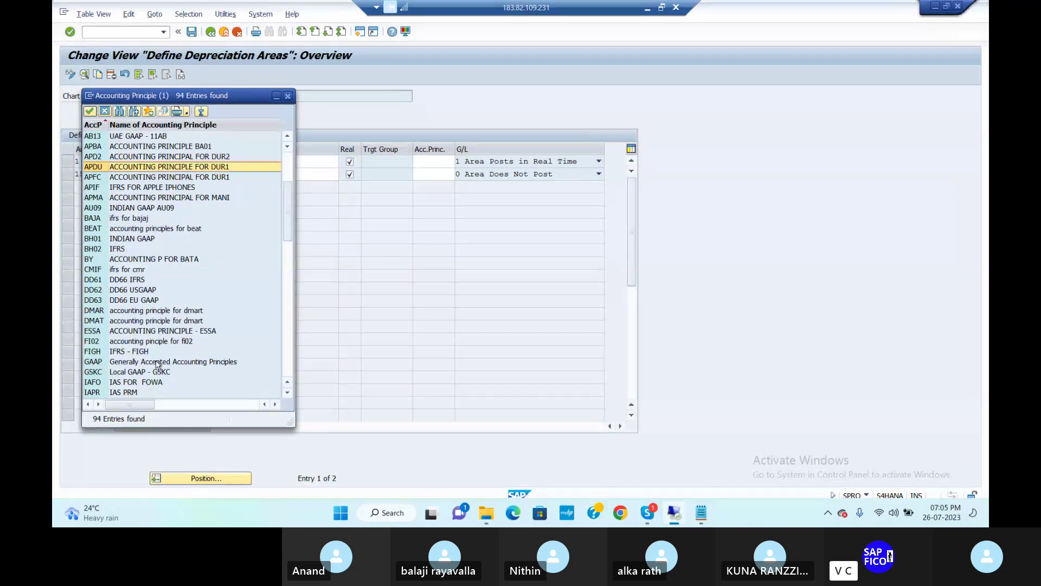
left_click(156, 361)
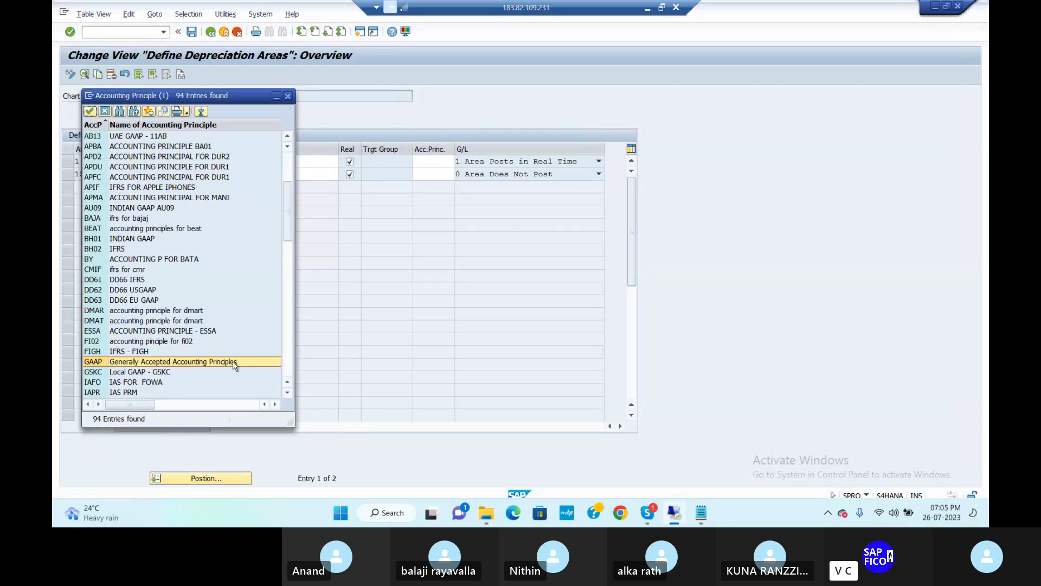
double_click(234, 362)
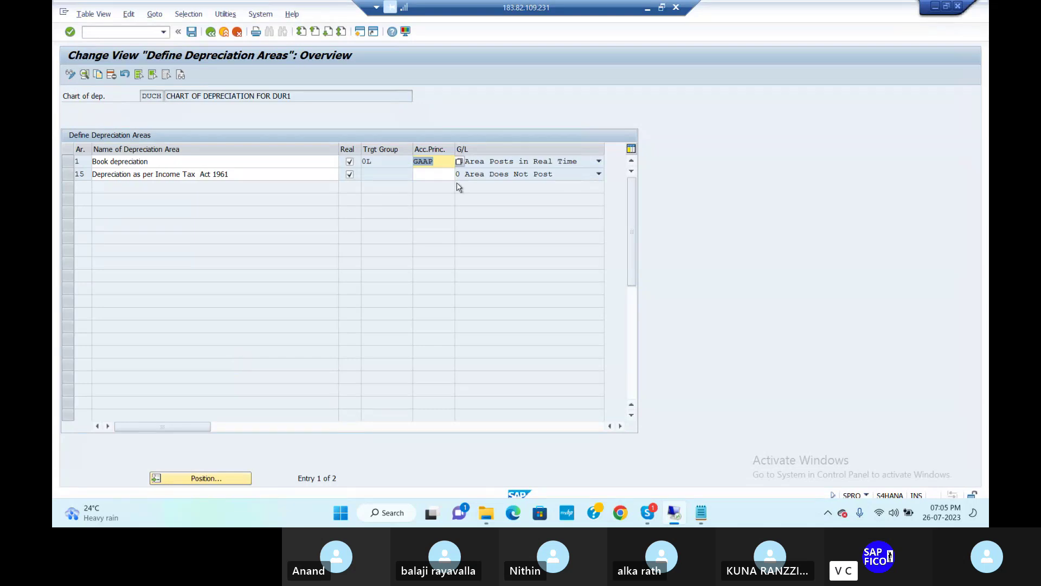
- Set the accounting principle of depreciation area 15, Depreciation as per Income Tax Act 1961, to GAAP
left_click(434, 179)
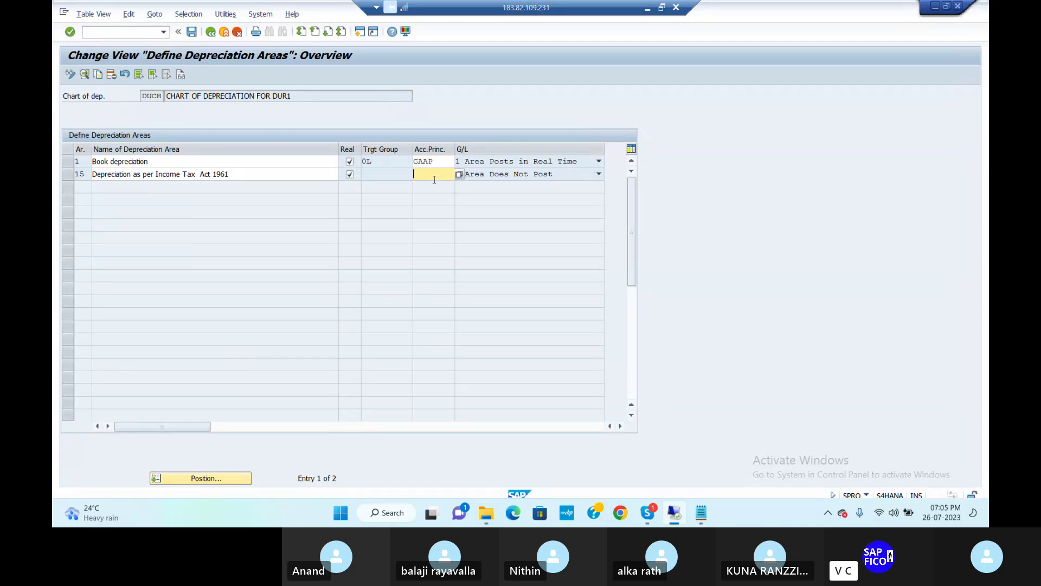
type("G")
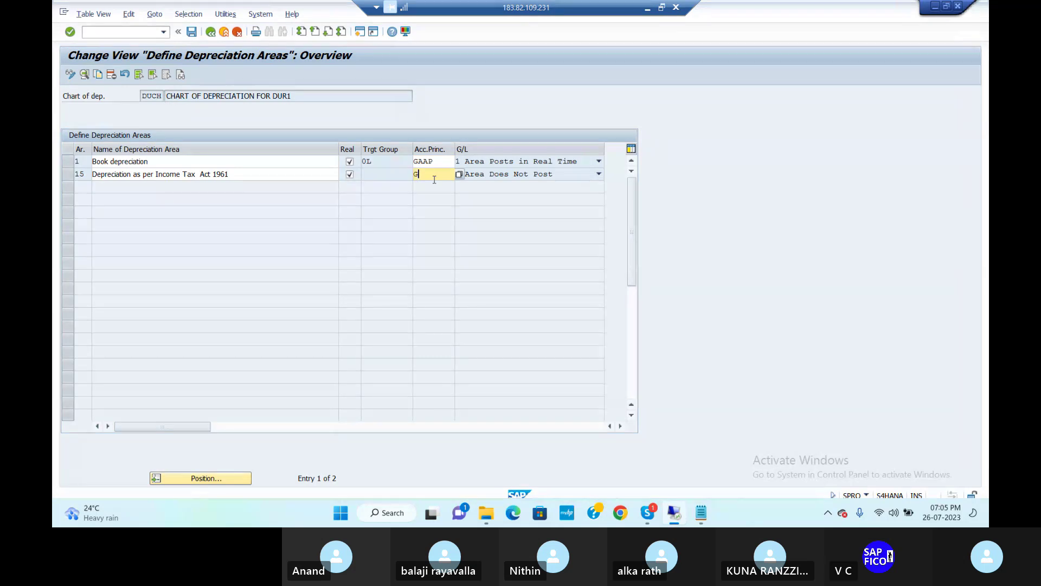
type("AAP")
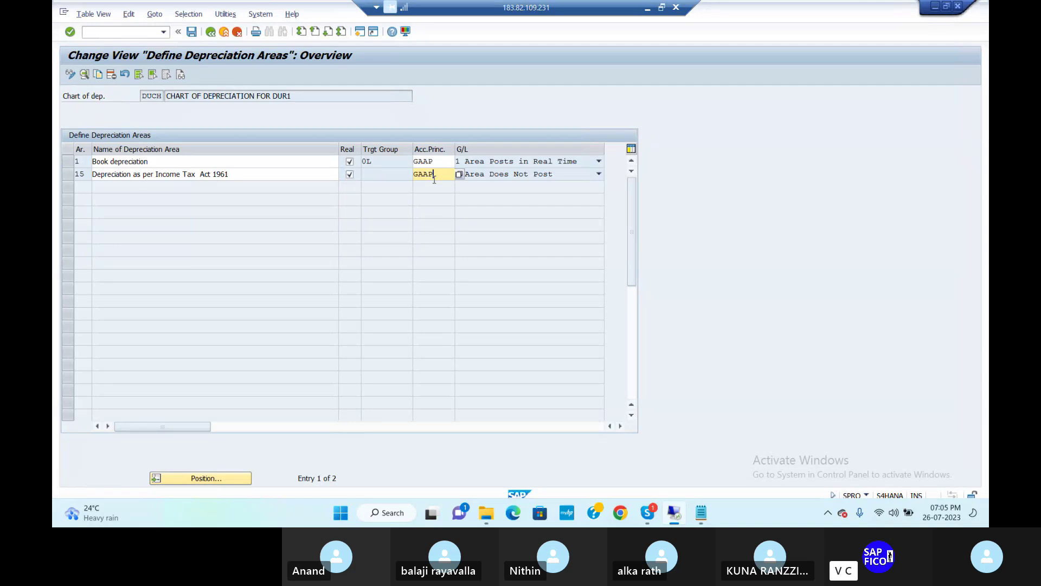
key("Return")
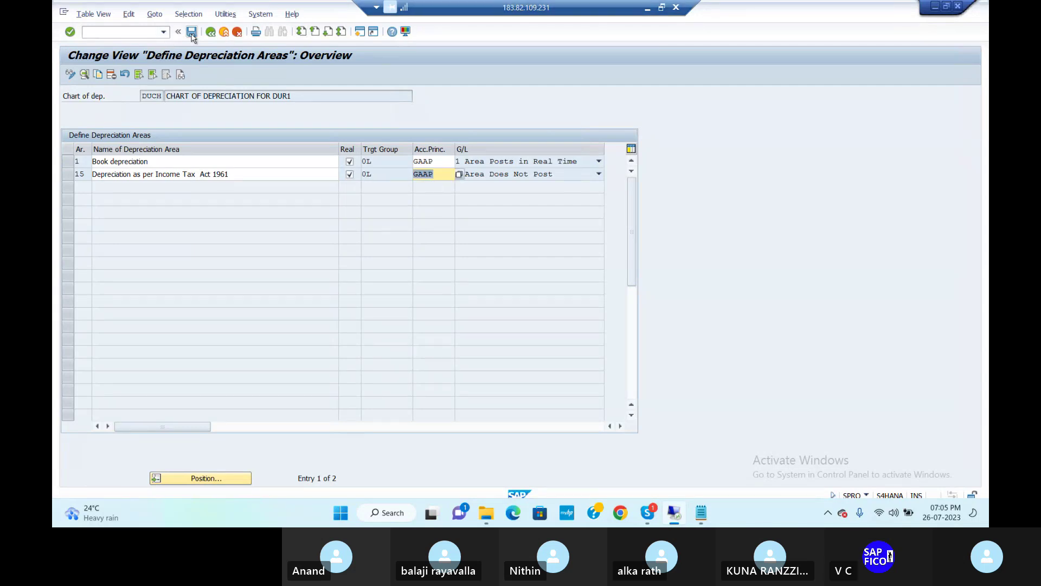
- Save the depreciation area changes in the ASSET ACCOUNTING DUR1 customizing request and return to the IMG structure
left_click(328, 163)
key("F3")
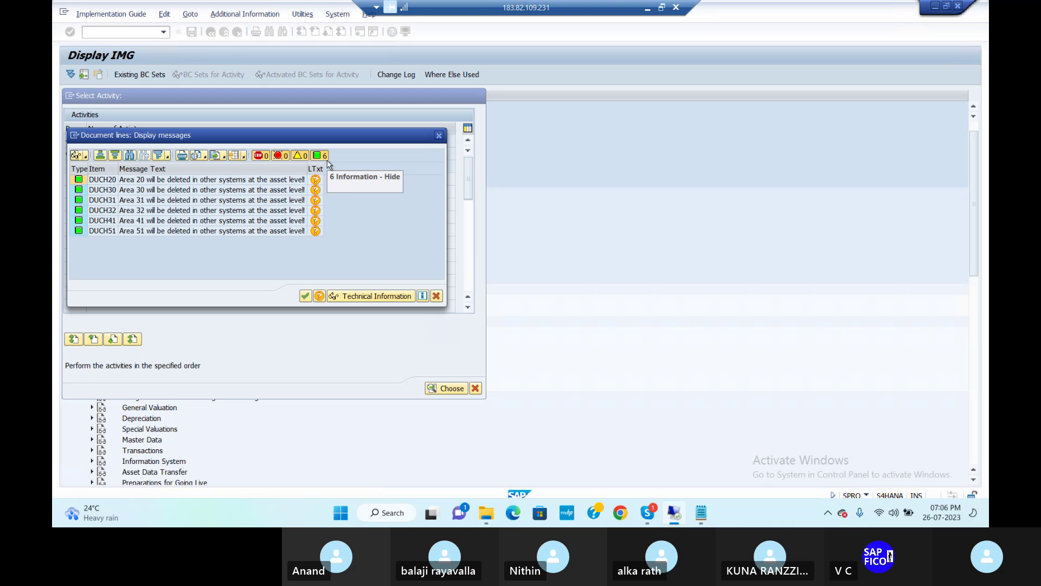
left_click(305, 296)
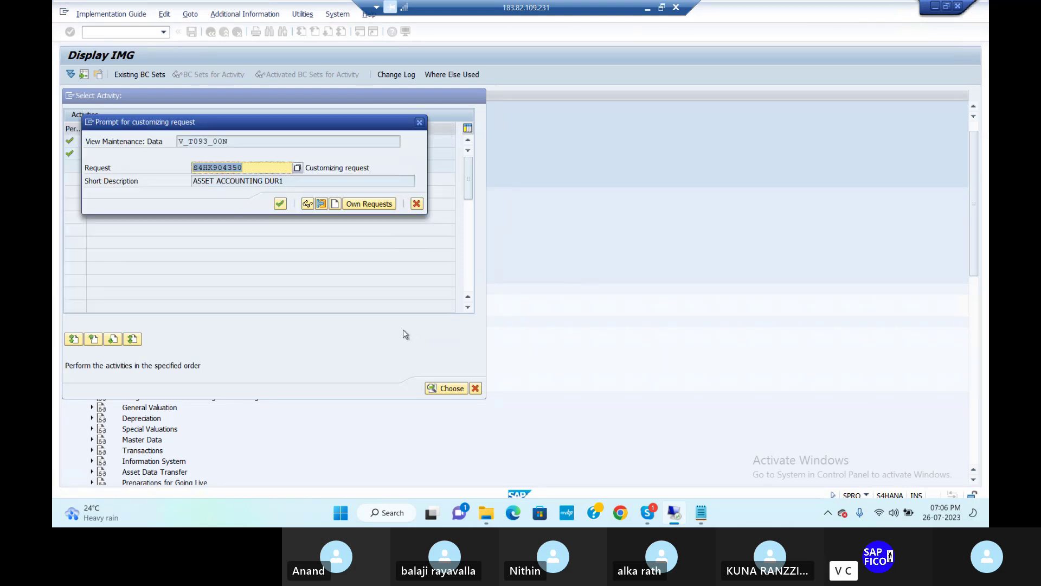
left_click(280, 204)
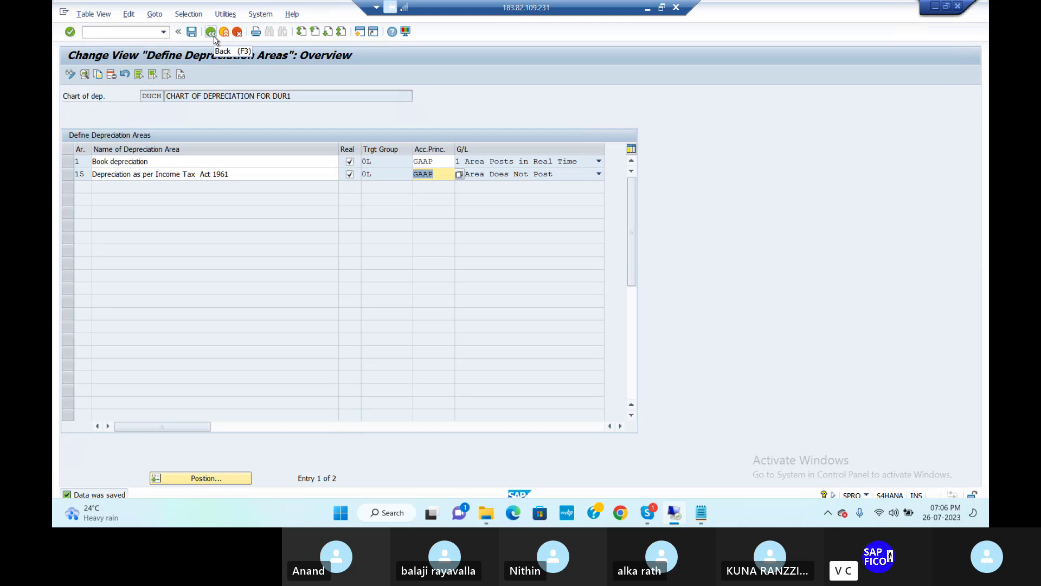
left_click(212, 33)
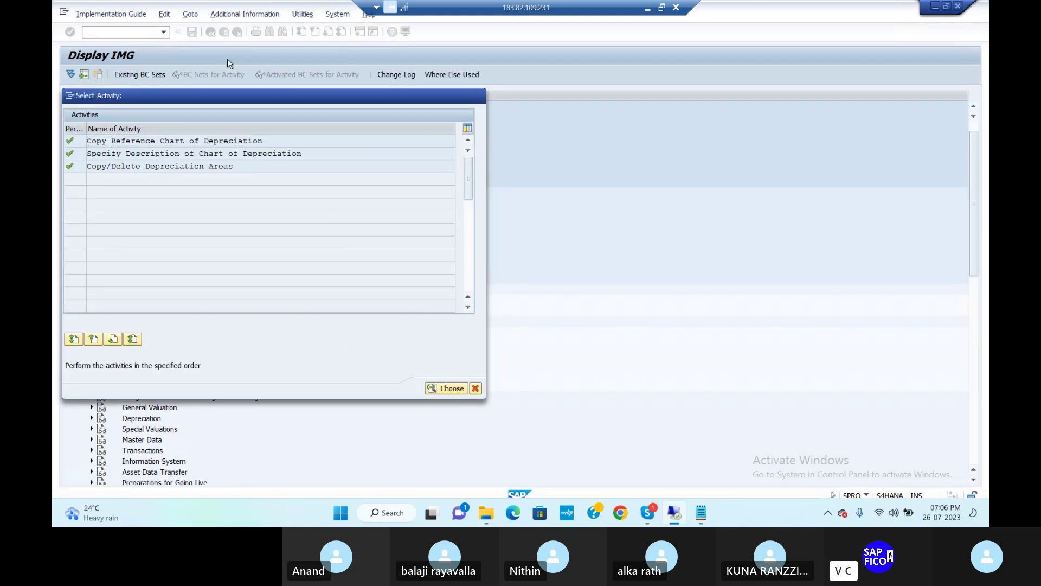
left_click(477, 95)
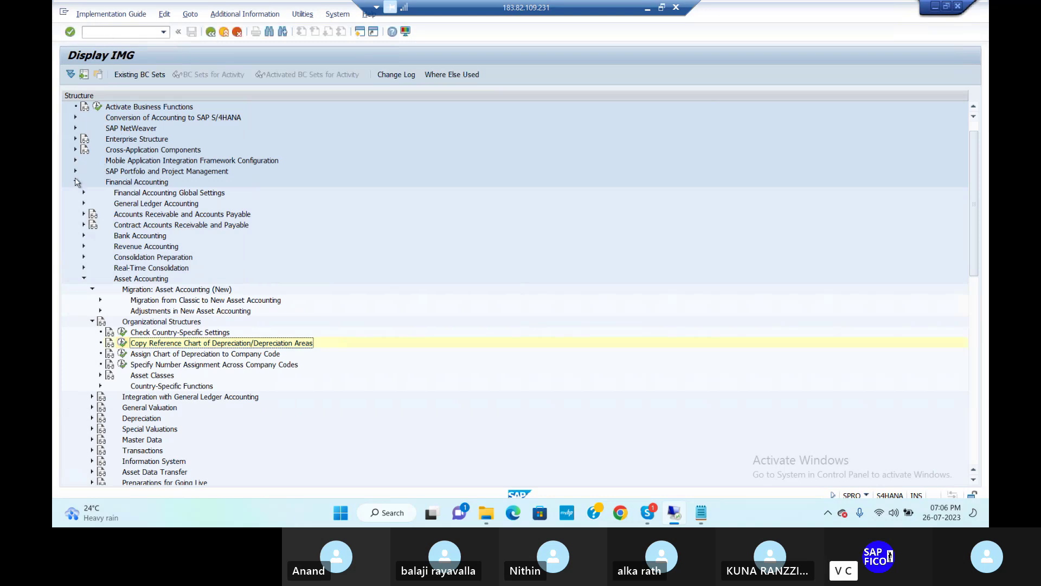
- Open Define Accounting Principles from Parallel Accounting, within the Ledgers section of Financial Accounting Global Settings
left_click(75, 182)
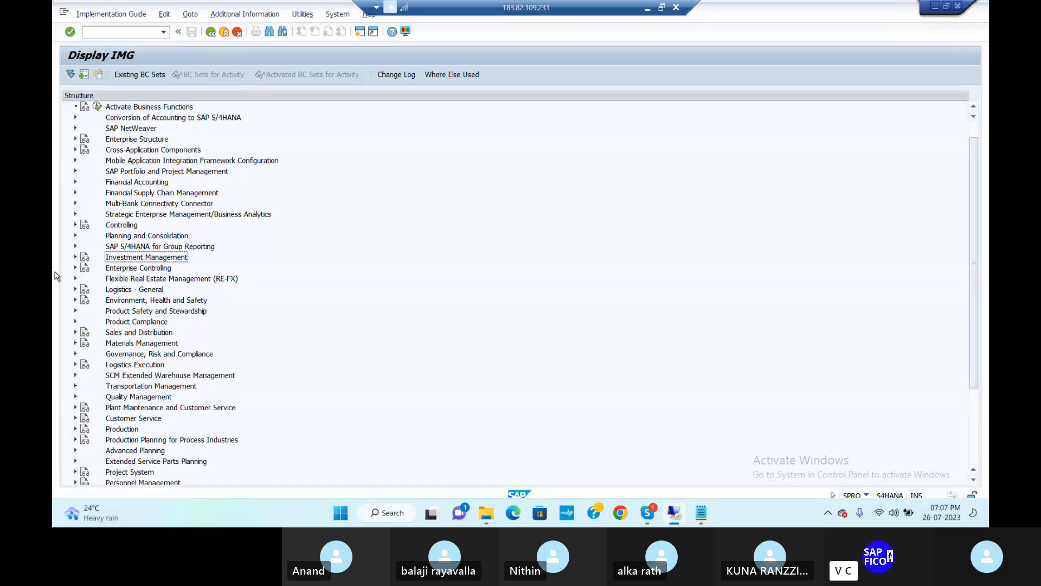
left_click(76, 183)
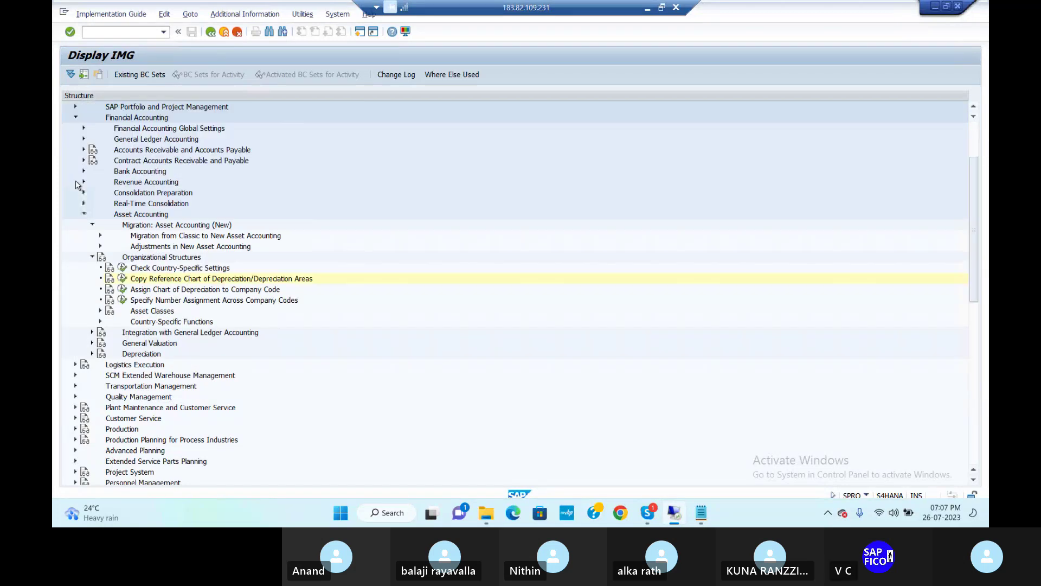
left_click(84, 214)
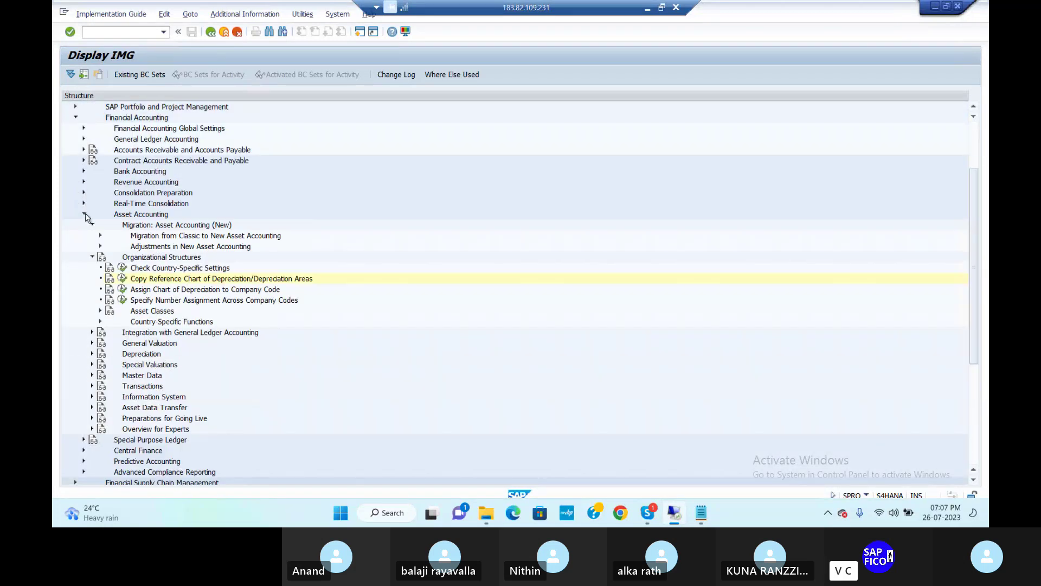
left_click(84, 128)
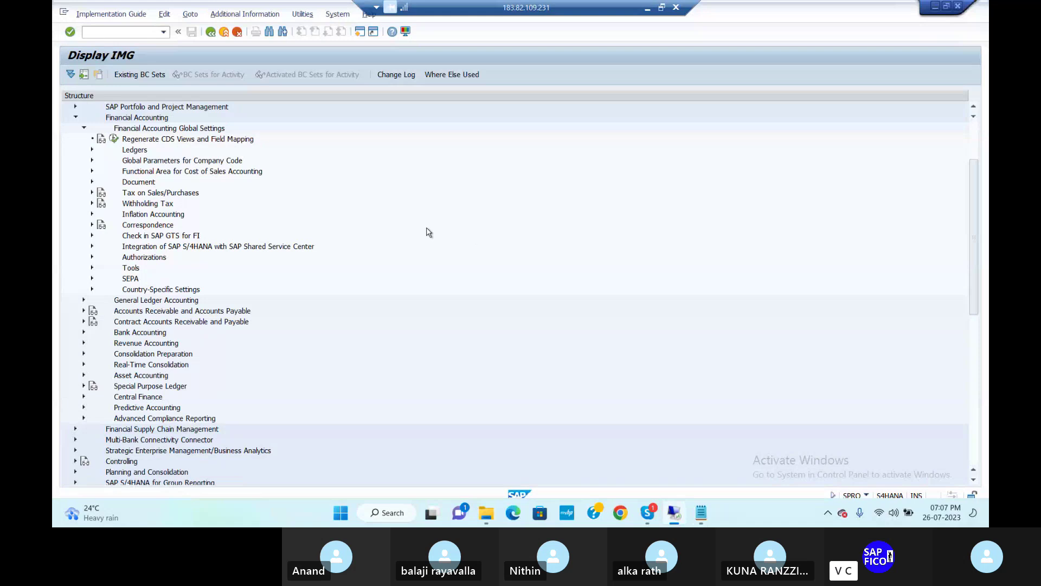
left_click(93, 151)
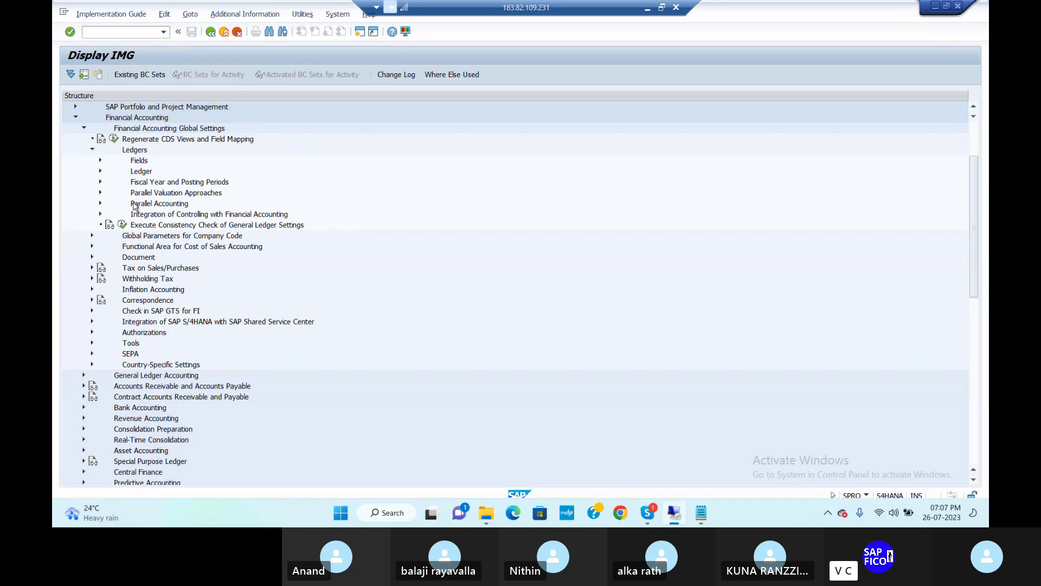
left_click(101, 204)
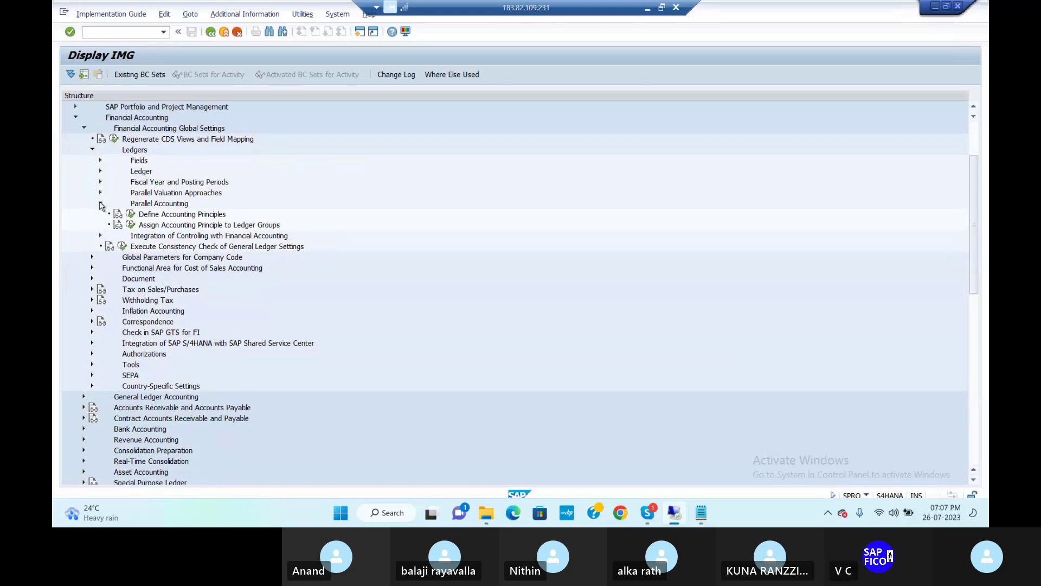
left_click(131, 215)
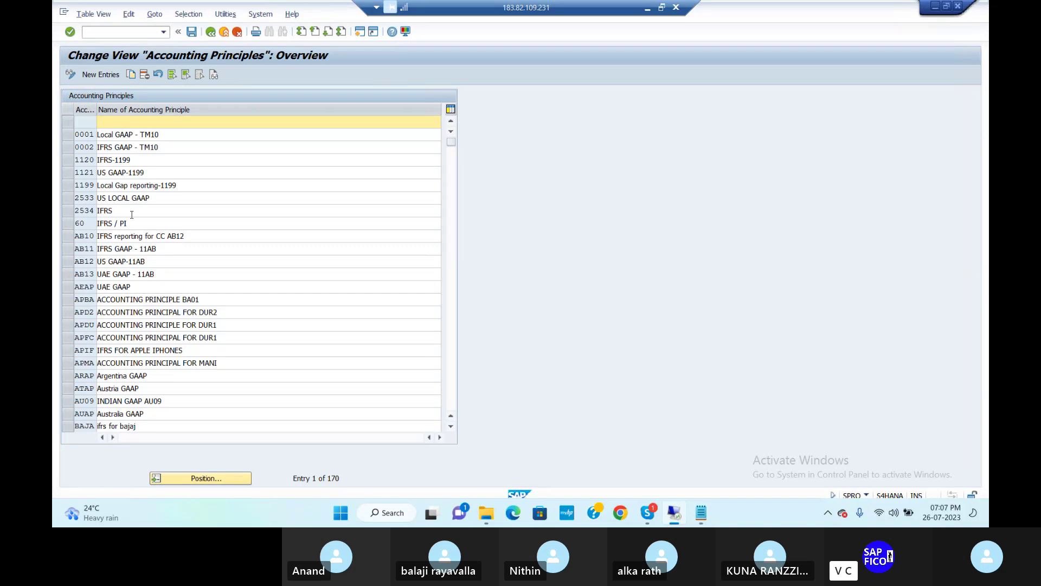
- Find the GAAP entry among the defined accounting principles, highlight it, and return to the IMG structure
left_click(218, 477)
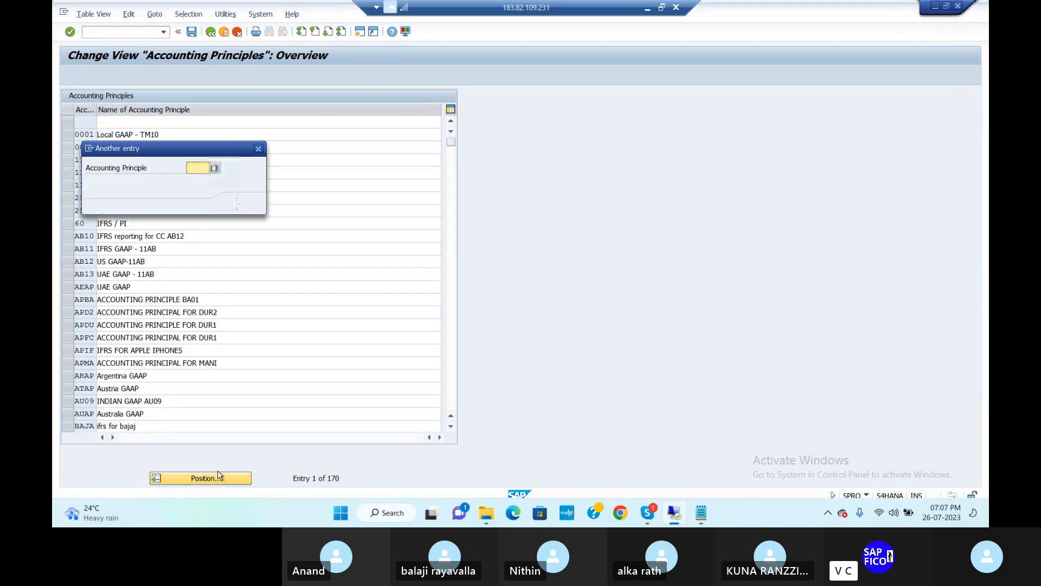
type("GAAP")
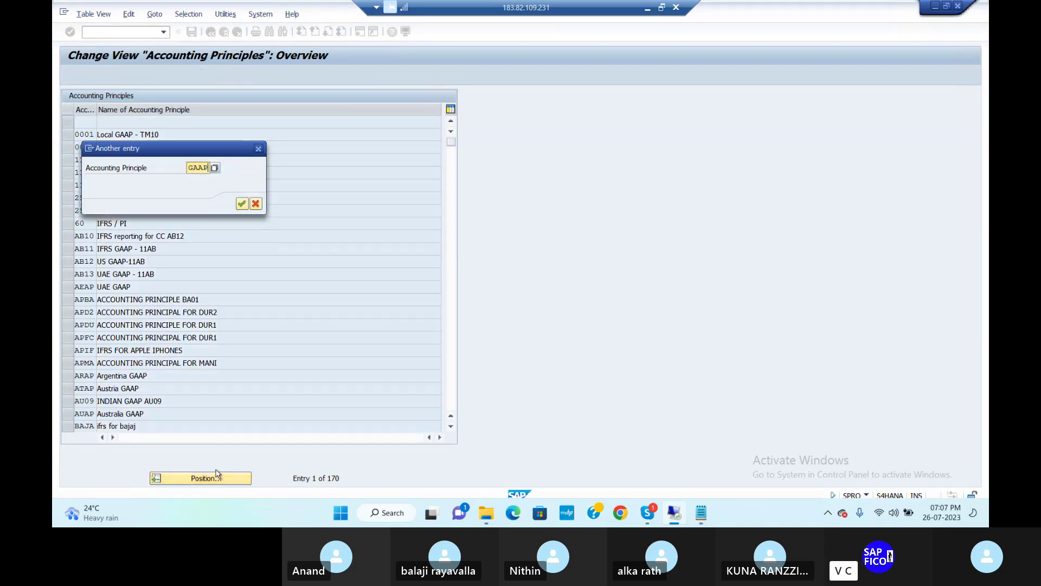
key("Return")
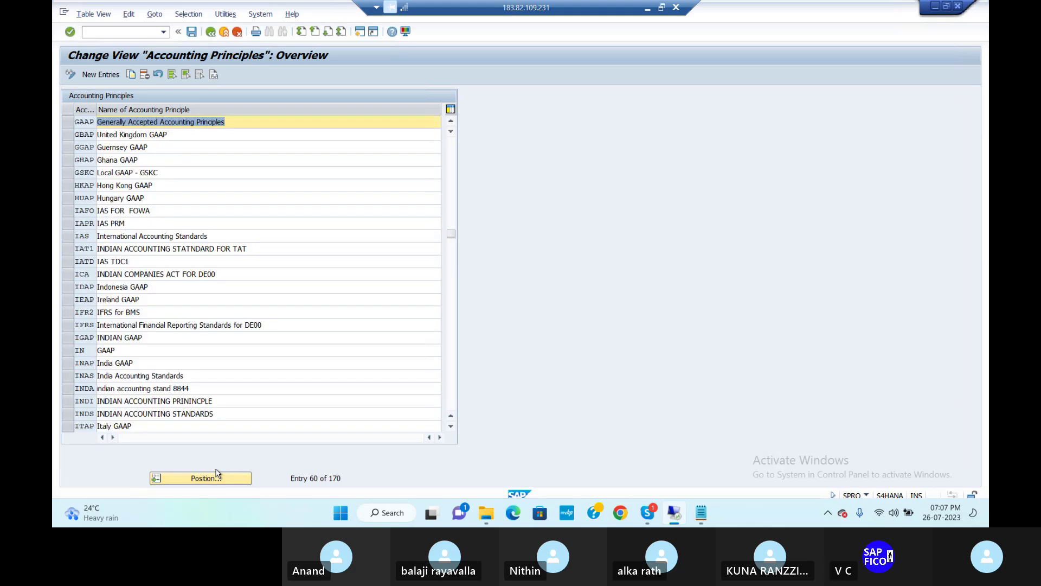
left_click(65, 121)
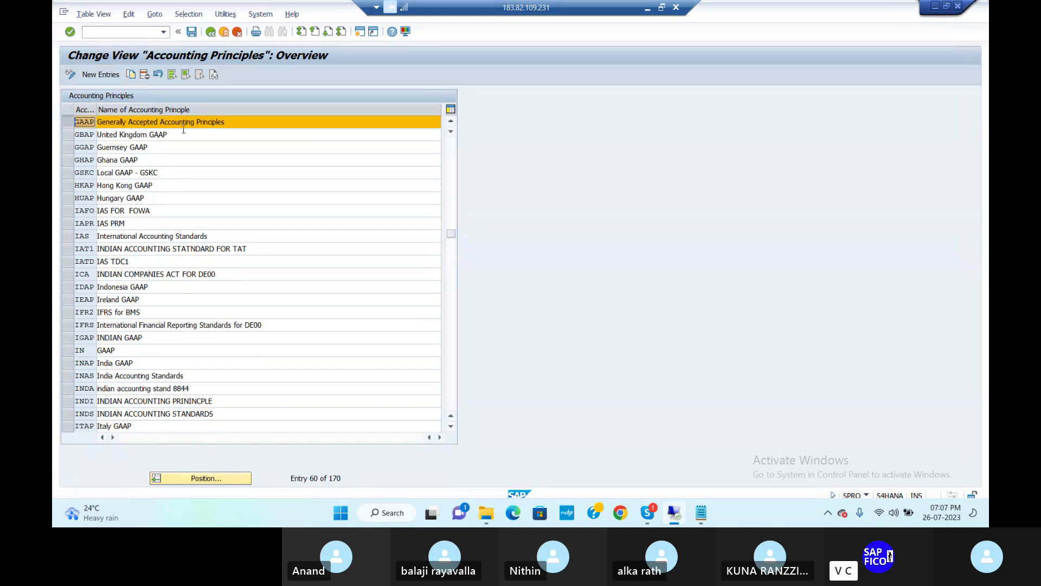
left_click(211, 32)
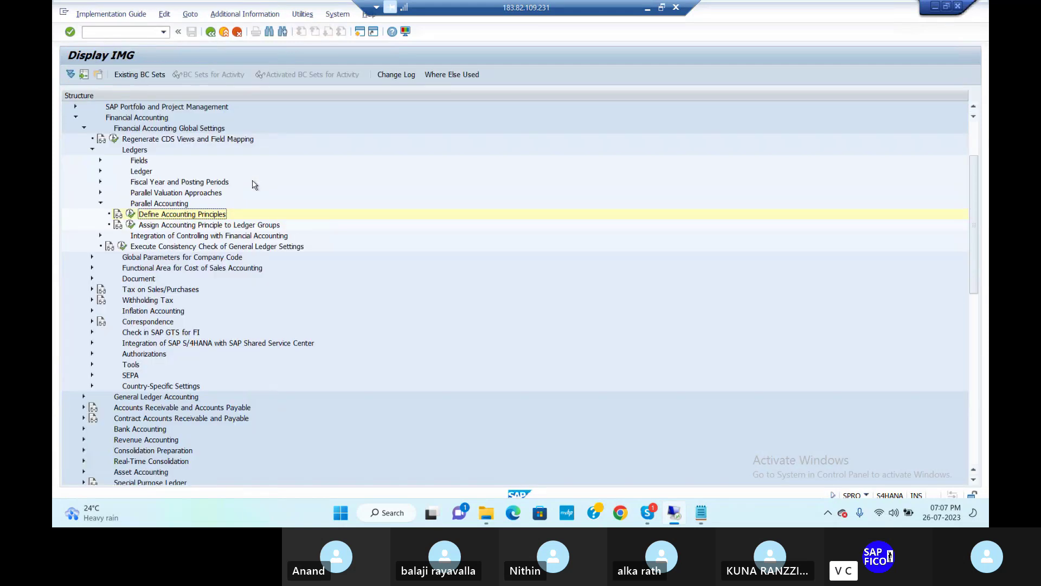
- Open Assign Accounting Principle to Ledger Groups and locate the GAAP entry to check its target ledger group
left_click(130, 224)
left_click(130, 224)
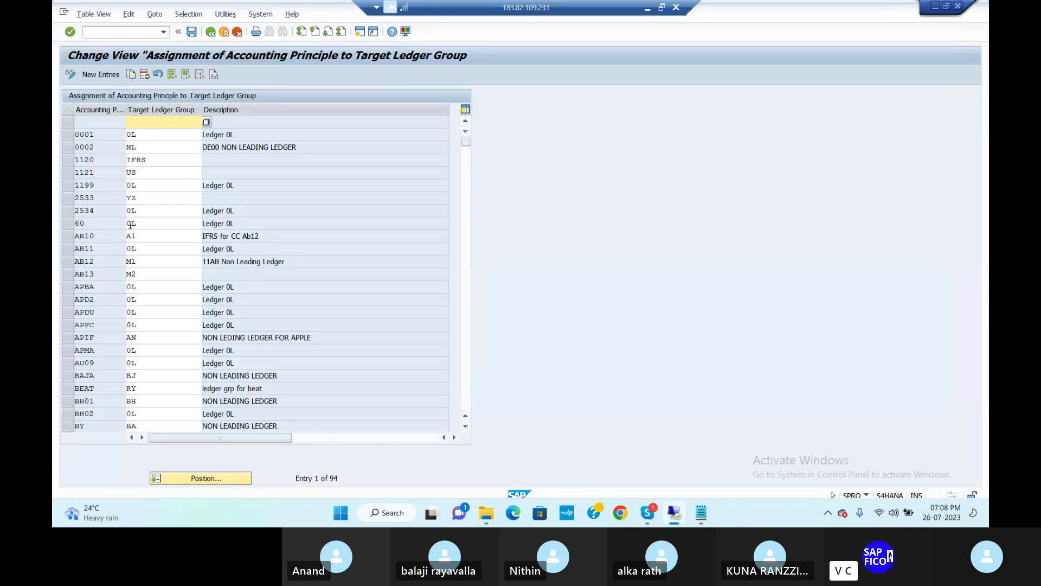
left_click(186, 480)
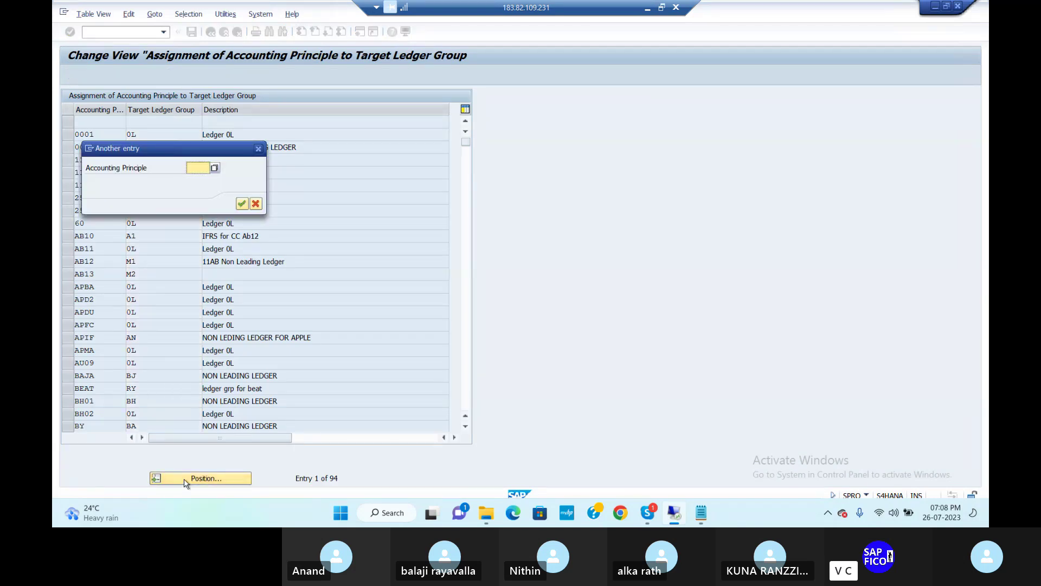
type("GAAP")
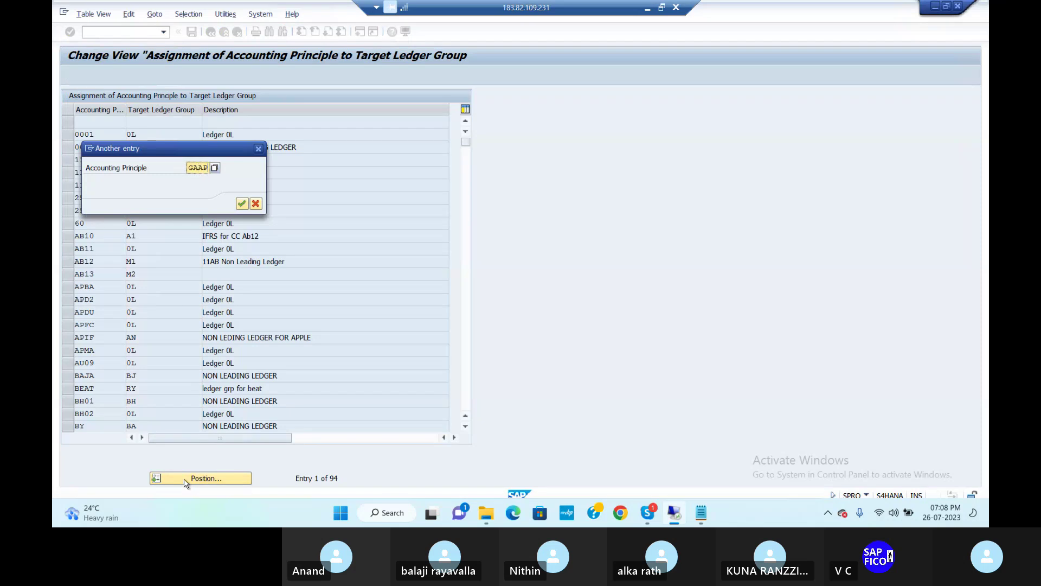
key("Return")
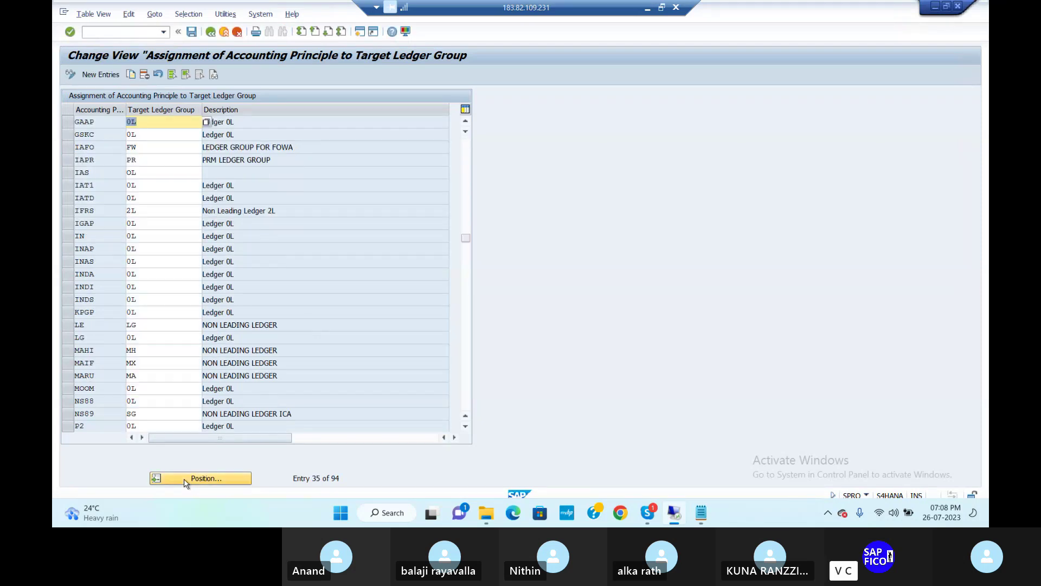
left_click(165, 124)
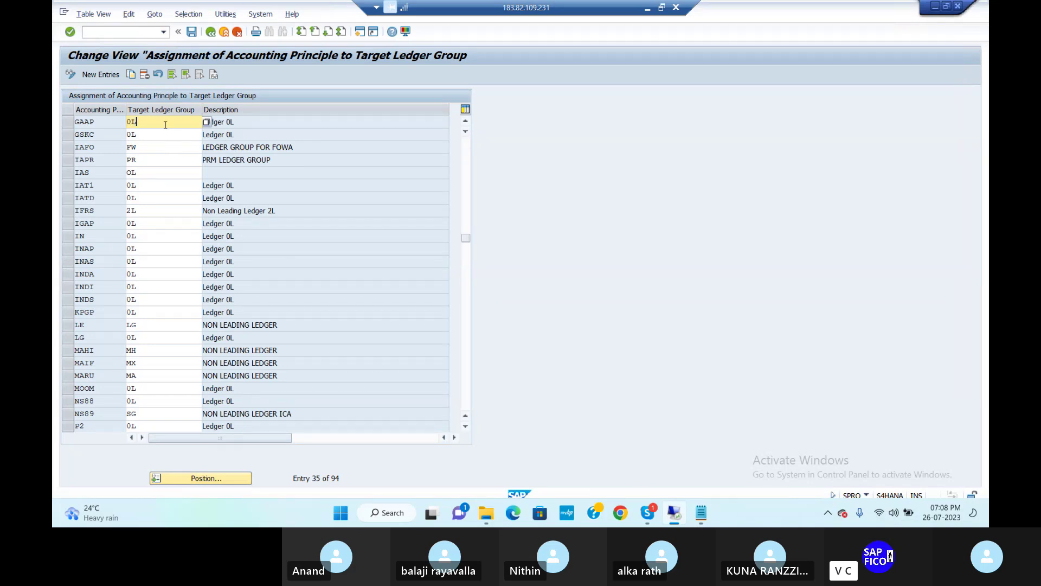
left_click(257, 122)
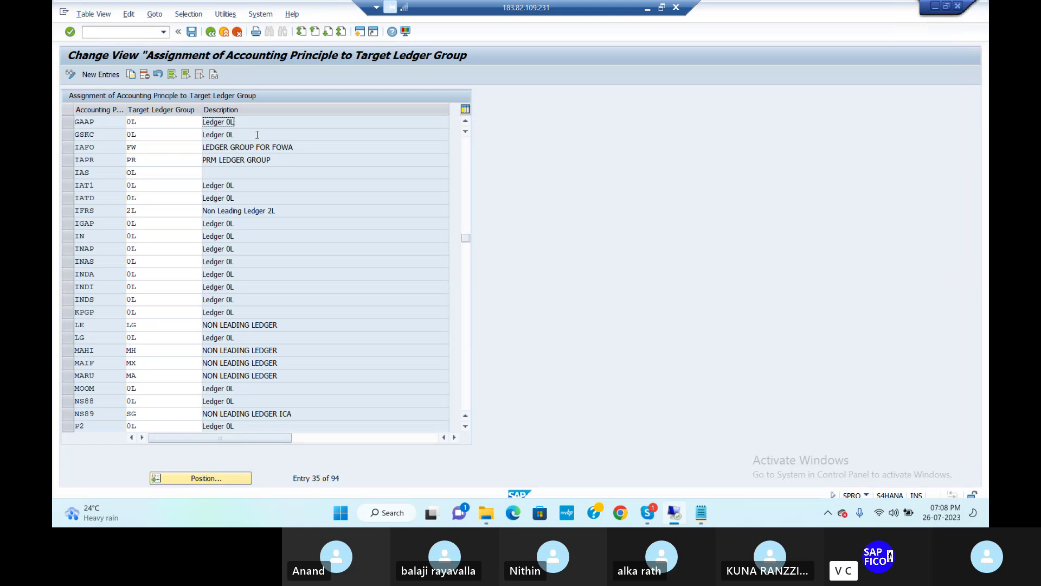
scroll(290, 281, "up", 1)
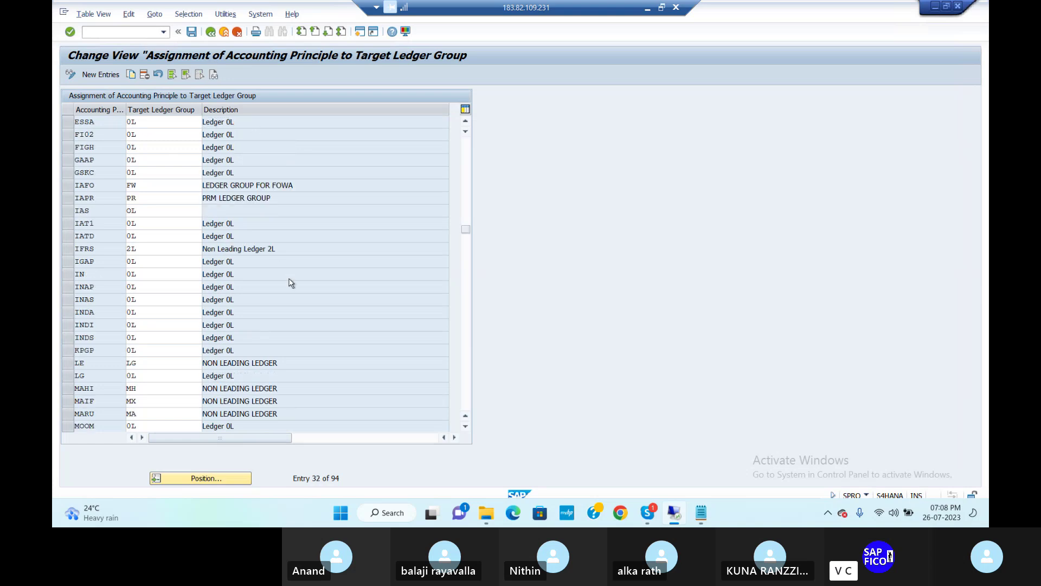
scroll(290, 282, "up", 1)
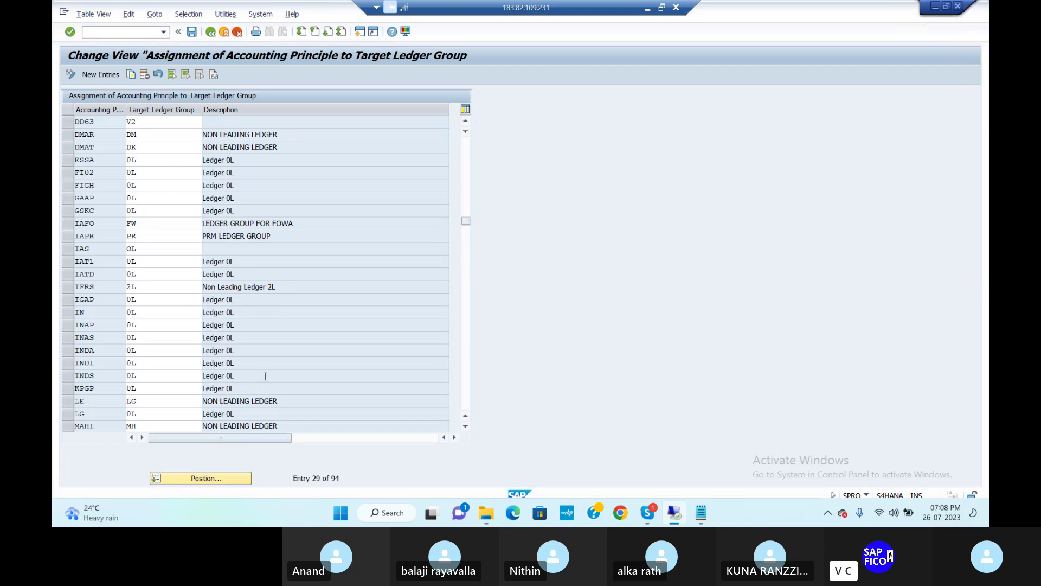
left_click(182, 199)
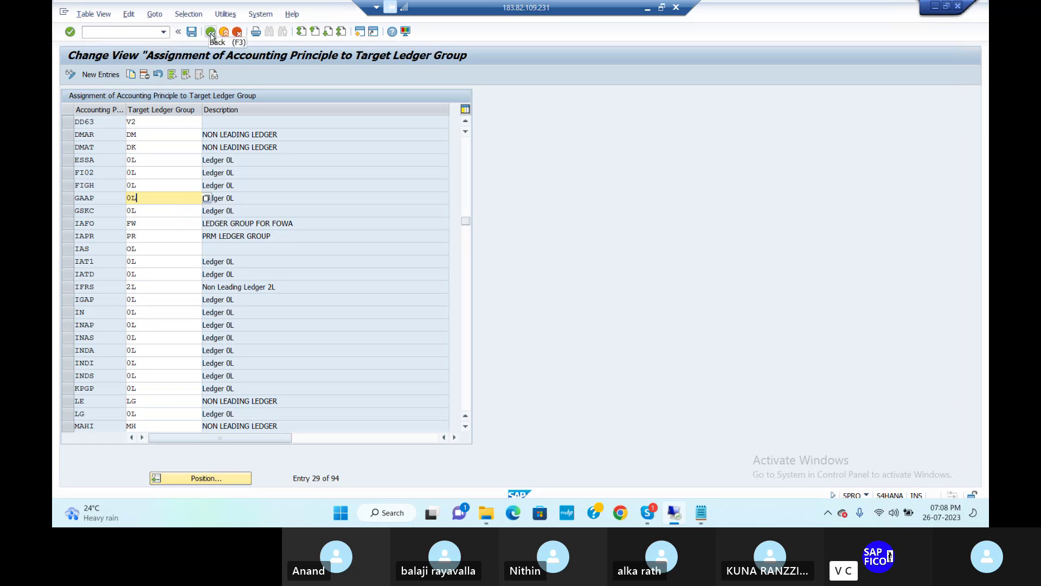
- Open transaction FINSC_LEDGER and acknowledge the consistency check messages
left_click(121, 32)
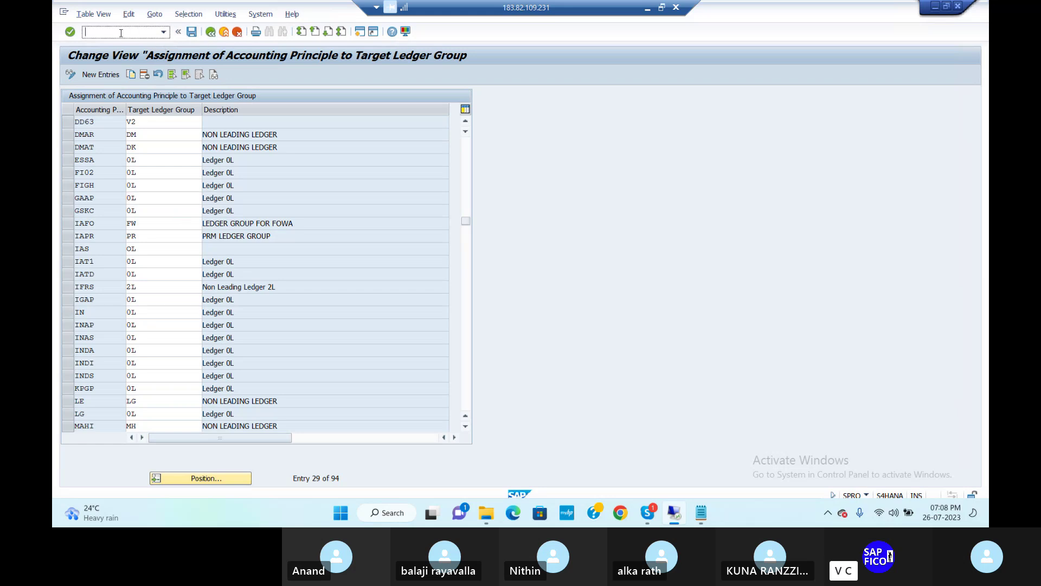
type("/NFINSC_LEDGER")
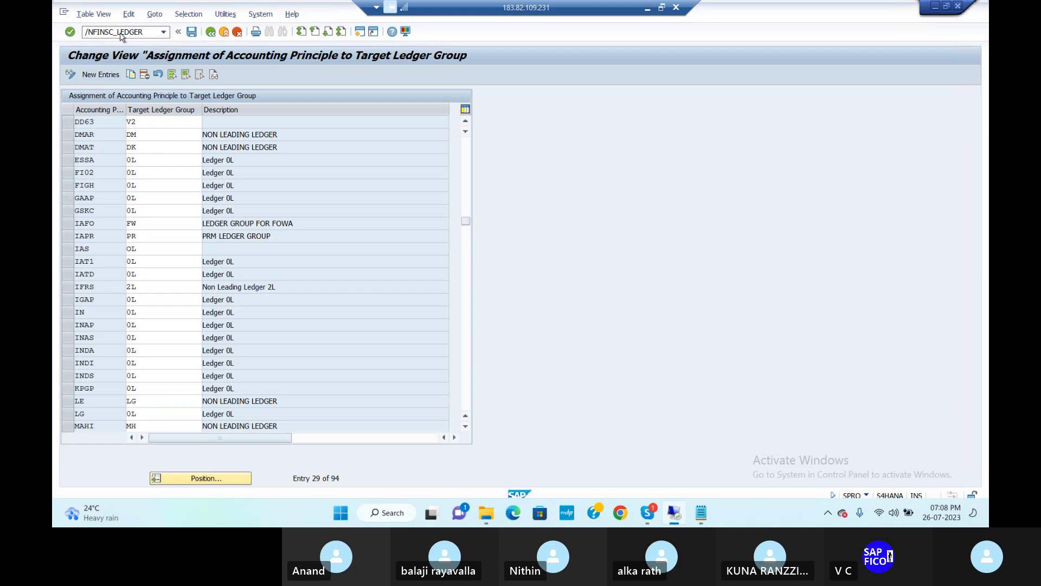
key("Return")
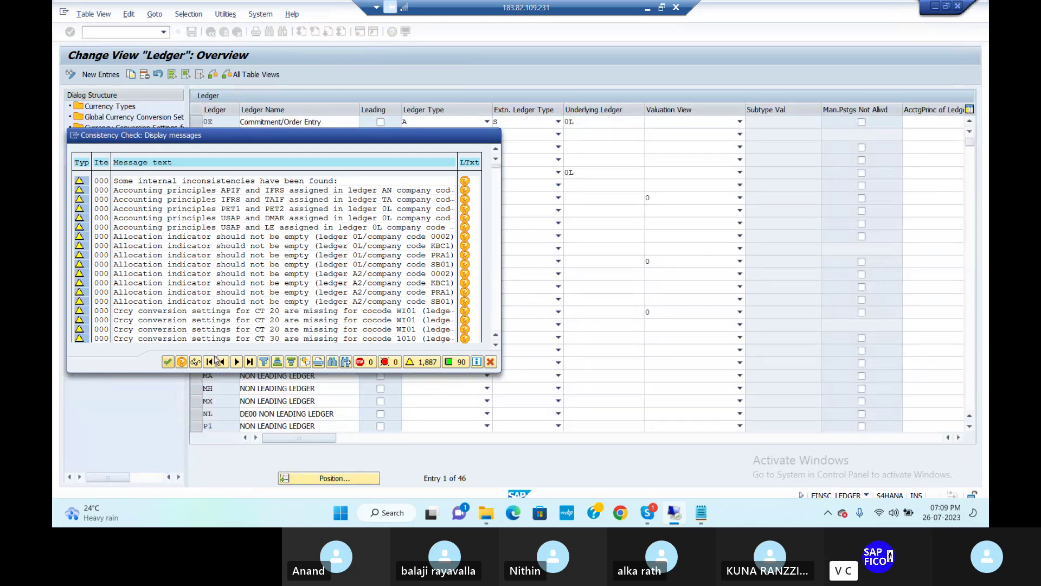
left_click(169, 362)
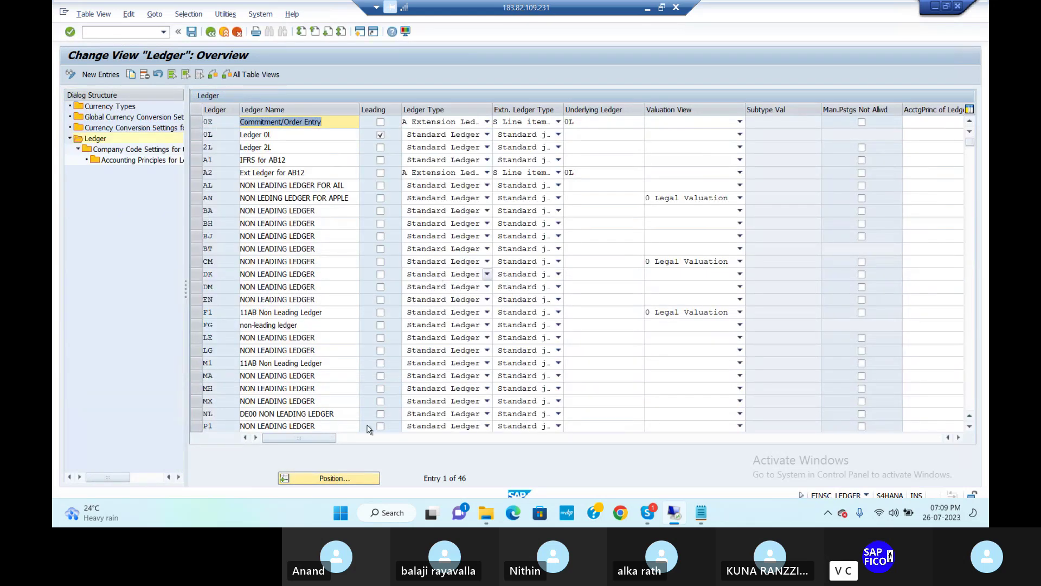
- Select leading ledger 0L and display its accounting principles for company code DUR1
left_click(322, 480)
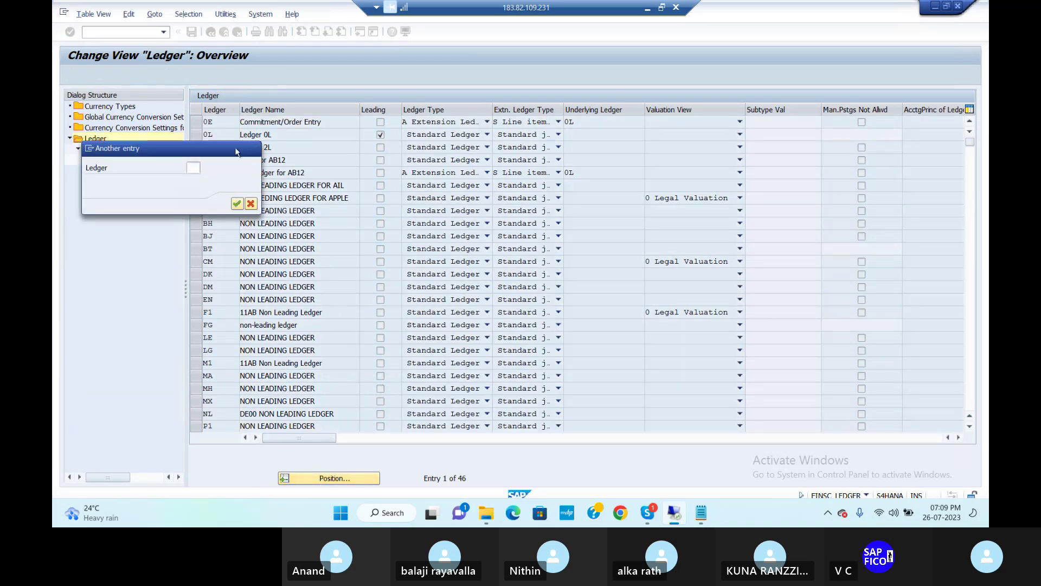
left_click(253, 149)
left_click(198, 136)
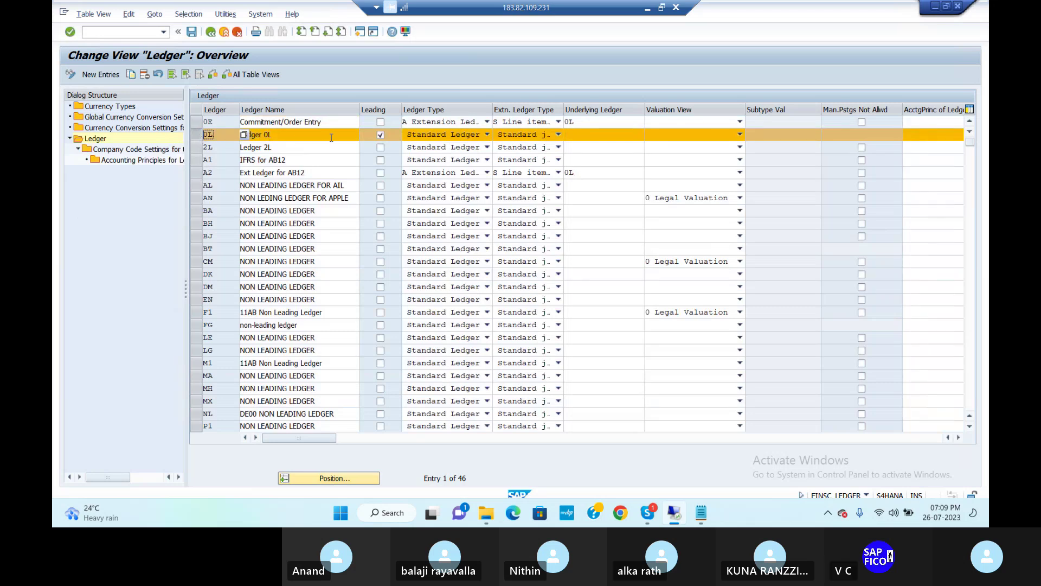
double_click(145, 160)
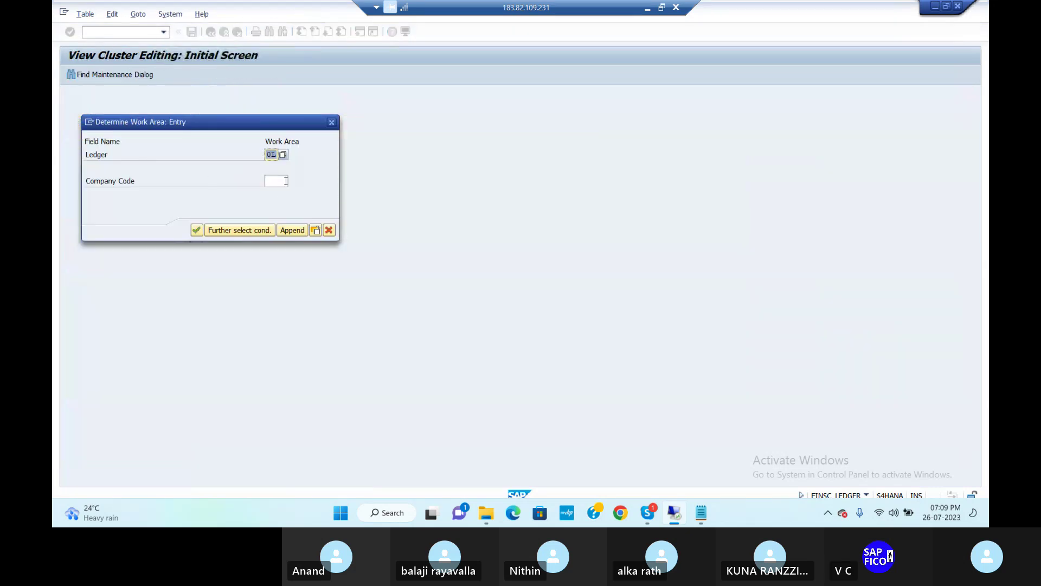
left_click(284, 181)
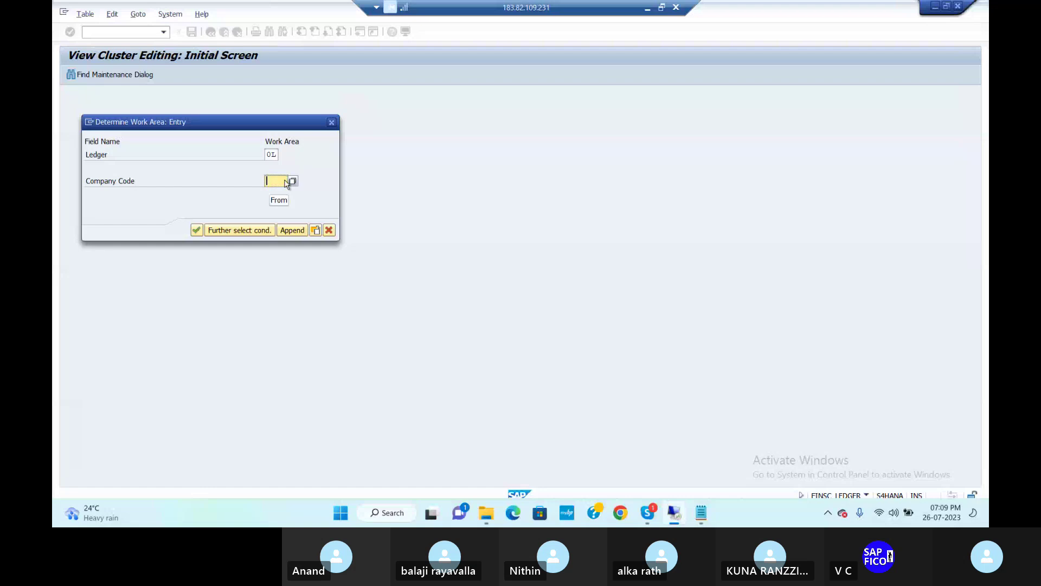
type("DUR1")
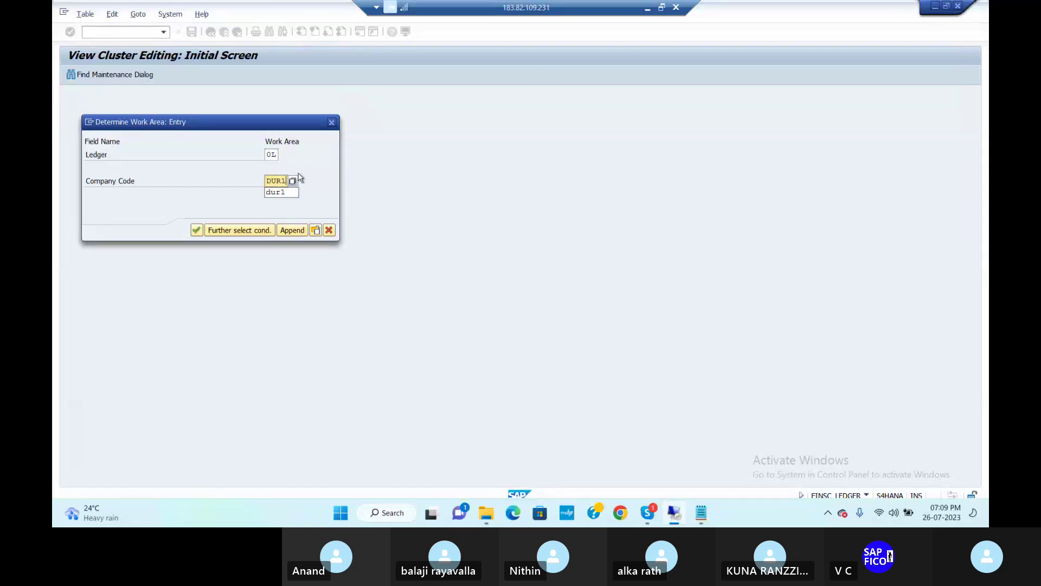
left_click(196, 229)
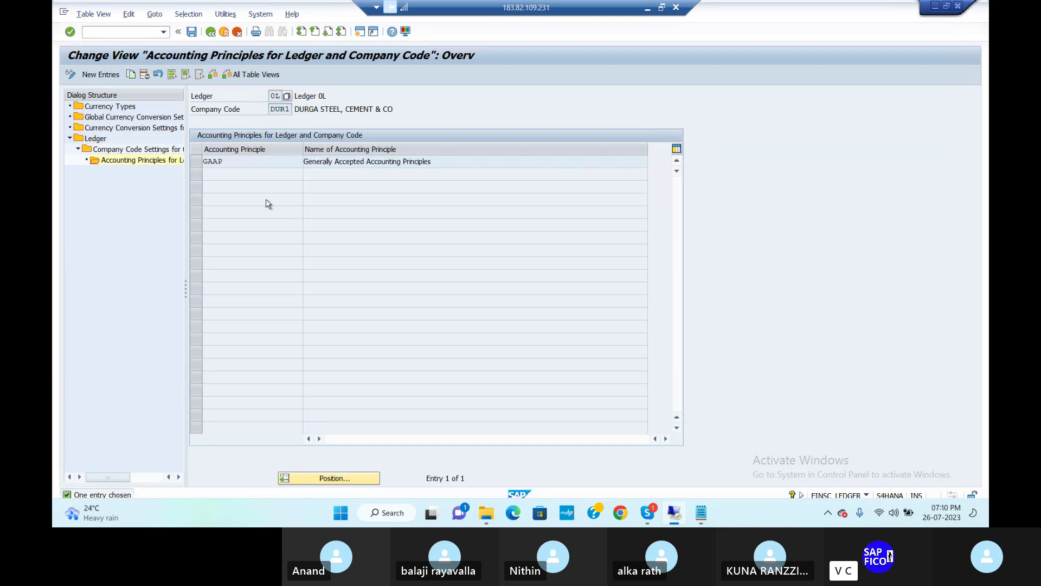
- Switch to the Skype call, check its chat, and return to the SAP session
mouse_move(425, 514)
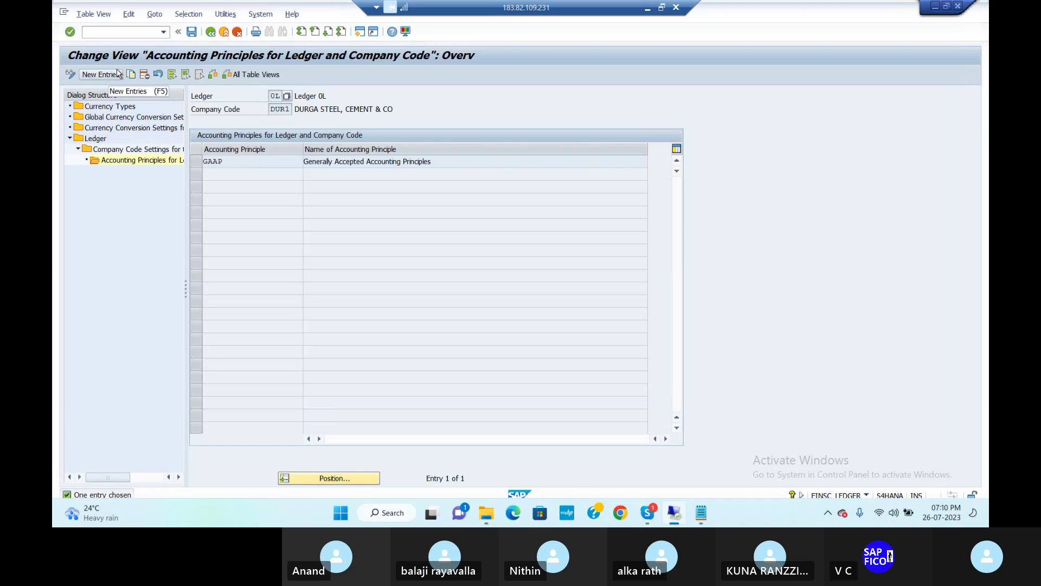
mouse_move(651, 512)
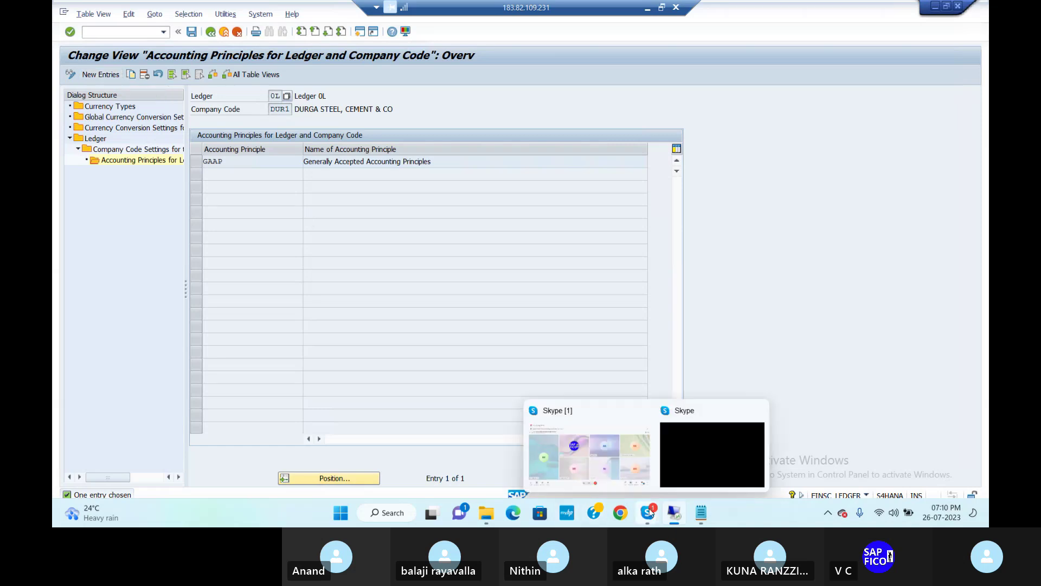
left_click(642, 472)
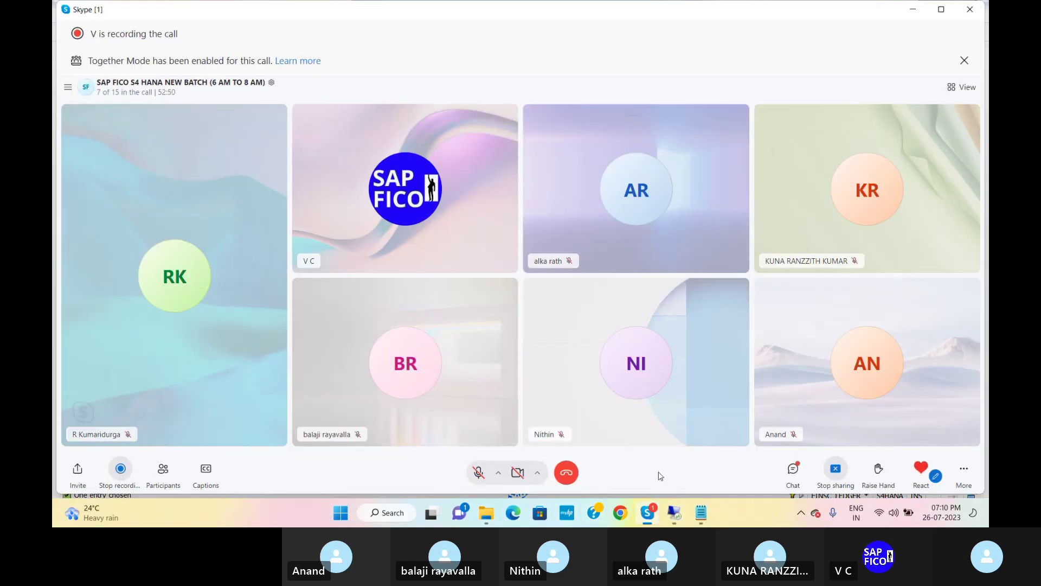
left_click(792, 469)
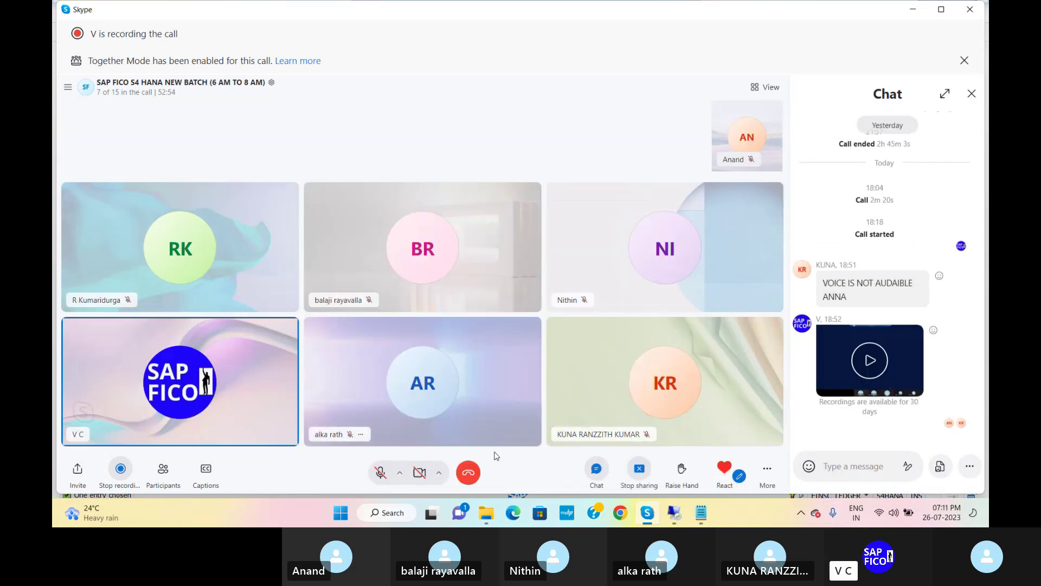
left_click(597, 470)
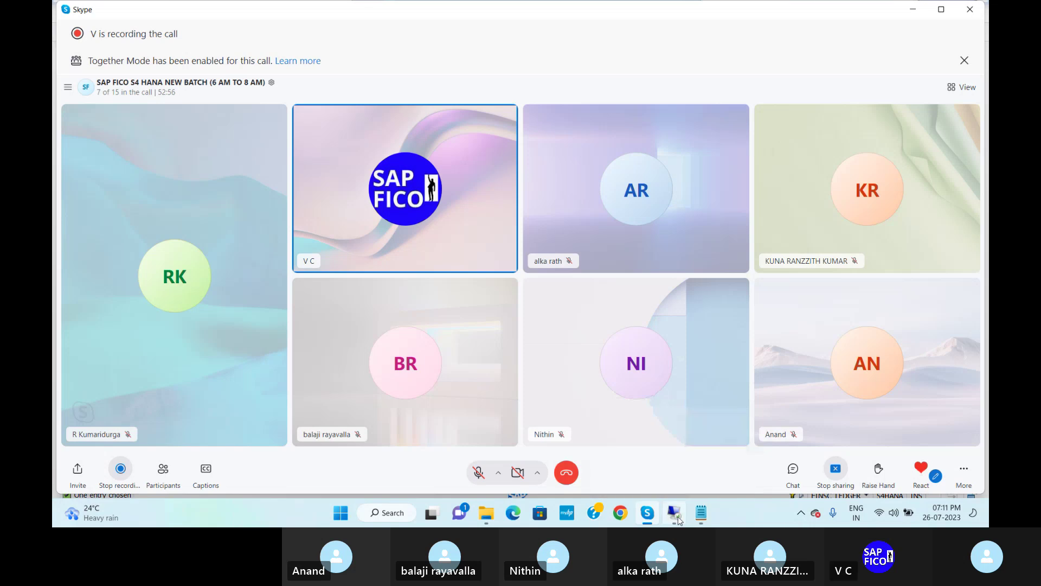
left_click(677, 516)
- Consult the APC value transfer step in the Notepad checklist, and open transaction OABC in SAP
left_click(701, 513)
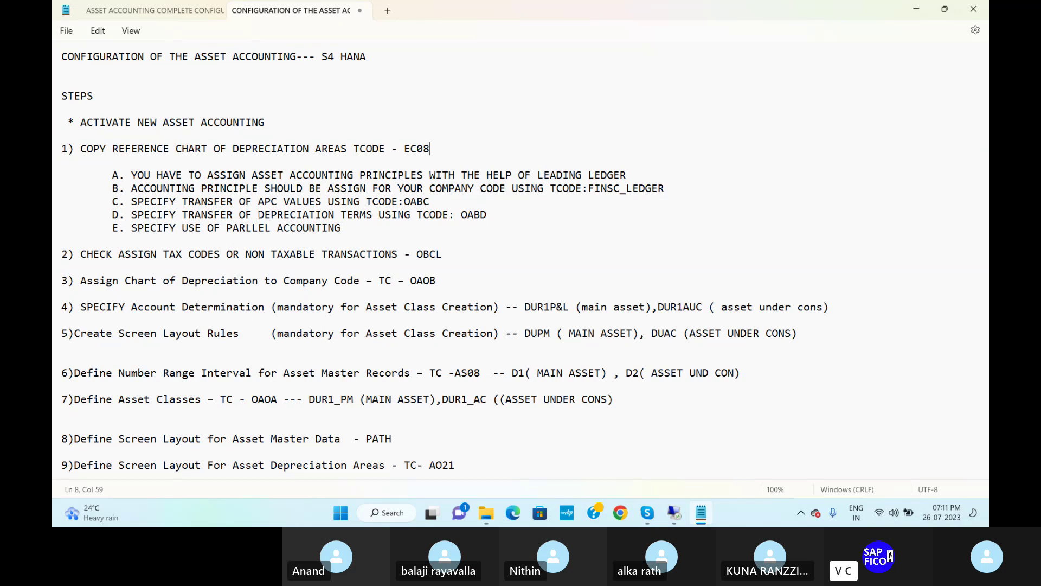
left_click(431, 202)
mouse_move(674, 512)
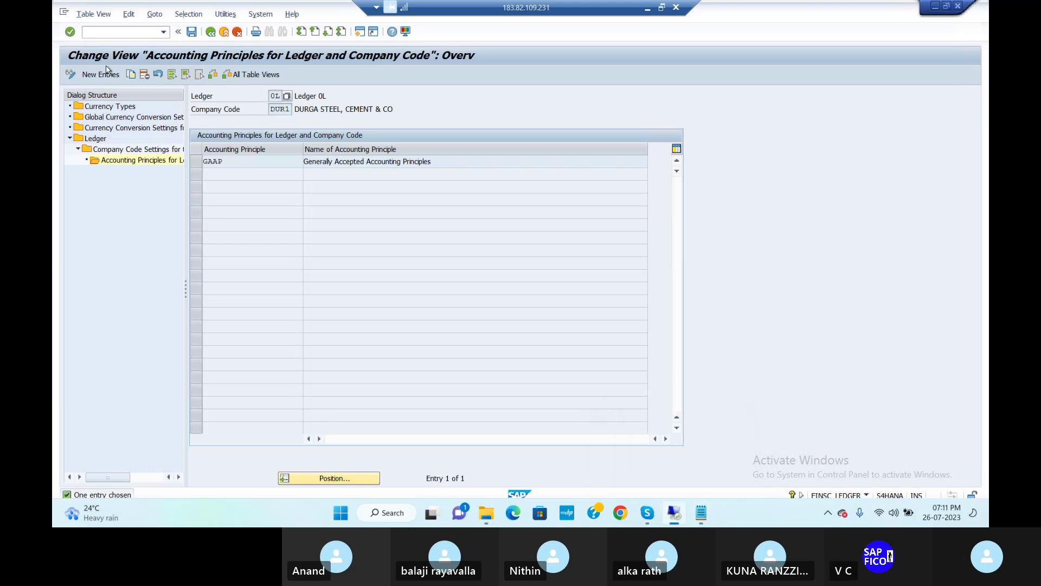
left_click(127, 33)
type("/NOAB")
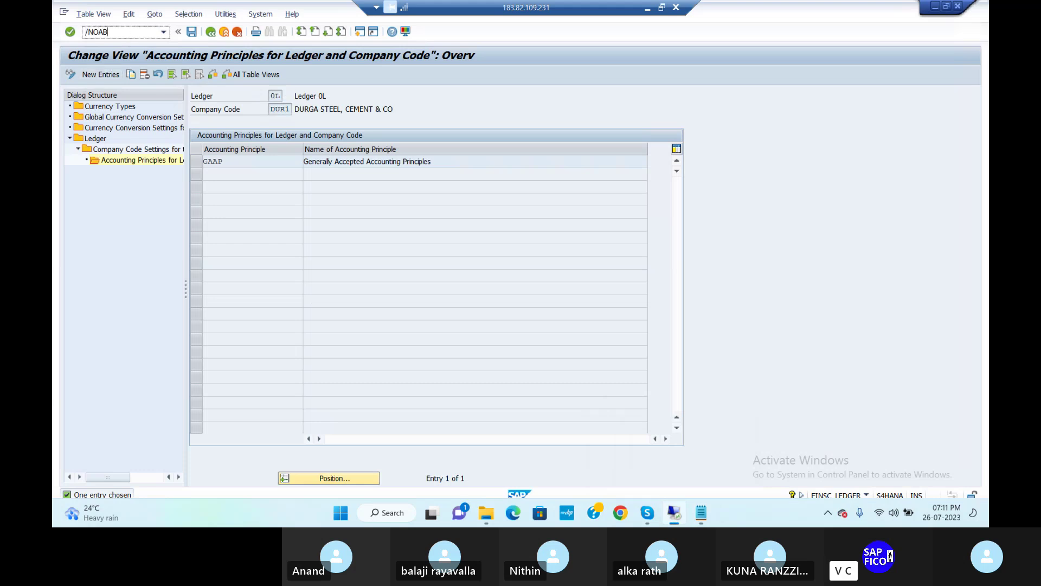
type("C")
key("Return")
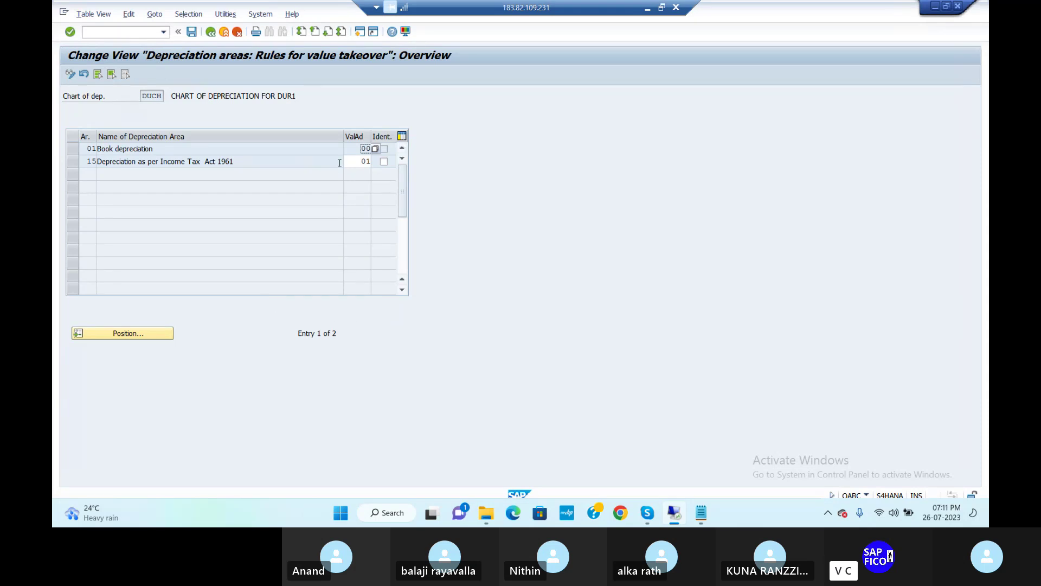
left_click(356, 161)
left_click(375, 162)
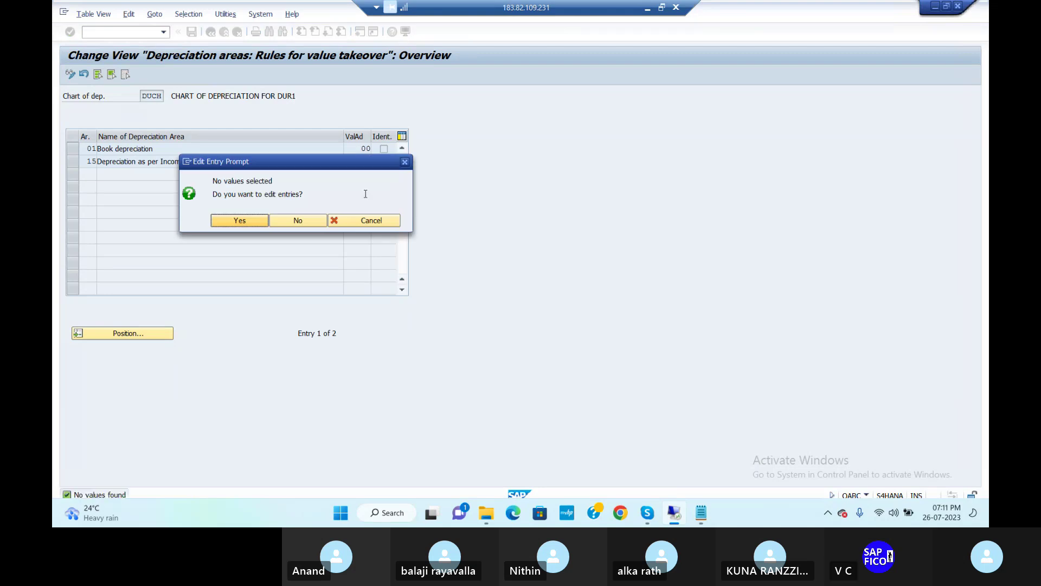
left_click(240, 222)
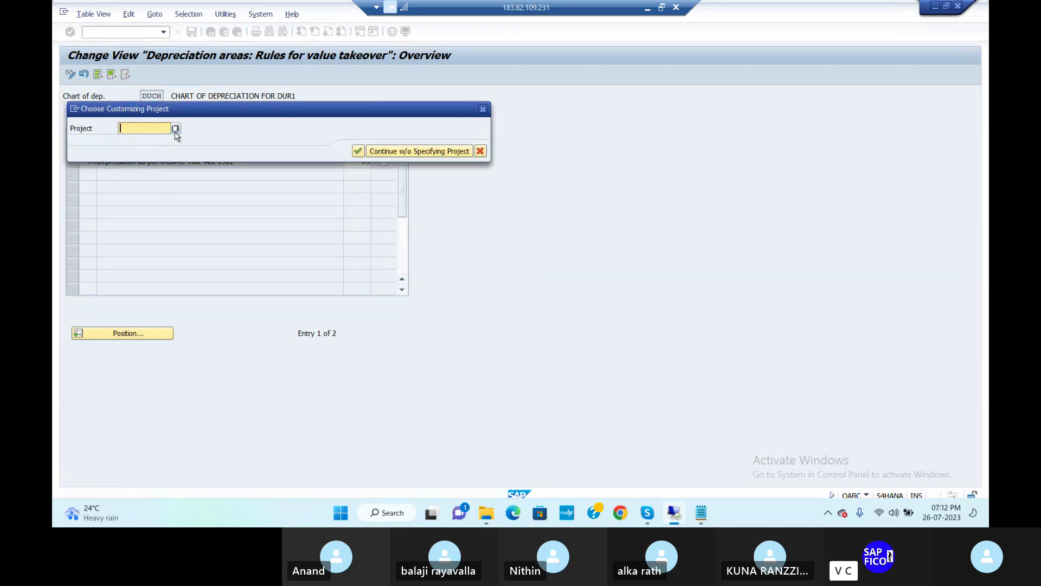
left_click(358, 150)
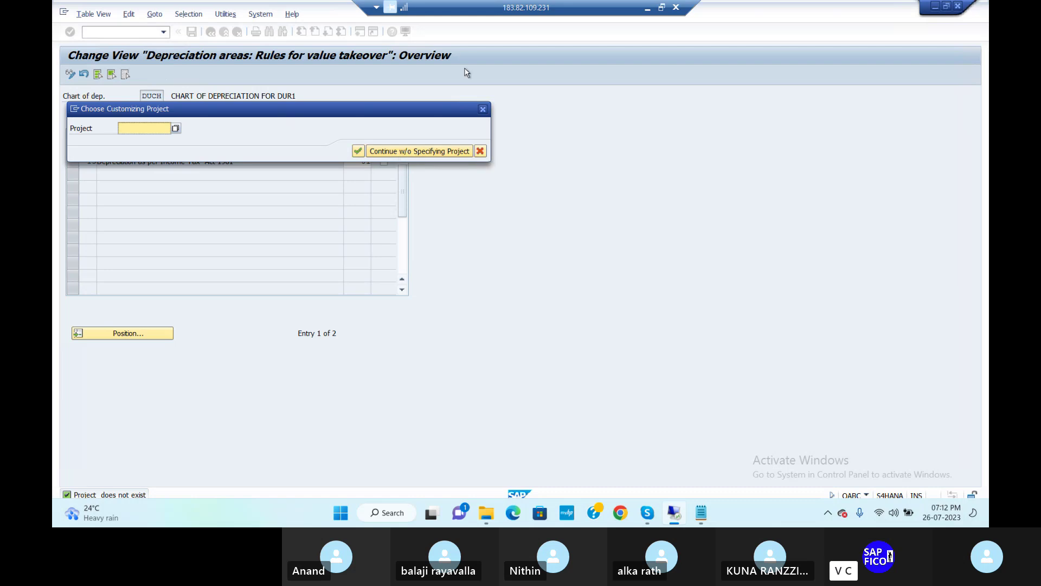
left_click(484, 109)
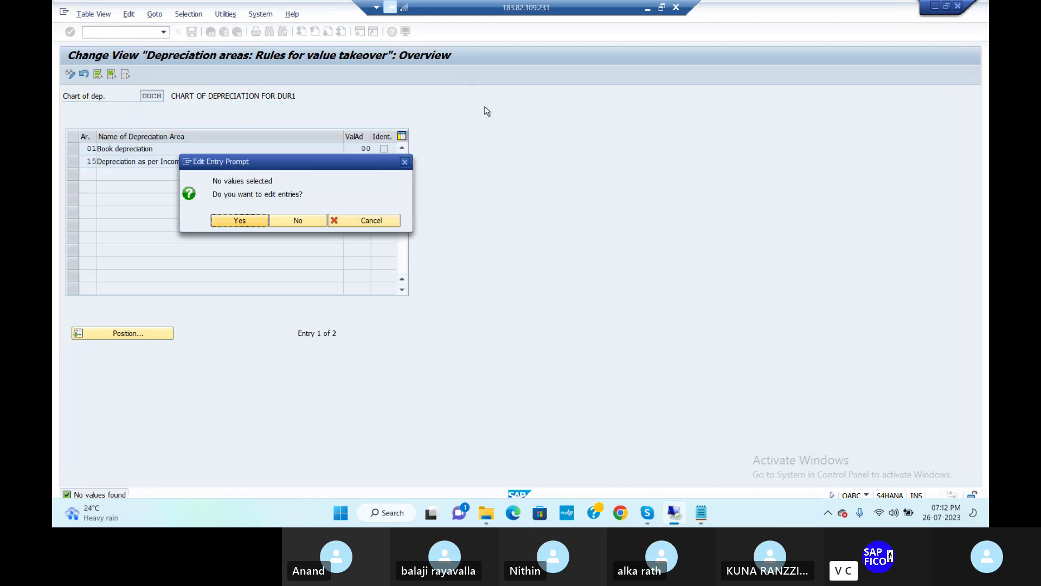
left_click(405, 163)
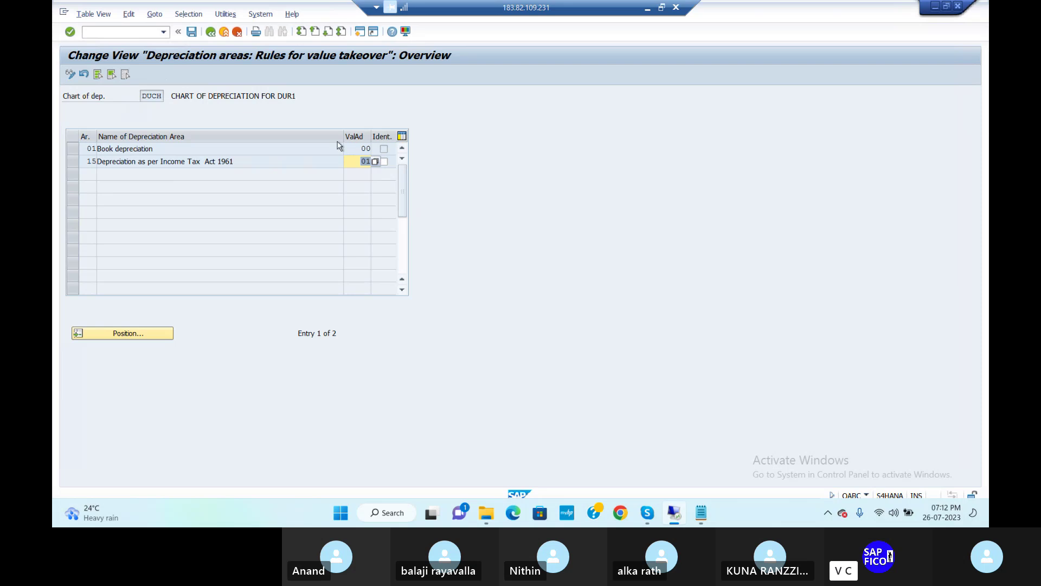
- Leave the value takeover rules for the SAP Easy Access screen and switch to the Notepad checklist
left_click(352, 159)
left_click(153, 33)
type("/n")
key("Return")
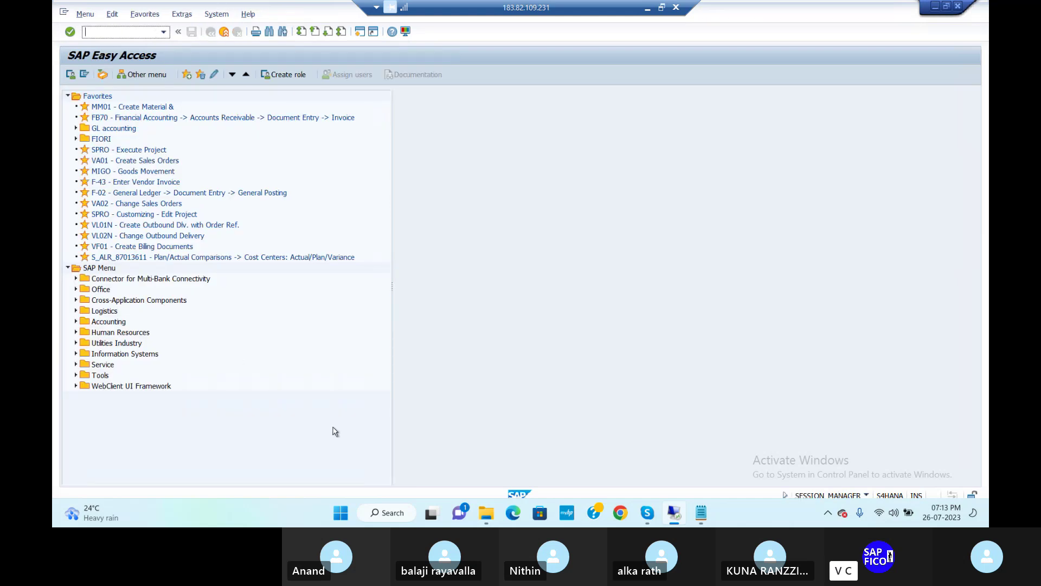
left_click(700, 512)
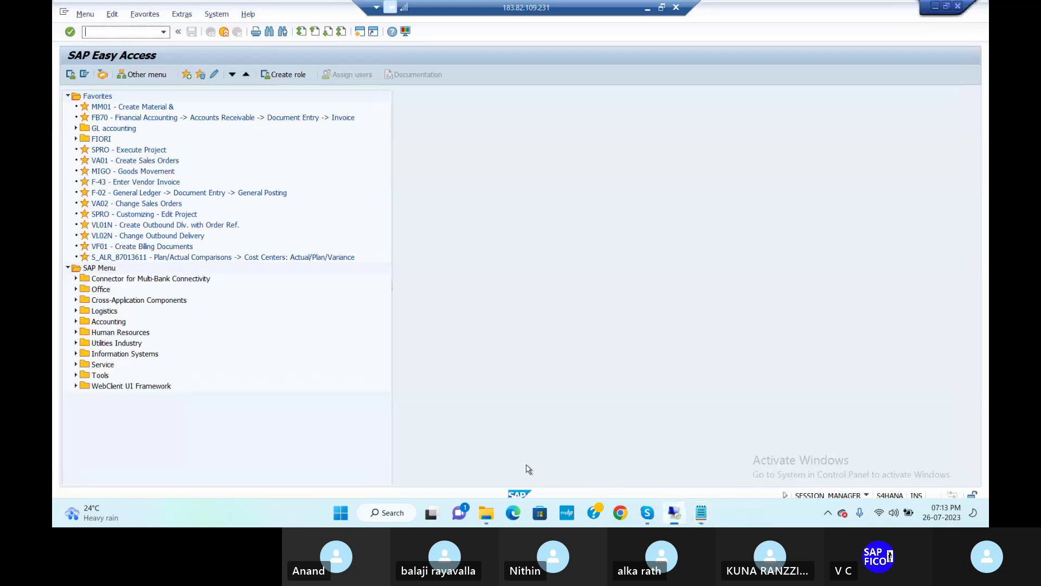
- Return to the SAP session and open transaction OABD to check the depreciation terms takeover rules for chart of depreciation DUCH
left_click(678, 515)
type("/N")
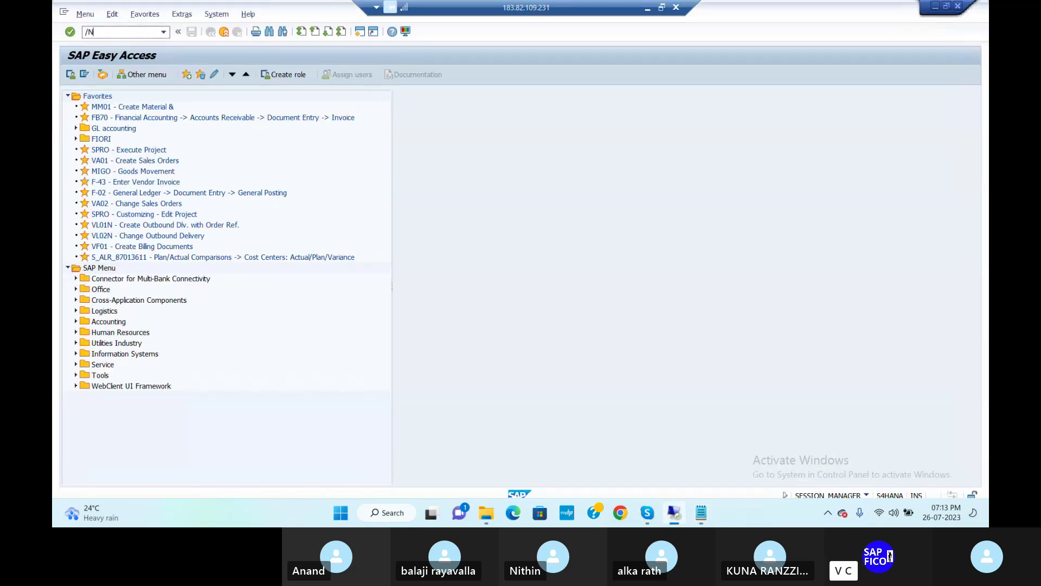
type("O")
key("BackSpace")
key("BackSpace")
key("BackSpace")
type("OABD")
key("Return")
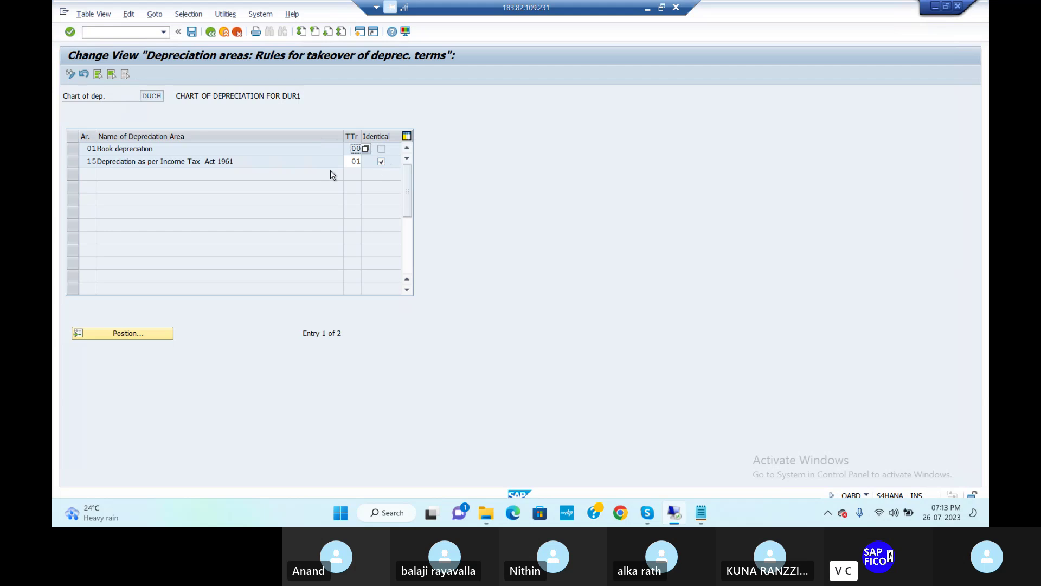
left_click(355, 161)
- Consult the parallel accounting step in the Notepad checklist, and open the SAP Reference IMG through transaction SPRO
left_click(701, 513)
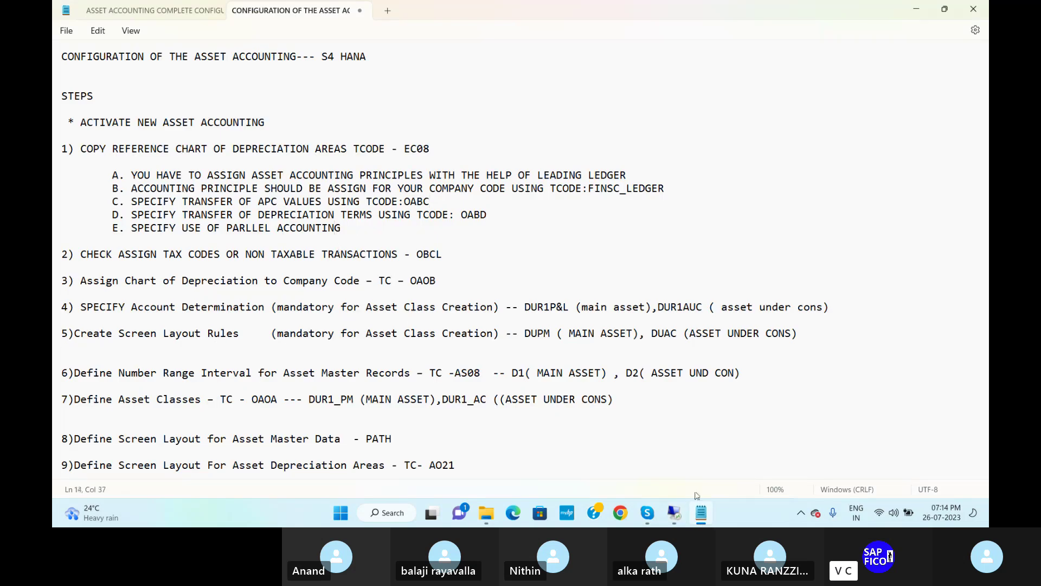
left_click(335, 227)
left_click(674, 512)
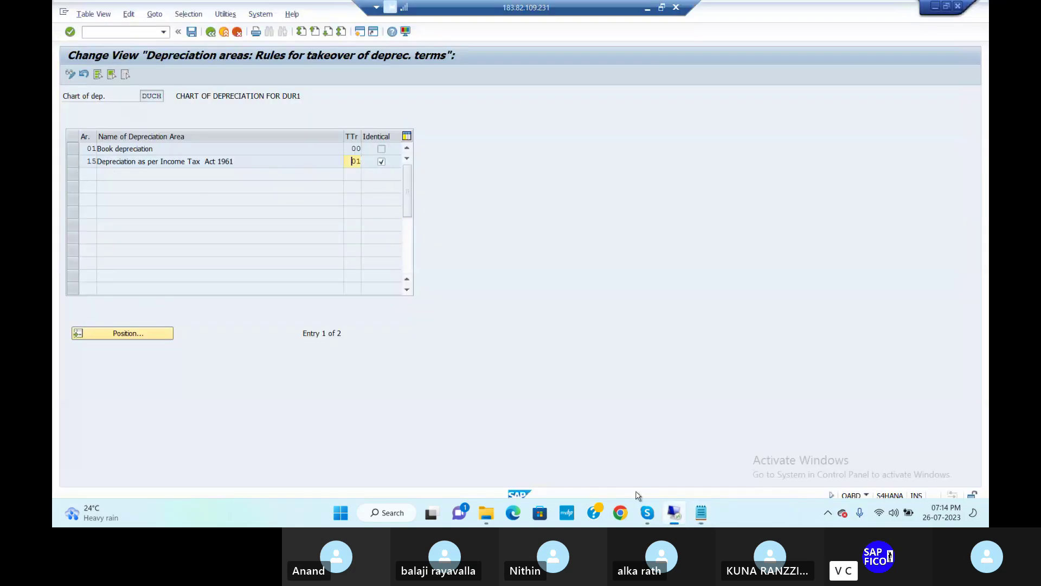
left_click(110, 30)
type("/NSPRO")
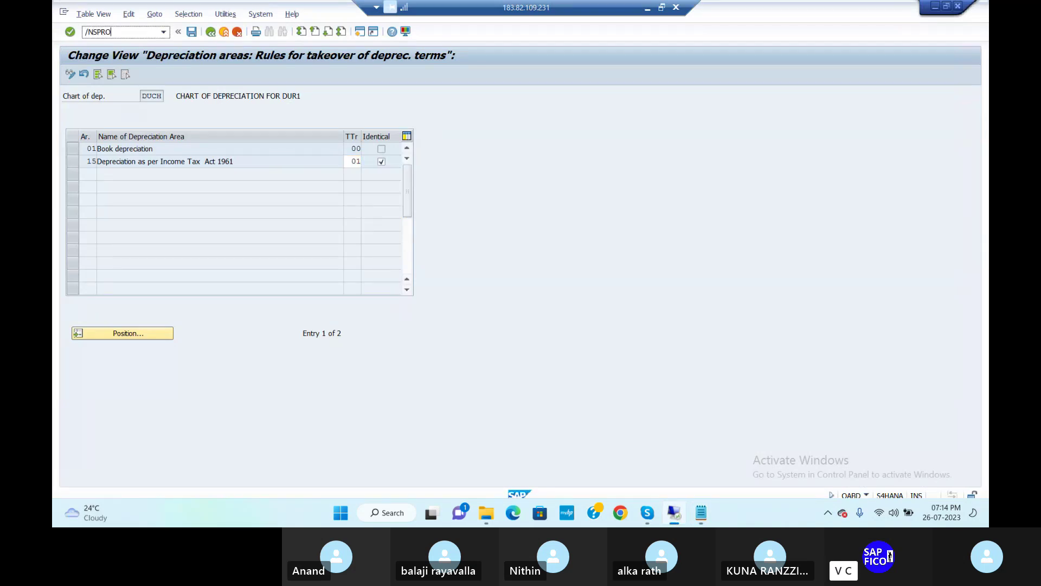
key("Return")
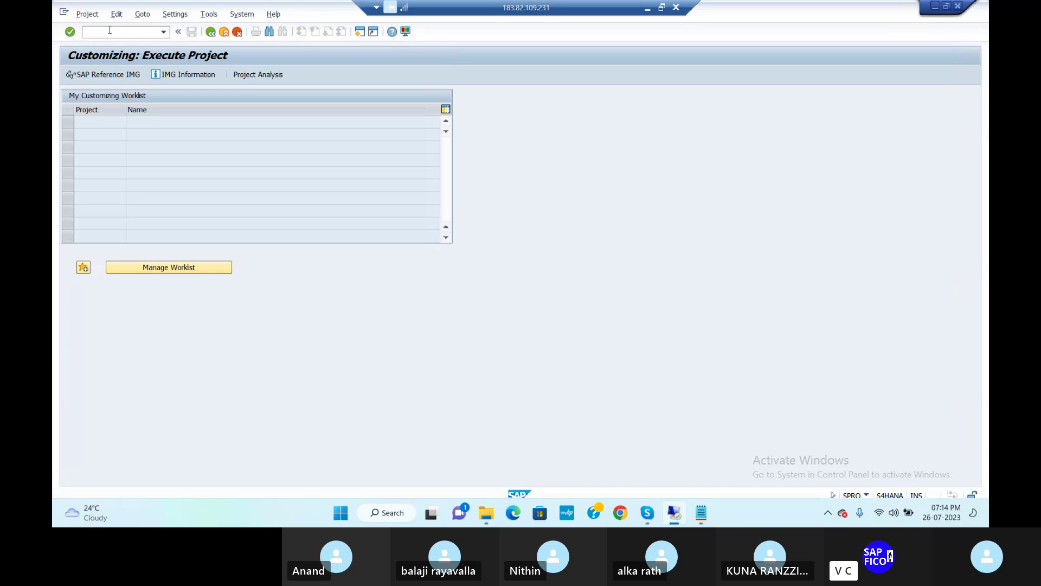
left_click(104, 74)
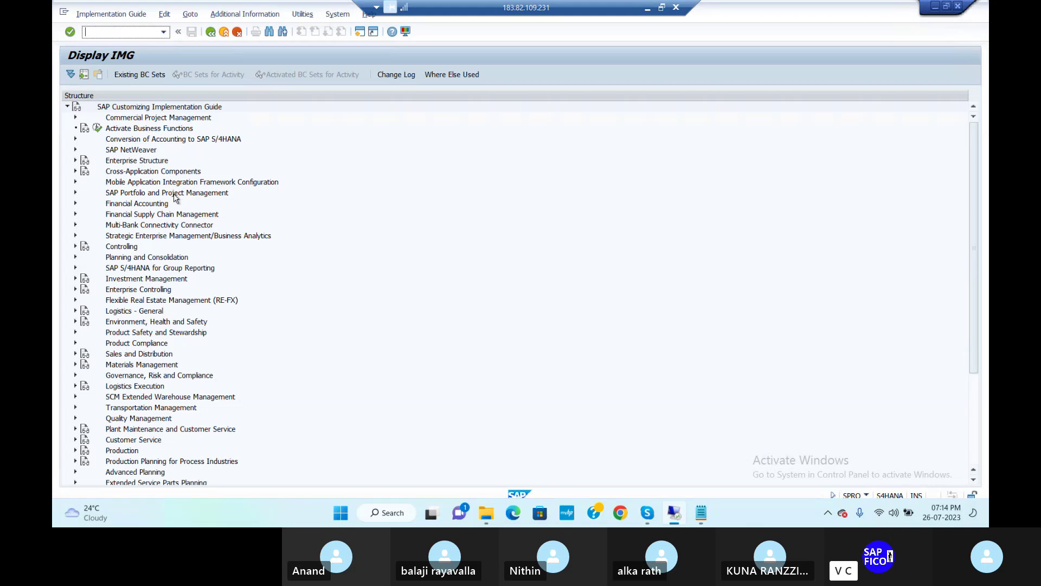
- Open Specify the Use of Parallel Currencies under Financial Accounting, Asset Accounting, General Valuation, Currencies in the IMG
left_click(80, 207)
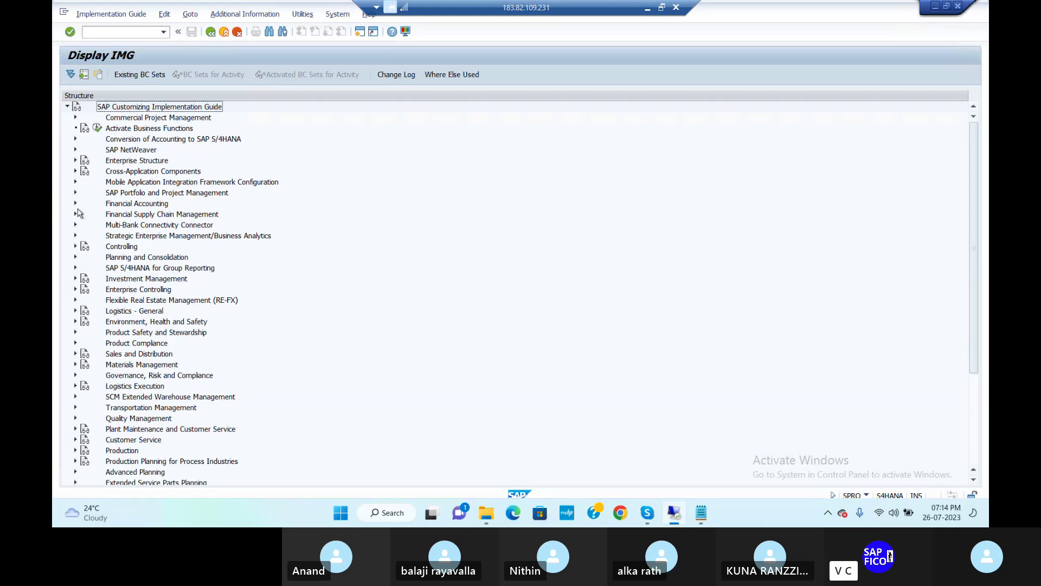
left_click(76, 204)
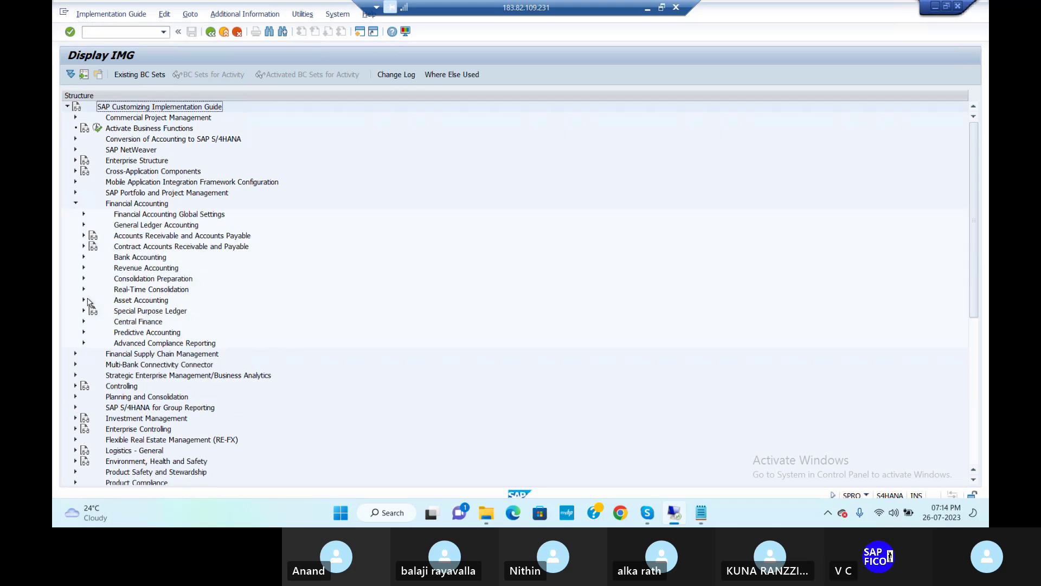
left_click(83, 301)
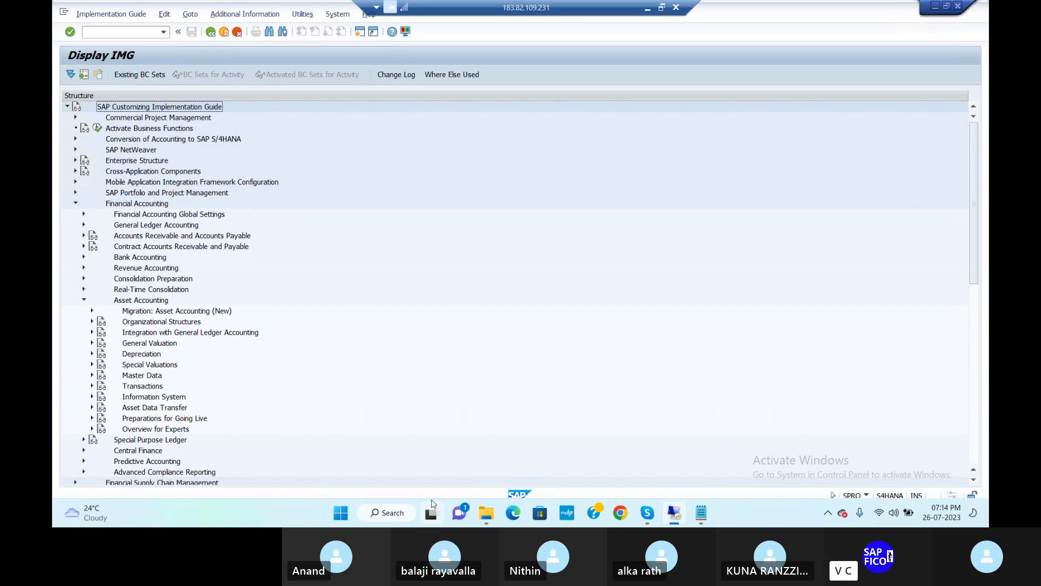
left_click(92, 344)
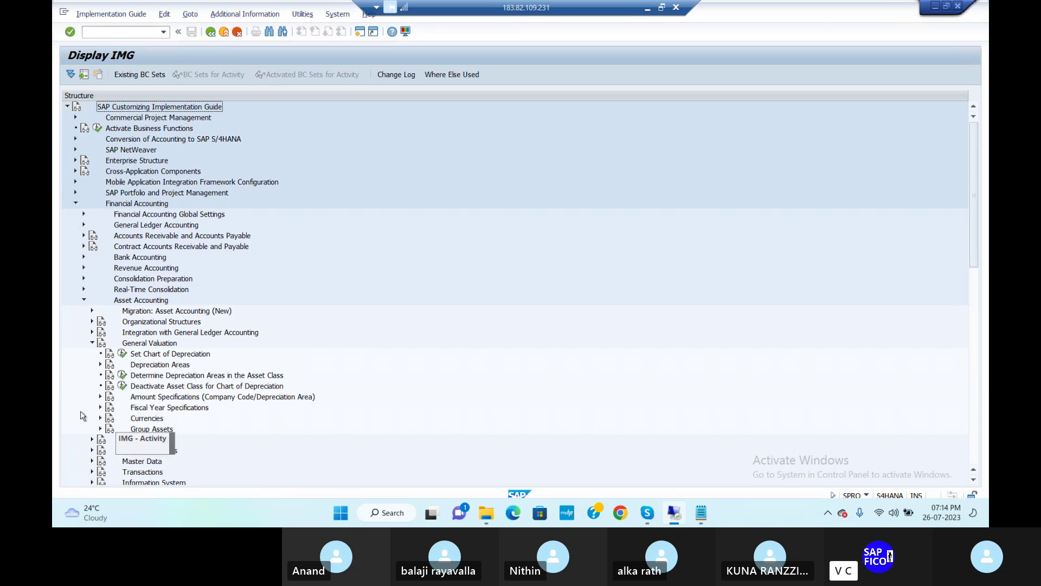
double_click(329, 420)
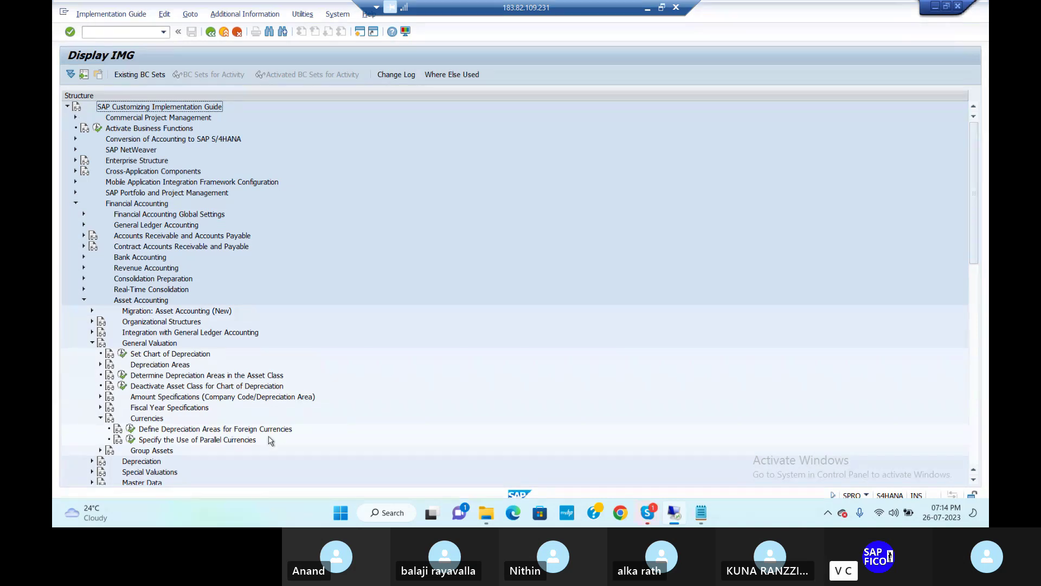
left_click(131, 440)
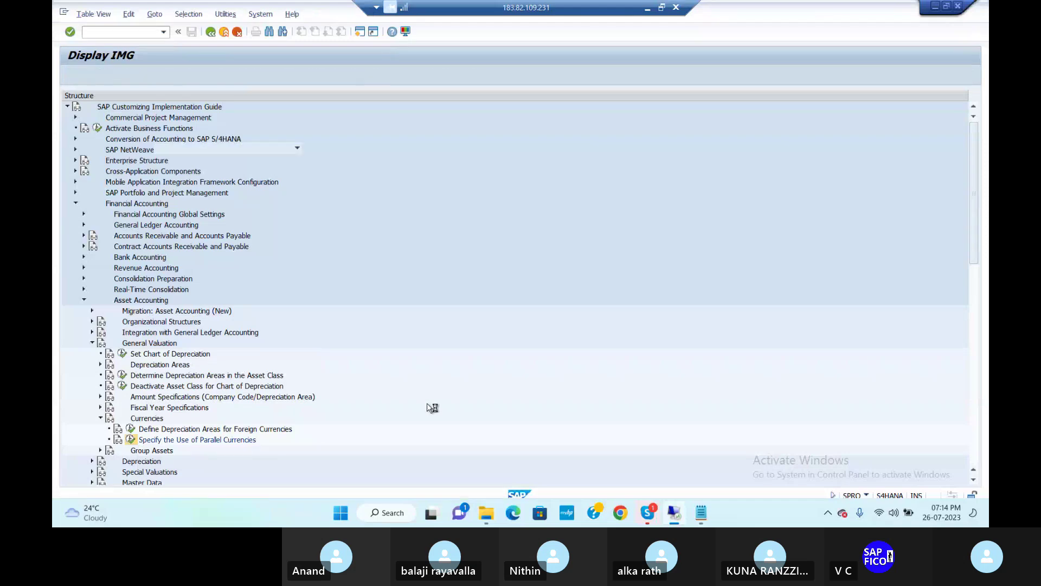
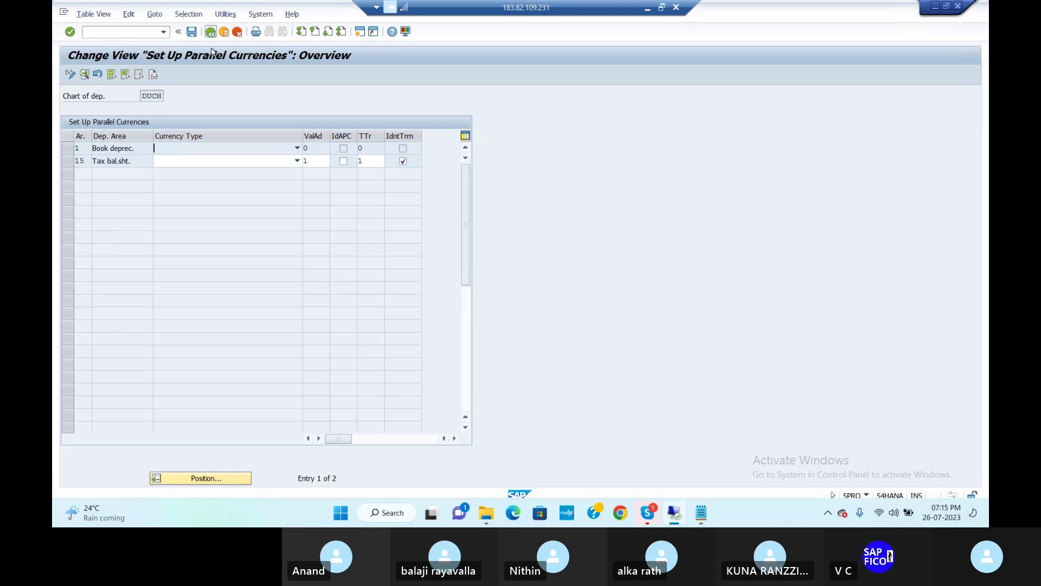
- Leave the parallel currencies overview and collapse the General Valuation node in the IMG
left_click(210, 31)
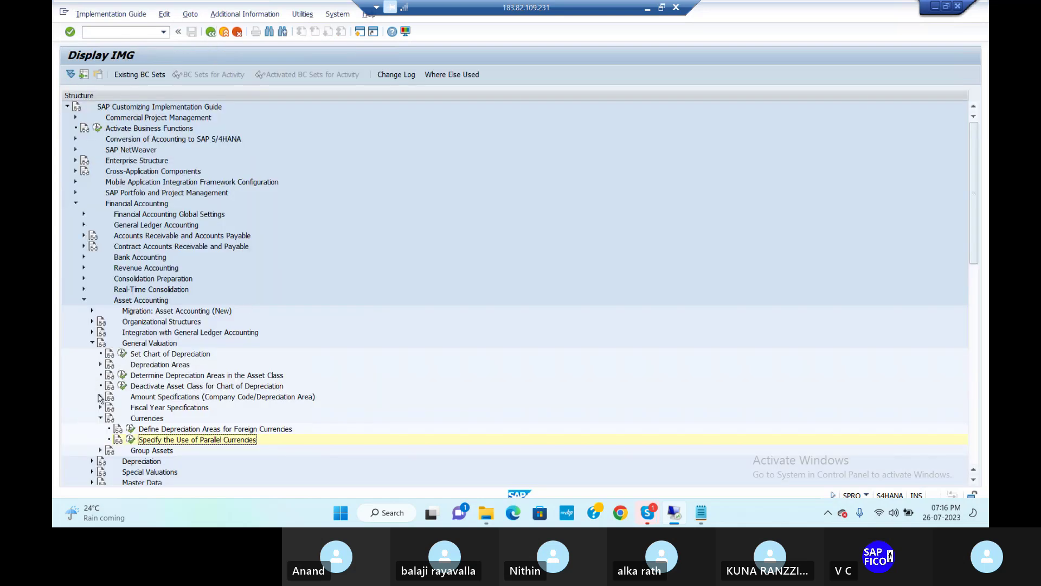
left_click(92, 343)
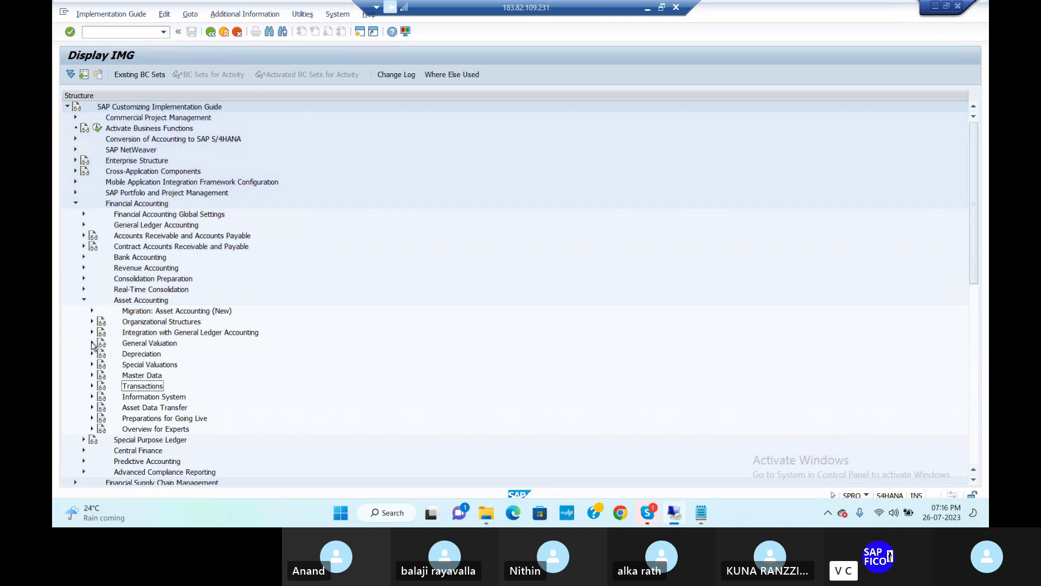
left_click(140, 32)
- Consult the tax code step in the Notepad checklist, and open transaction OBCL in SAP positioned on company code DUR1
left_click(700, 512)
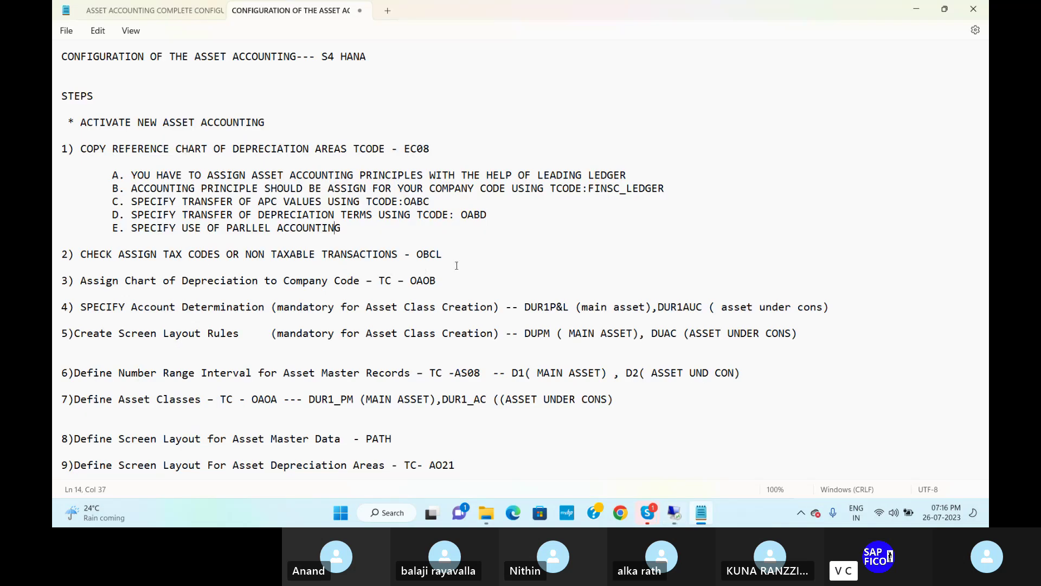
left_click(674, 512)
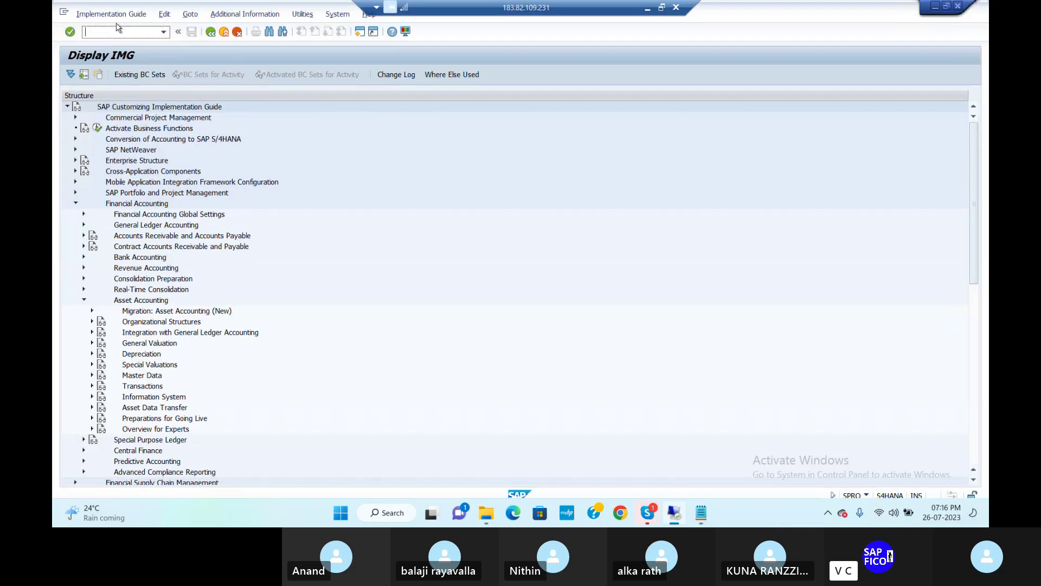
type("/NOBCL")
key("Return")
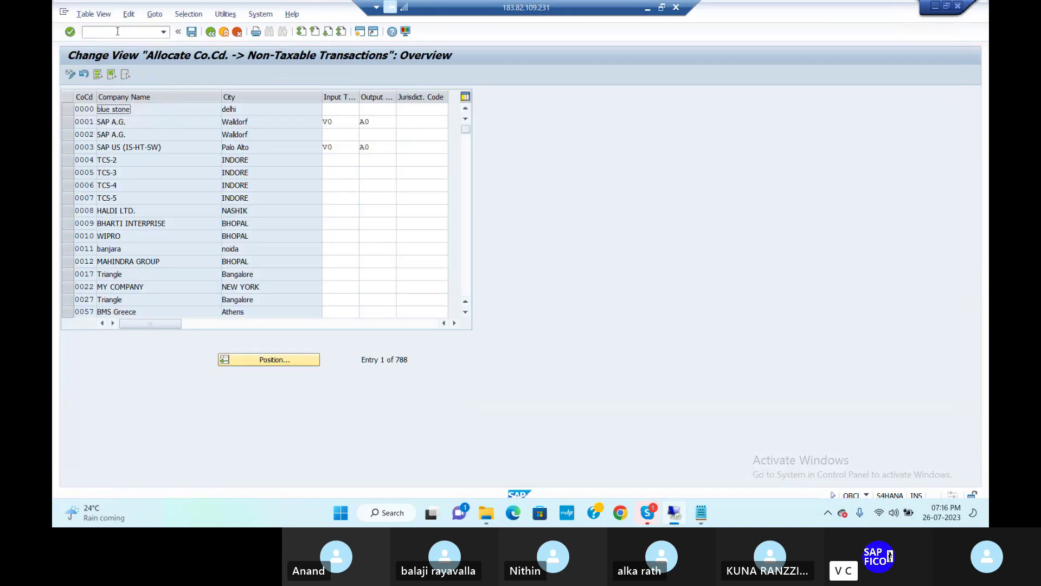
left_click(290, 360)
type("DUR1")
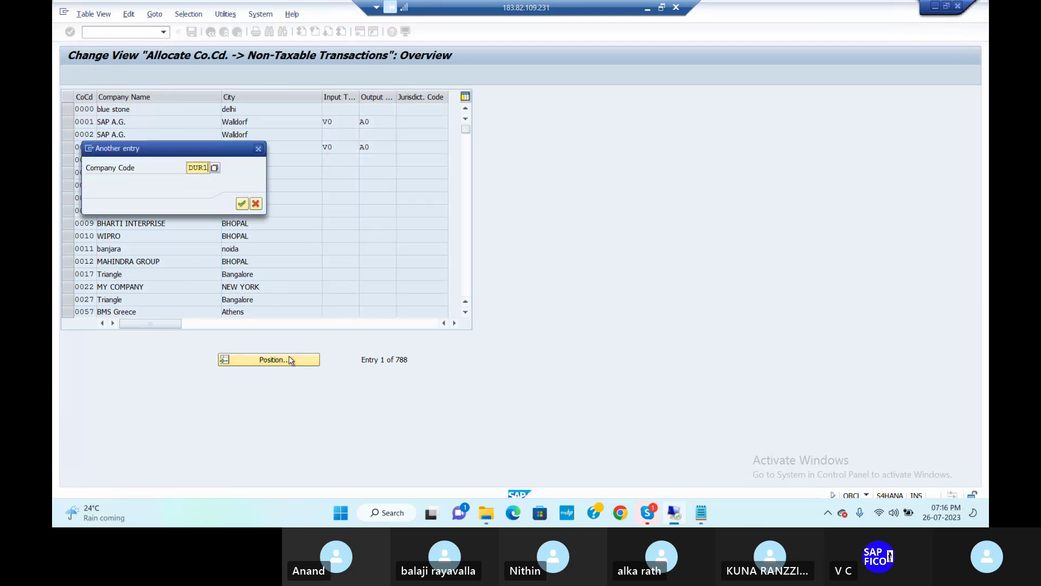
key("Return")
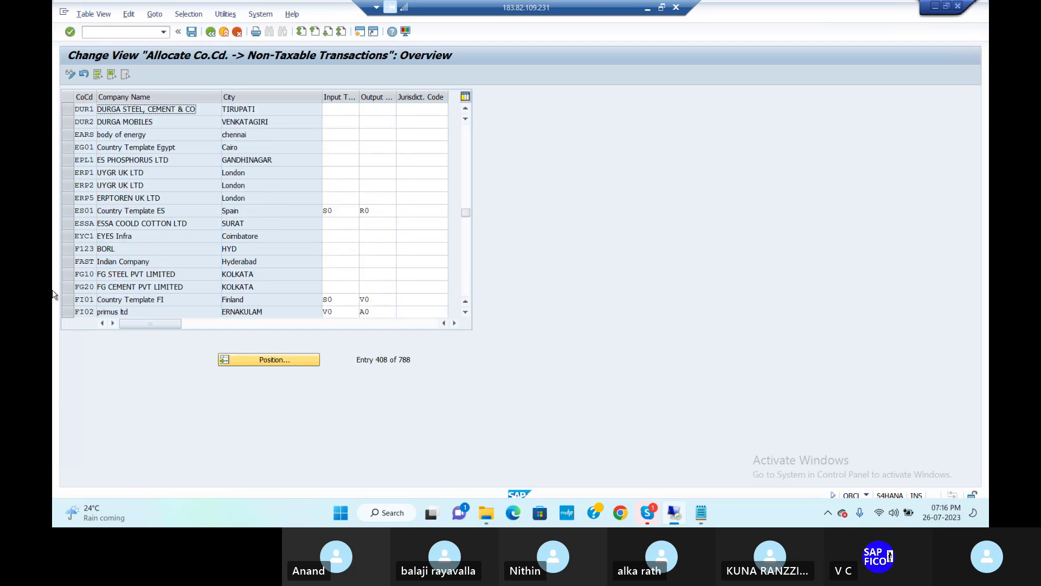
- Assign input tax code V0 and output tax code A0 to DUR1, and save under the ASSET ACCOUNTING DUR1 customizing request
left_click(349, 112)
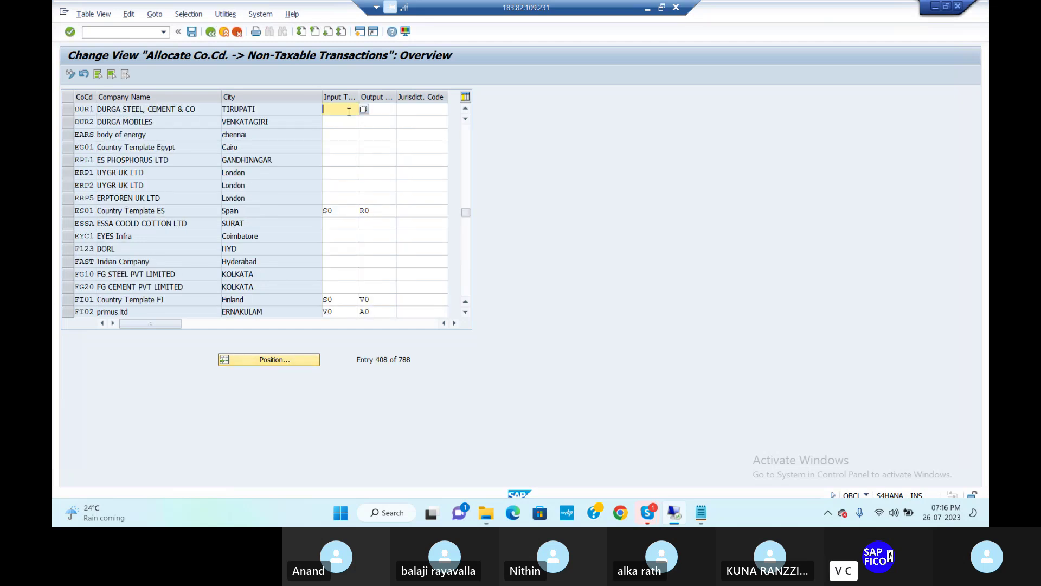
type("V0")
key("Tab")
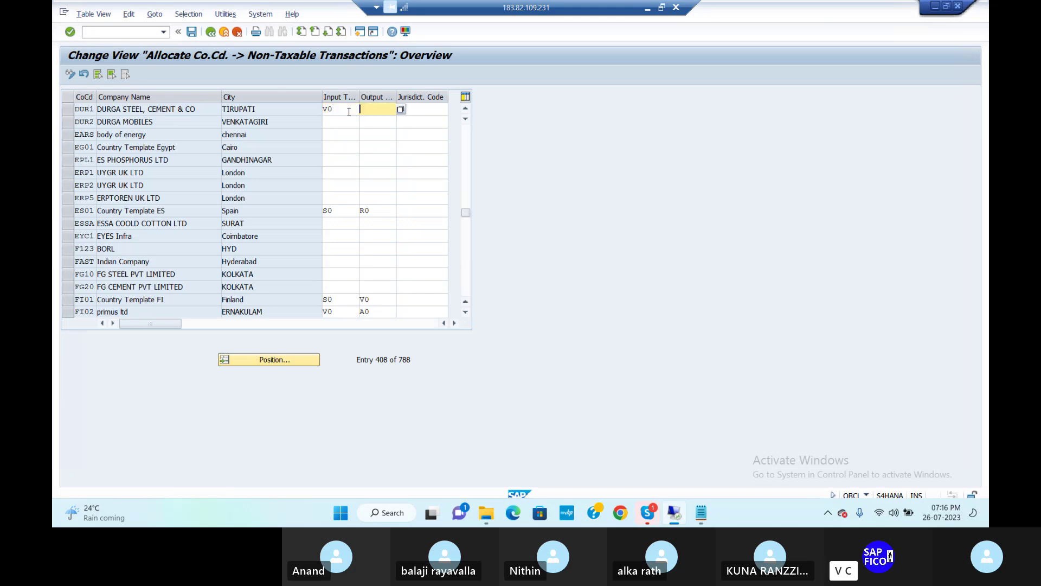
type("A0")
key("Return")
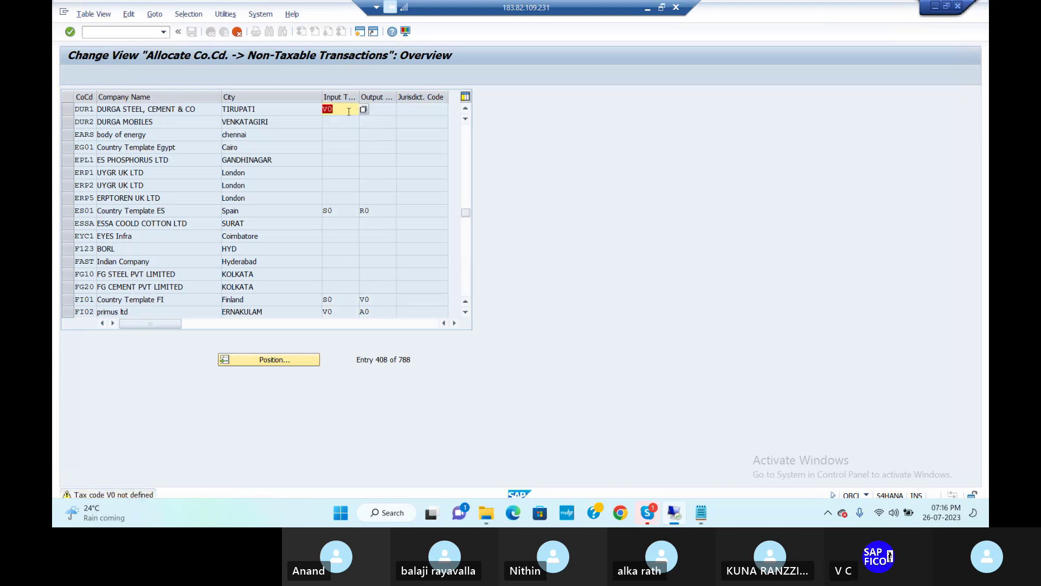
key("Return")
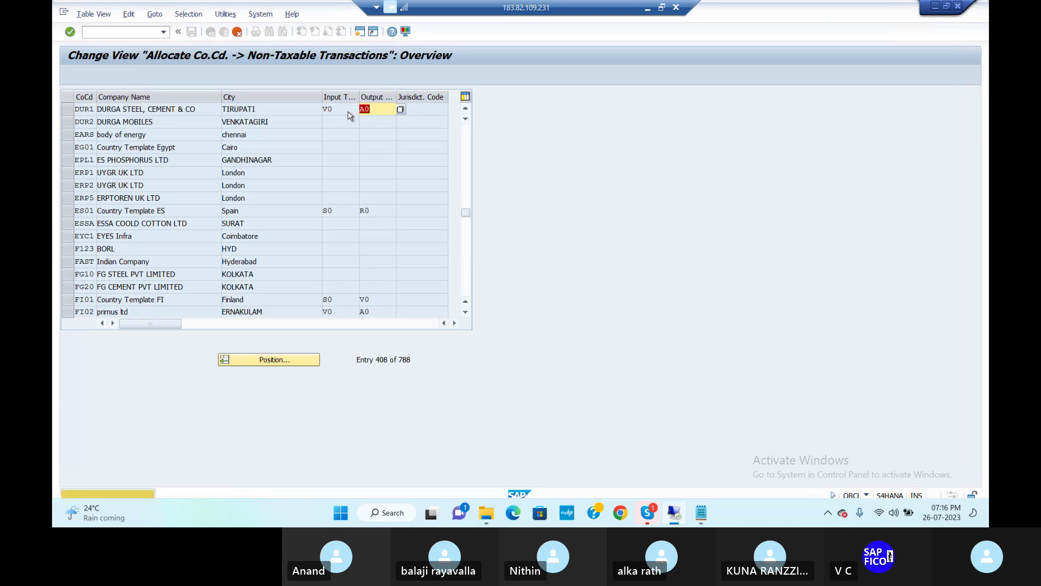
key("Return")
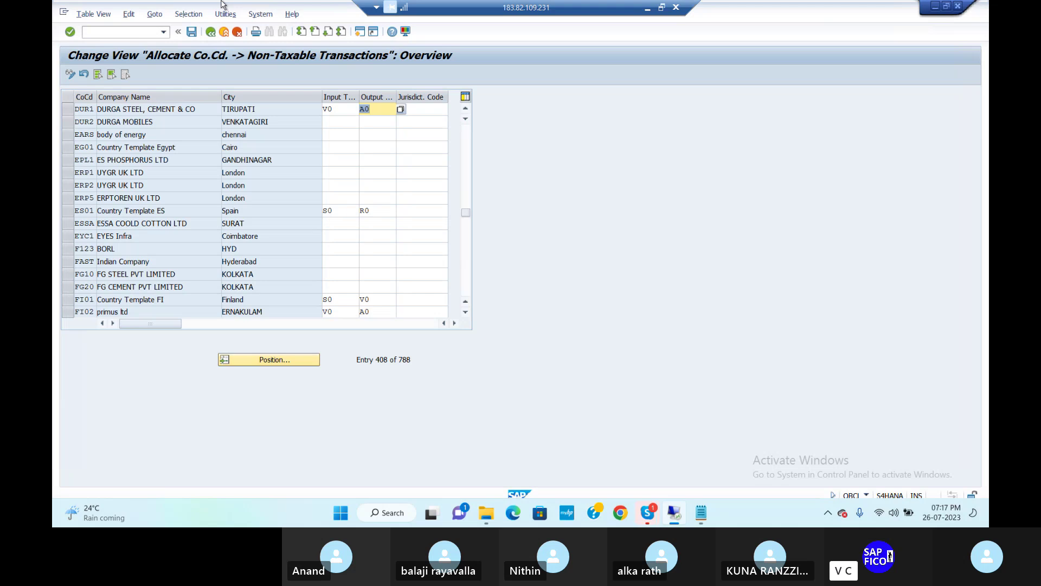
left_click(192, 32)
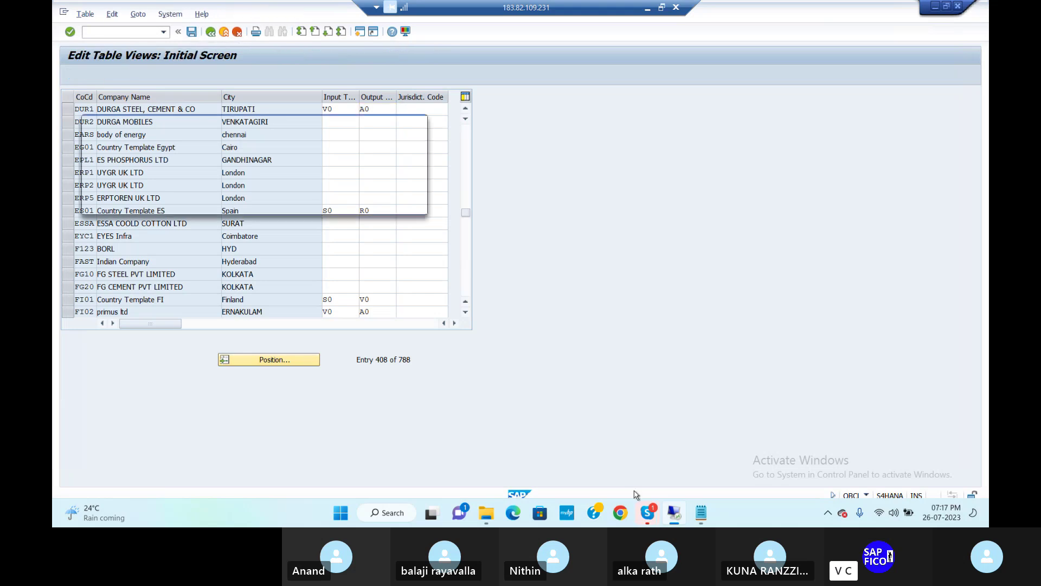
left_click(279, 203)
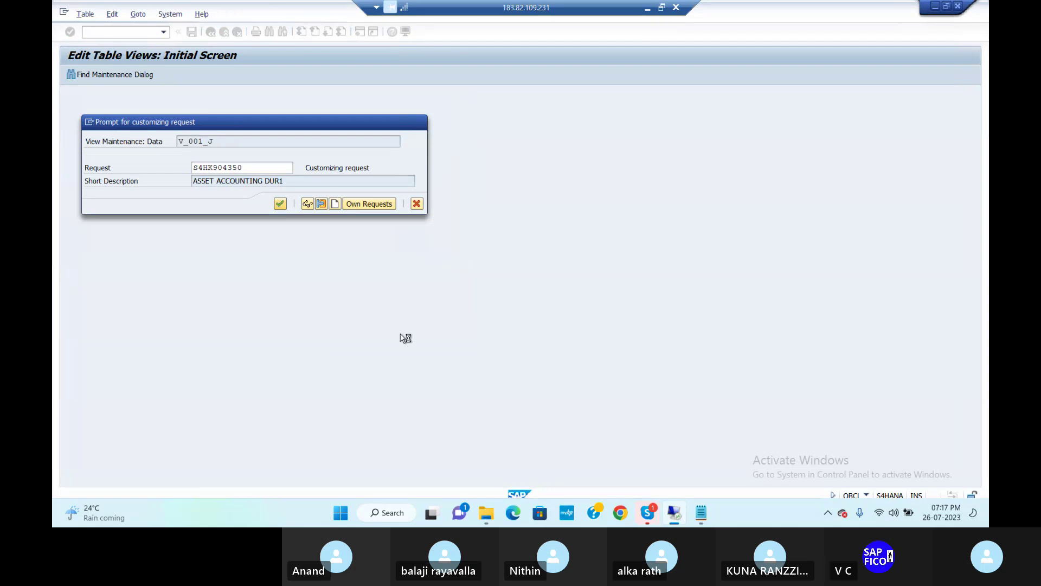
- Add sub-step "A. SPECIFY FINANCIAL STATEMENT VERSION FOR ASSET REPORT USING TCODE:OAYN" under step 2 of the Notepad checklist
left_click(700, 513)
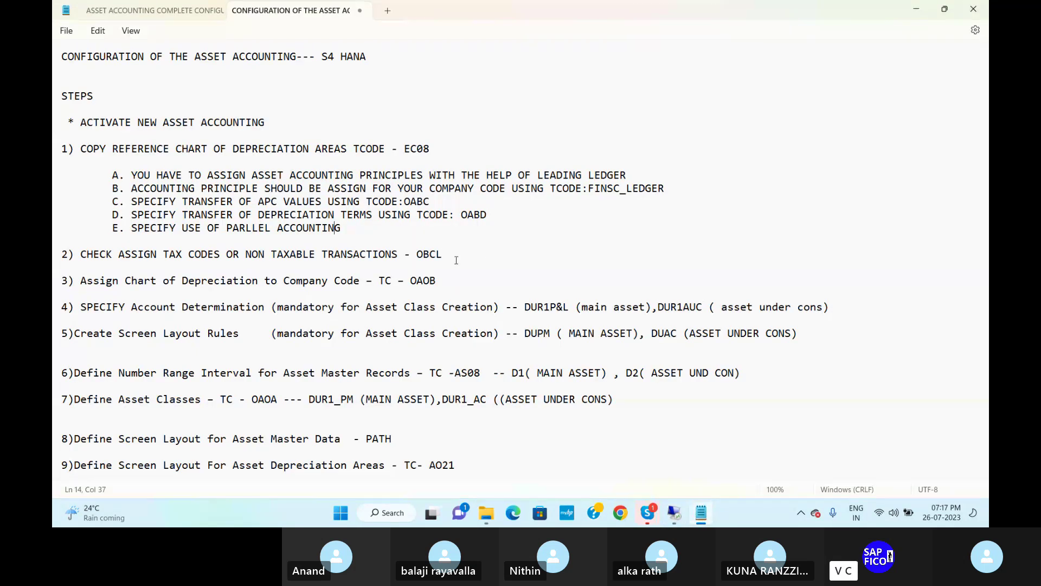
key("Return")
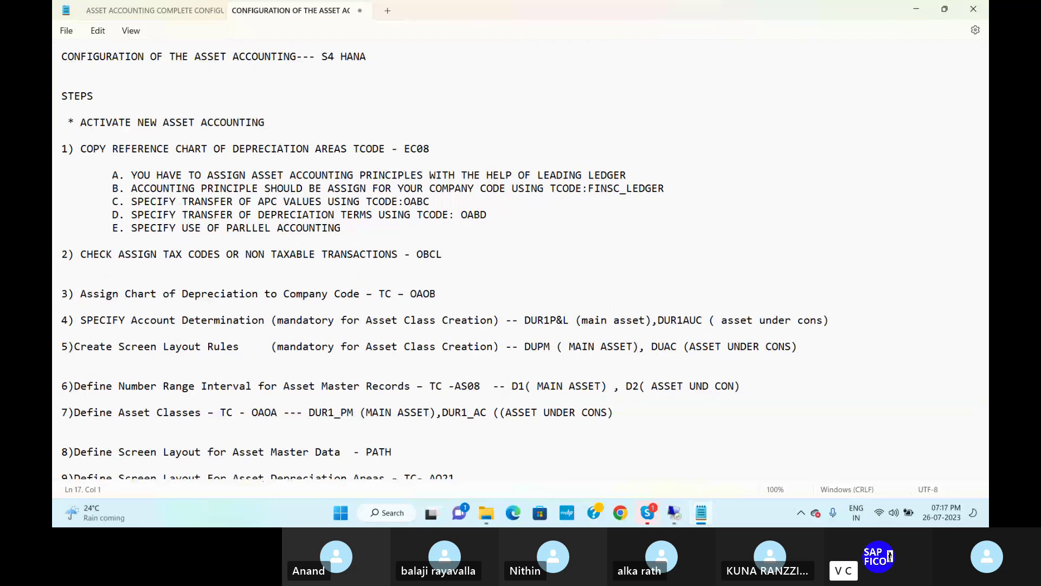
key("Return")
key("Tab")
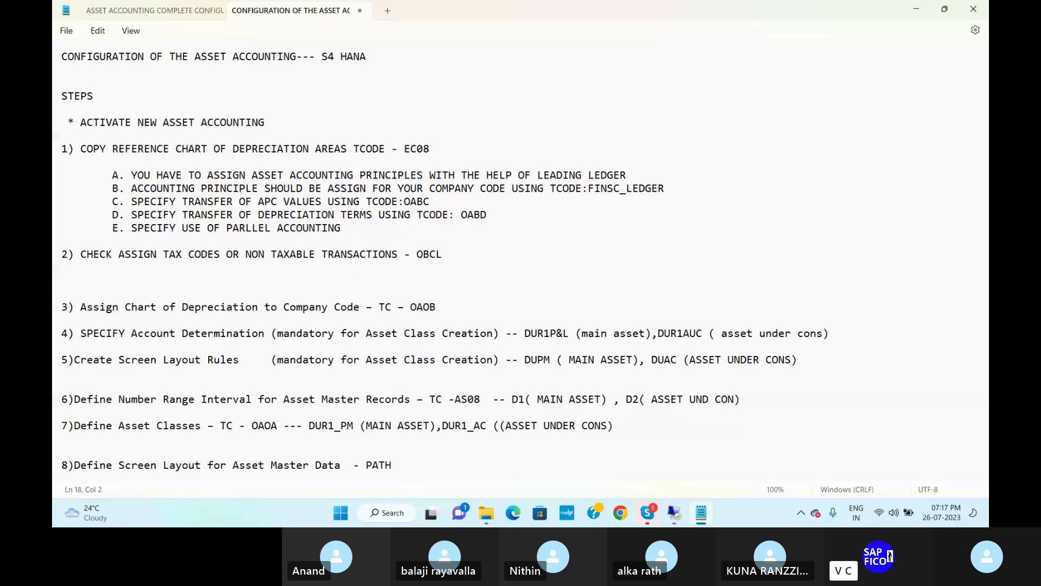
type("A.")
type(" CHECK")
key("BackSpace")
key("BackSpace")
key("BackSpace")
key("BackSpace")
key("BackSpace")
key("BackSpace")
type("SPECIFY FINA")
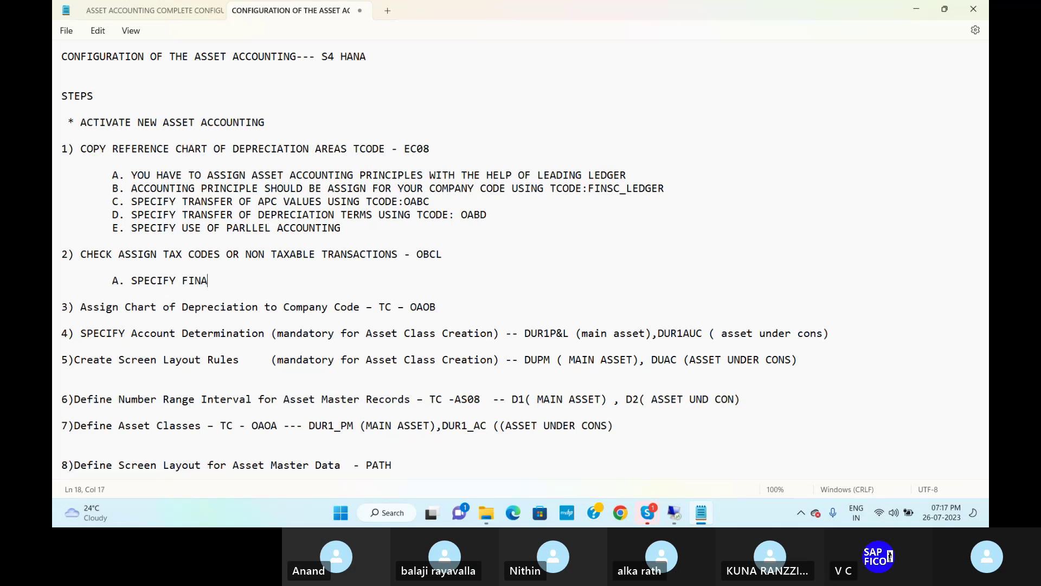
type("NCIAL ST")
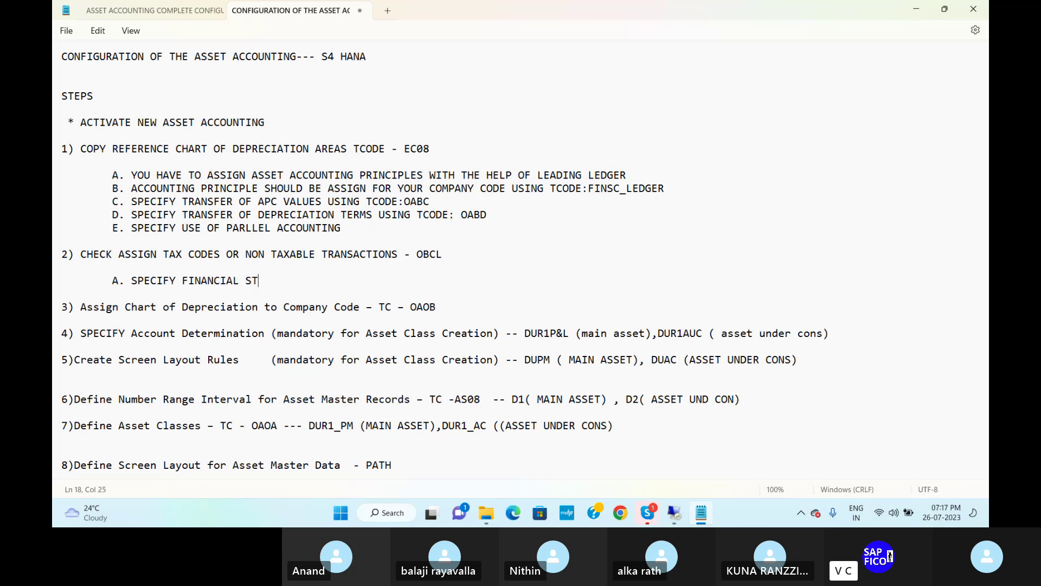
type("ATEMENT VERSION FOR ASS")
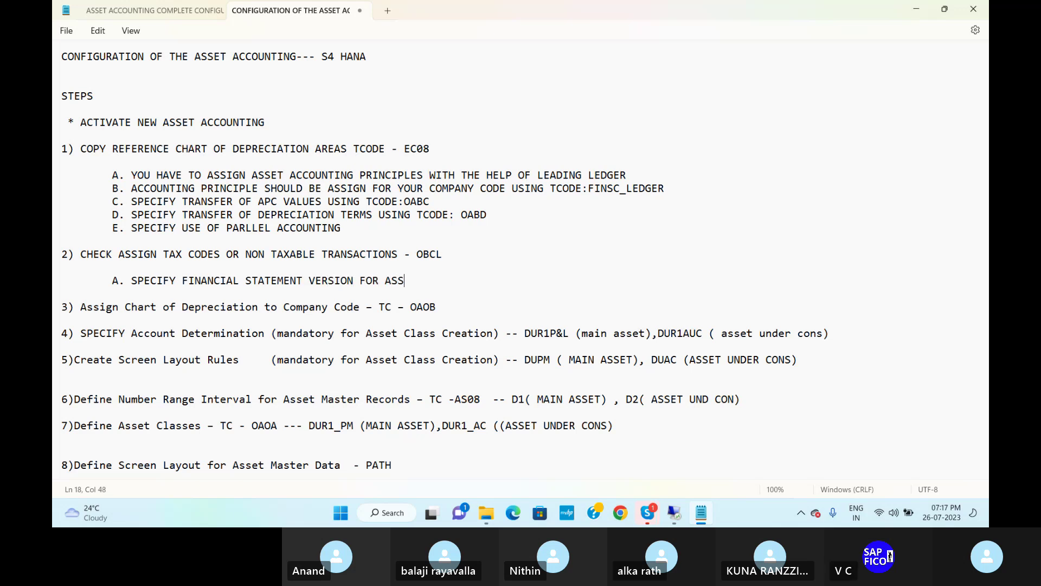
type("ET REPORT ")
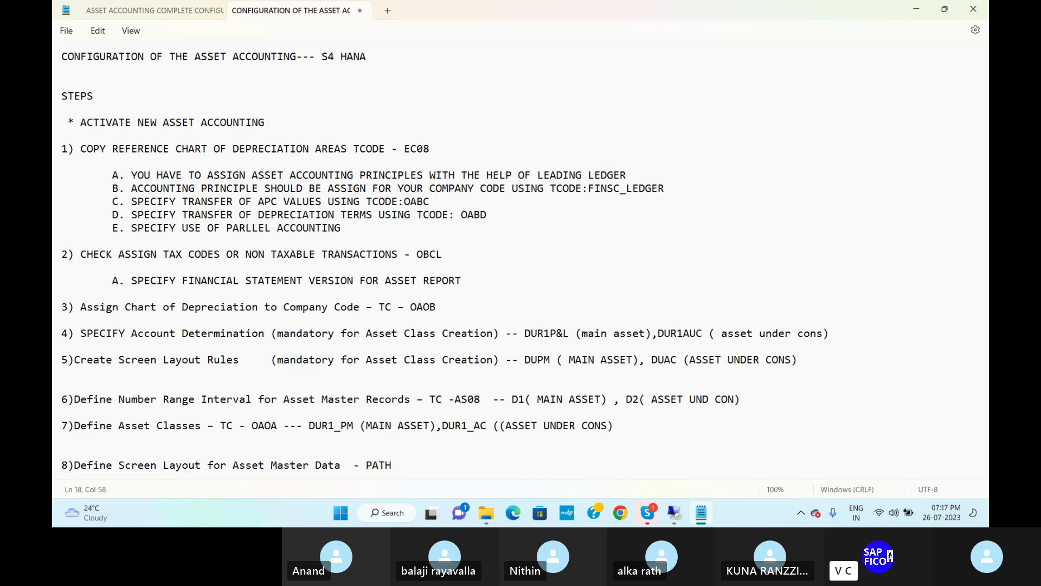
type("USING TCODE:OAYM")
key("BackSpace")
type("N")
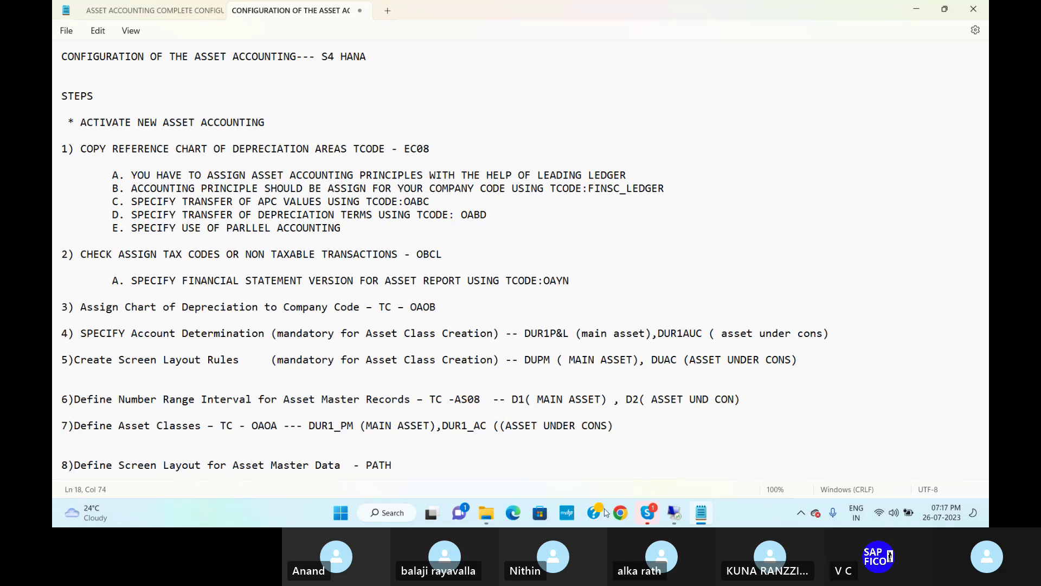
- Switch to SAP and open transaction OAYN for assigning financial statement versions
mouse_move(678, 517)
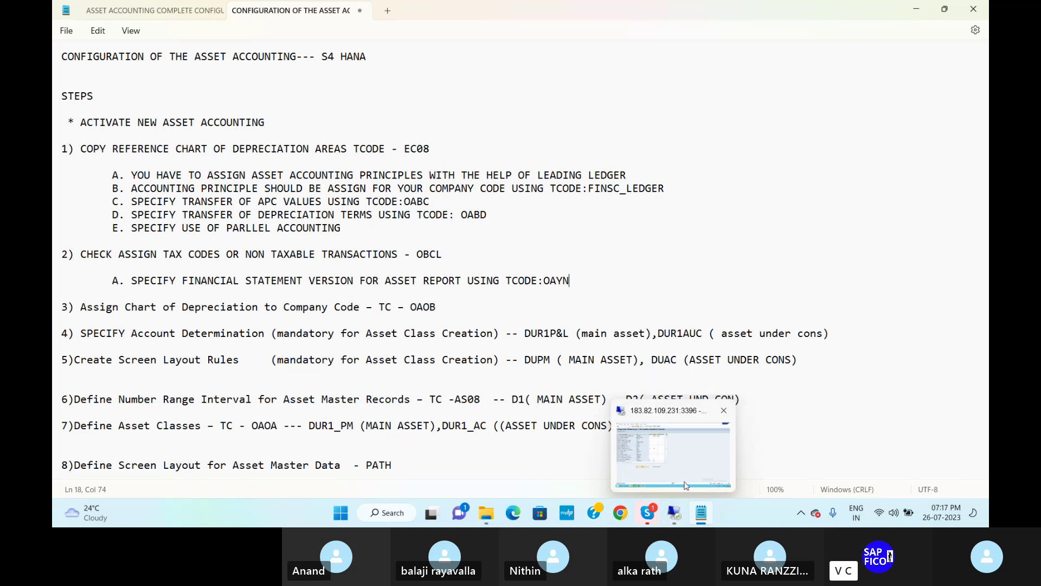
left_click(672, 448)
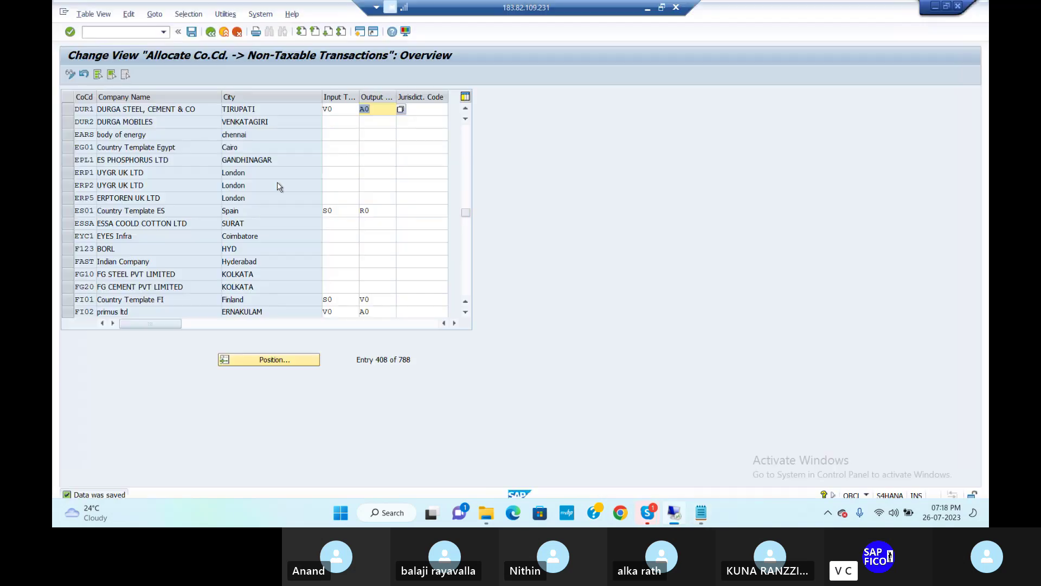
left_click(135, 34)
type("NOAYN")
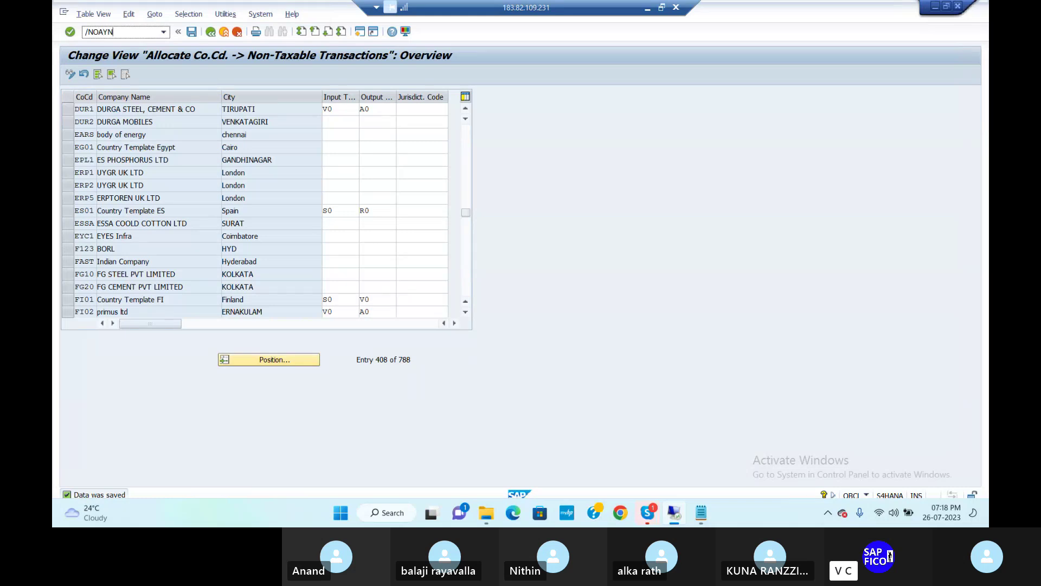
key("Return")
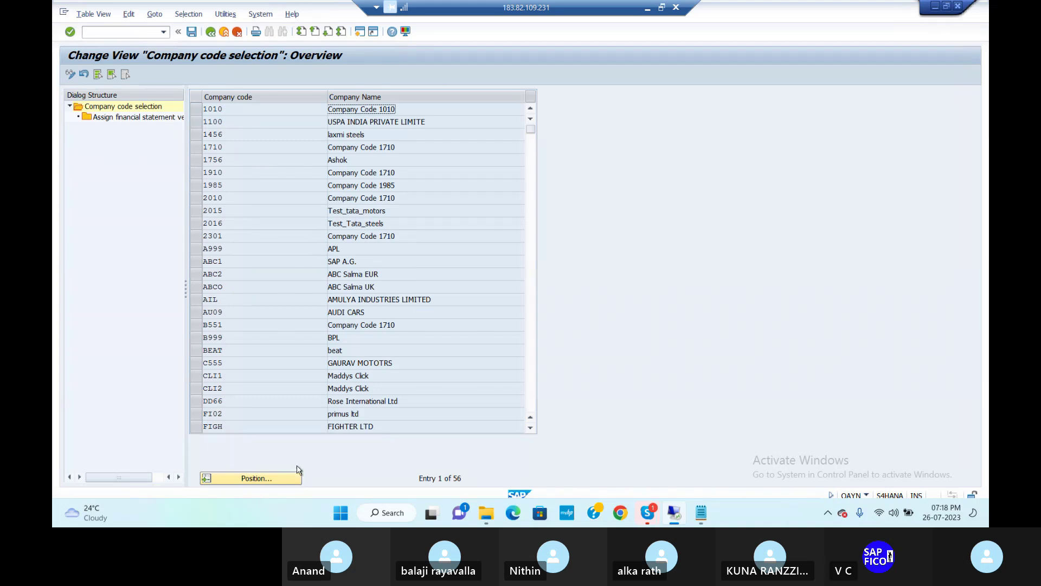
- Look for company code DUR1 in the company code selection list, and return to the SAP Easy Access screen
left_click(289, 480)
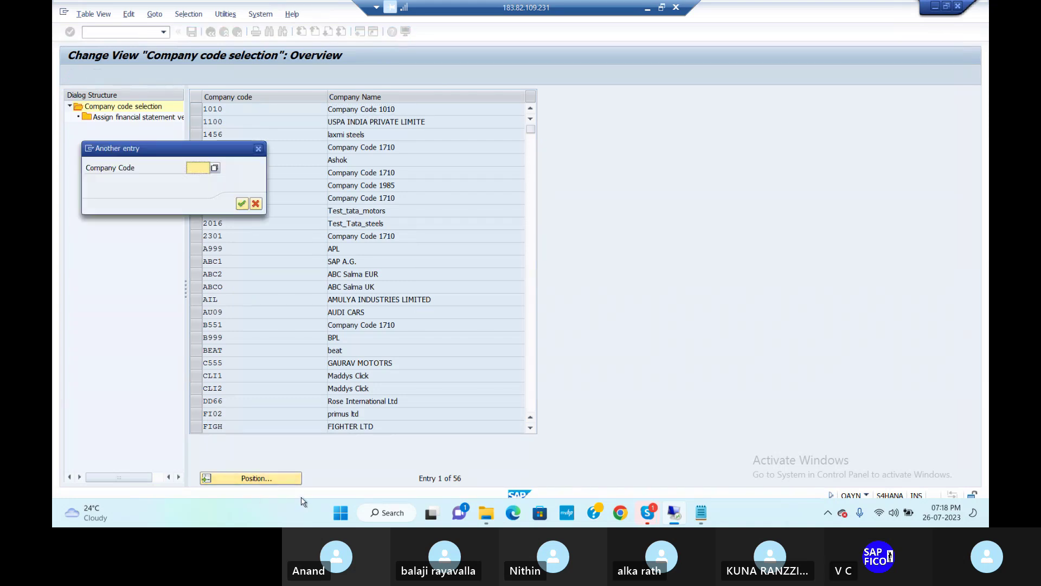
type("DUCH")
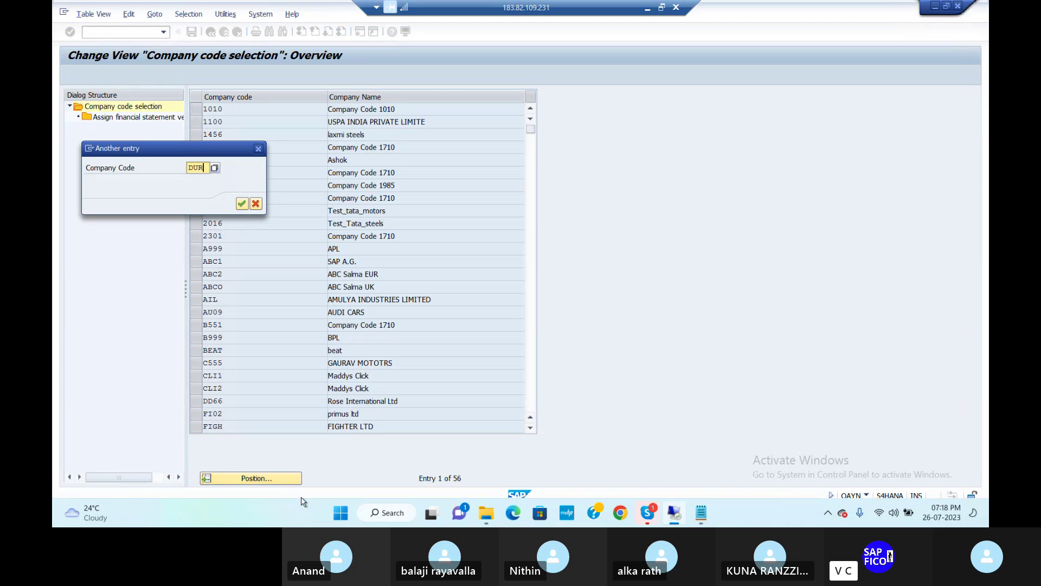
key("Return")
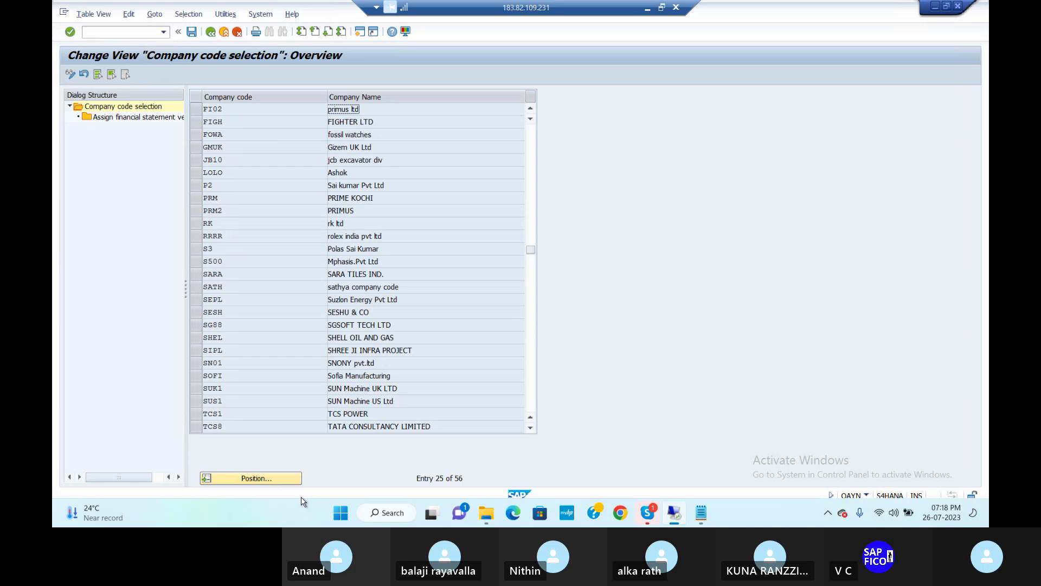
left_click(532, 110)
left_click(532, 110)
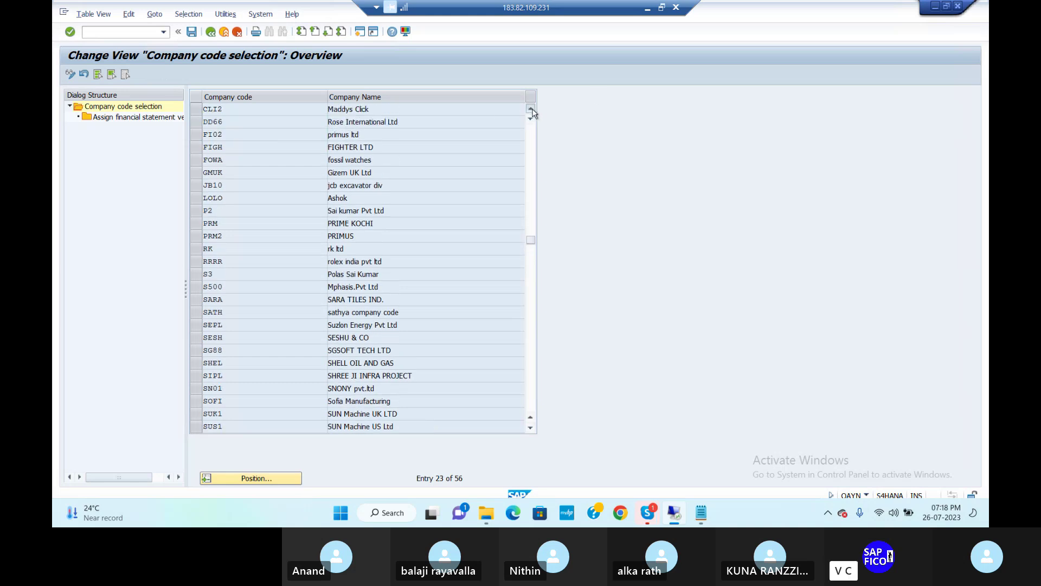
left_click(532, 110)
left_click(532, 110)
left_click(532, 110)
left_click(532, 110)
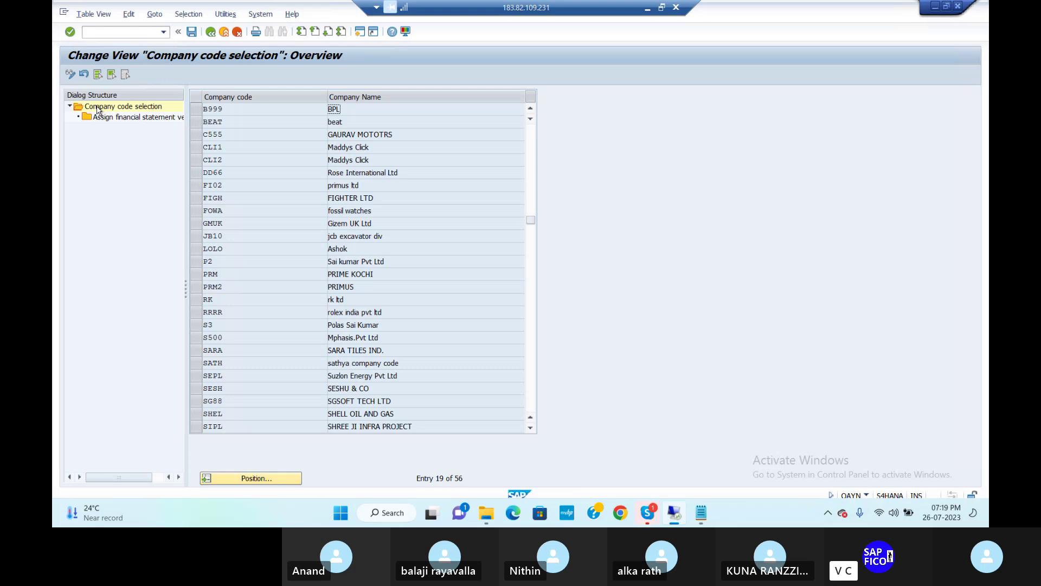
left_click(95, 33)
type("/N")
key("Return")
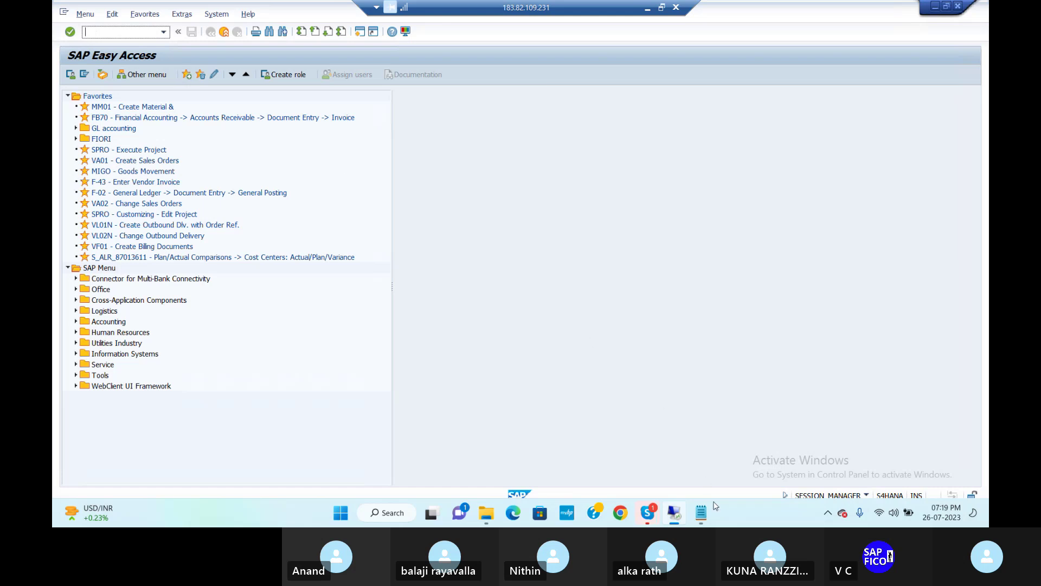
- Consult the chart of depreciation assignment step in the Notepad checklist, and open transaction OAOB in SAP
left_click(701, 520)
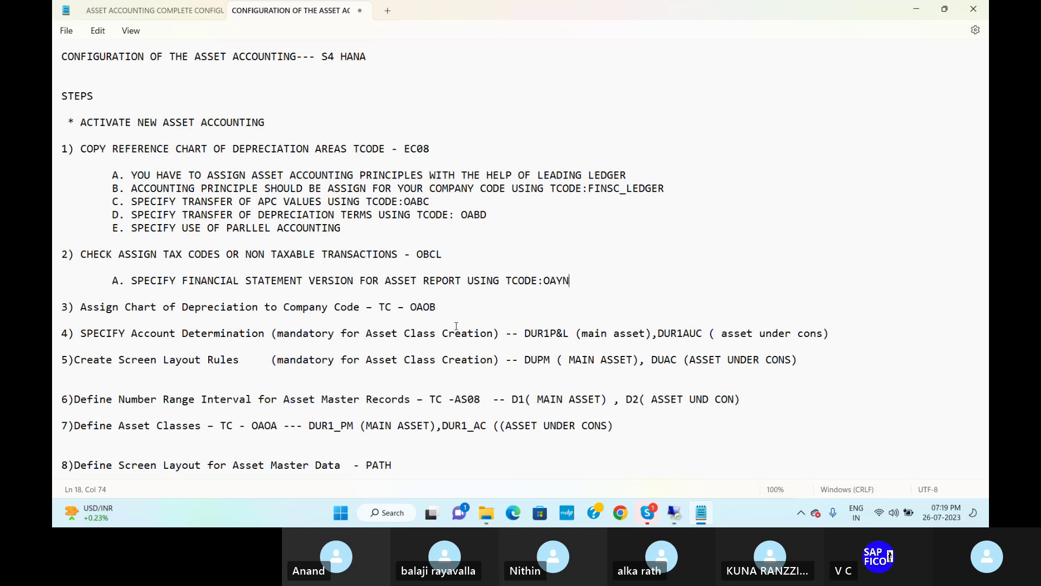
left_click(445, 305)
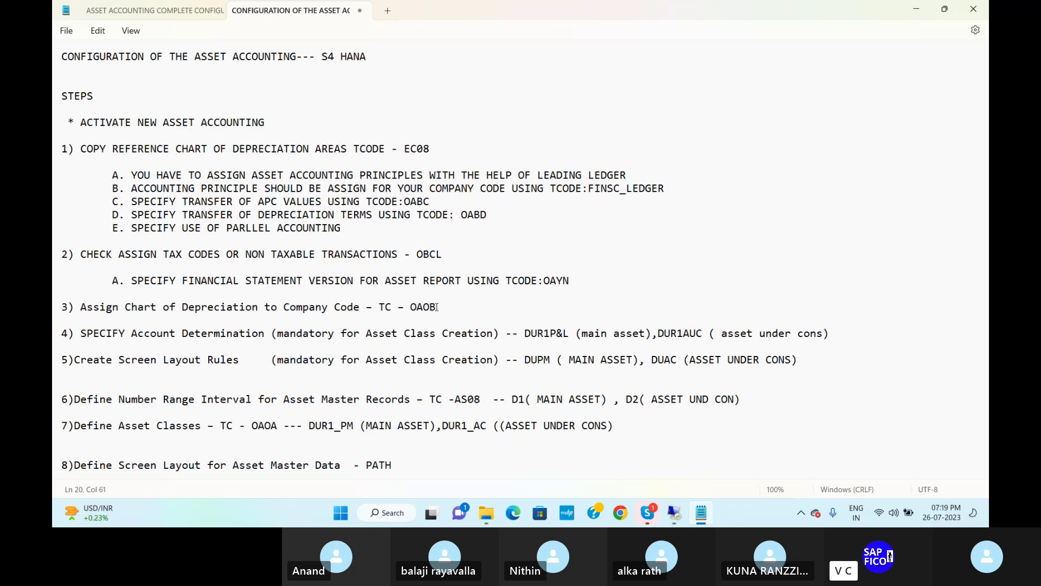
left_click_drag(437, 307, 79, 307)
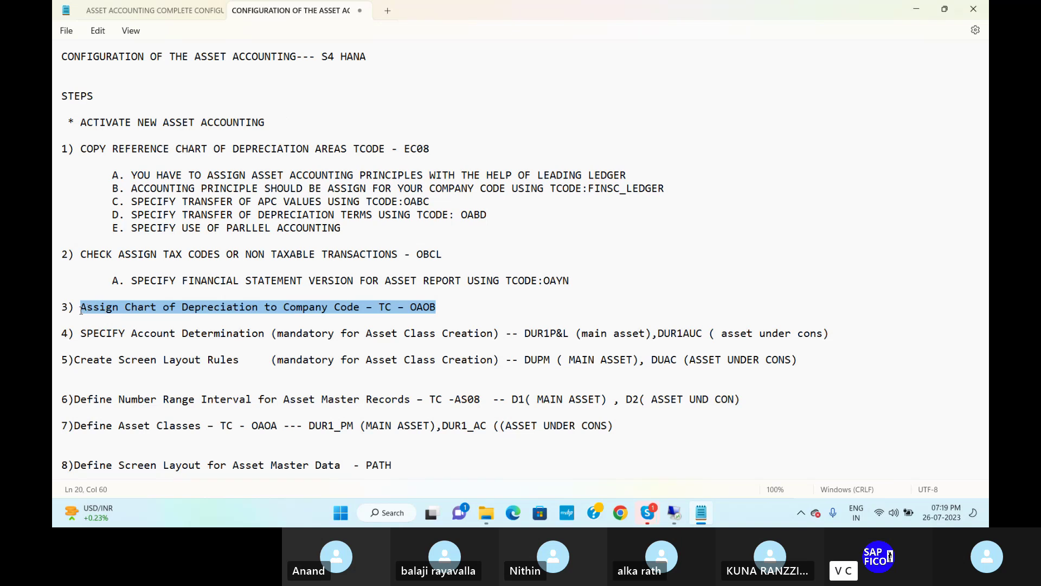
left_click(444, 308)
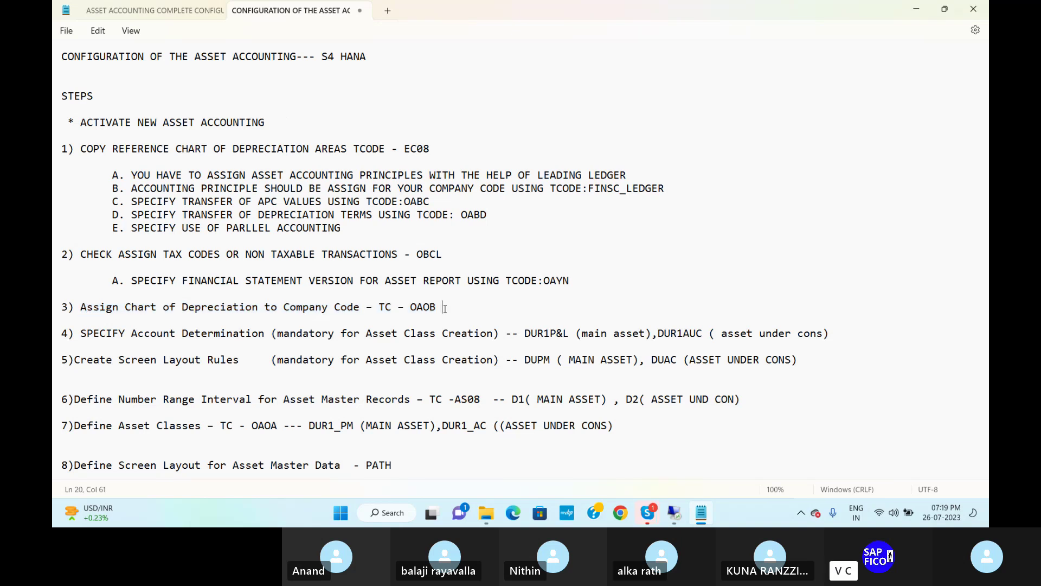
left_click(673, 512)
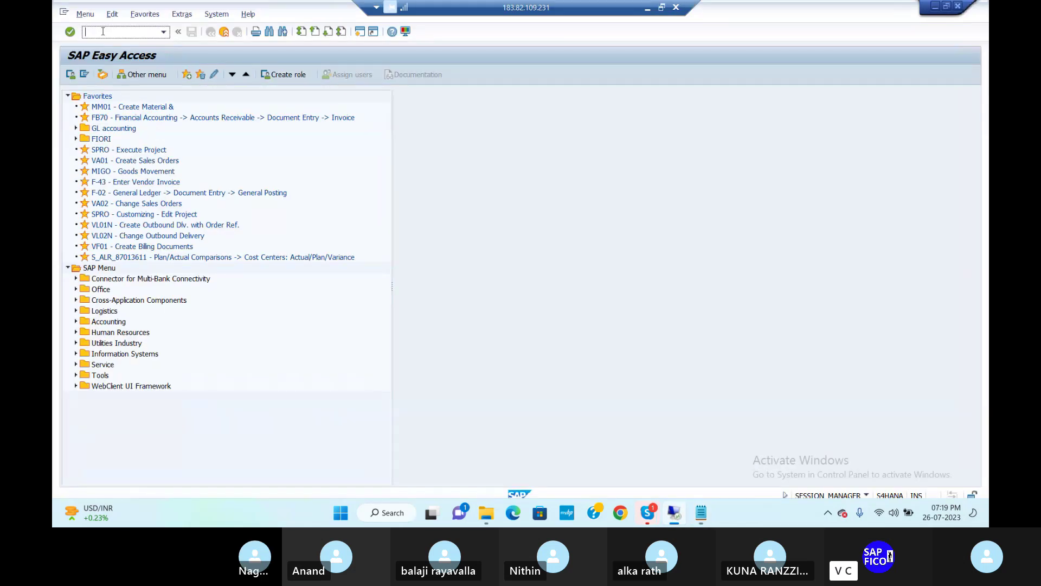
type("/NOAO")
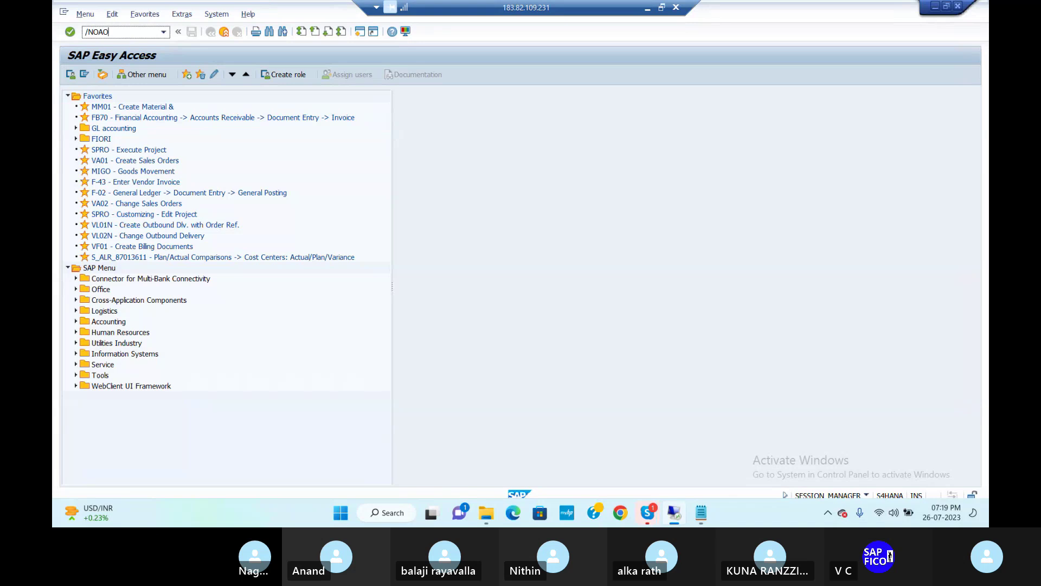
key("Return")
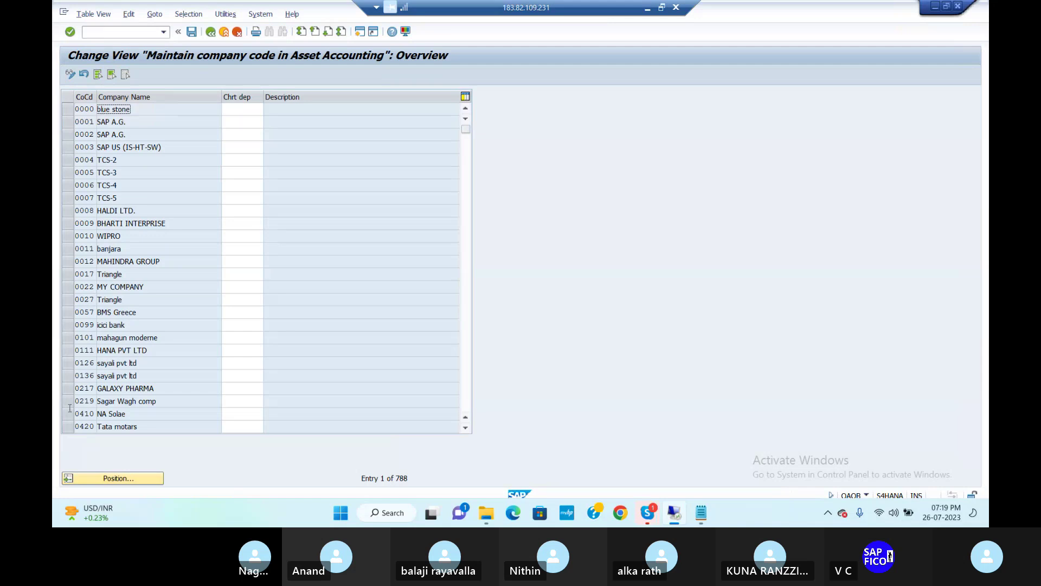
- Assign chart of depreciation DUCH to company code DUR1, and save under the ASSET ACCOUNTING DUR1 customizing request
left_click(125, 477)
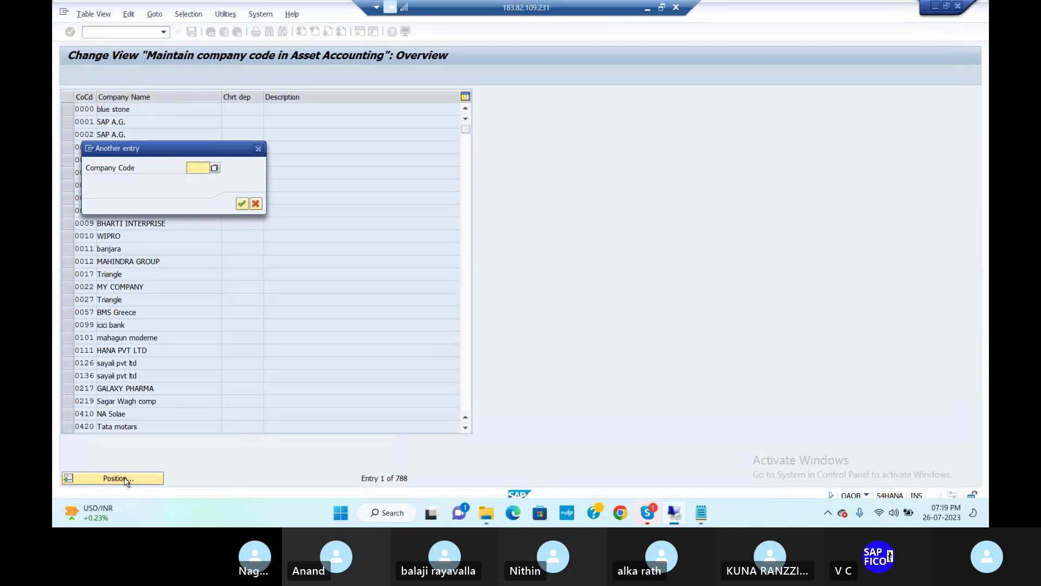
type("DUR1")
key("Return")
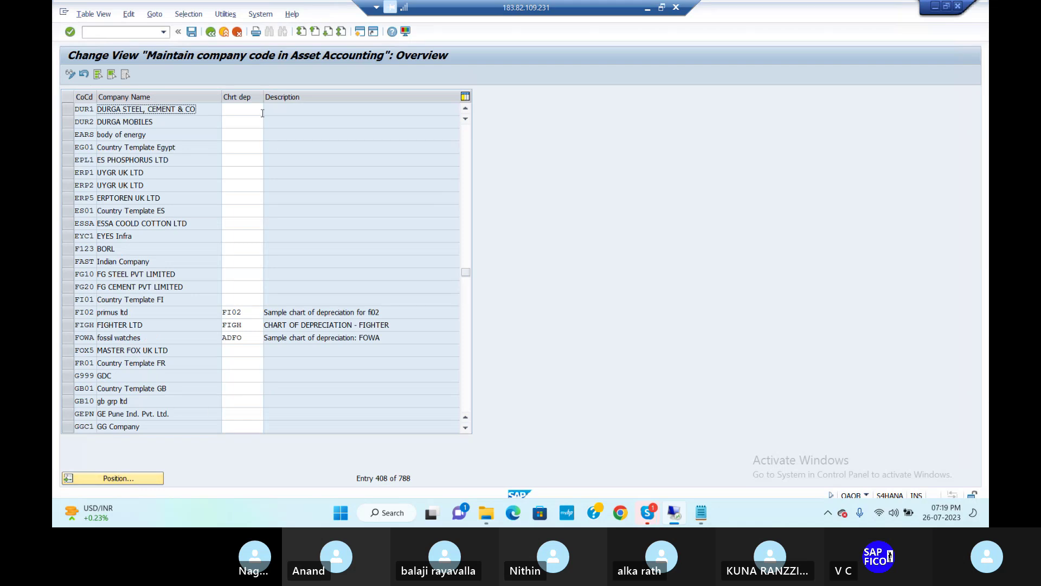
left_click(258, 110)
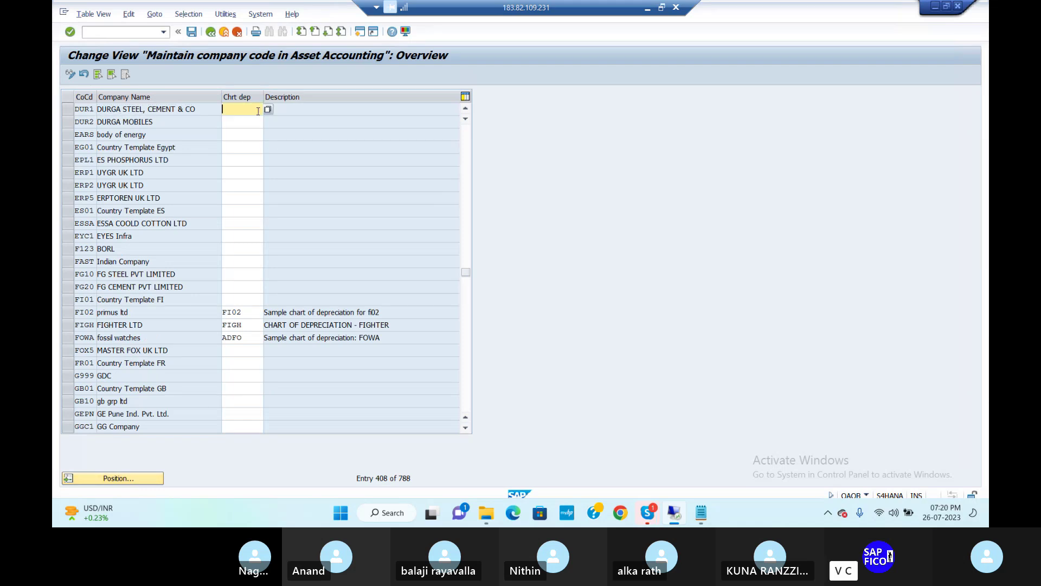
type("DUCH")
key("Return")
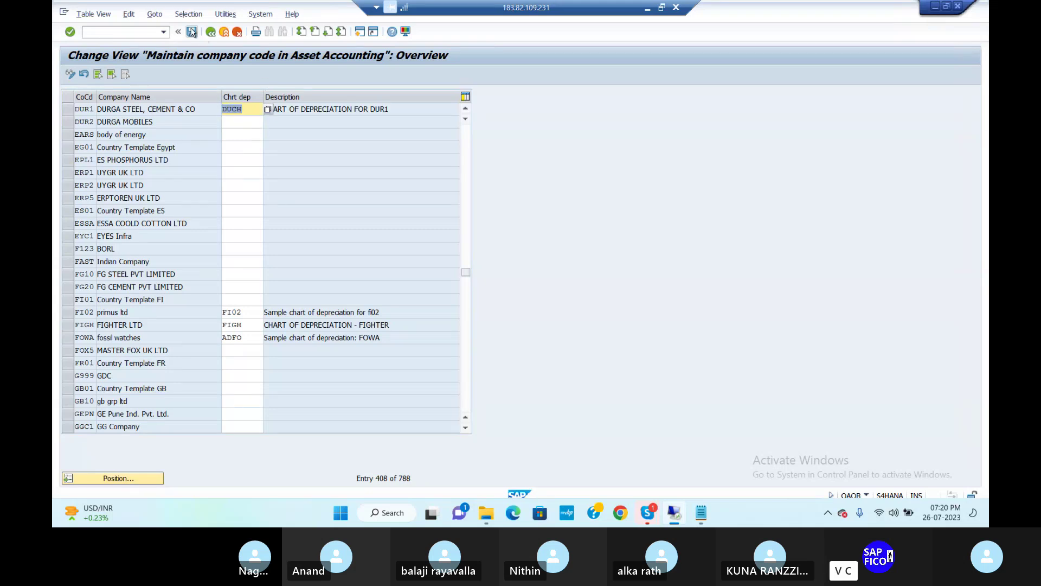
key("ctrl+s")
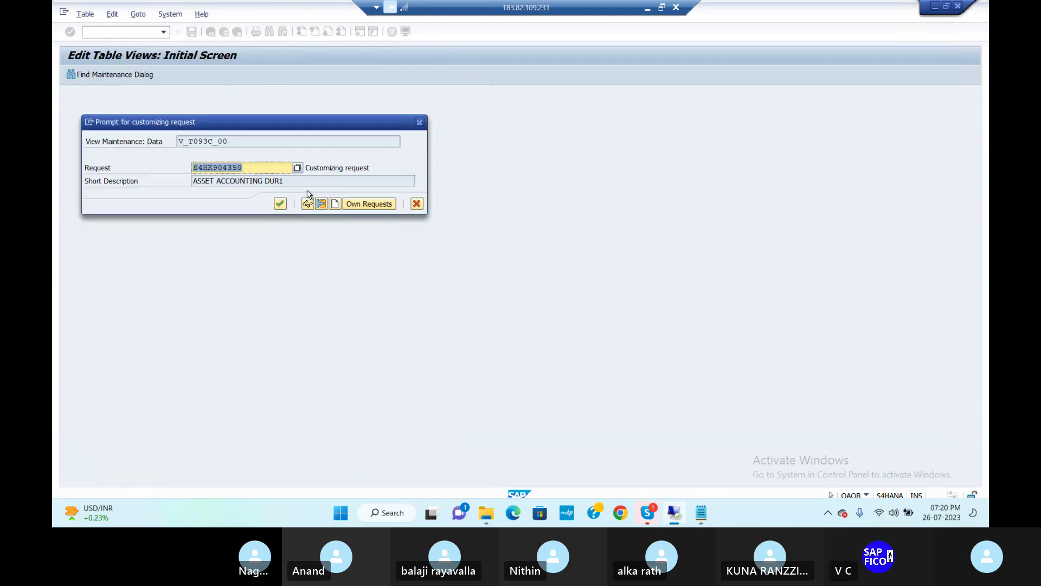
key("Return")
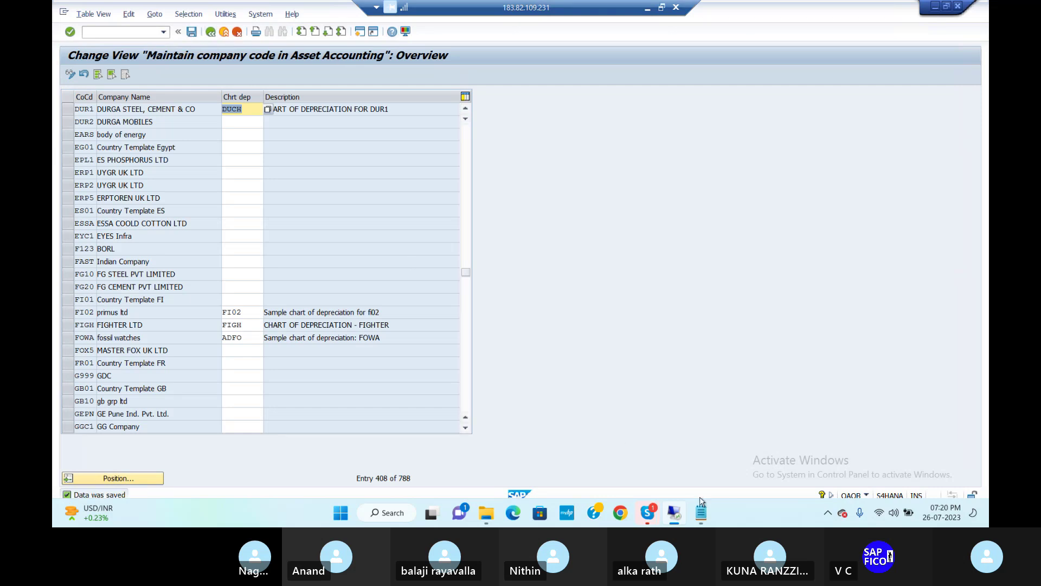
- Review the Specify Account Determination step in the Notepad checklist, and return to SAP
left_click(701, 514)
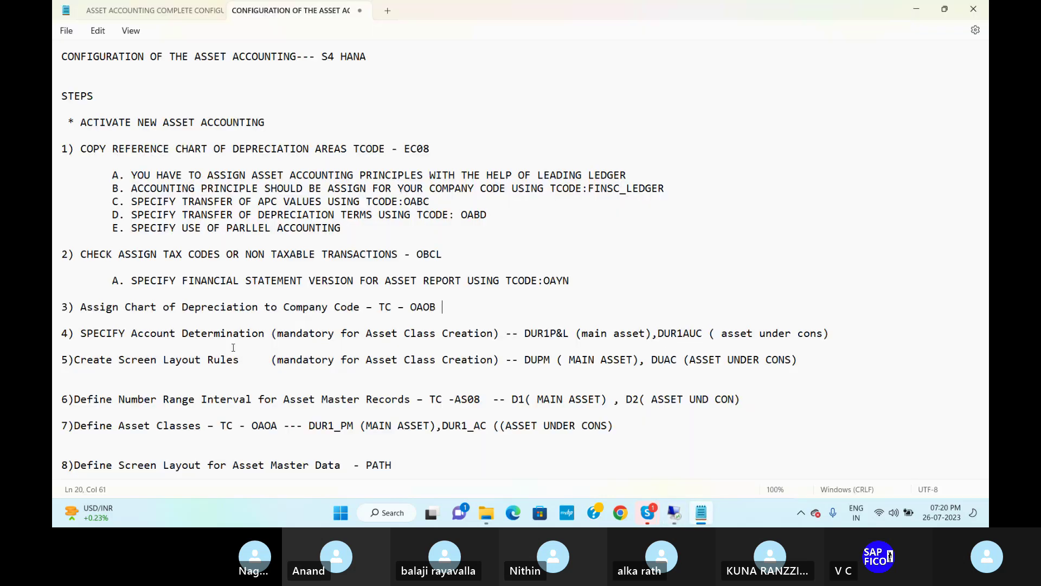
left_click(76, 333)
left_click_drag(79, 333, 269, 342)
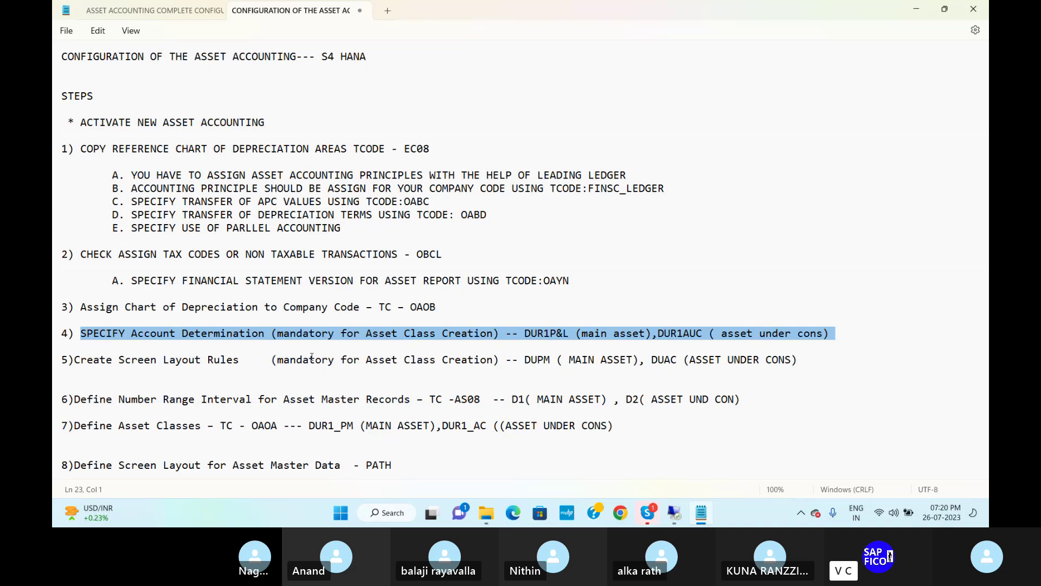
left_click(347, 332)
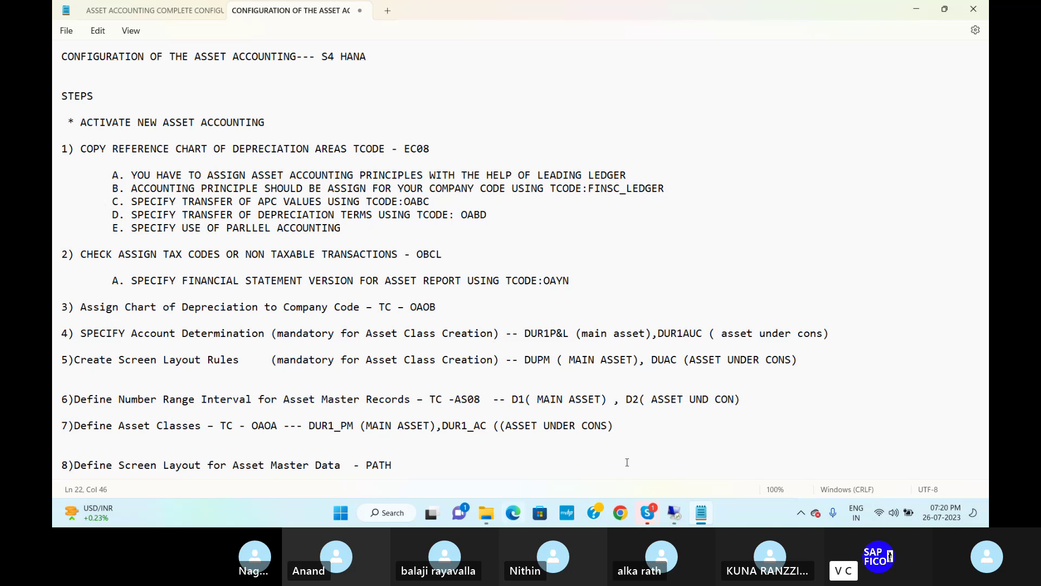
left_click(674, 514)
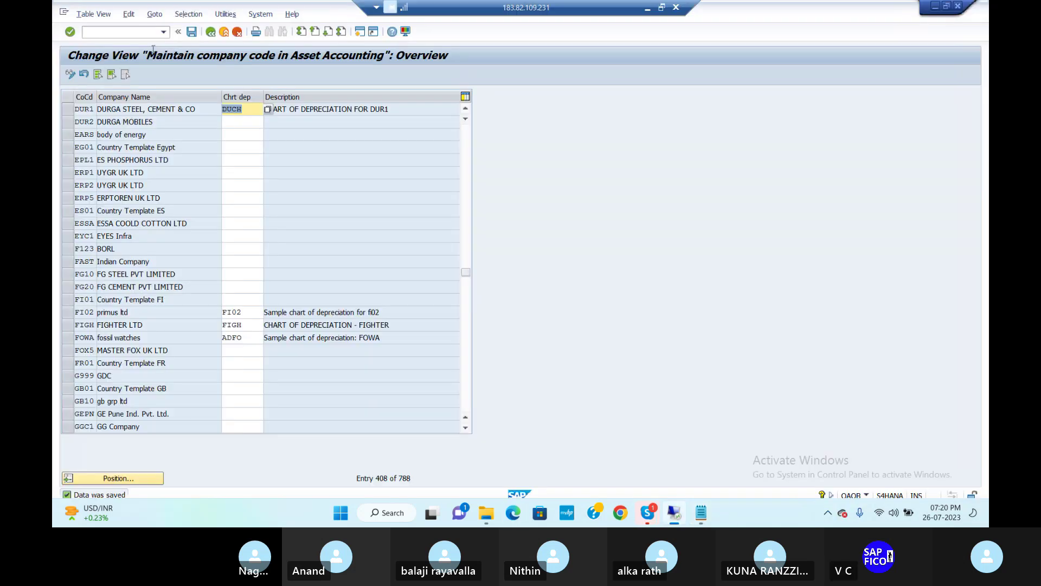
- Open transaction SPRO and display the SAP Reference IMG
left_click(107, 31)
type("/NSP")
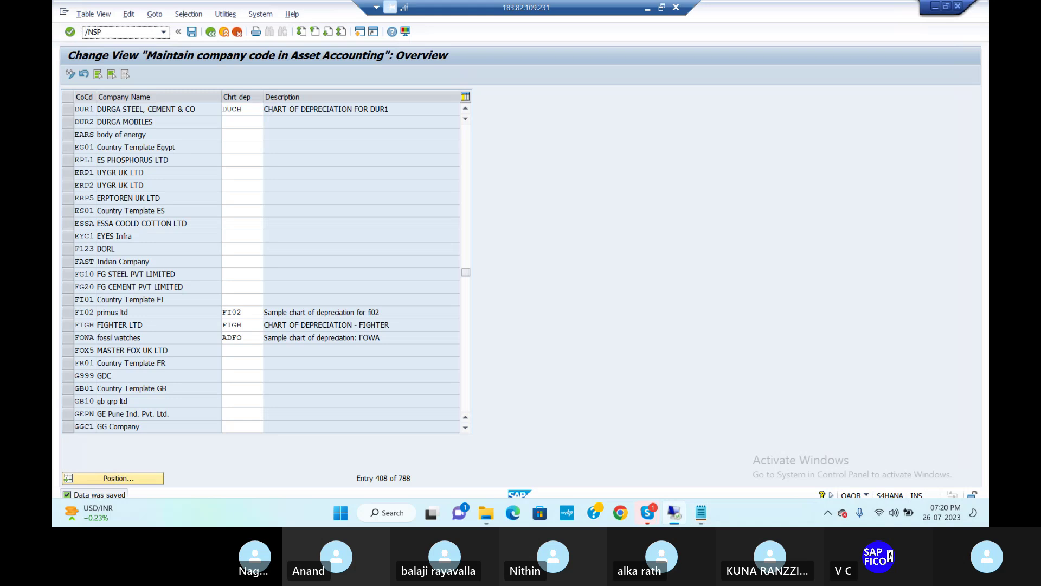
type("RO")
key("Return")
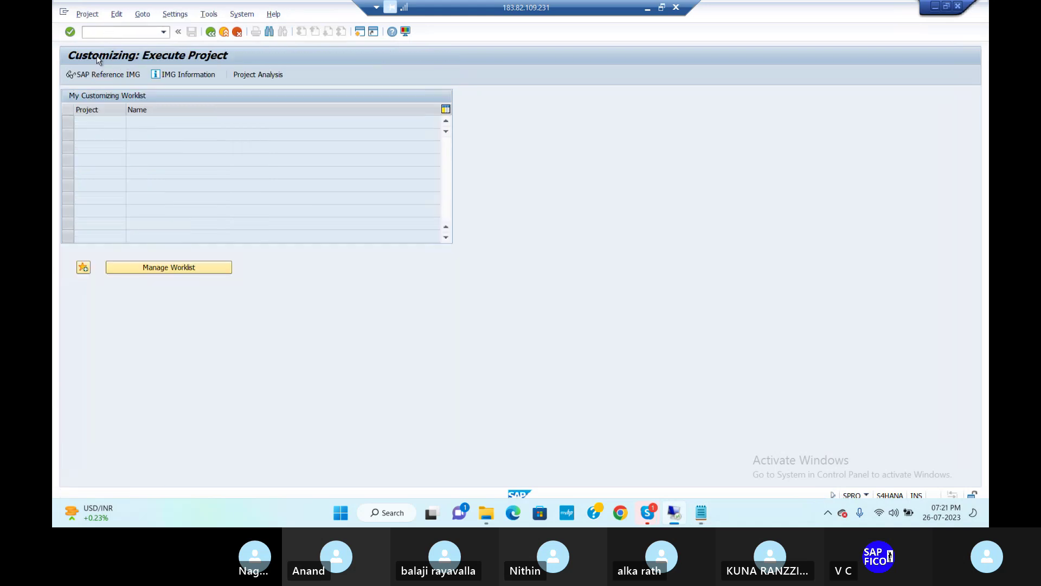
left_click(99, 74)
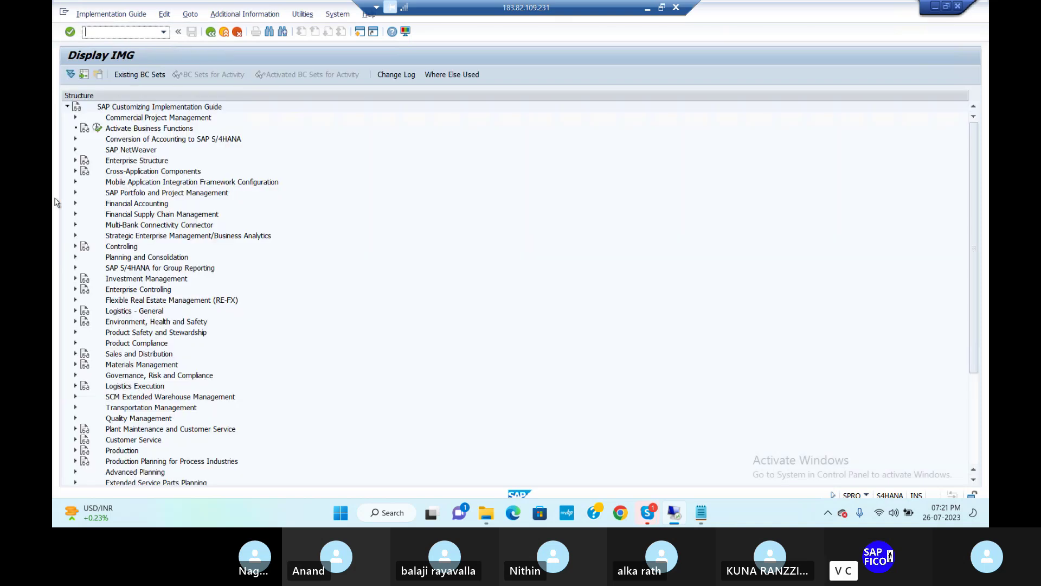
- Open Specify Account Determination under Financial Accounting, Asset Accounting, Organizational Structures, Asset Classes
left_click(75, 204)
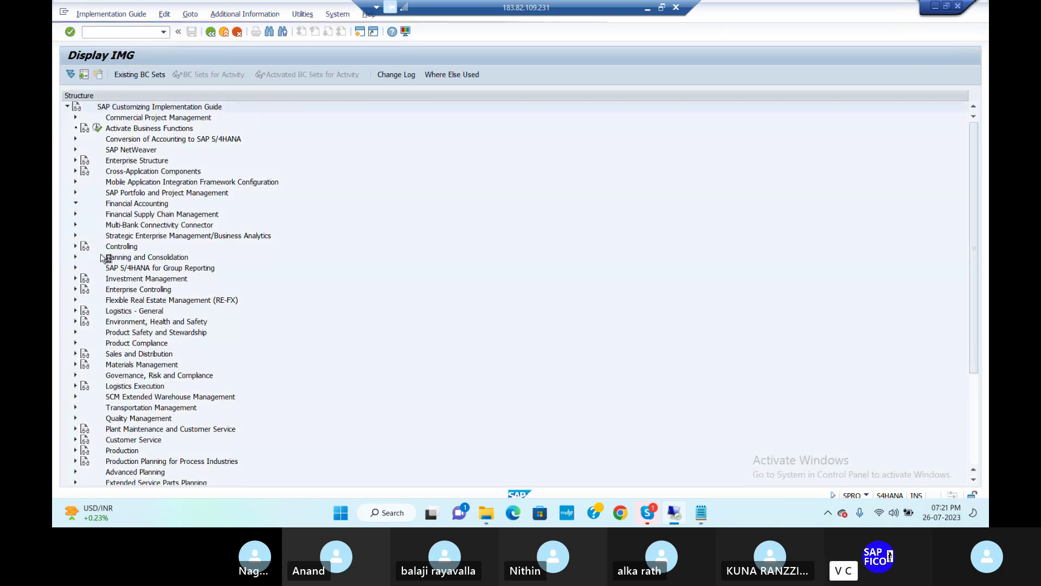
left_click(84, 300)
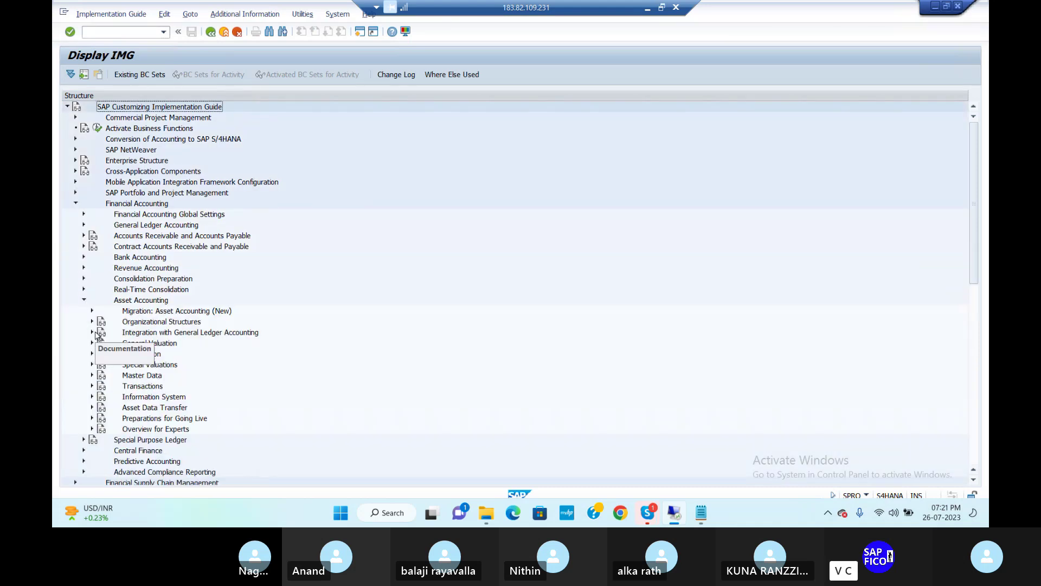
left_click(92, 321)
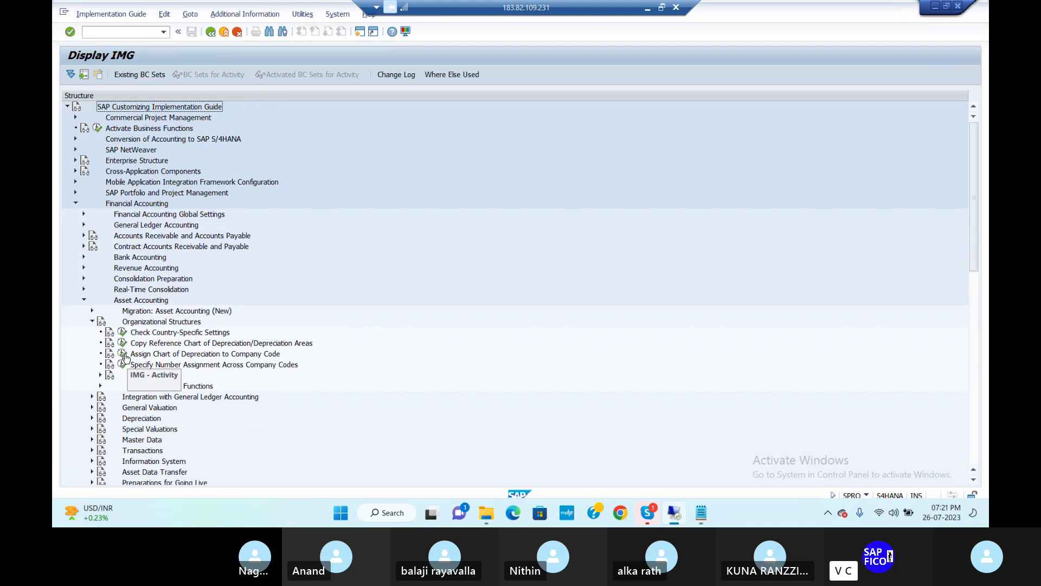
left_click(101, 375)
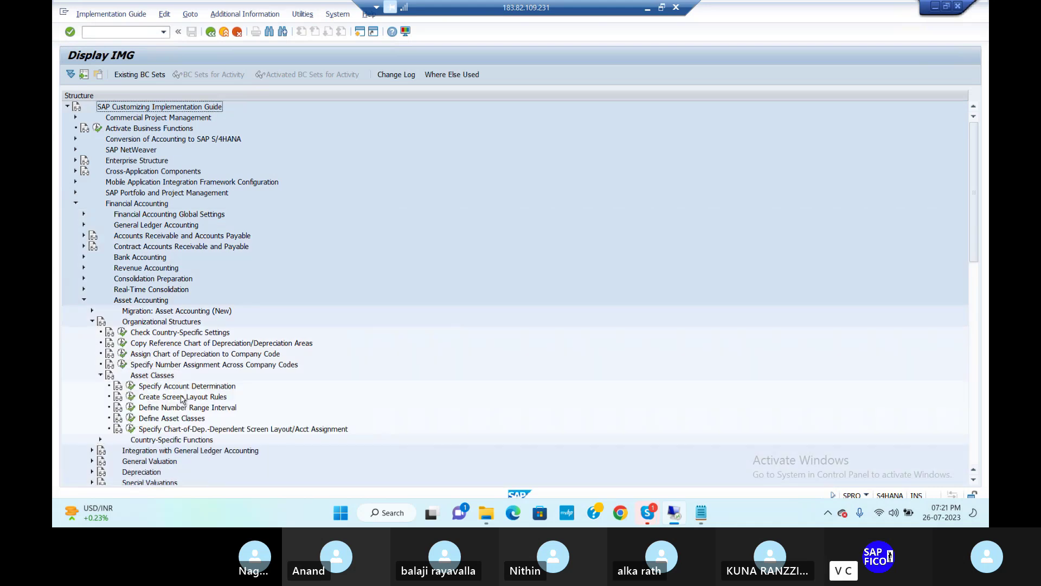
left_click(130, 386)
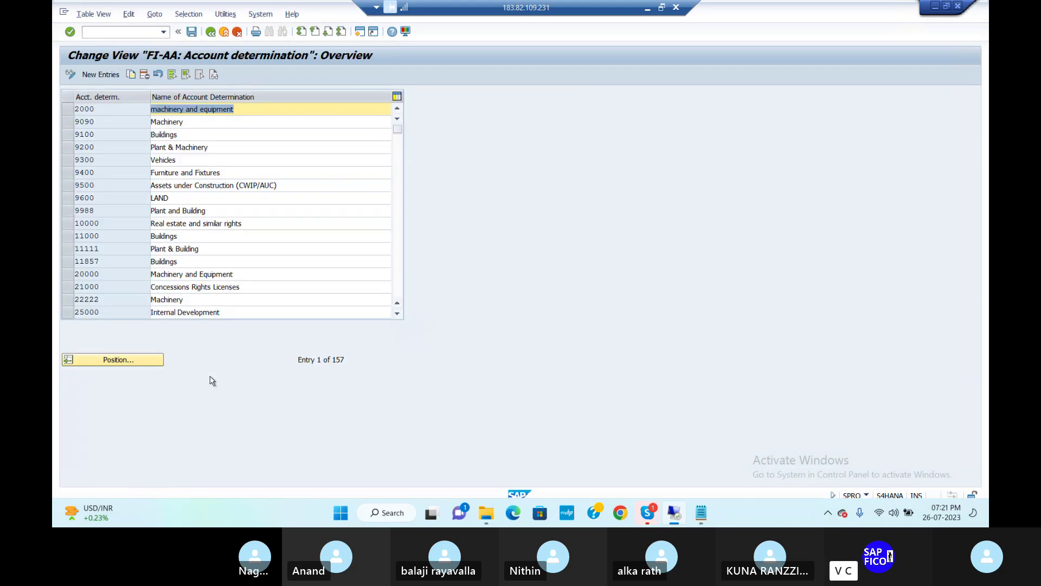
- Add a new account determination DUR1_P&M with the name PLANT & MACHINERY
left_click(94, 75)
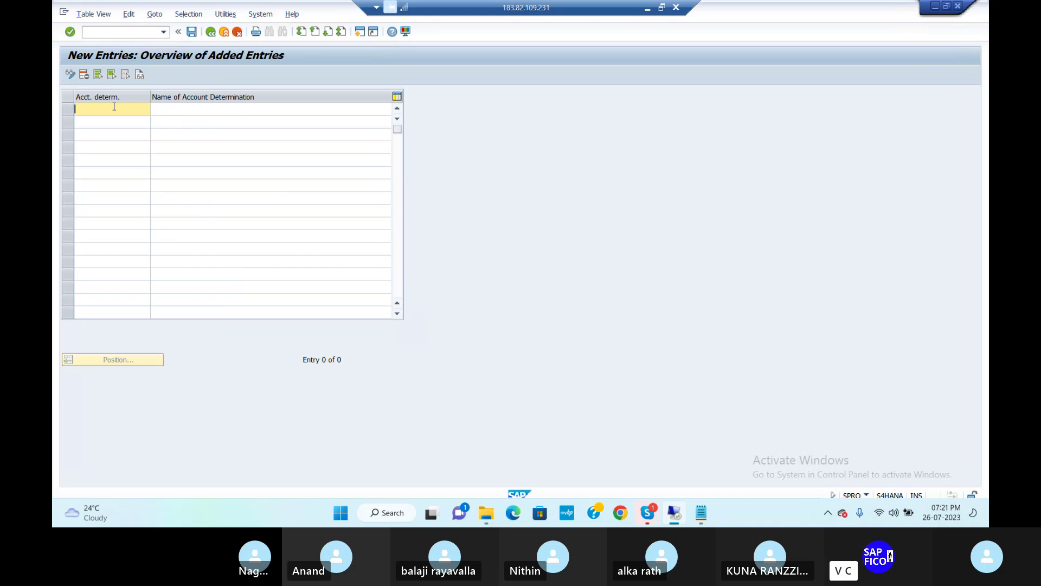
type("A")
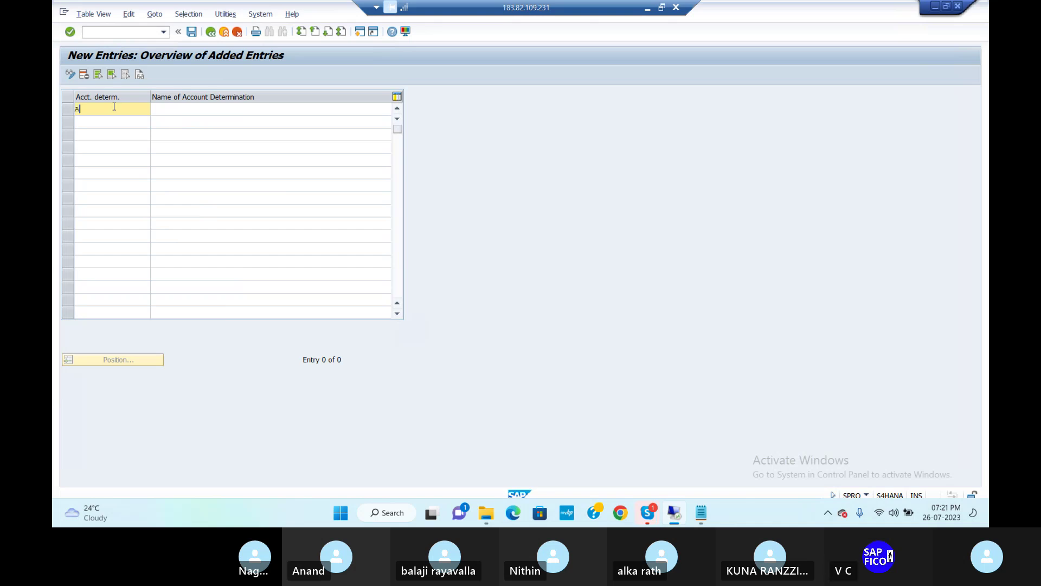
key("BackSpace")
type("DU")
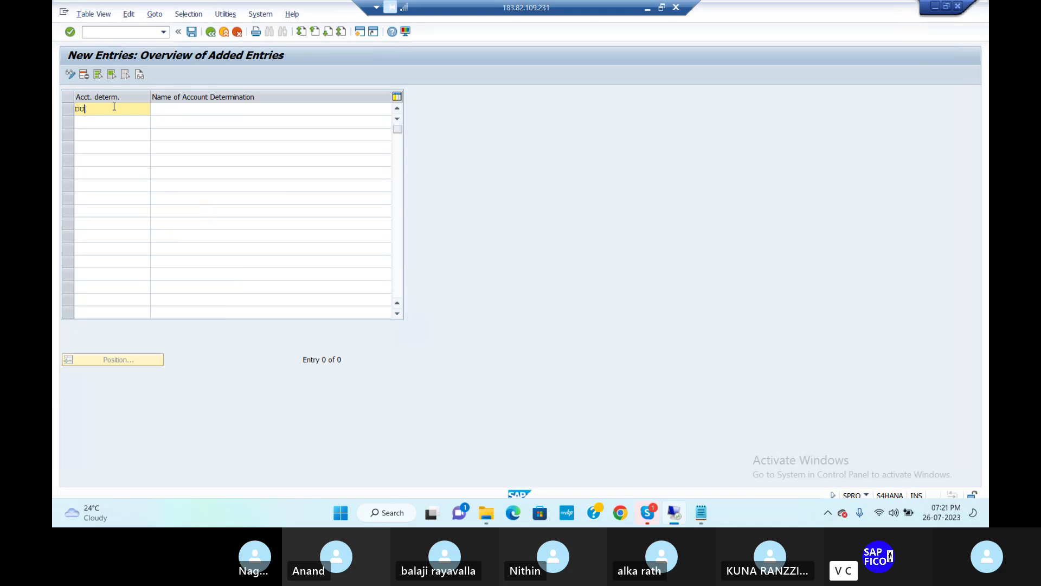
type("R1_")
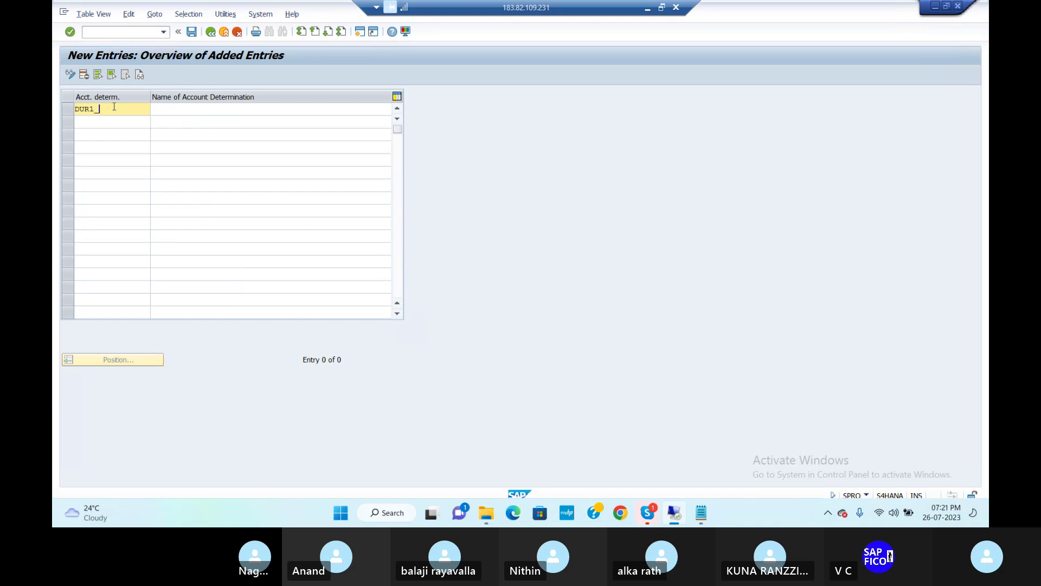
type("P&M")
key("Tab")
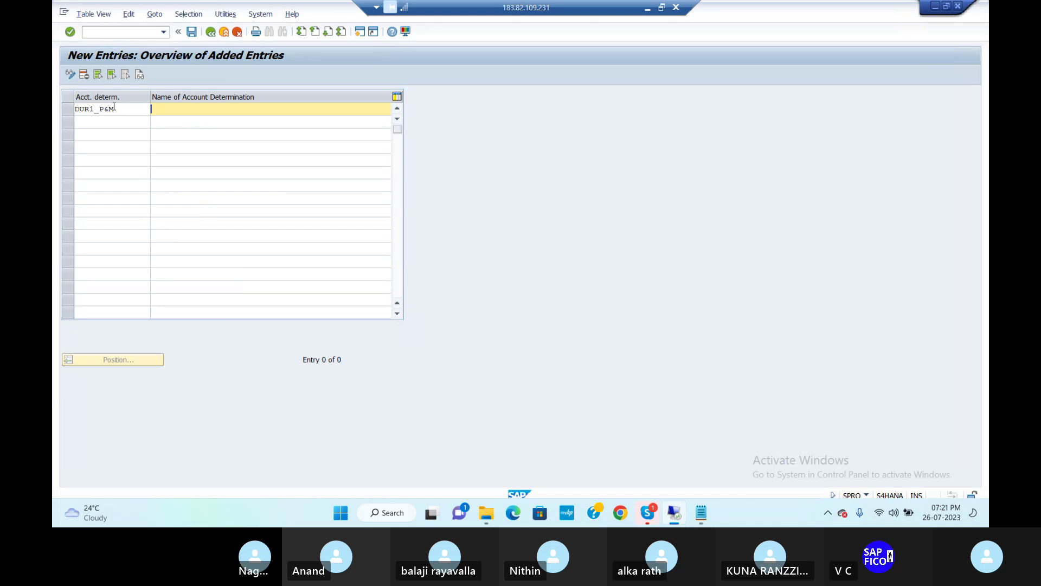
type("PLANT & MACHI")
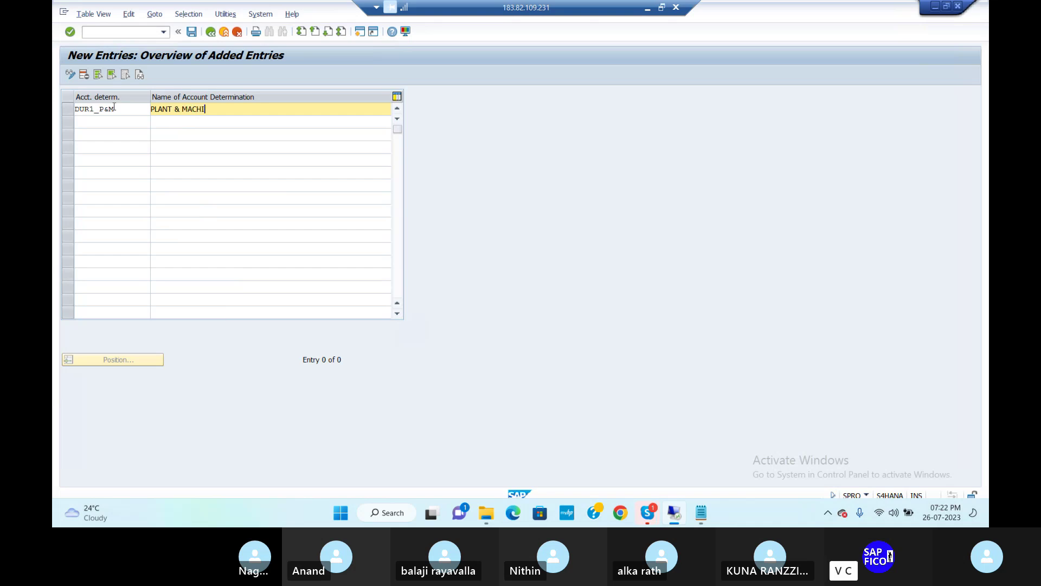
type("NERY")
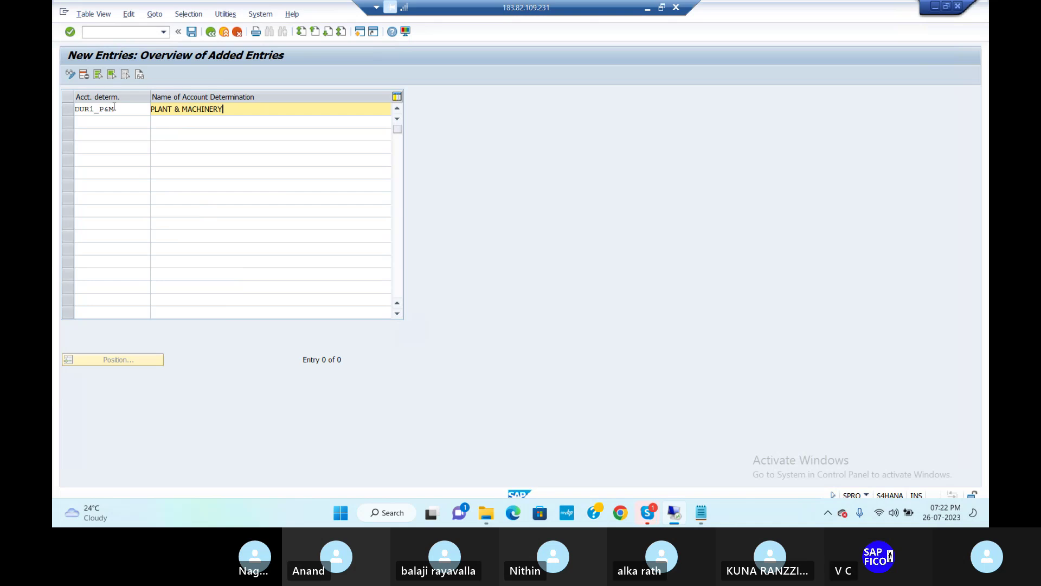
key("Return")
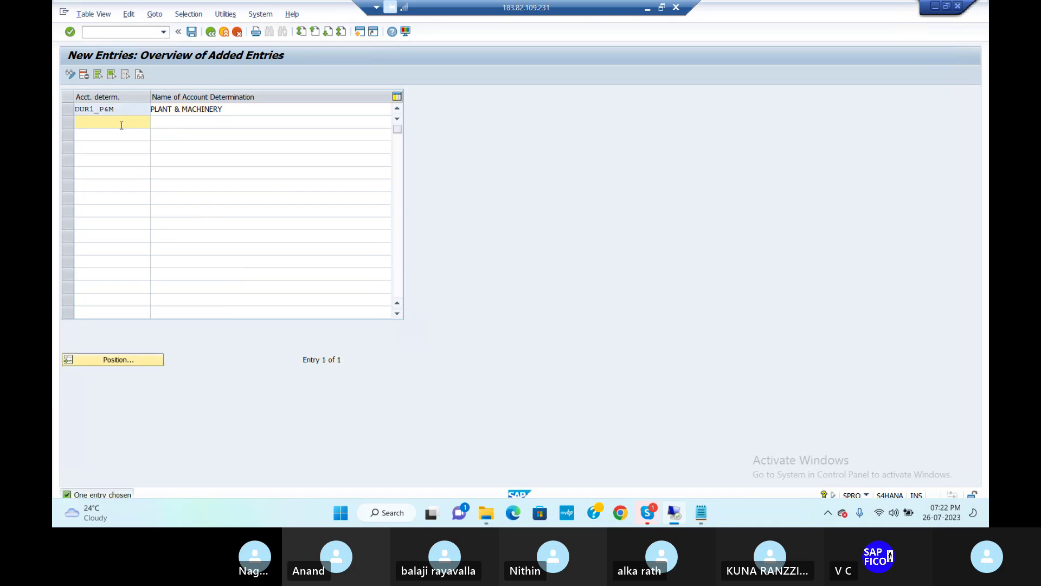
- Add a second account determination DUR1_AUC with the name ASSET UNDER CONSTRUCTION PLANT & MACHINERY
type("AUC")
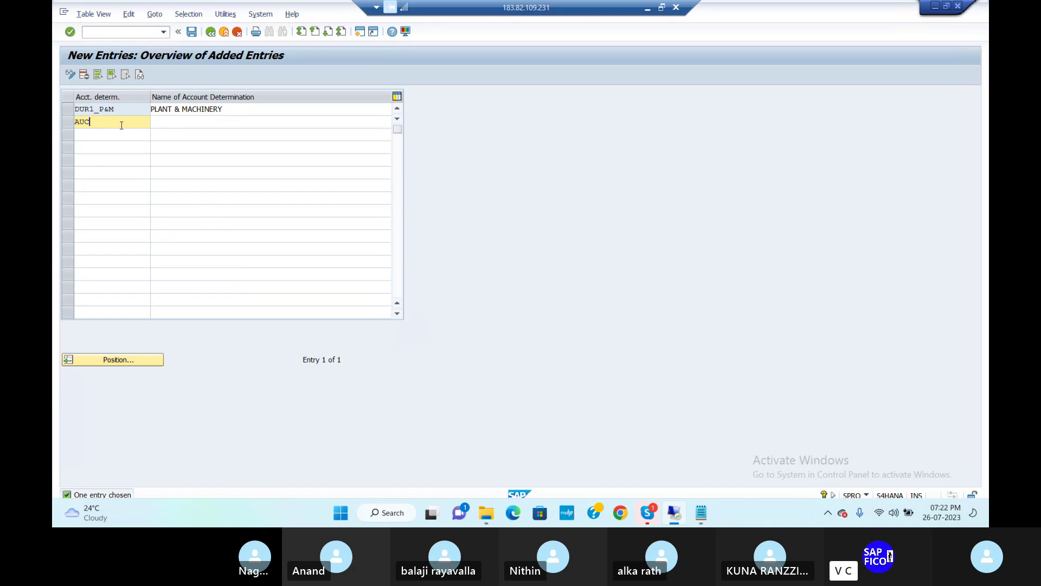
key("BackSpace")
key("BackSpace")
key("BackSpace")
type("DUR1_")
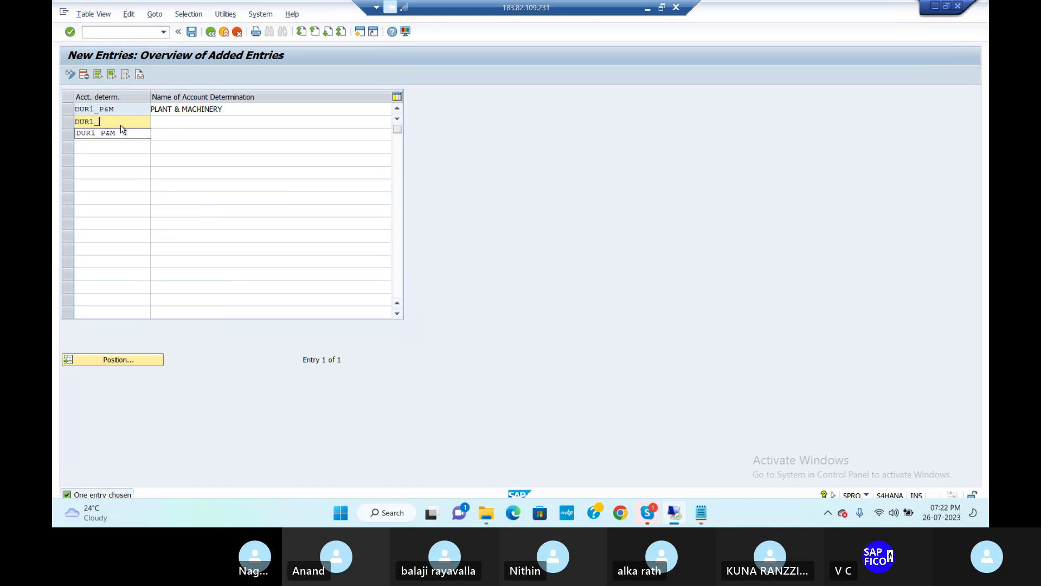
type("AUC")
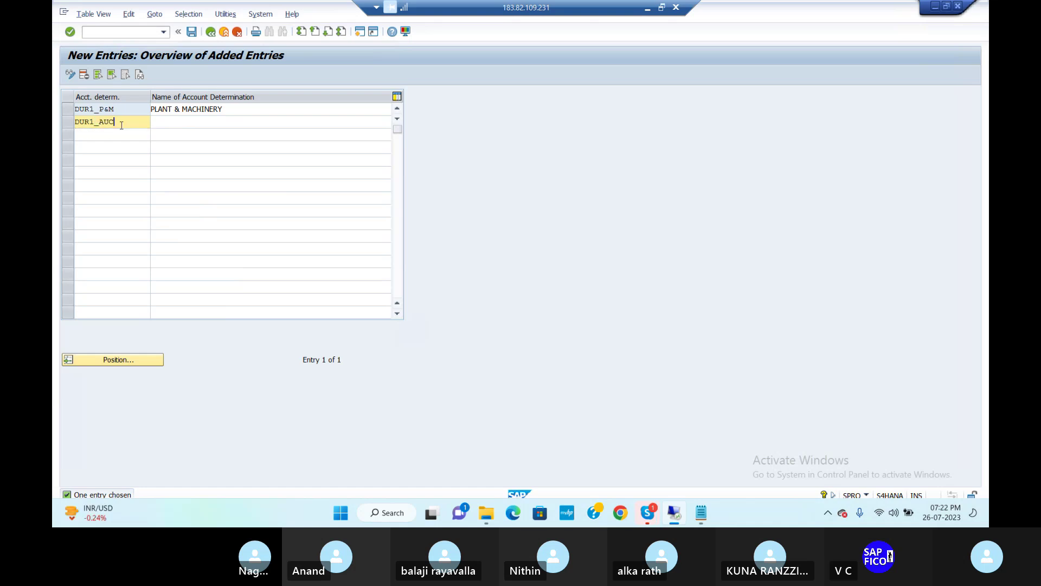
key("Tab")
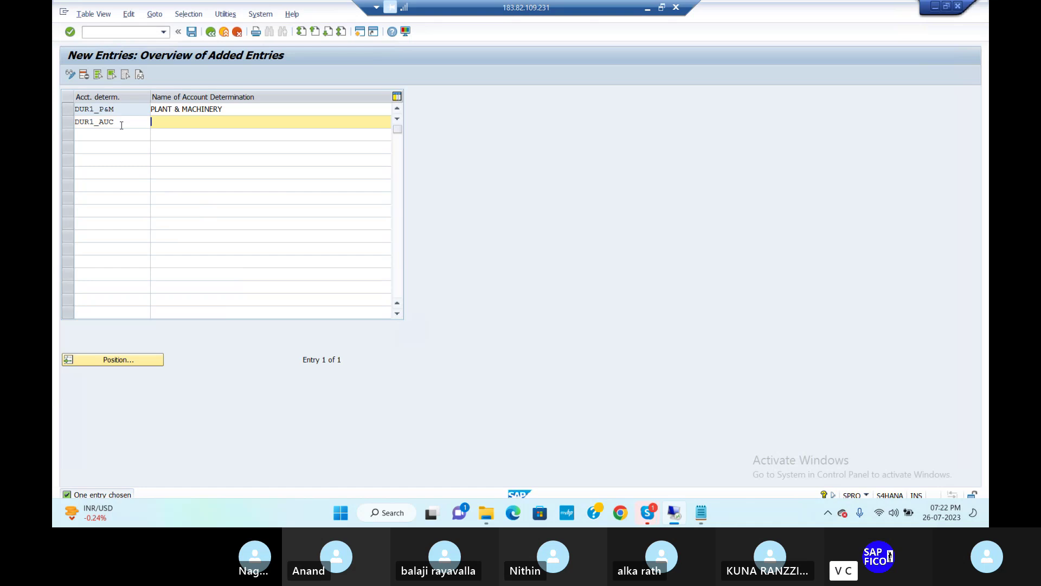
type("ASSET UNDER CONSTRUC")
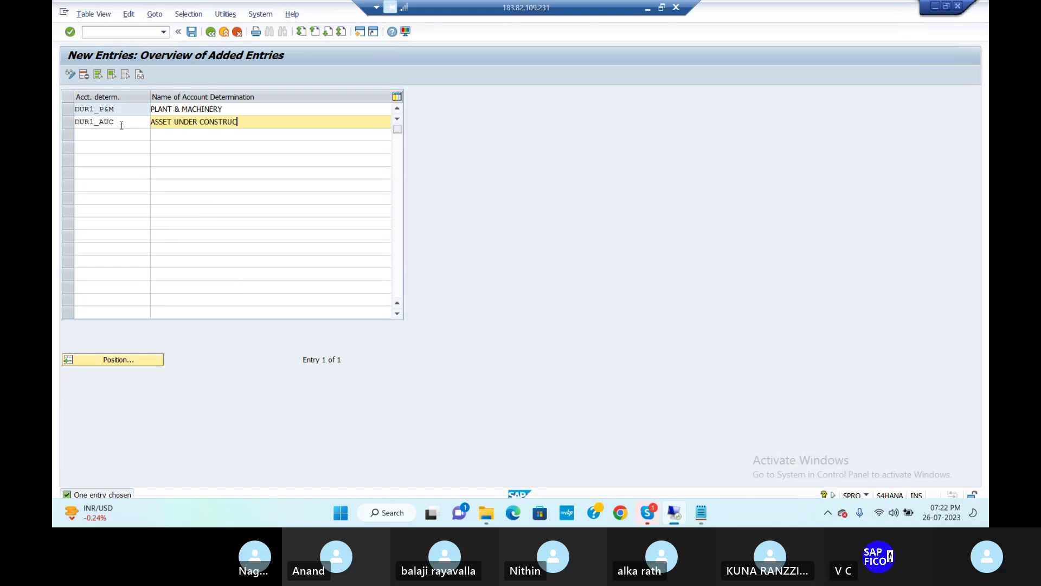
type("TION ")
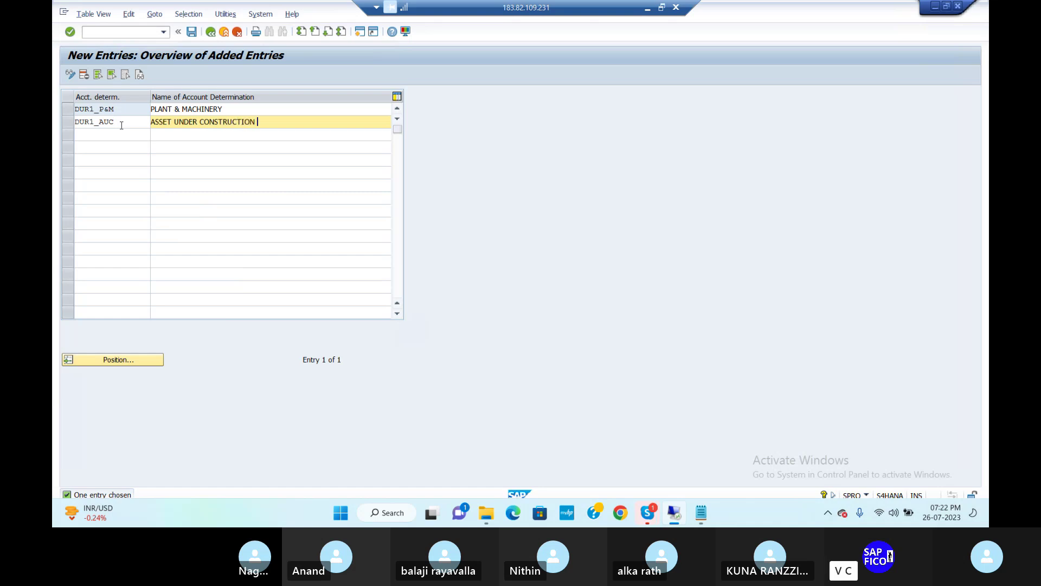
type("PLANT &")
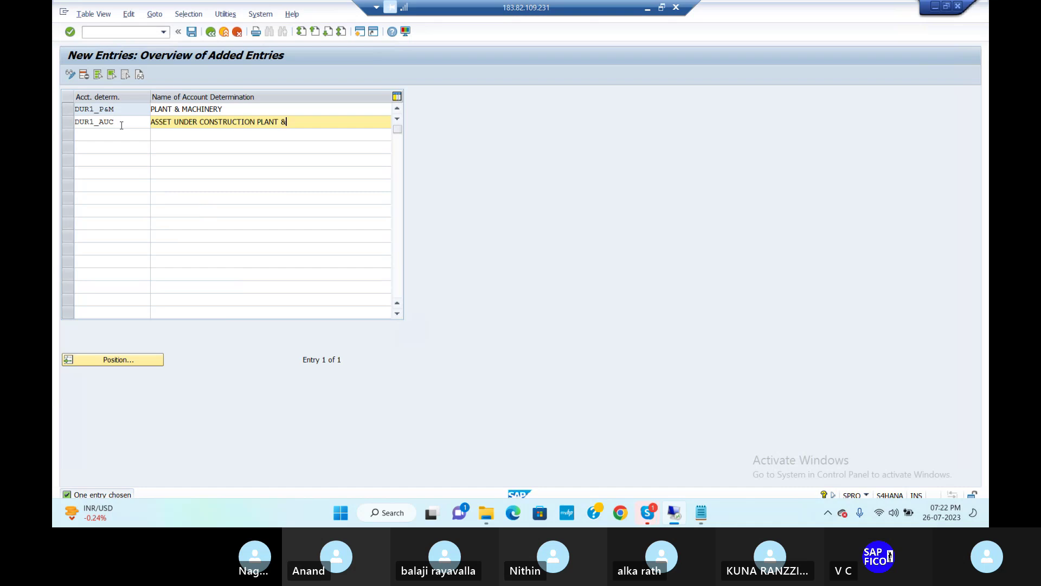
type(" MACHINER")
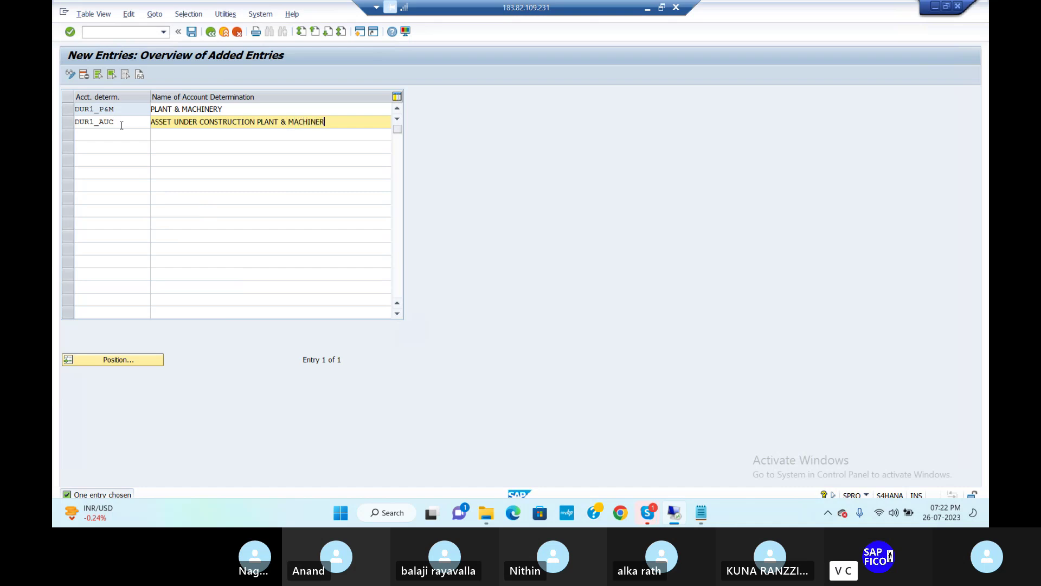
type("Y")
key("Return")
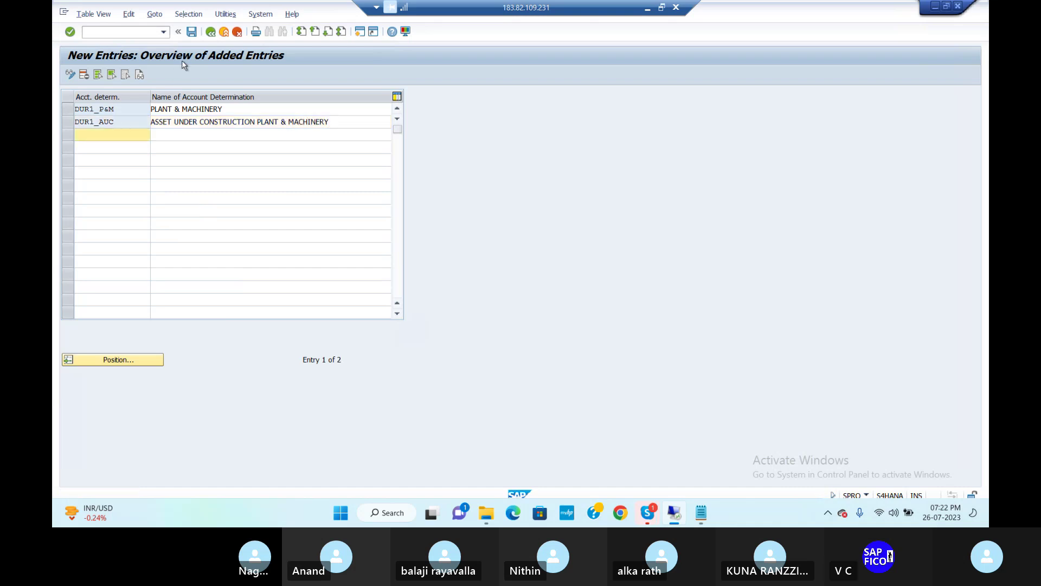
- Save the two new account determinations, accepting the proposed customizing request, and return to the account determination overview
left_click(191, 31)
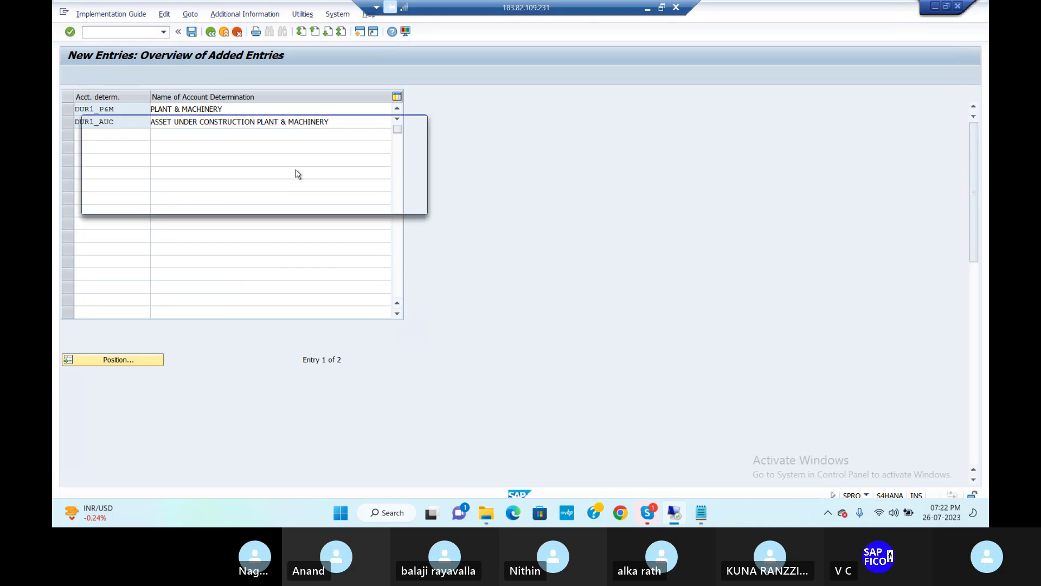
key("Return")
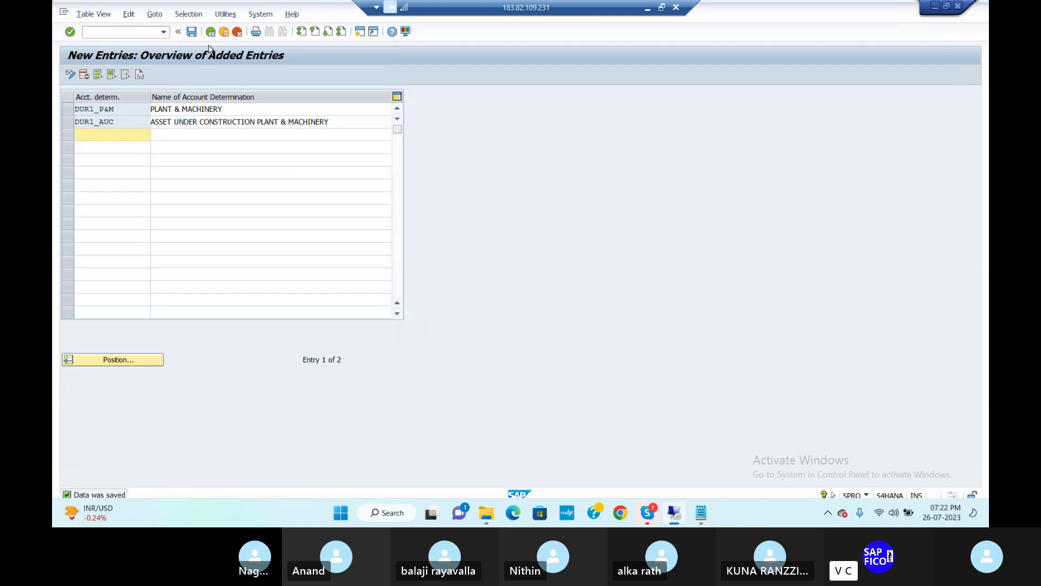
left_click(211, 31)
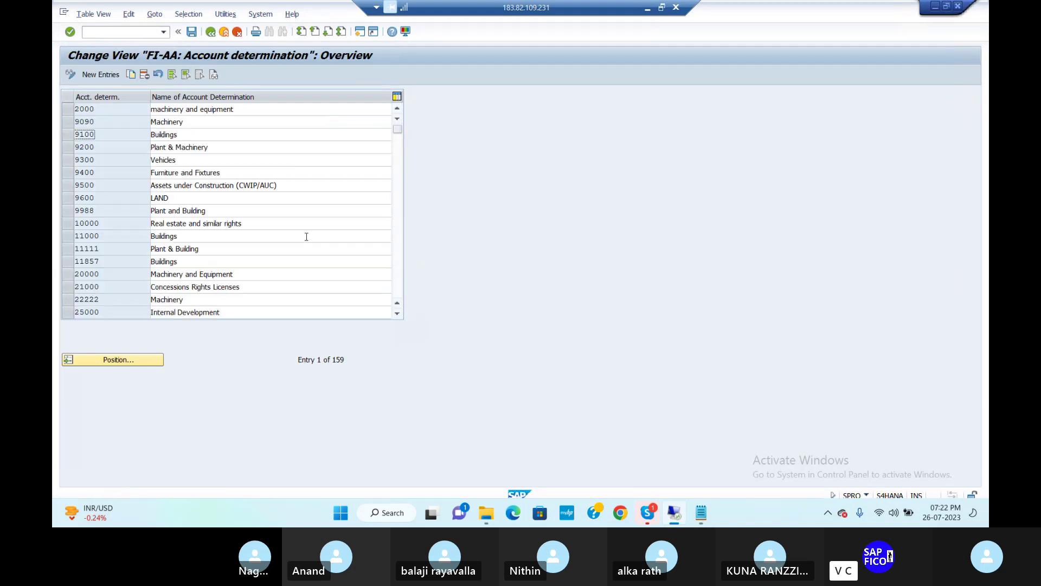
- Switch to the Notepad checklist and insert underscores in the step 4 account determination codes so they read DUR1_P&L and DUR1_AUC
left_click(700, 516)
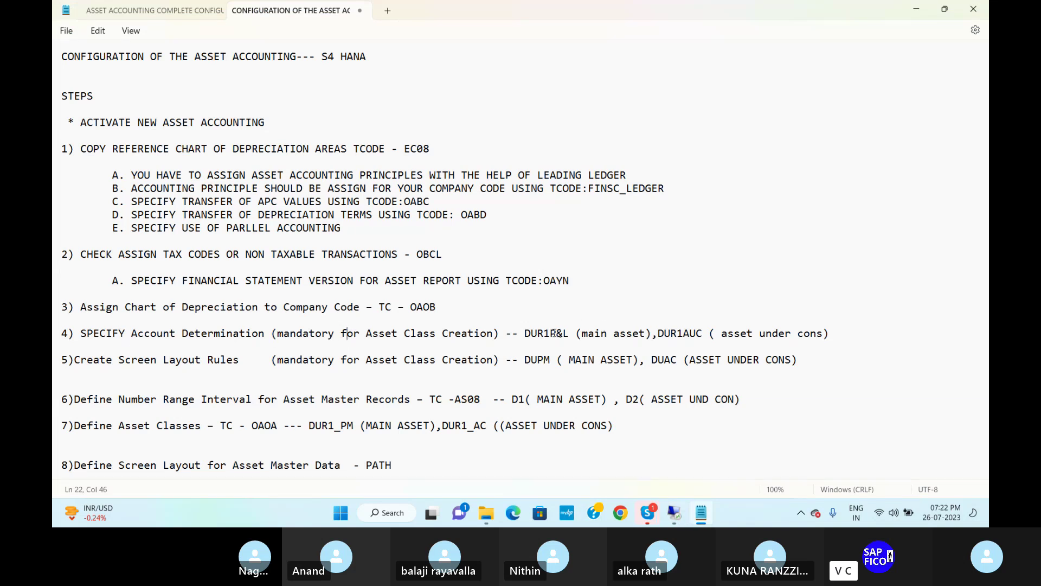
left_click(552, 333)
type("_")
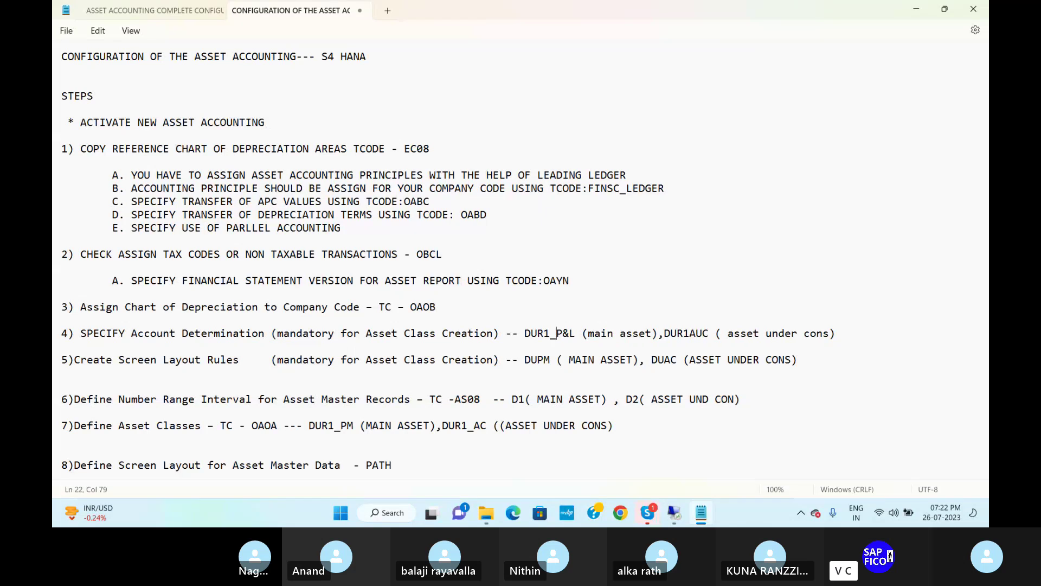
key("Right")
key("Right")
key("Right")
key("Right")
key("Right")
key("Right")
key("Right")
key("Right")
key("Right")
key("Right")
key("Right")
key("Right")
key("Right")
key("Right")
key("Right")
key("Right")
key("Right")
key("Right")
key("Right")
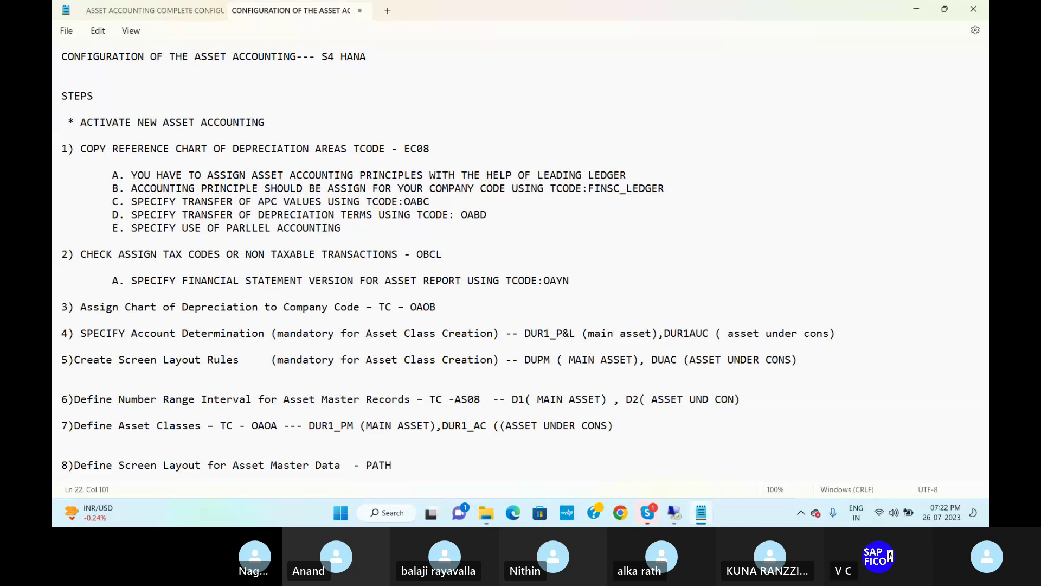
key("Left")
type("_")
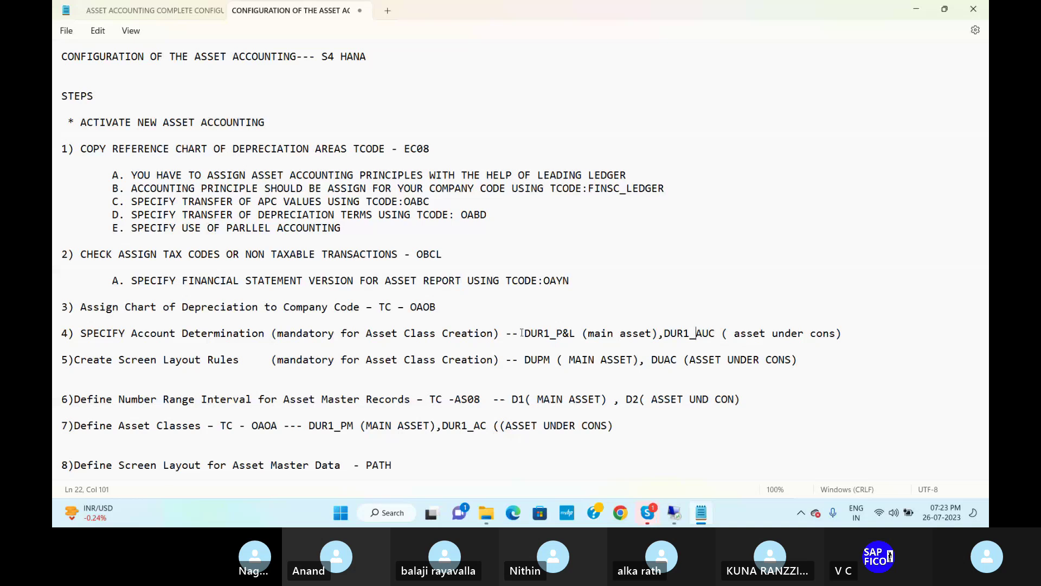
- Review the account determination codes in step 4 and the Create Screen Layout Rules entry in step 5 of the checklist
left_click_drag(524, 332, 844, 333)
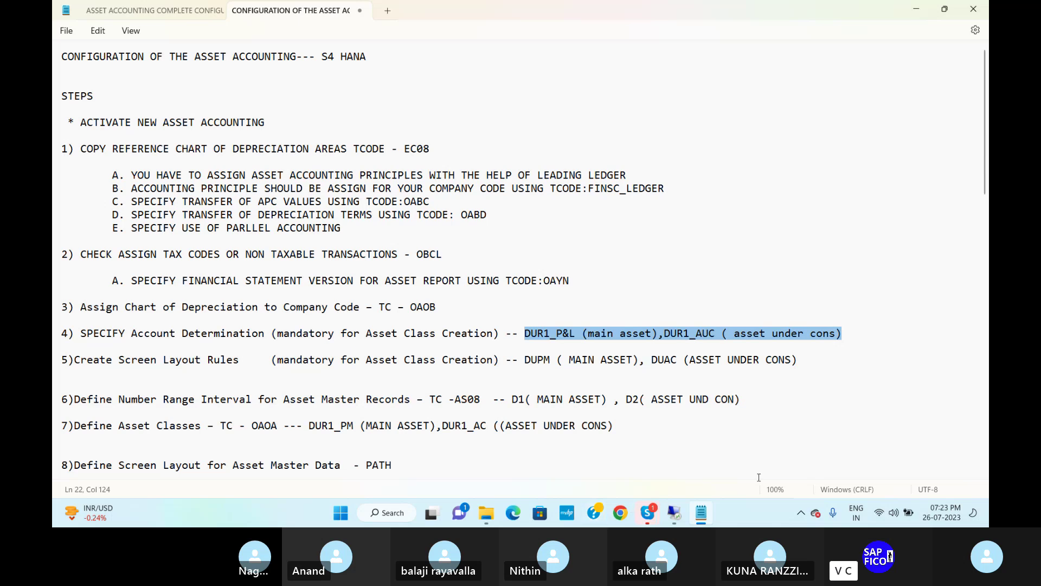
mouse_move(675, 517)
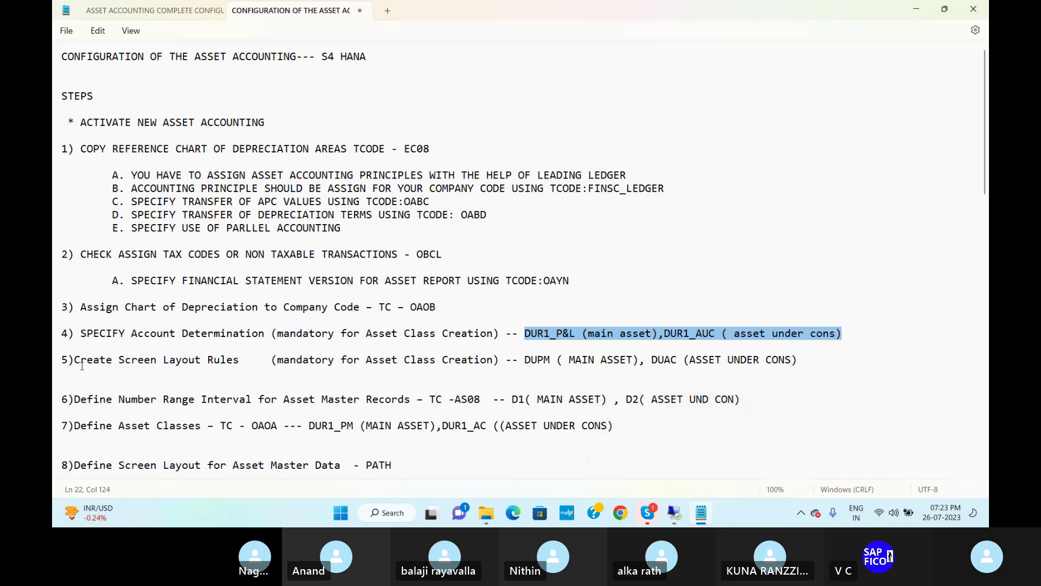
left_click(238, 360)
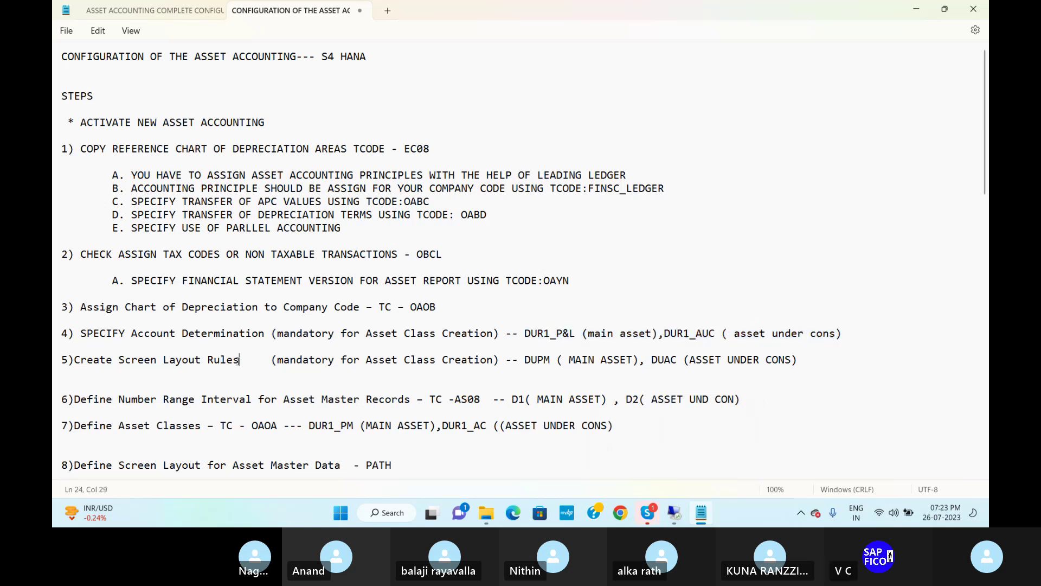
- Switch back to the SAP session, return to the implementation guide and open the Create Screen Layout Rules activity under Asset Classes
left_click(674, 512)
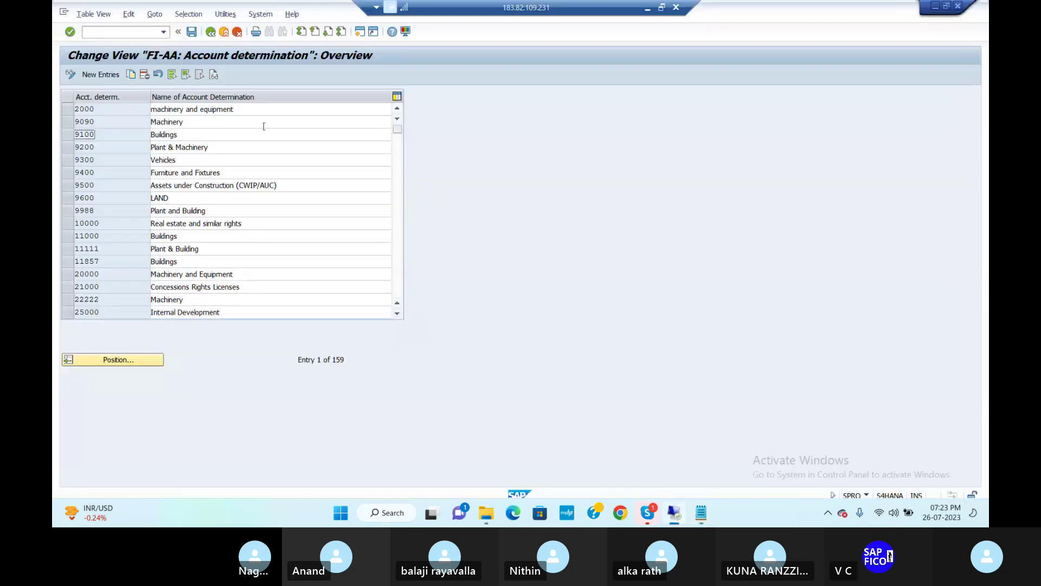
left_click(210, 32)
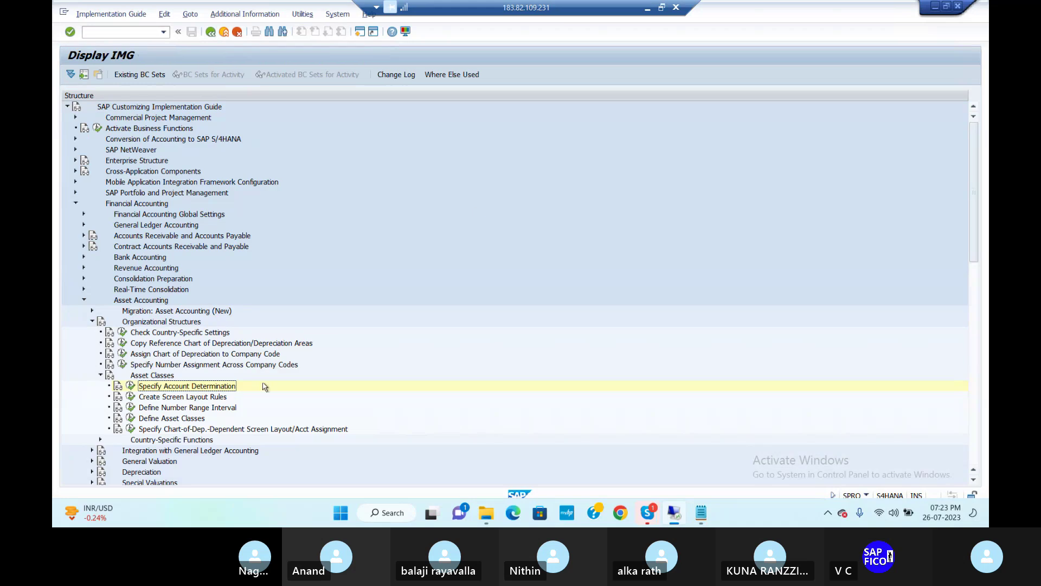
left_click(131, 398)
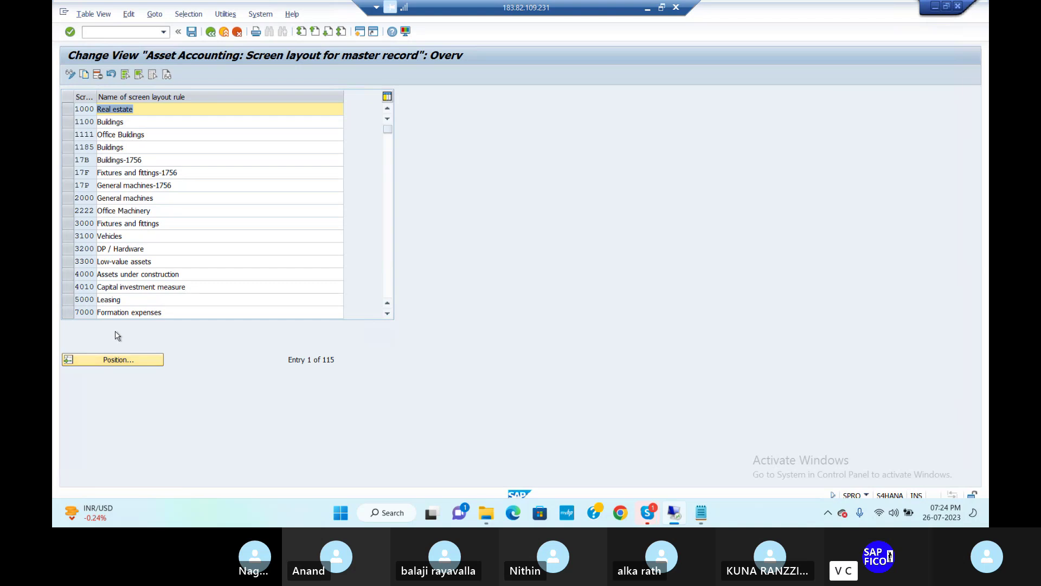
- Copy screen layout rules 1000 and 4000 together, giving the first copy the code DUPL and the name PLANT & MACHINERY
left_click(69, 112)
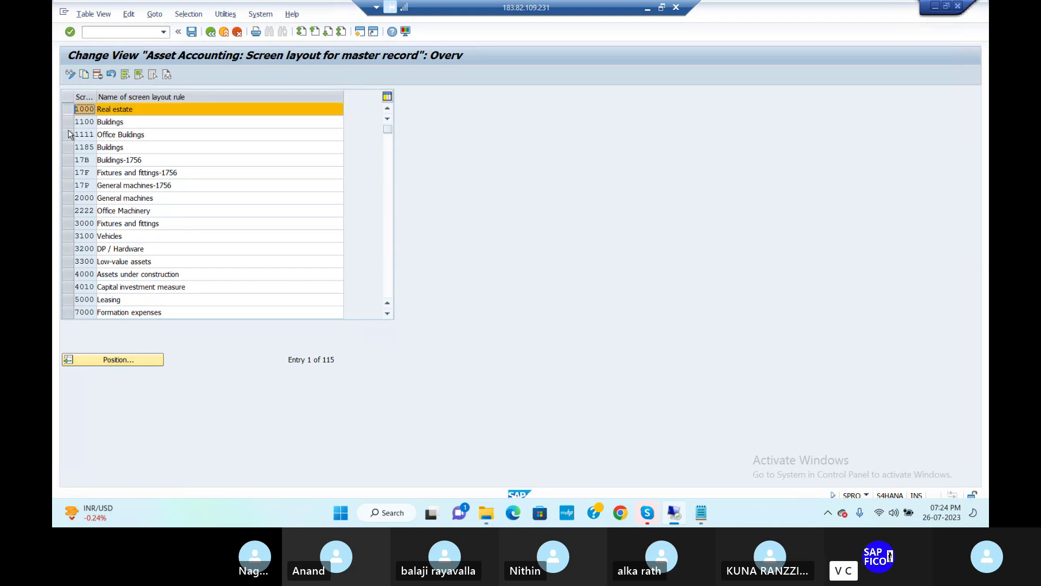
left_click(65, 277)
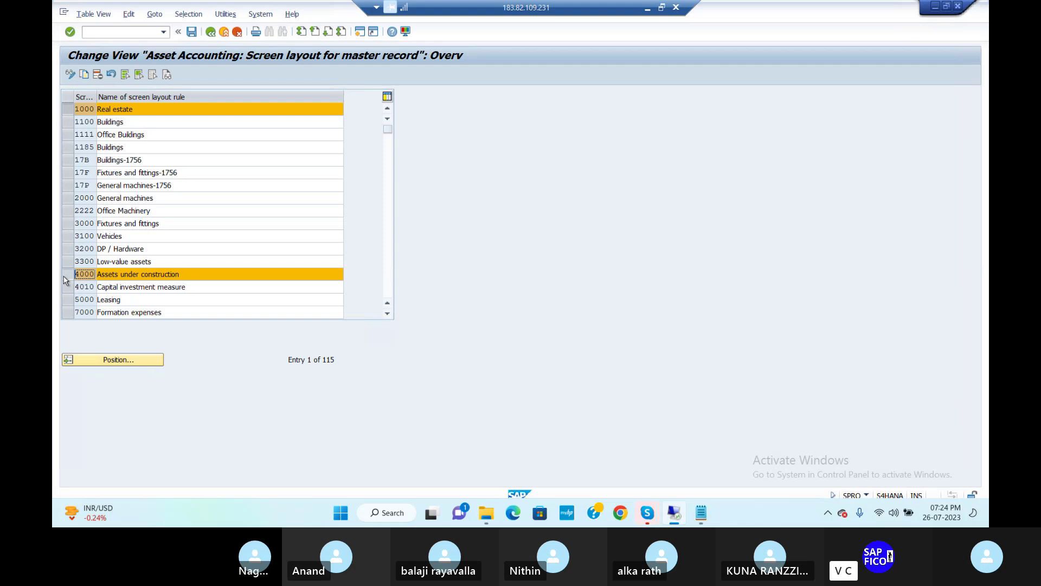
left_click(86, 74)
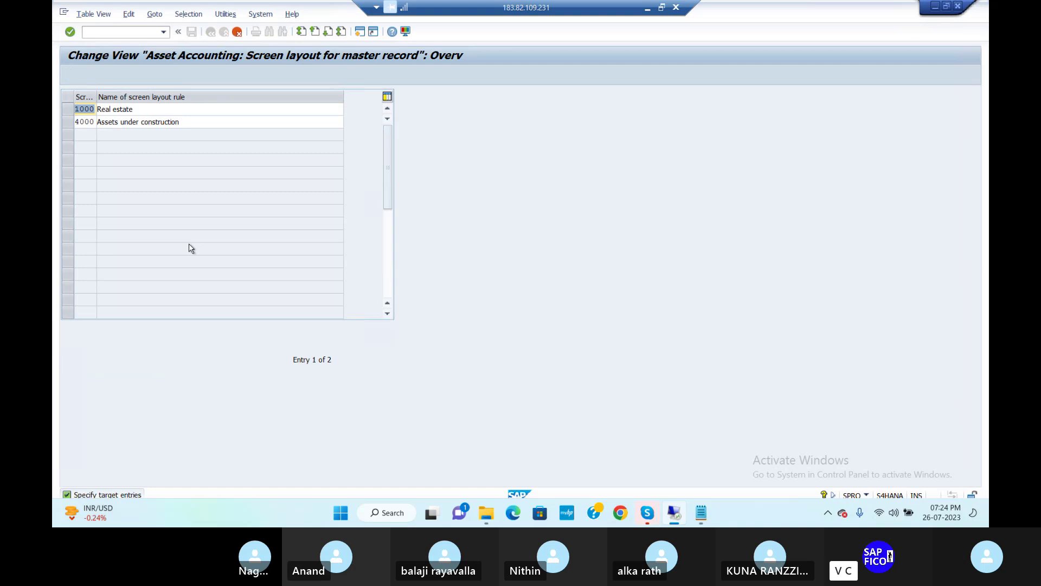
type("DUPL")
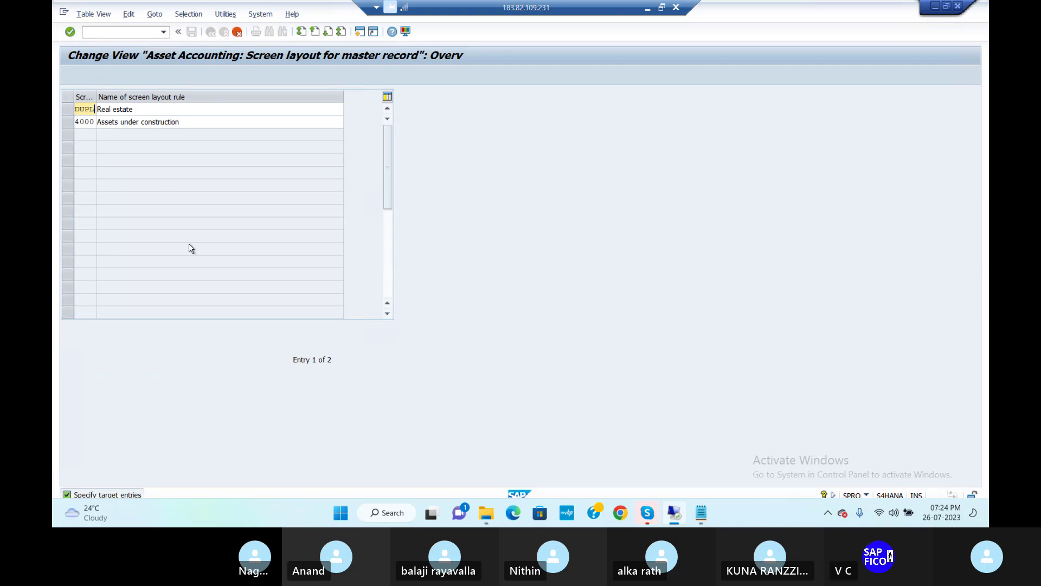
key("Tab")
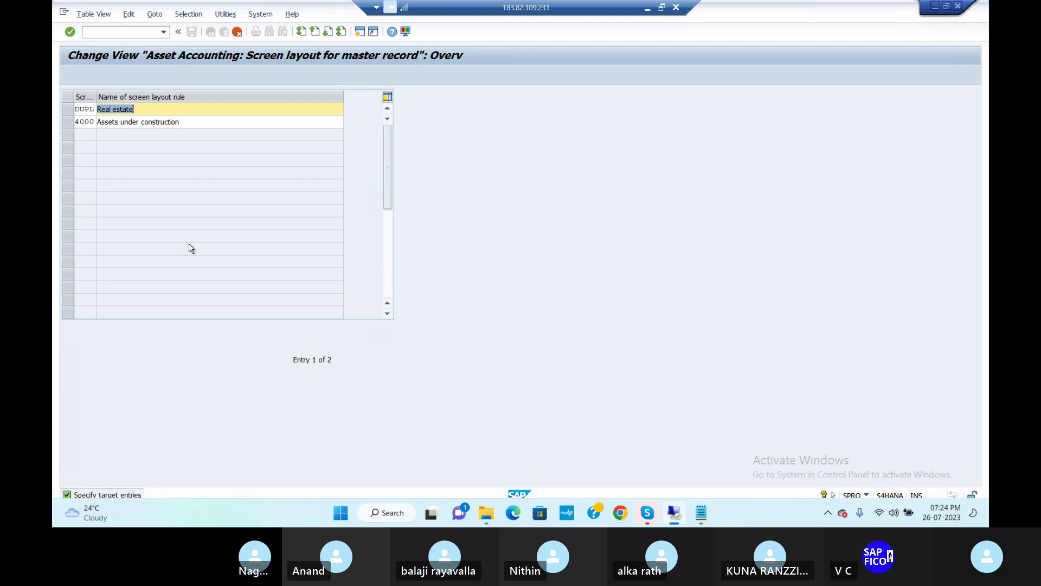
type("PLANT & MACHINERY")
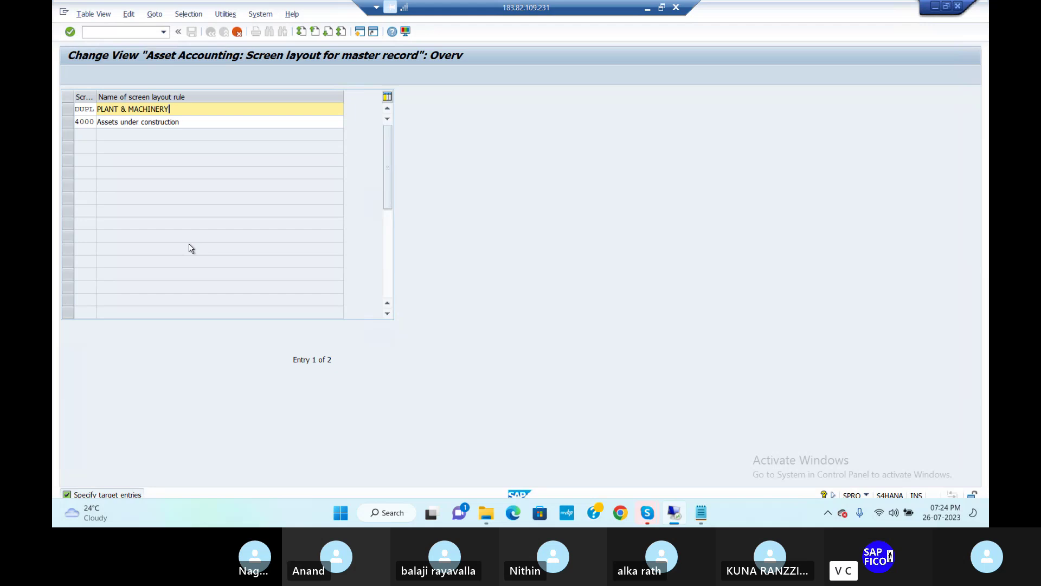
key("Tab")
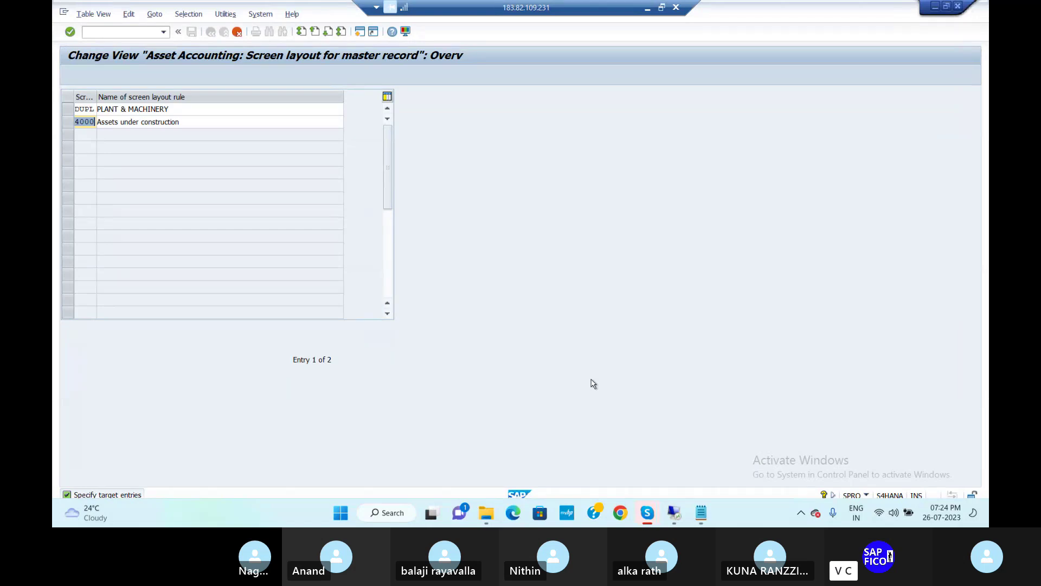
- Give the copy of rule 4000 the code DAUC and the name ASSET UNDER CONSTRUCTION
left_click(88, 121)
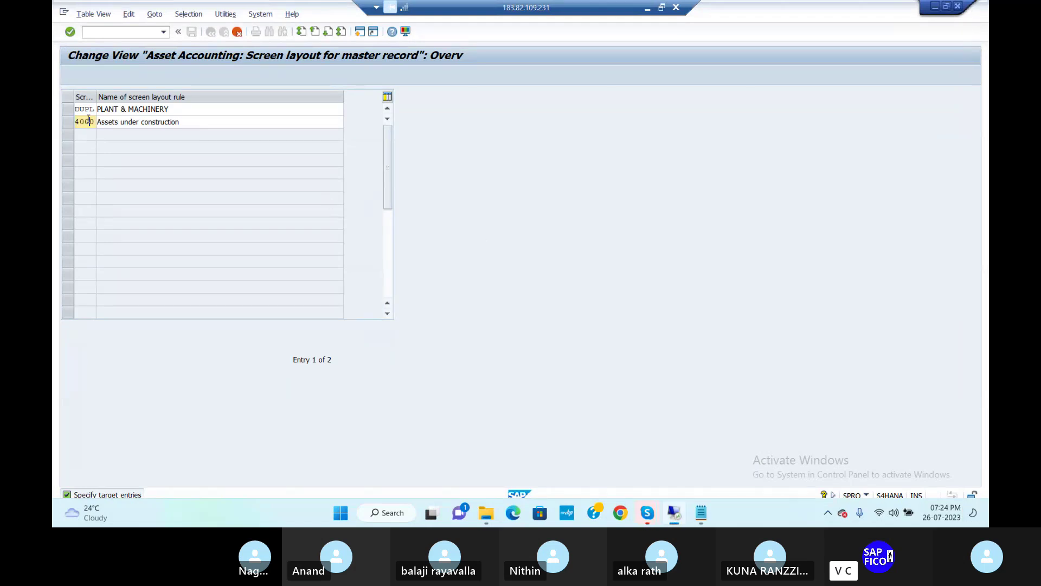
left_click_drag(93, 121, 73, 123)
type("A")
type("AUC")
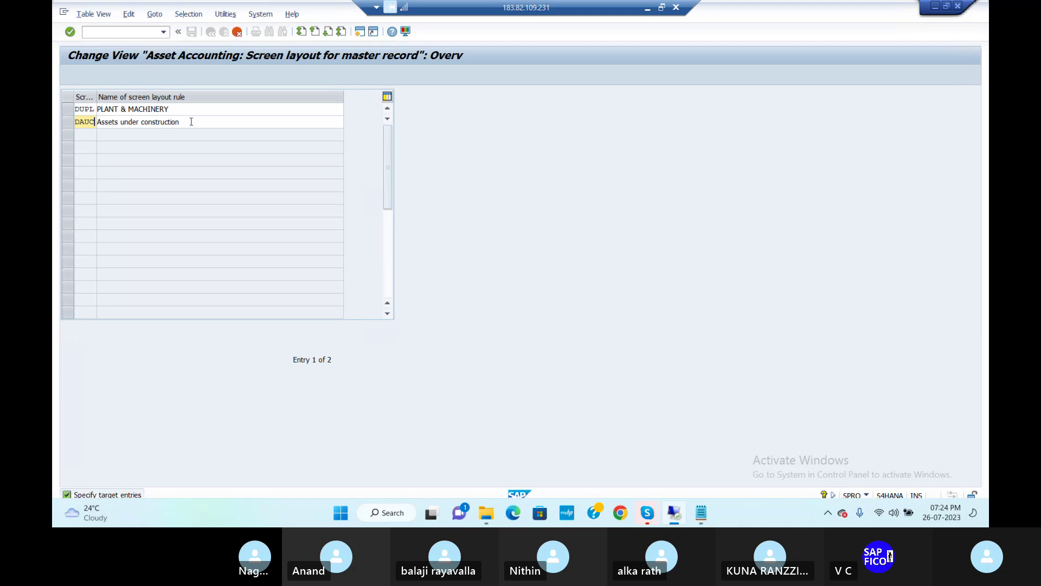
key("Tab")
type("AS")
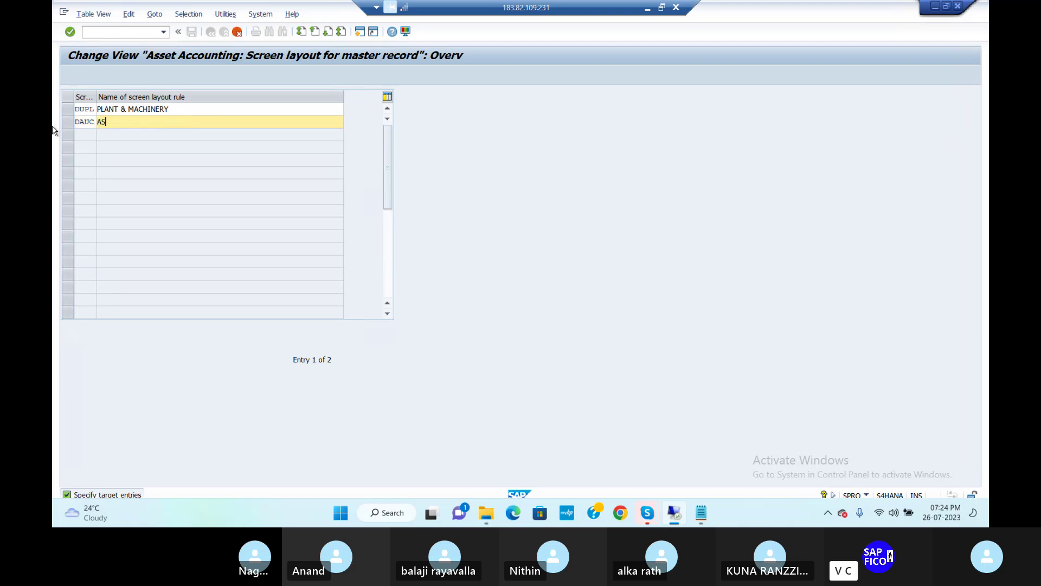
type("SET UNDER CON")
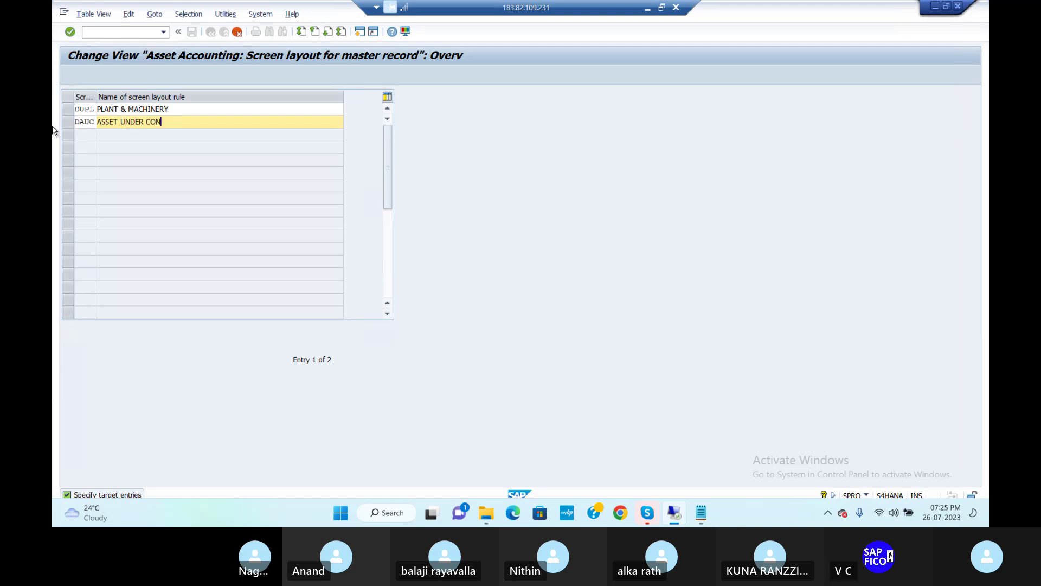
type("STRUCION")
key("BackSpace")
key("BackSpace")
key("BackSpace")
type("TION")
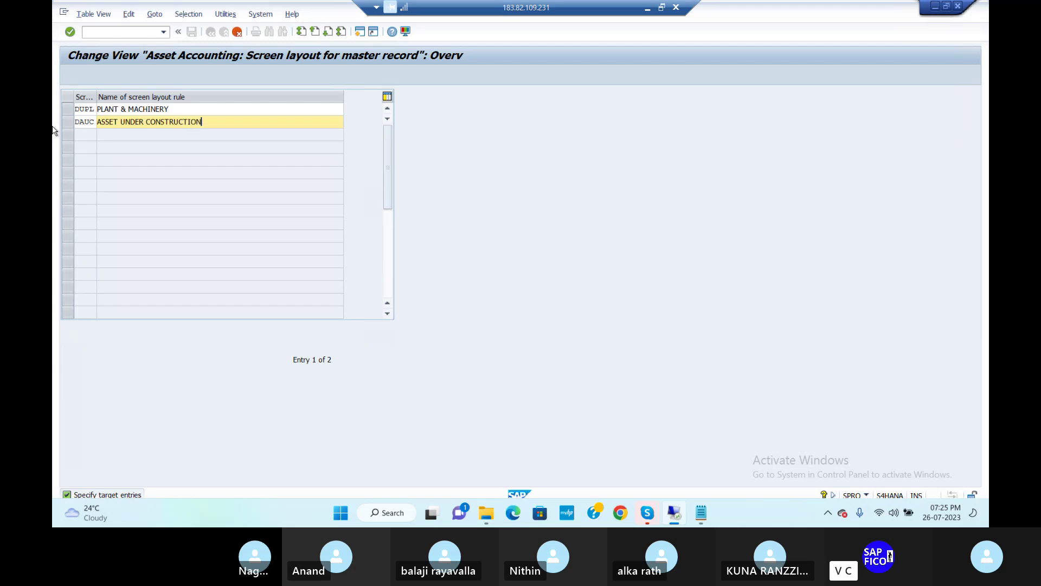
- Accept the two copied screen layout rules and save them under the proposed customizing request
key("Return")
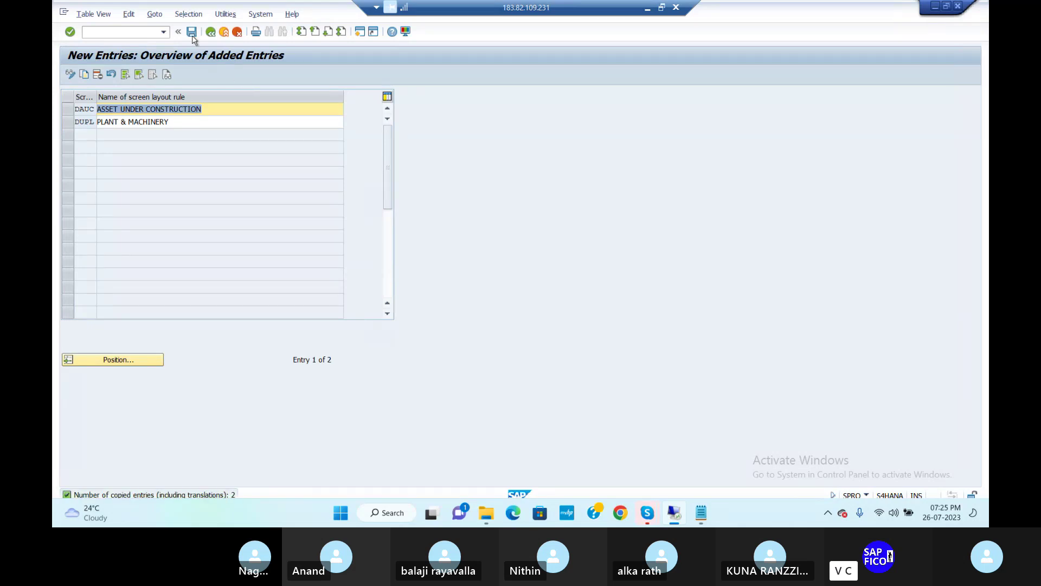
left_click(192, 31)
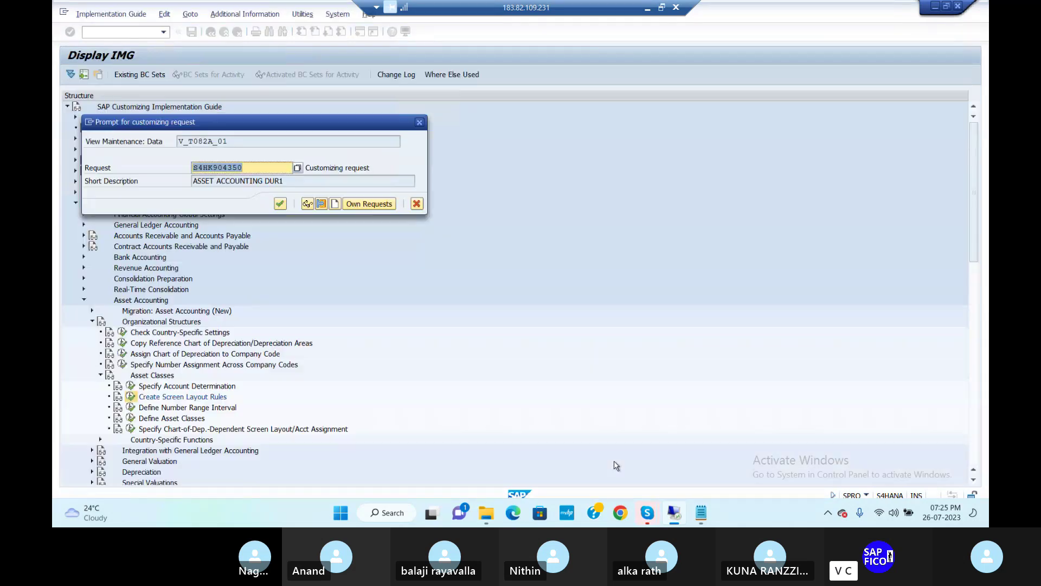
left_click(280, 204)
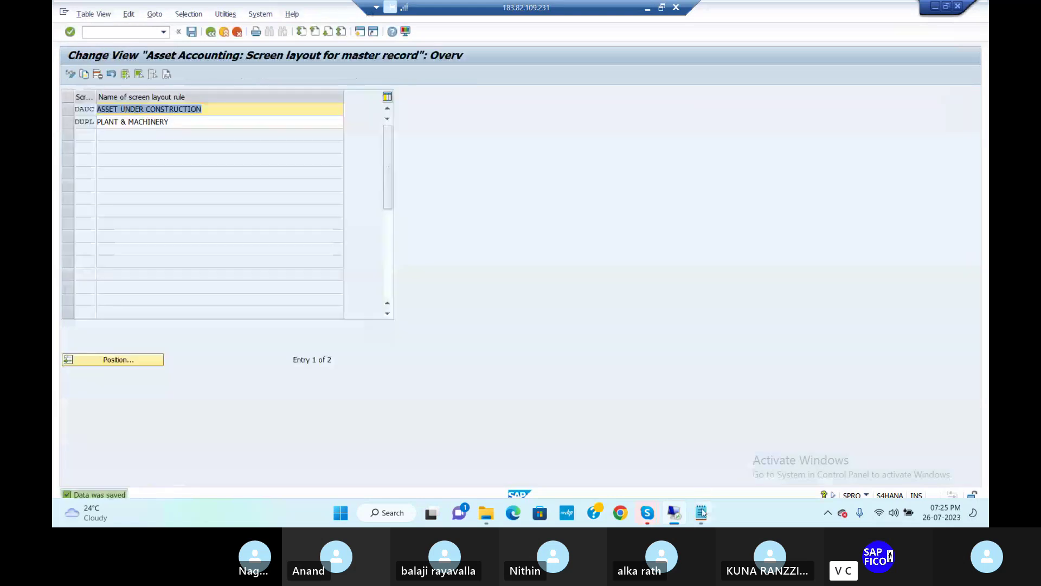
- Switch to the Notepad checklist and change the step 5 screen layout codes to DUPL for the main asset and DAUC for asset under construction
left_click(701, 512)
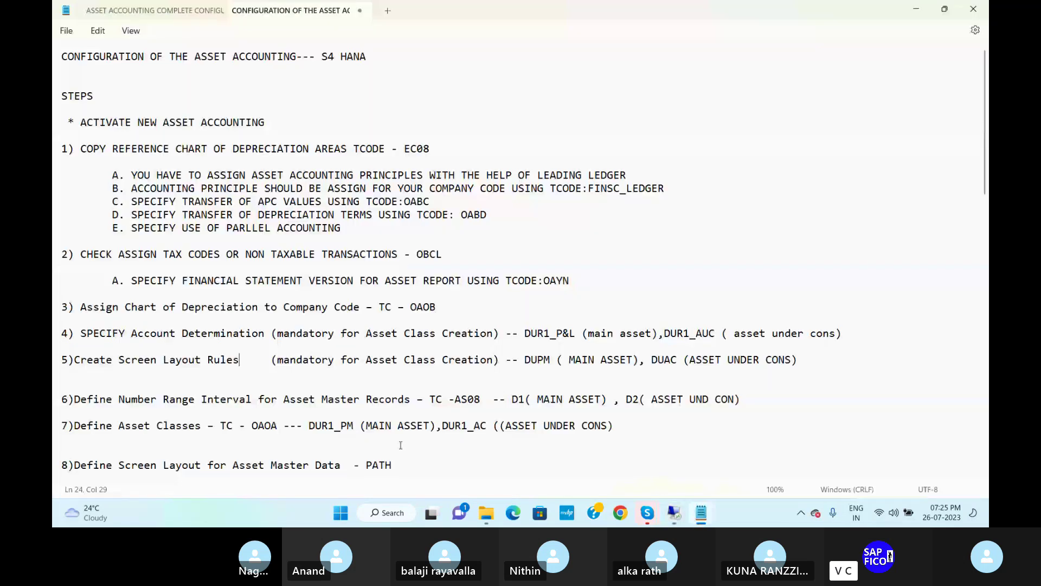
left_click_drag(523, 359, 550, 359)
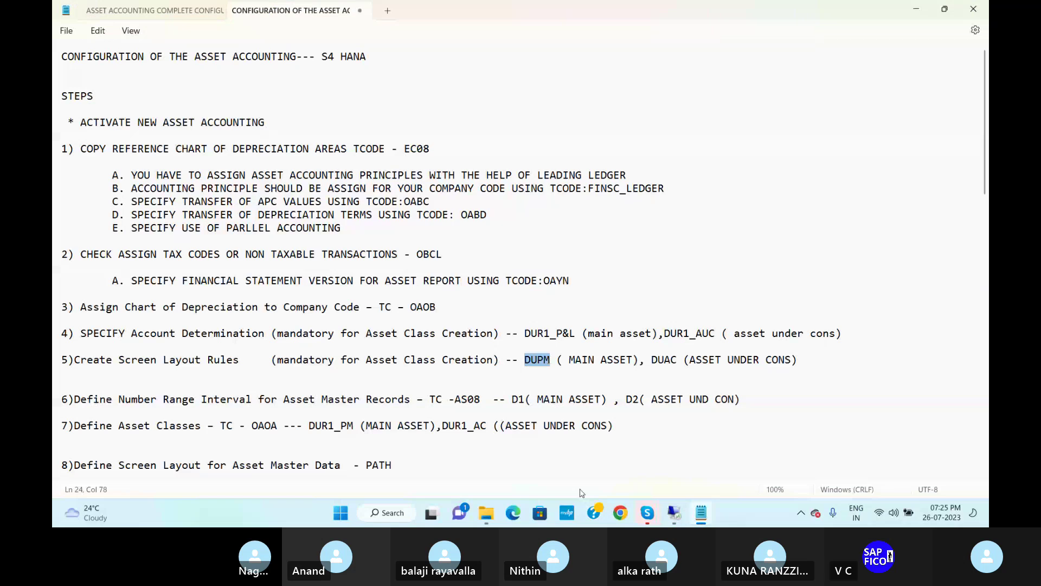
type("DUPL")
left_click(626, 359)
key("Delete")
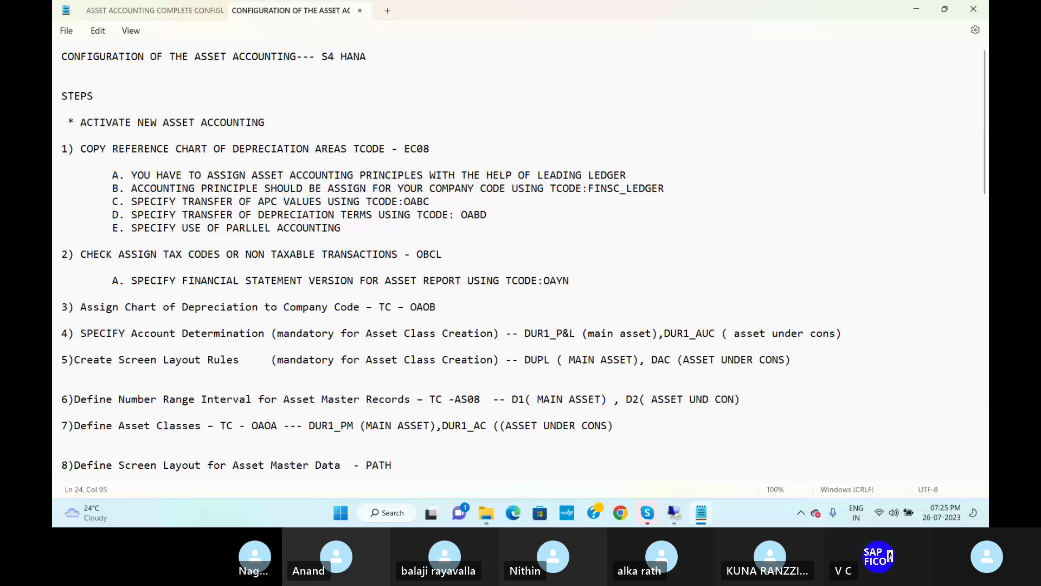
type("U")
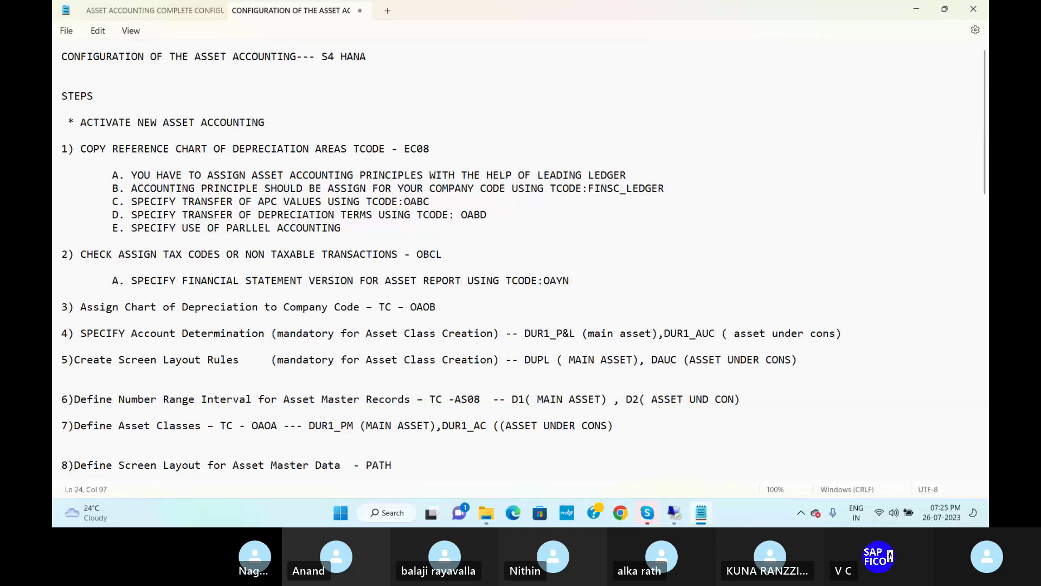
- Review the screen layout codes in step 5 and the number range transaction code in step 6 of the checklist
left_click_drag(834, 363, 518, 360)
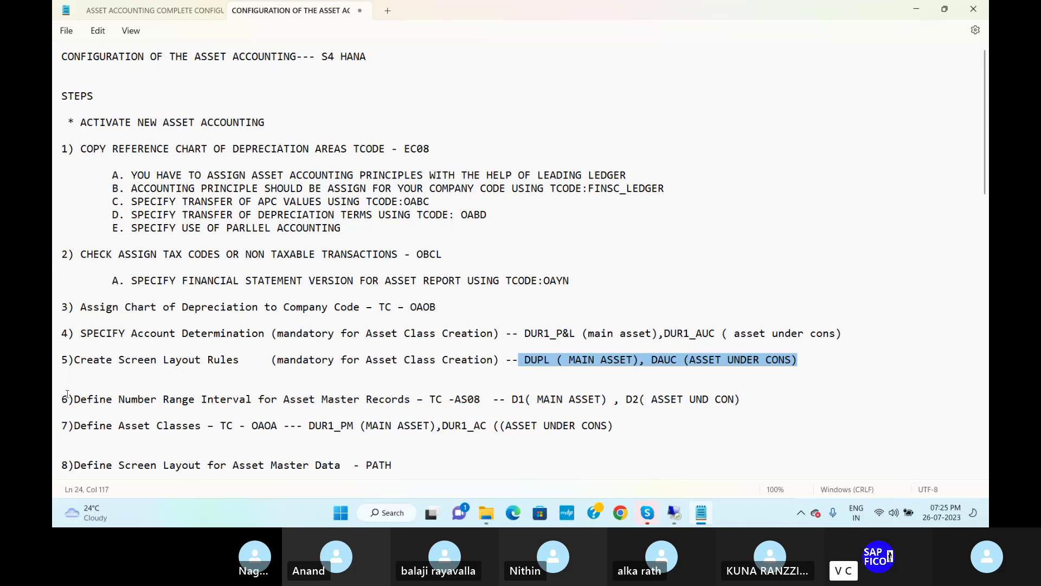
left_click(100, 400)
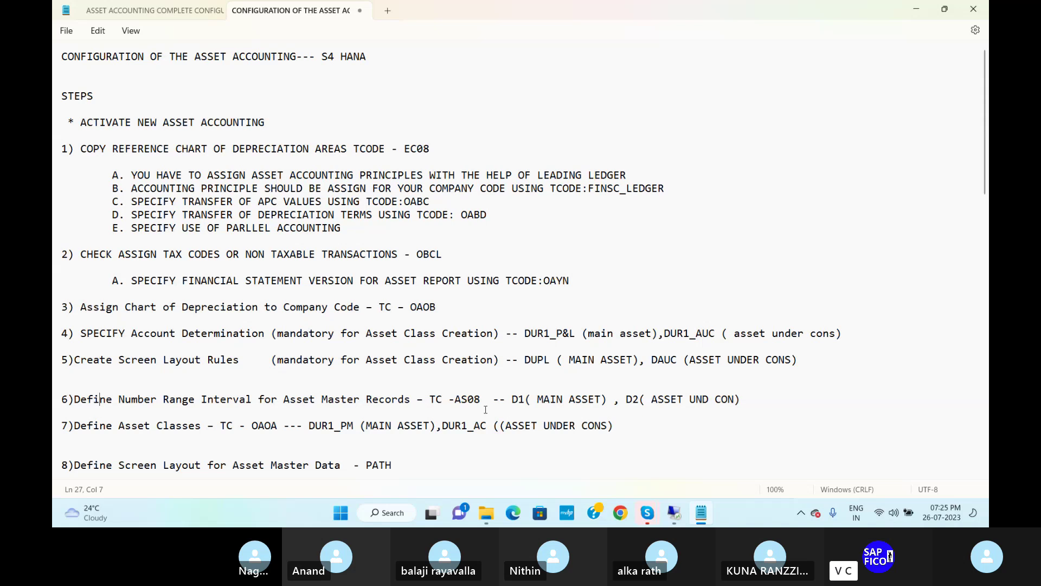
left_click_drag(457, 399, 481, 401)
- Switch to the SAP session, return to the implementation guide and open the Define Number Range Interval activity
mouse_move(679, 515)
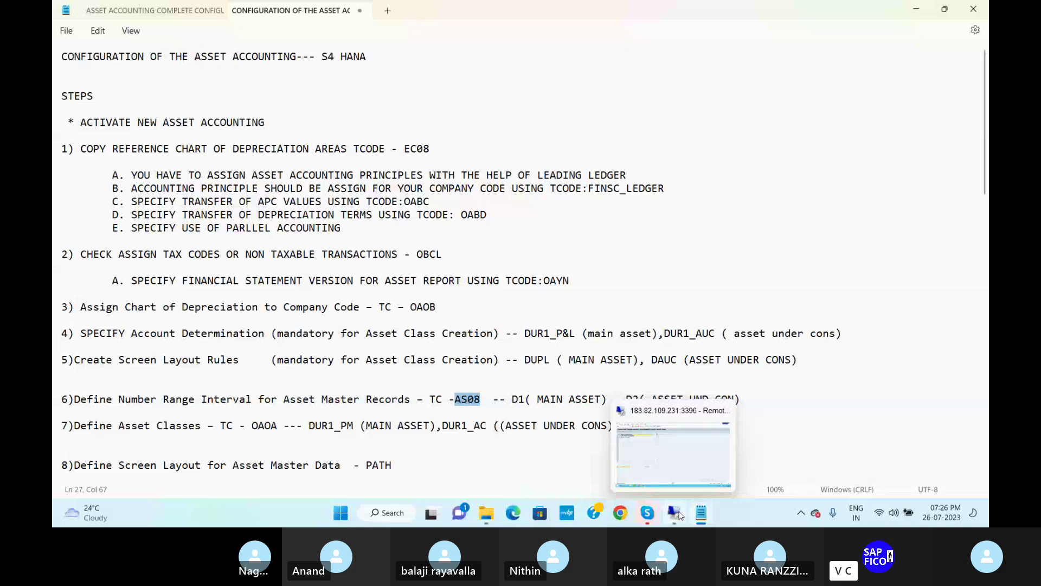
left_click(672, 455)
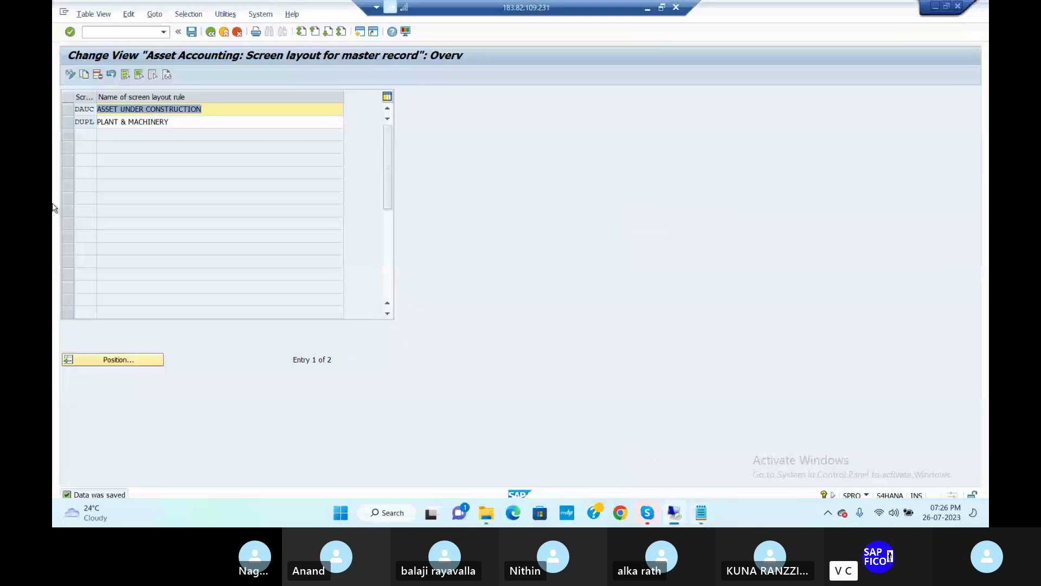
left_click(145, 33)
type("/NAS")
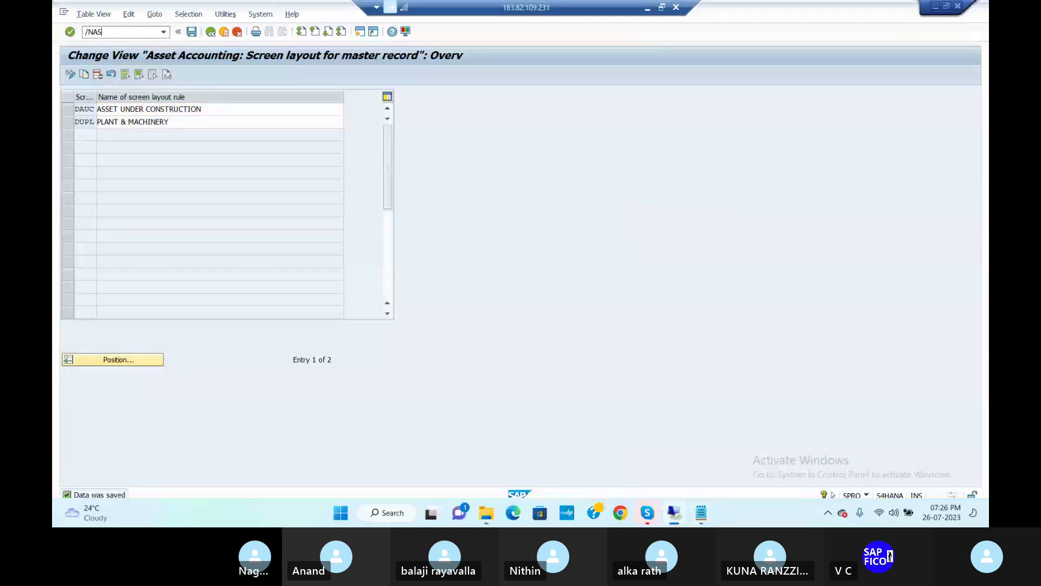
key("Return")
left_click(211, 32)
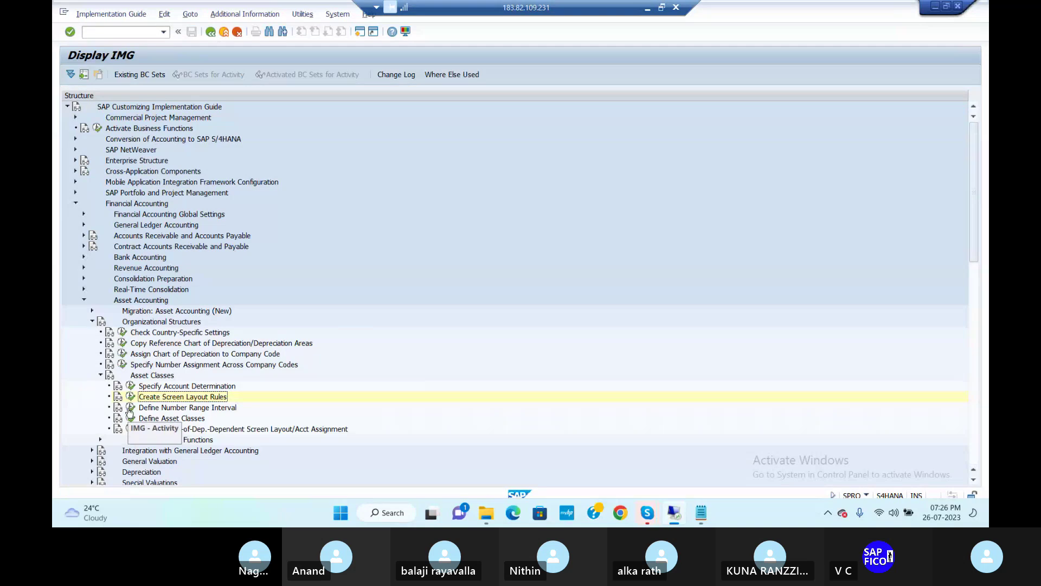
left_click(131, 408)
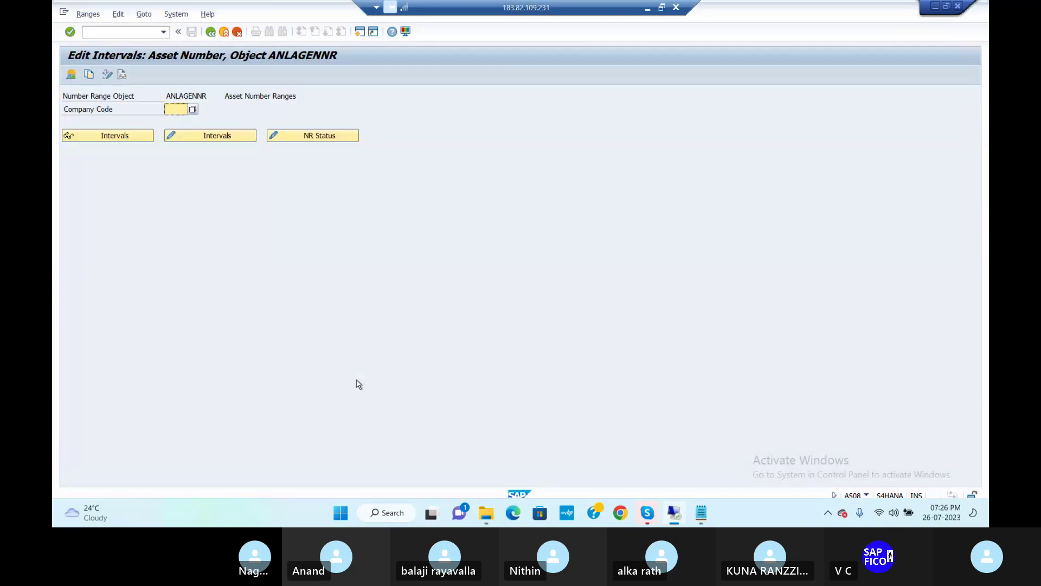
- Enter company code DUR1 for the asset number ranges and open its intervals for editing
left_click(178, 110)
type("DUR1")
double_click(178, 110)
left_click(211, 135)
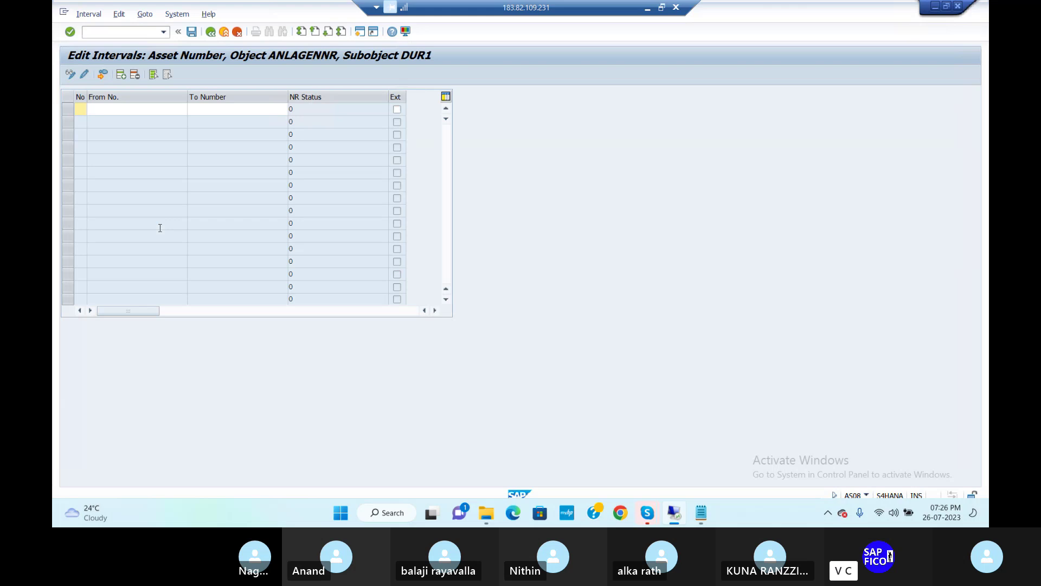
- Enter number range interval D1 for company code DUR1, running from 1000 to 2000
type("D1")
key("Tab")
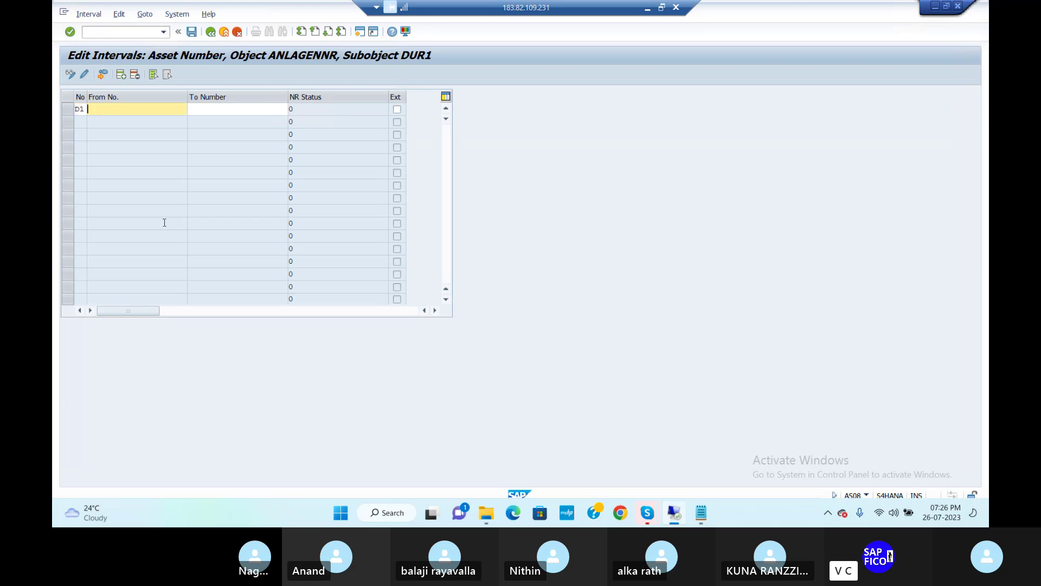
type("1000")
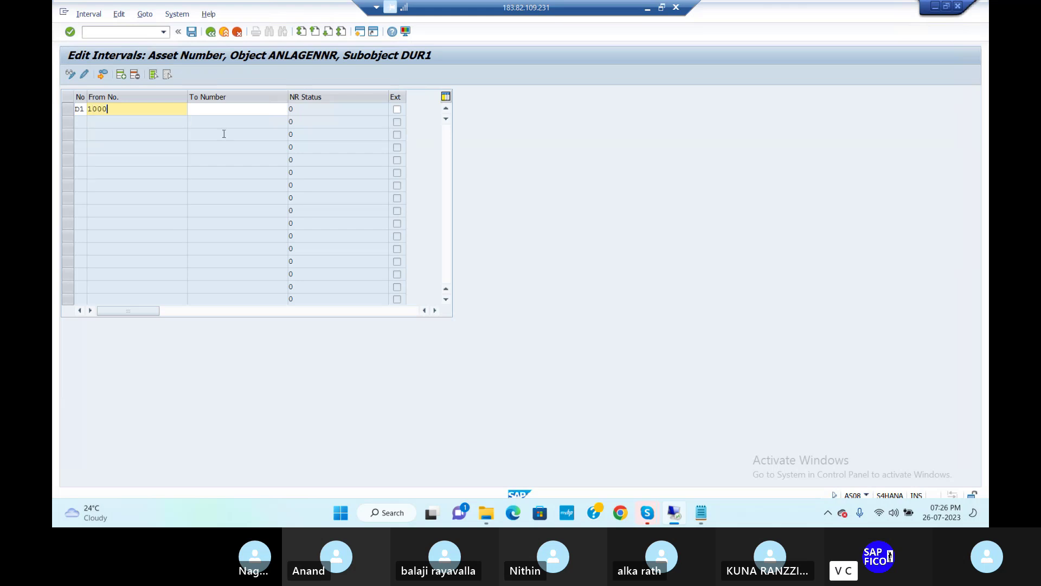
key("Tab")
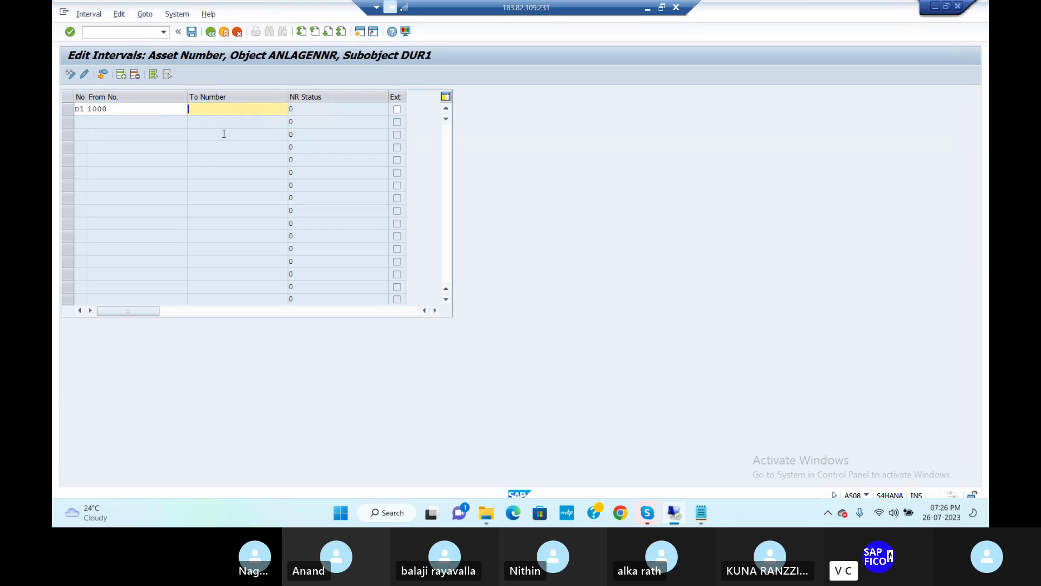
type("2")
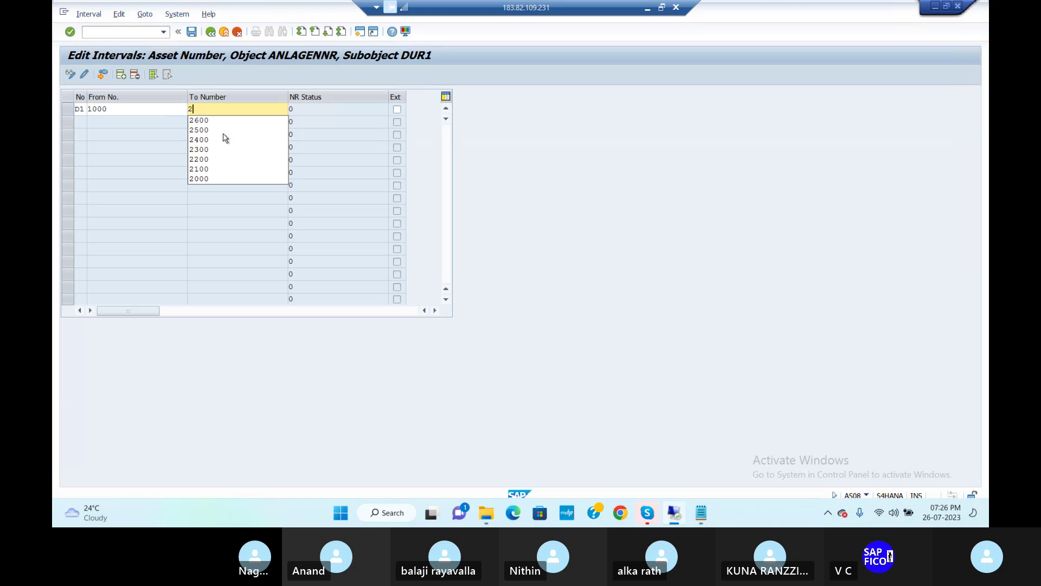
key("BackSpace")
type("50")
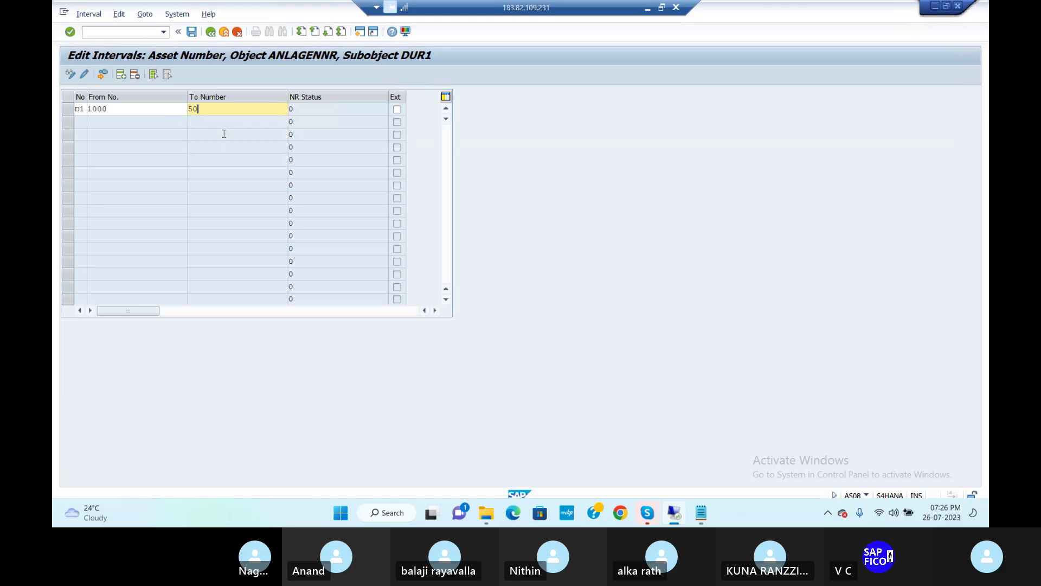
key("BackSpace")
key("BackSpace")
type("2000")
key("Return")
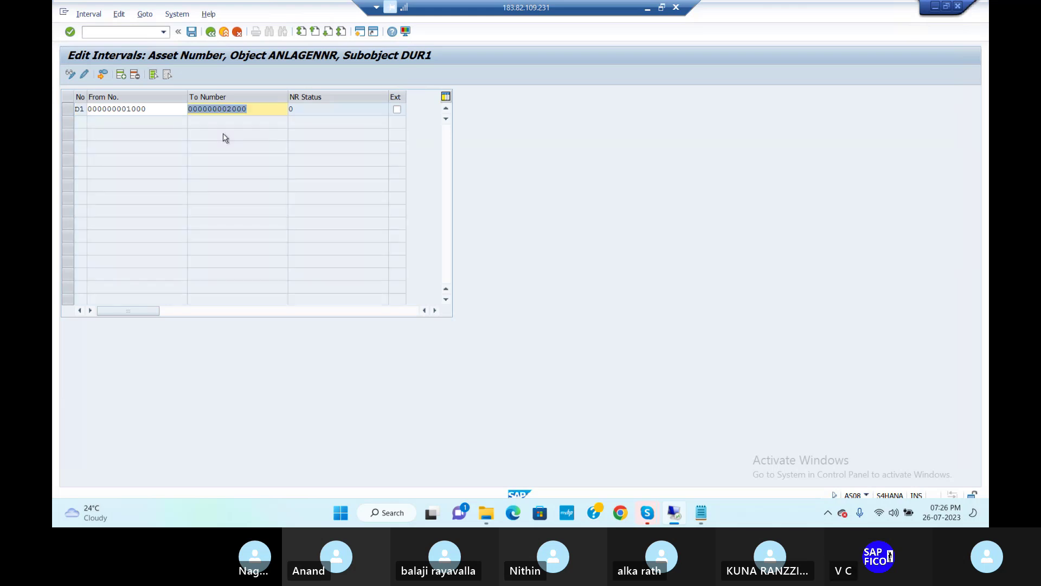
- Add interval D2 from 2001 to 3000 and save the asset number ranges, acknowledging the transport notice
left_click(121, 75)
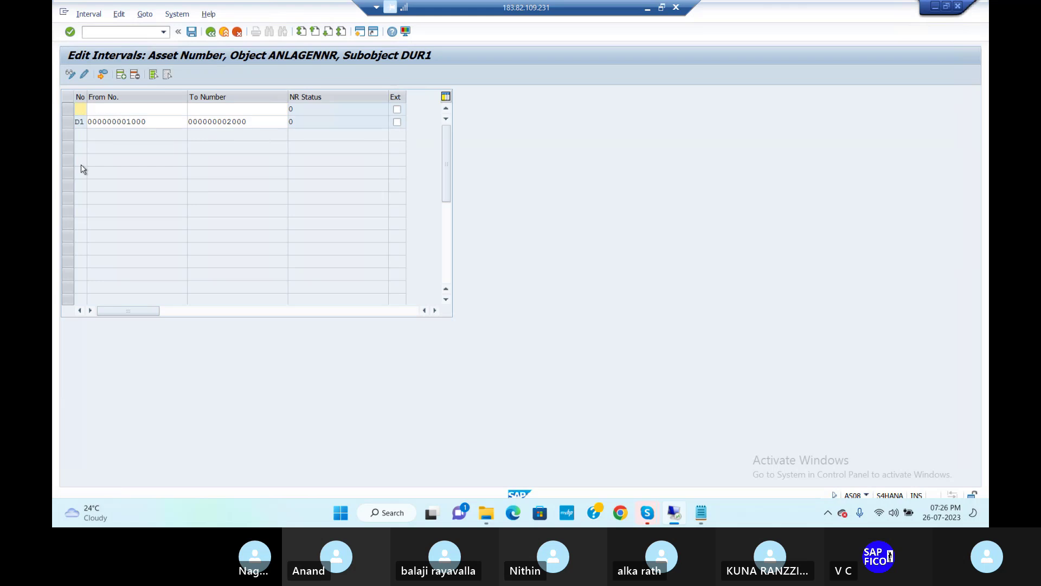
type("D2")
key("Tab")
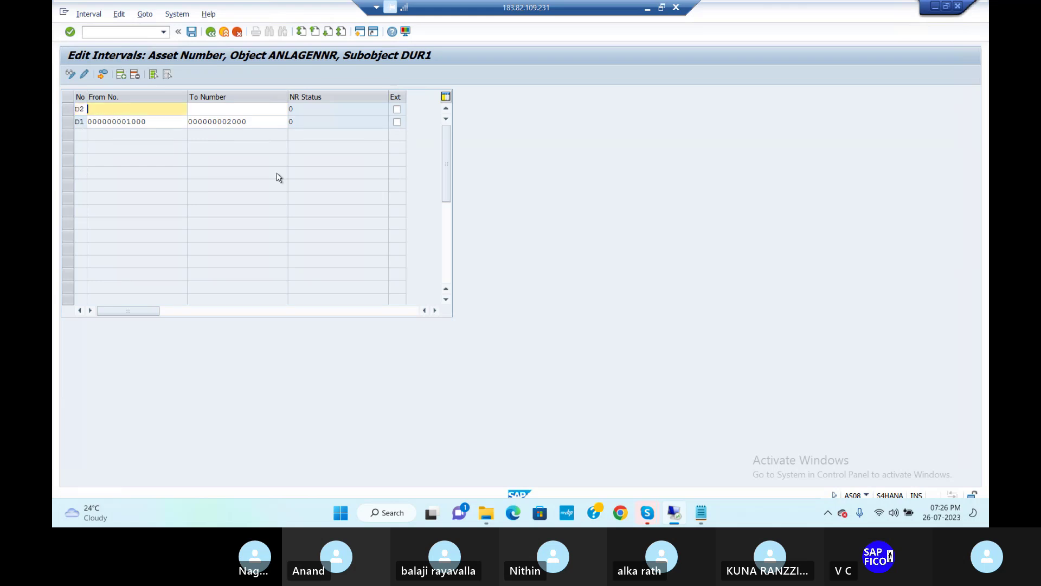
type("2")
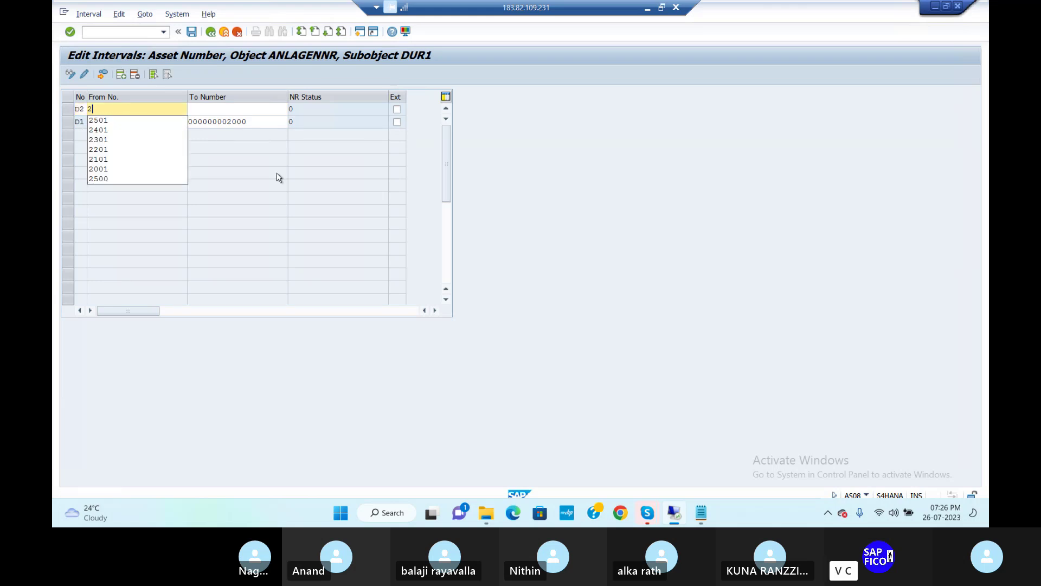
type("001")
key("Tab")
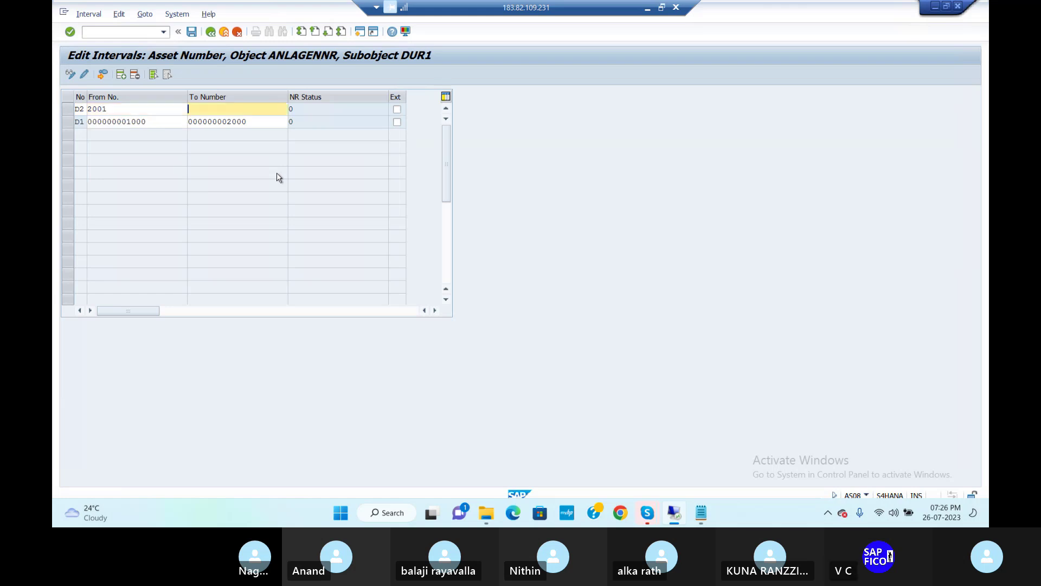
type("3000")
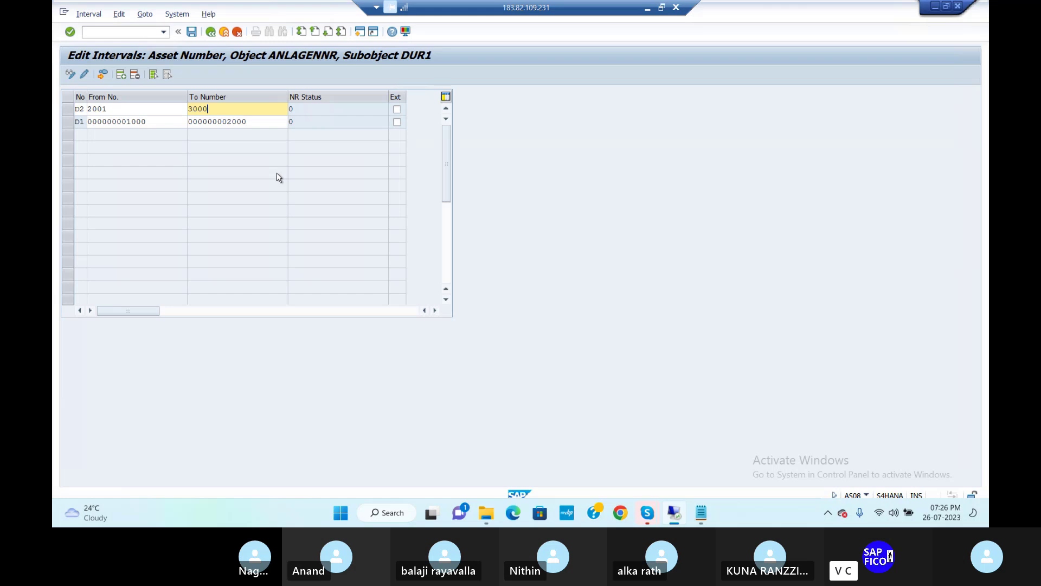
key("Return")
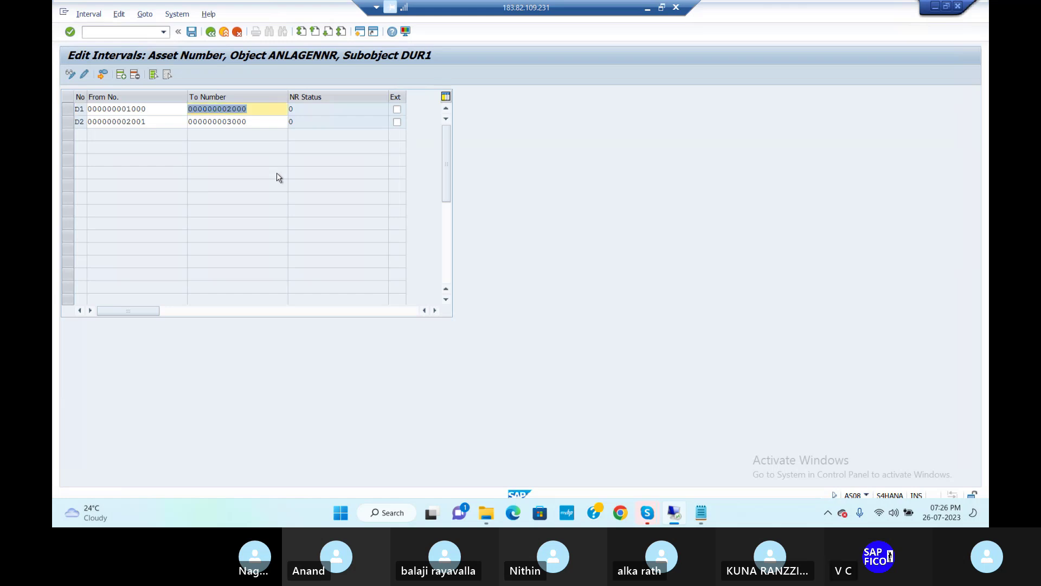
left_click(192, 32)
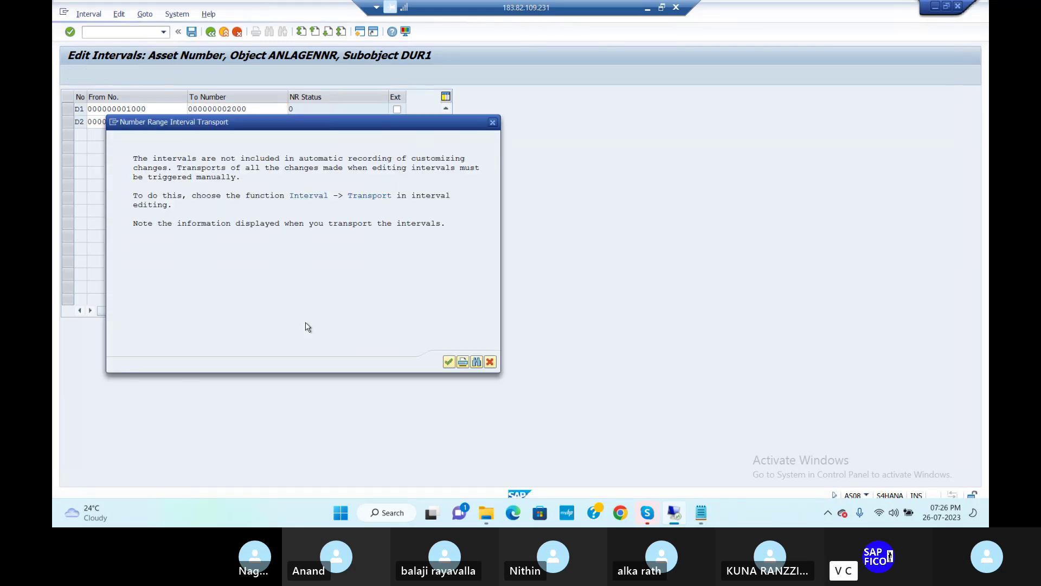
left_click(449, 363)
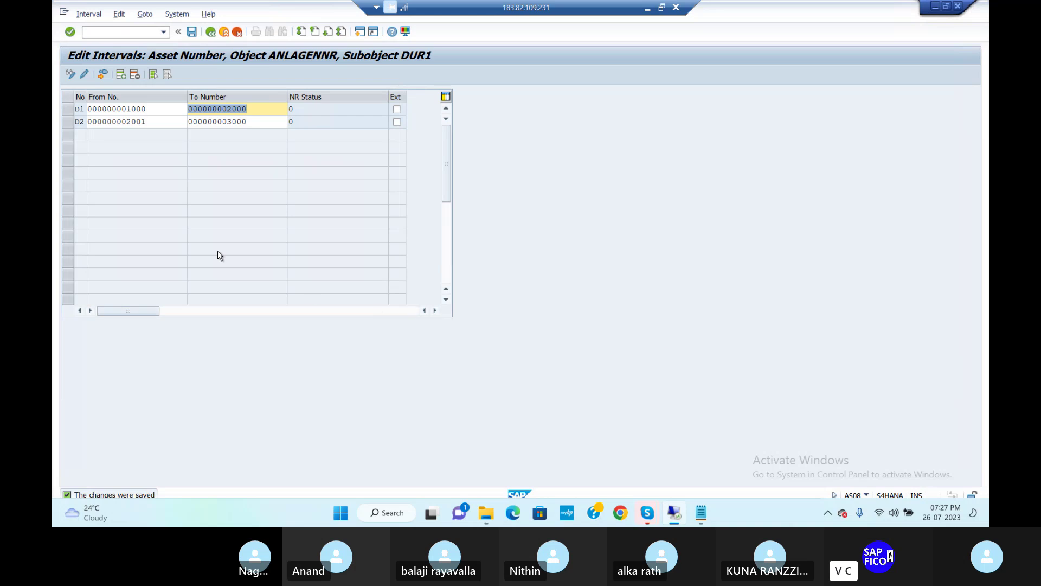
- Look up the asset class transaction in the Notepad checklist, return to SAP and open OAOA, then leave the asset class overview
left_click(699, 516)
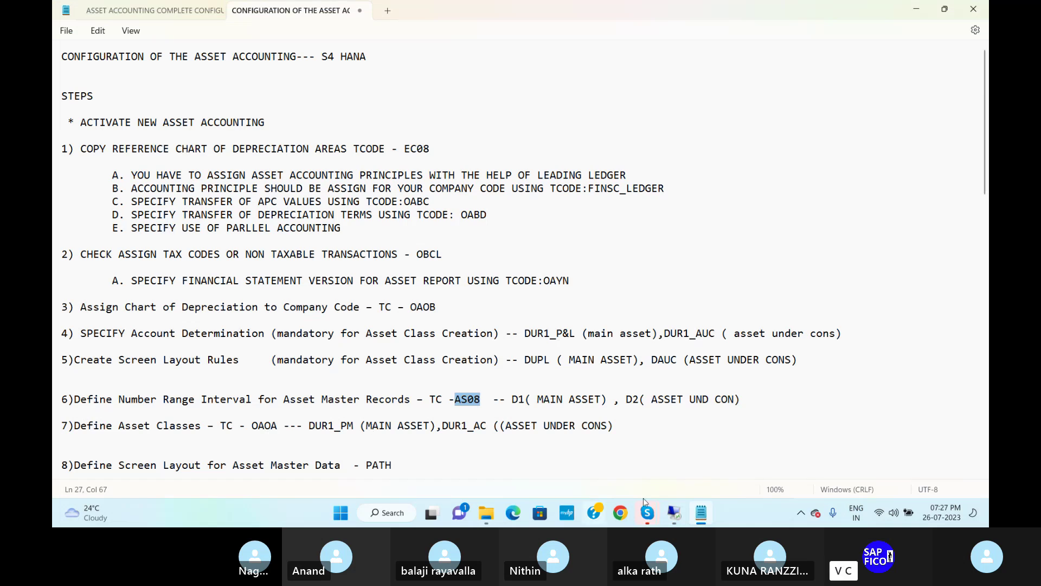
left_click(674, 512)
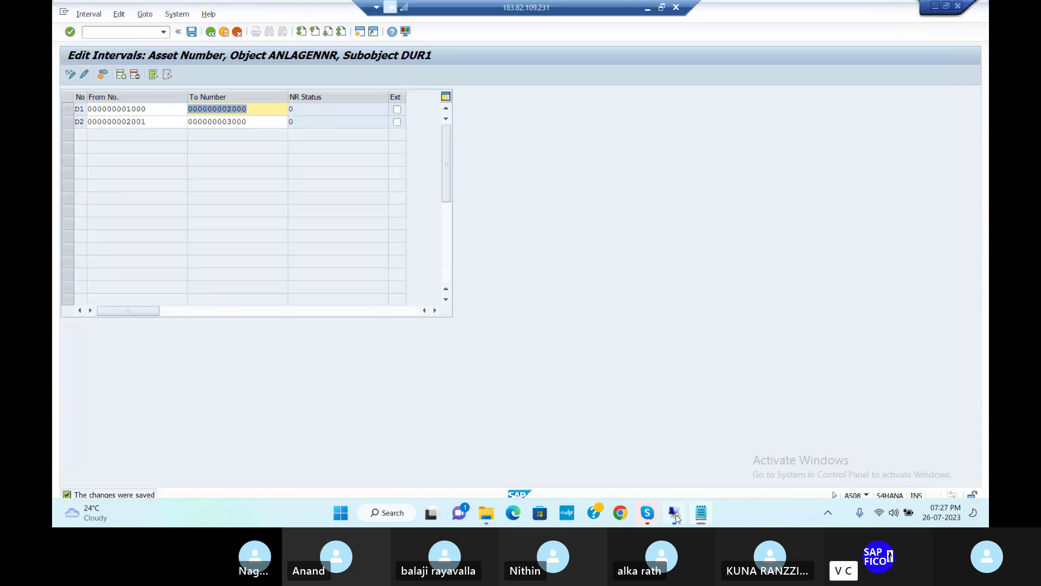
left_click(109, 32)
type("/NOAOA")
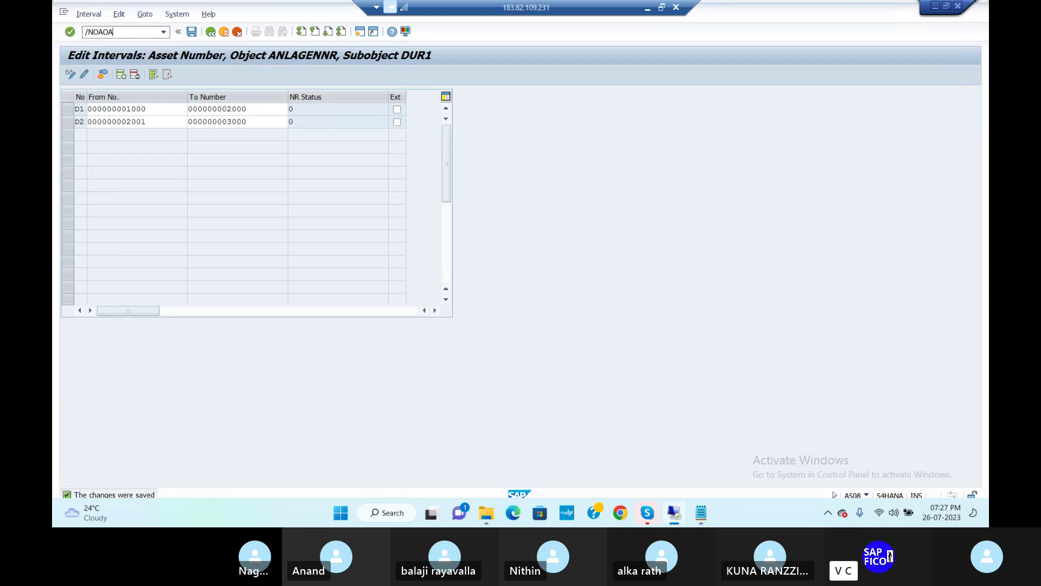
key("Return")
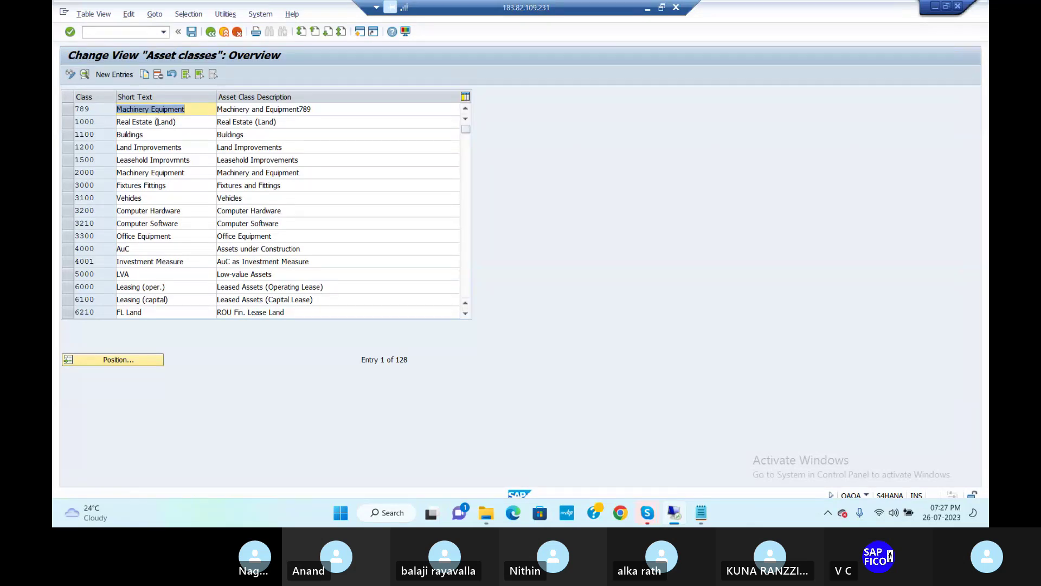
left_click(70, 124)
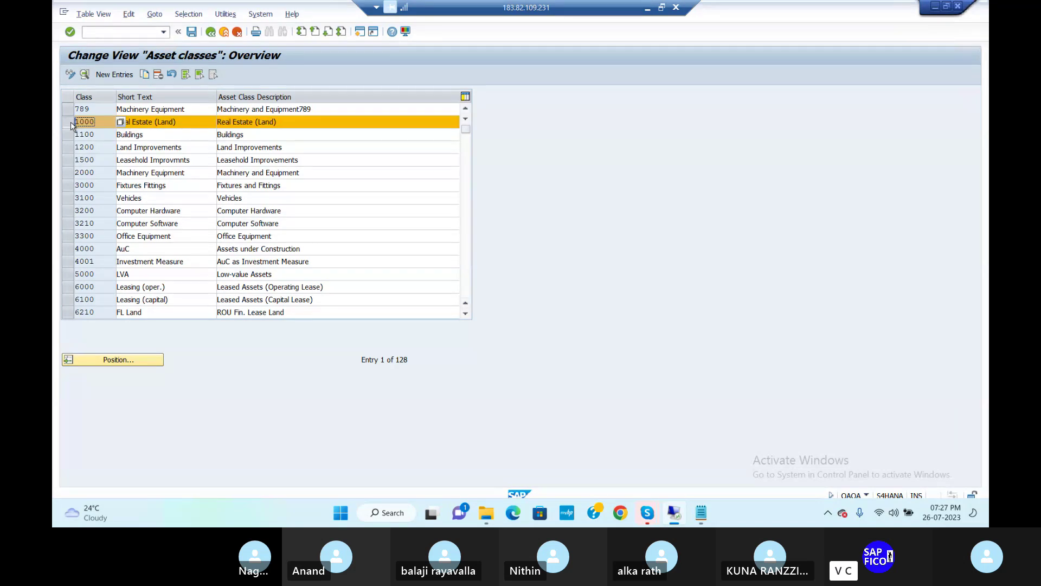
left_click(71, 125)
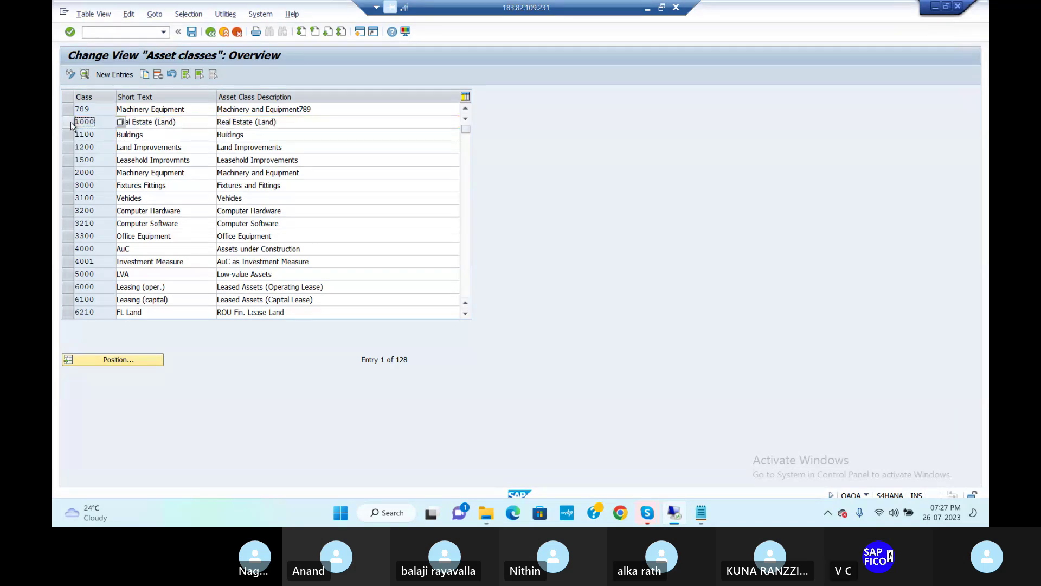
left_click(211, 32)
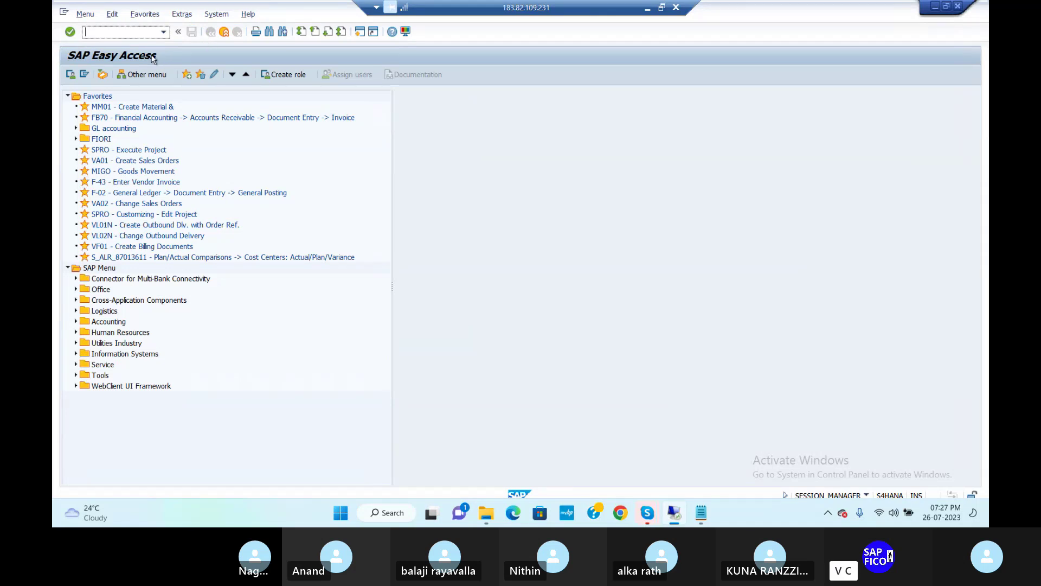
- Open the SAP Reference IMG through SPRO and expand Financial Accounting, Asset Accounting, Organizational Structures down to the Asset Classes activities
type("/NSPRO")
key("Return")
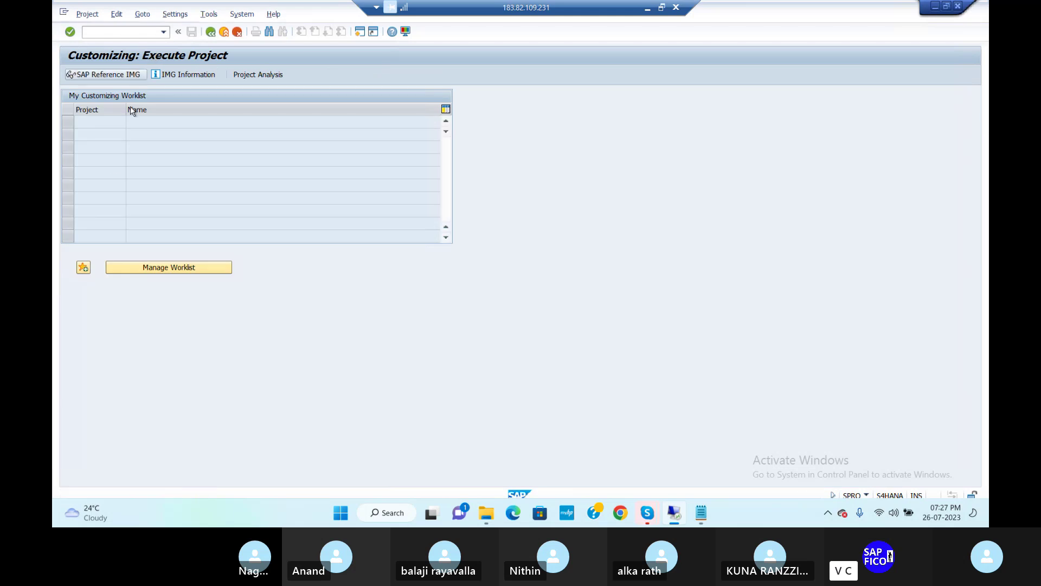
key("F5")
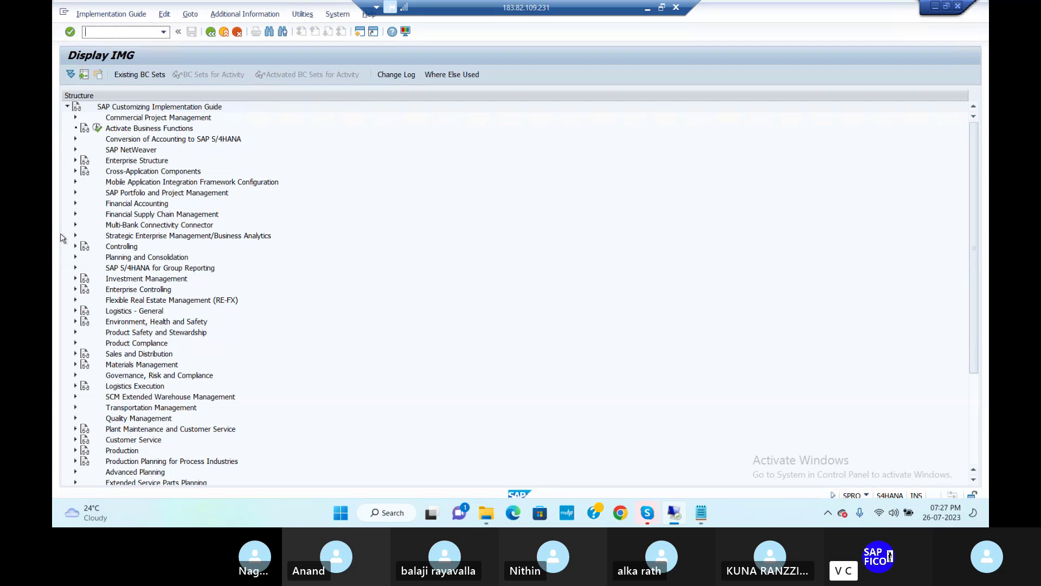
left_click(75, 203)
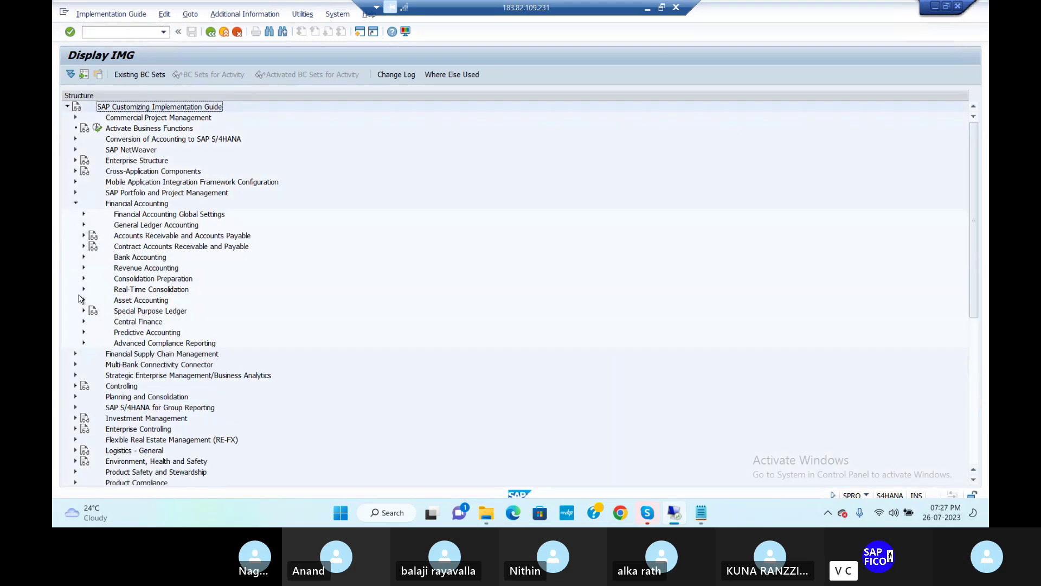
left_click(84, 300)
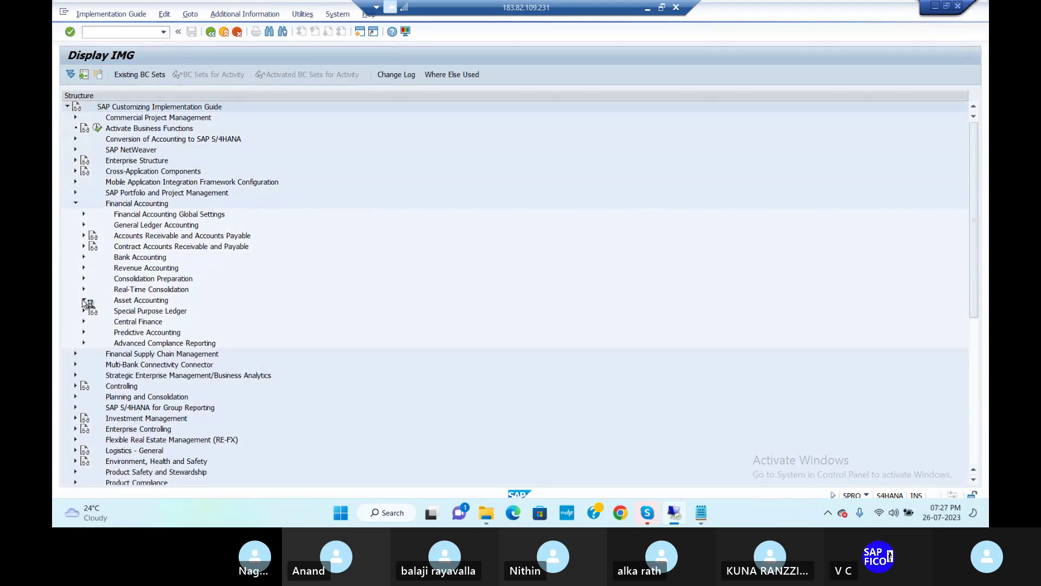
left_click(93, 322)
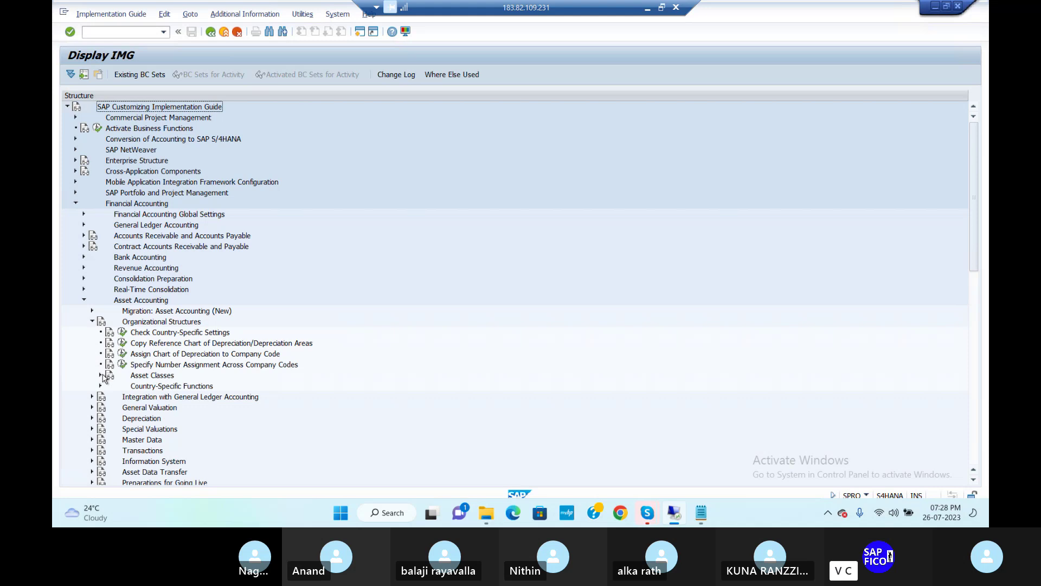
left_click(101, 376)
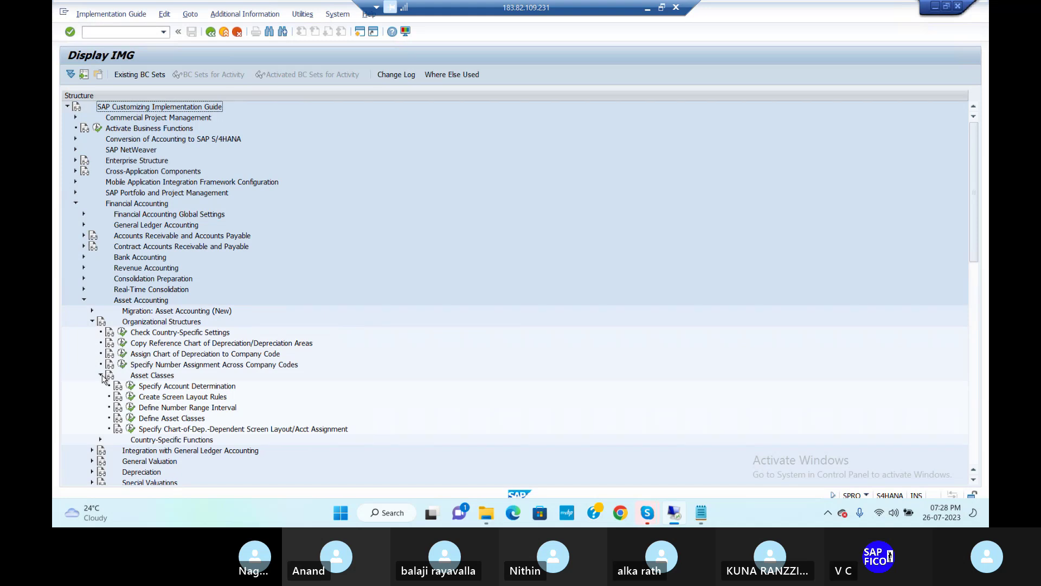
- Check the Notepad checklist, return to the implementation guide and open the Define Asset Classes activity
left_click(646, 12)
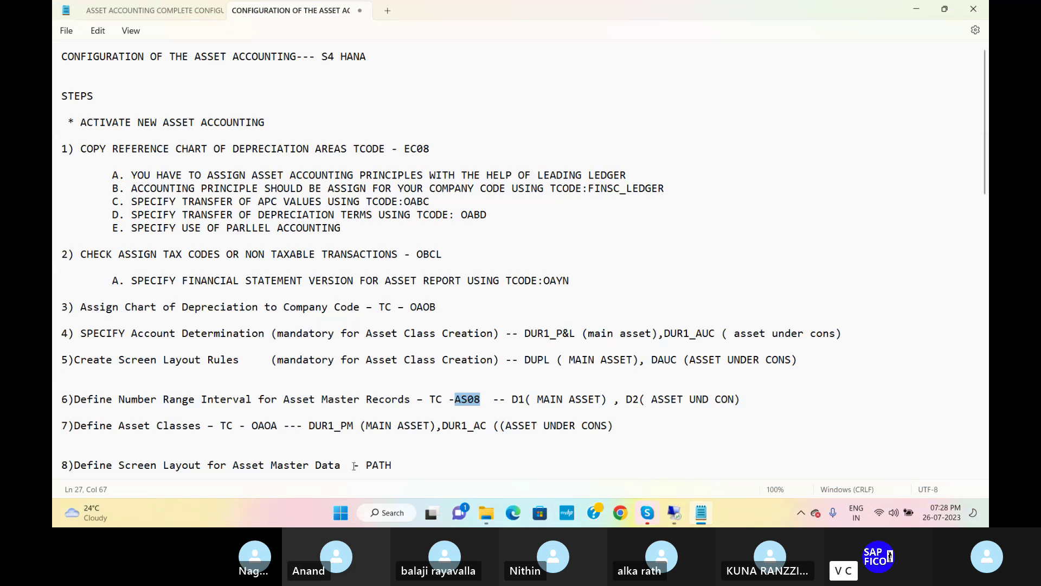
key("alt+Tab")
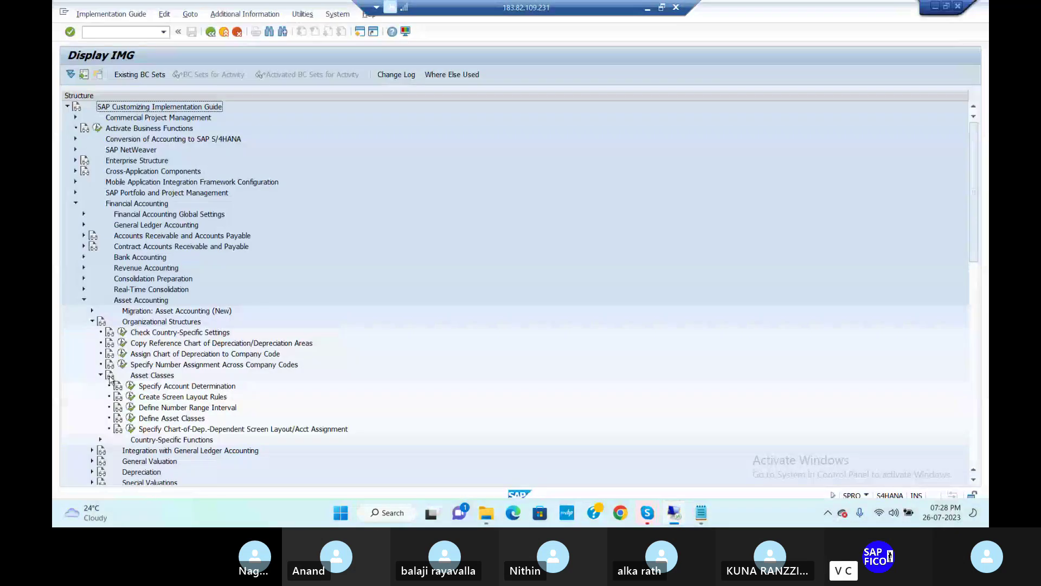
left_click(131, 418)
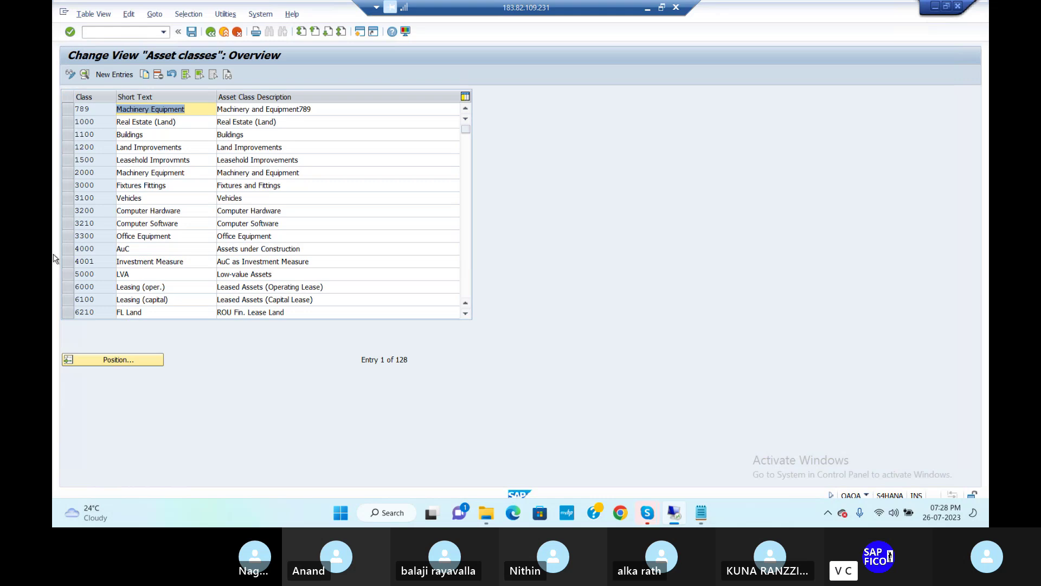
- Create a new asset class DUR1@PM with PLANT & MACHINERY as both its description and short text
left_click(66, 124)
left_click(65, 125)
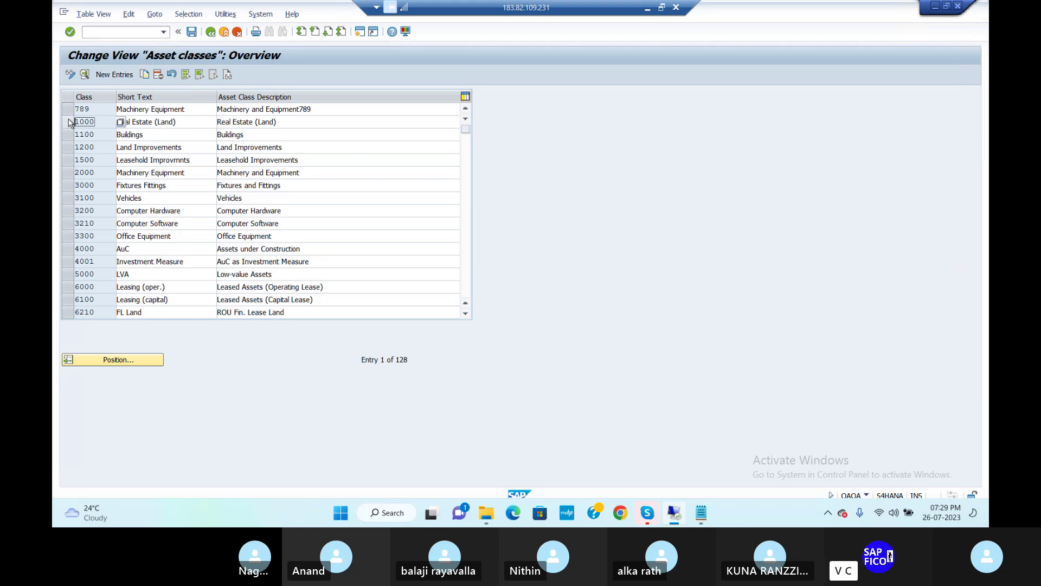
left_click(129, 76)
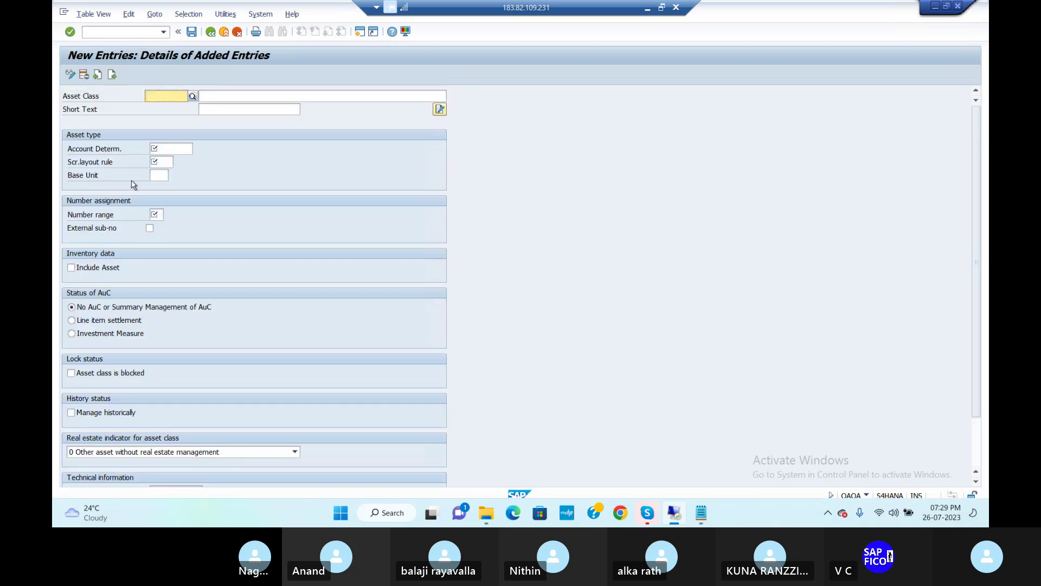
type("DUP")
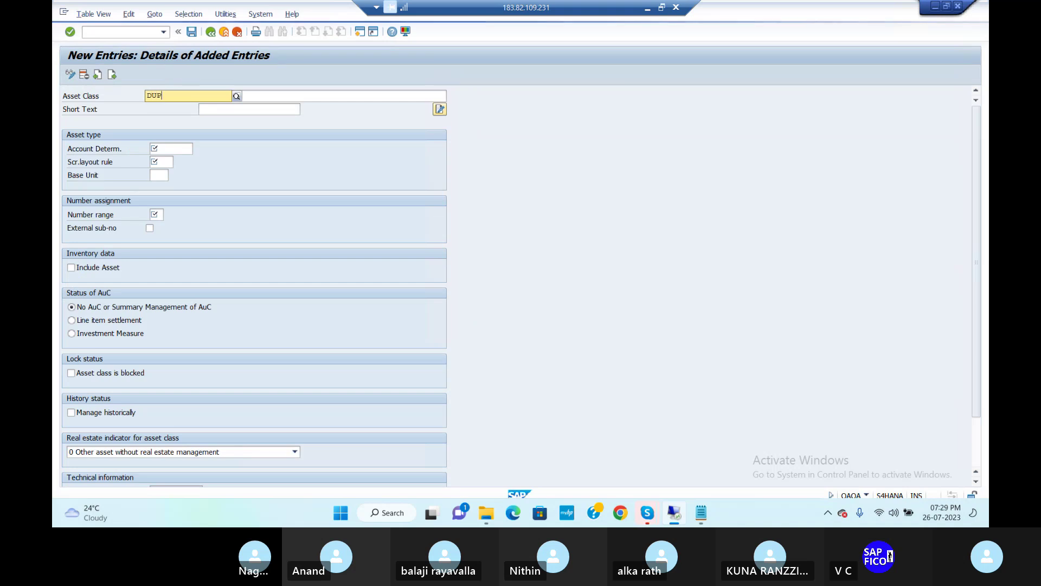
key("BackSpace")
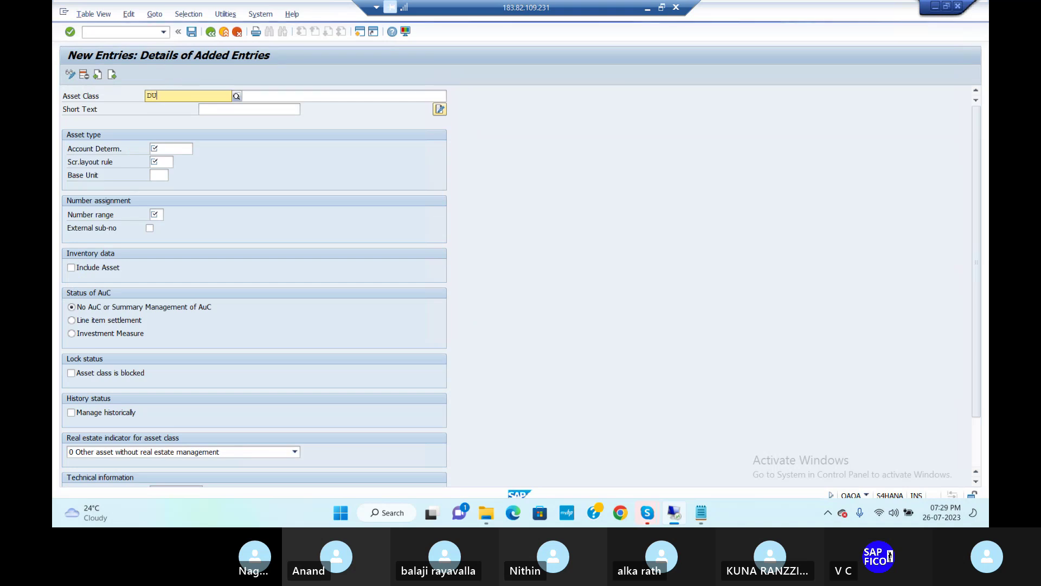
type("R")
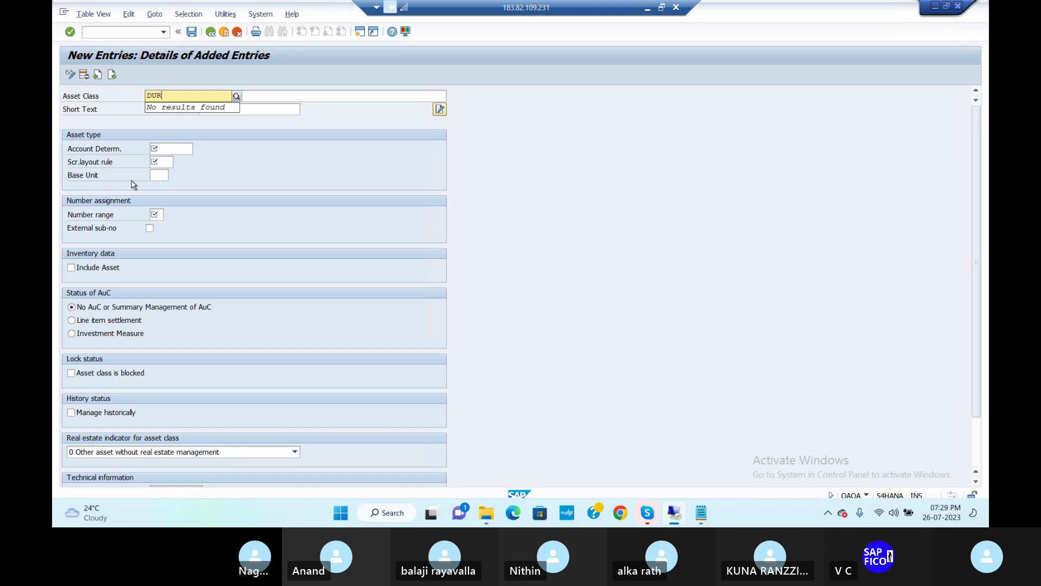
type("1PM")
key("Return")
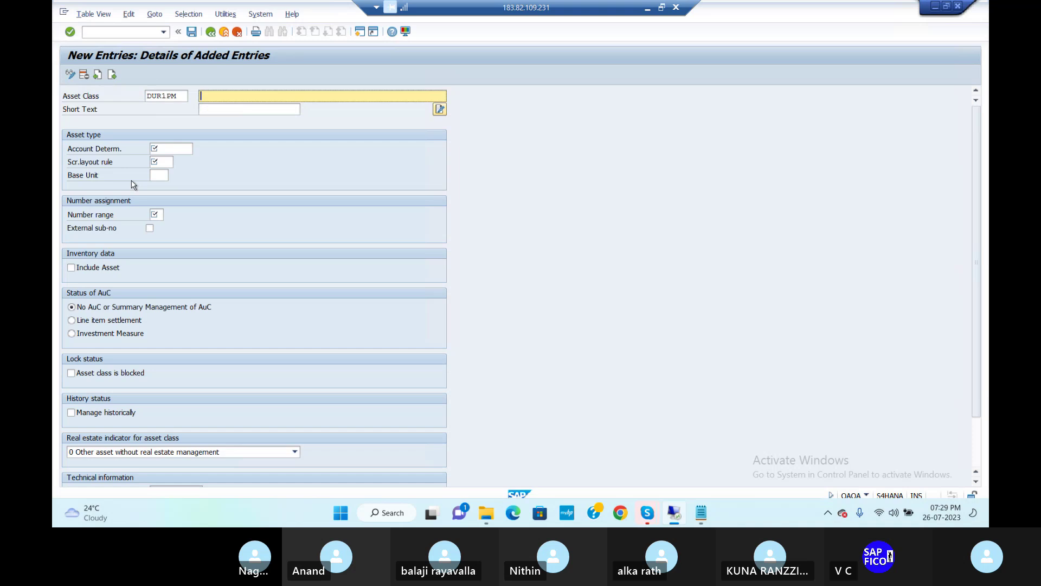
type("PLANT & MACHINERY")
key("shift+Tab")
type("@")
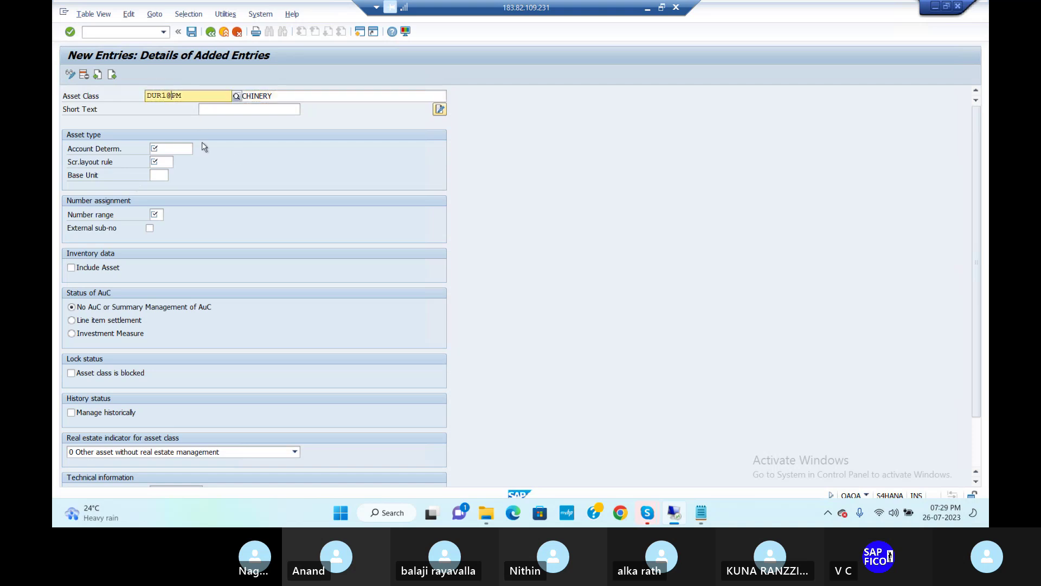
left_click(269, 109)
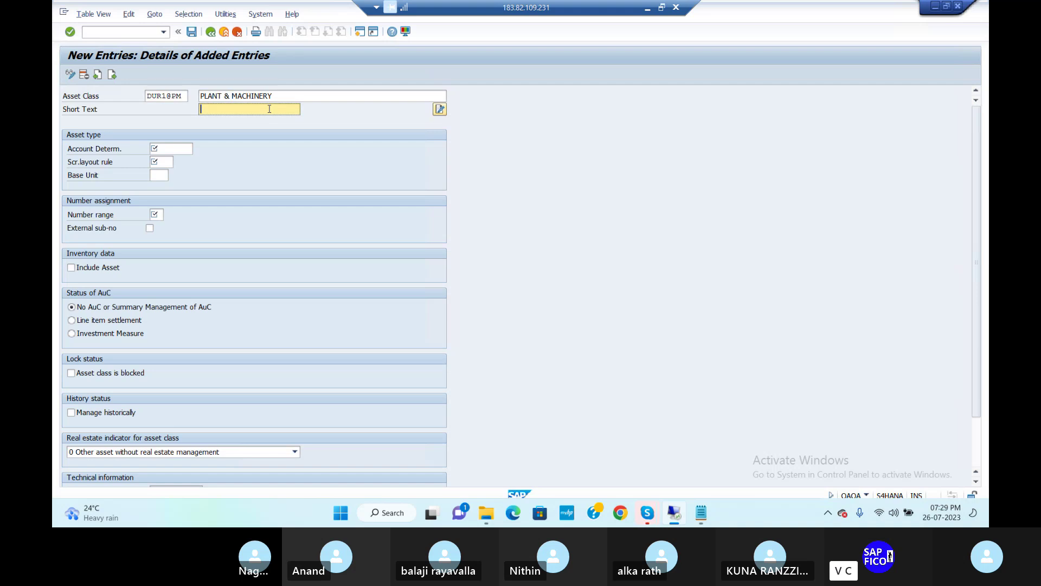
type("PLANT & MACHINERY")
- Assign account determination DUR1_P&M and screen layout rule DUPL to the plant and machinery asset class
left_click(169, 149)
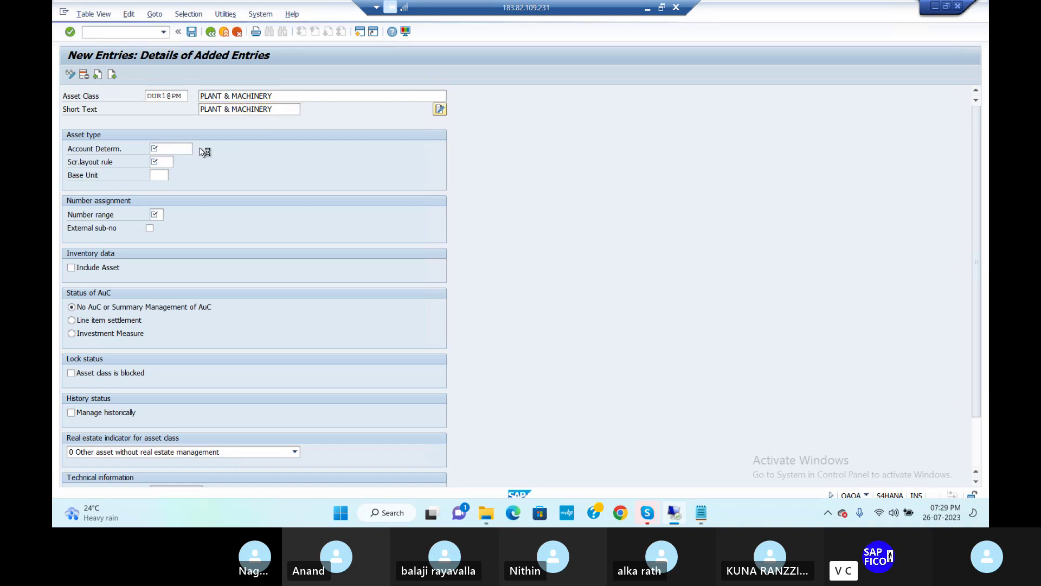
left_click(198, 148)
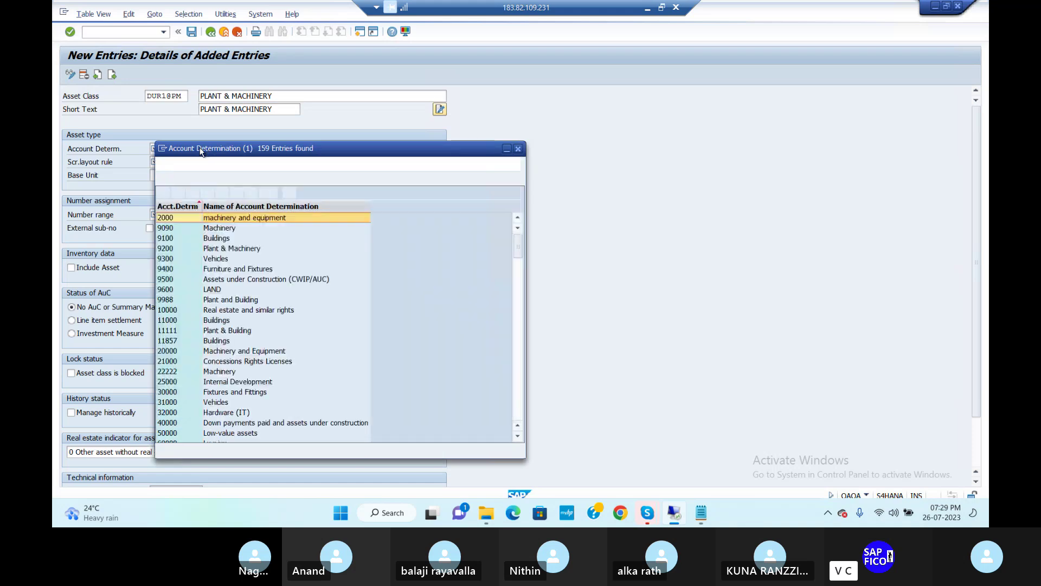
left_click(517, 148)
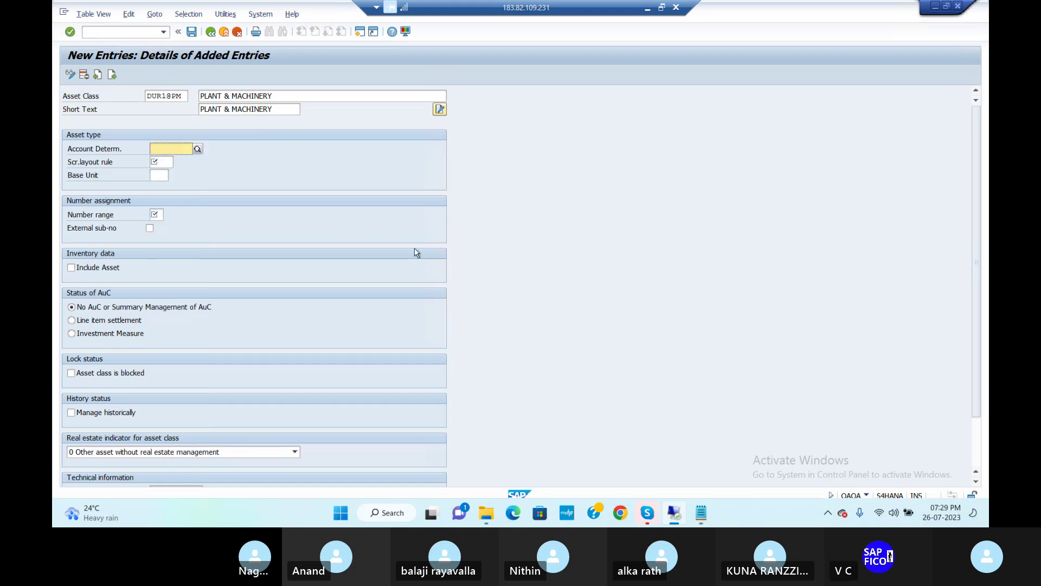
type("DUR1")
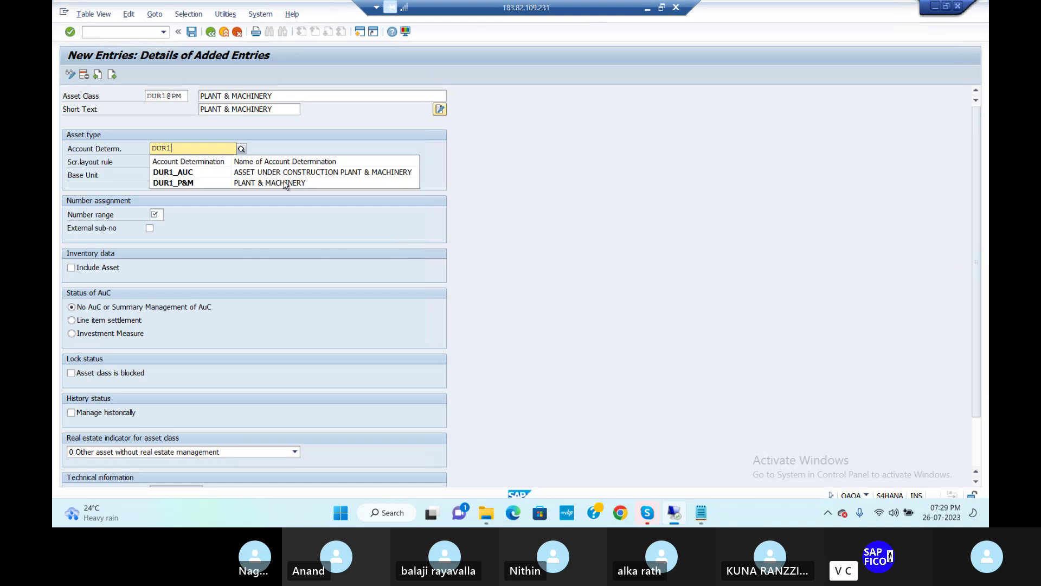
left_click(285, 186)
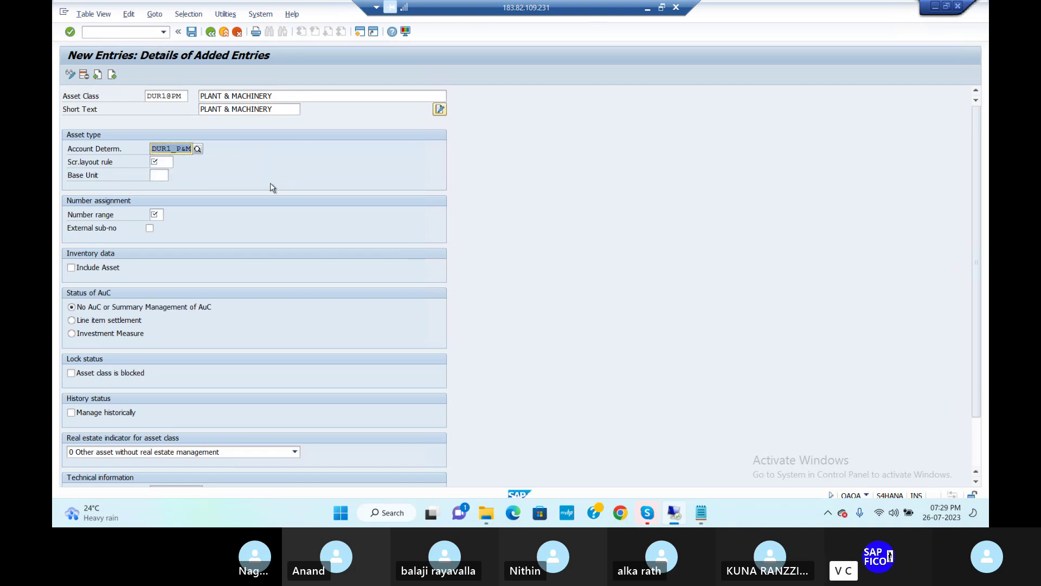
left_click(167, 161)
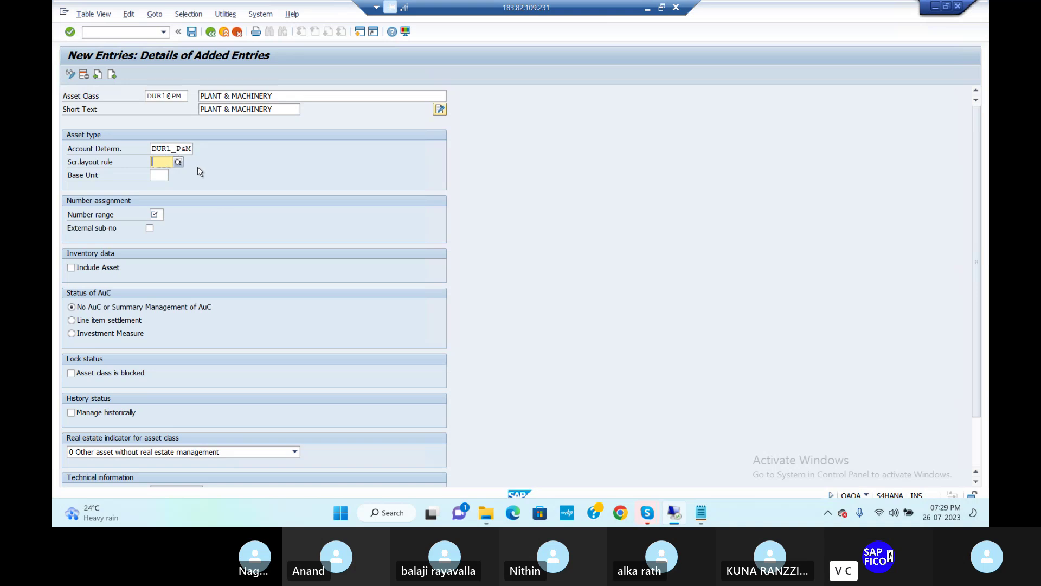
type("DU")
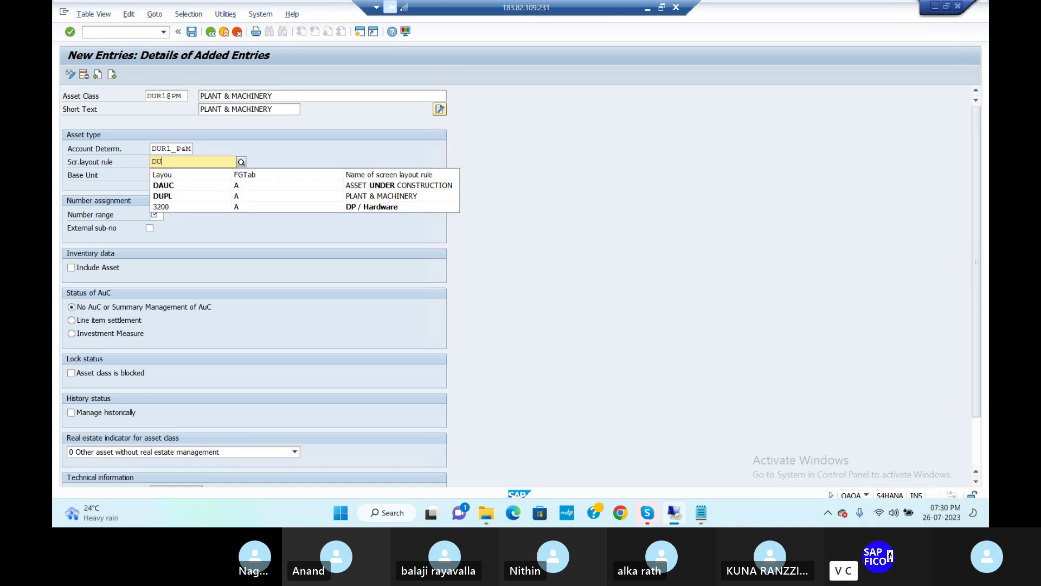
type("P")
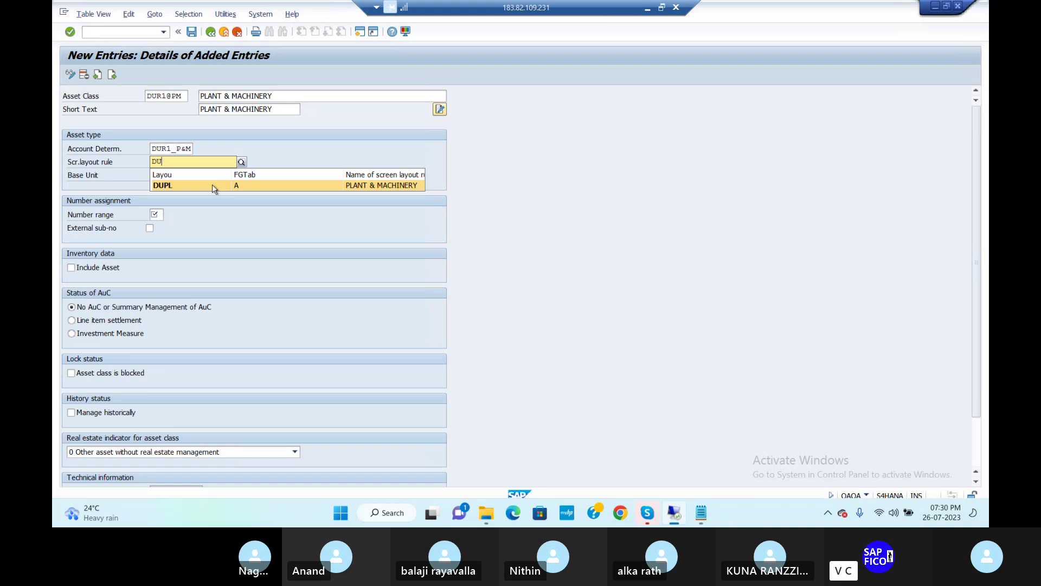
left_click(214, 187)
- Set the class's number range to D1 and include its assets in the inventory data
left_click(168, 178)
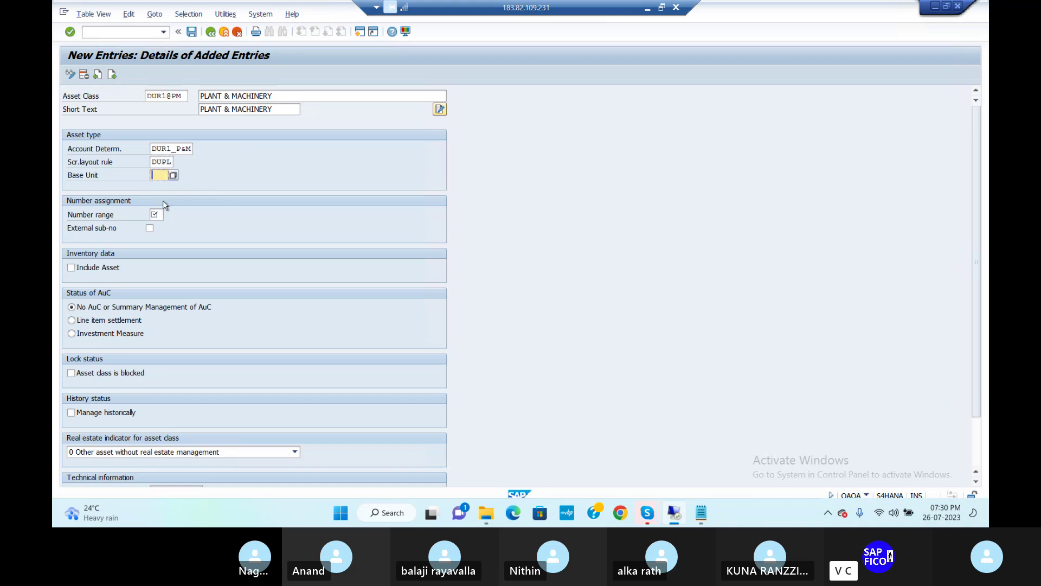
left_click(157, 214)
type("D1")
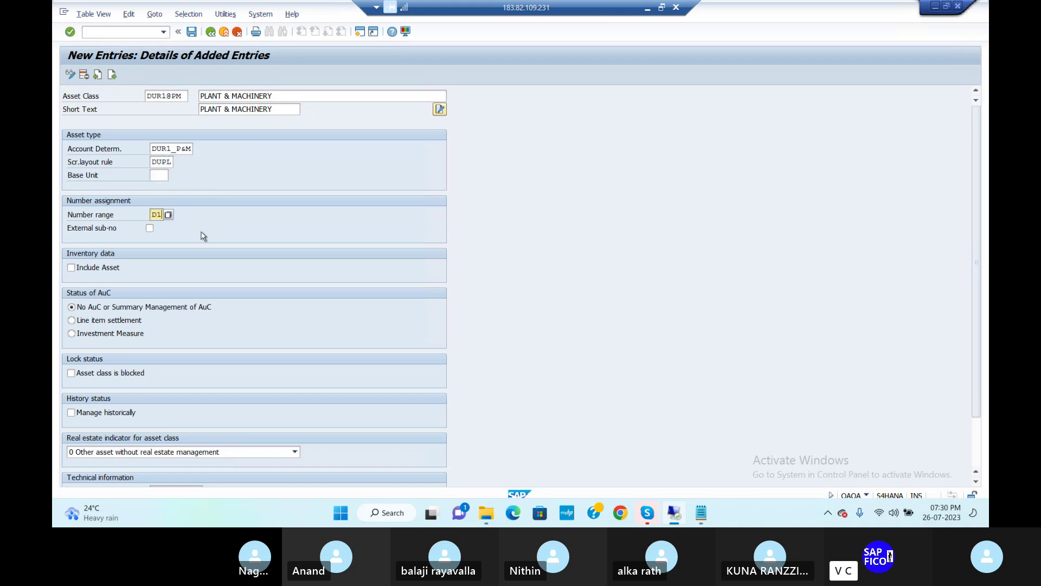
left_click(71, 267)
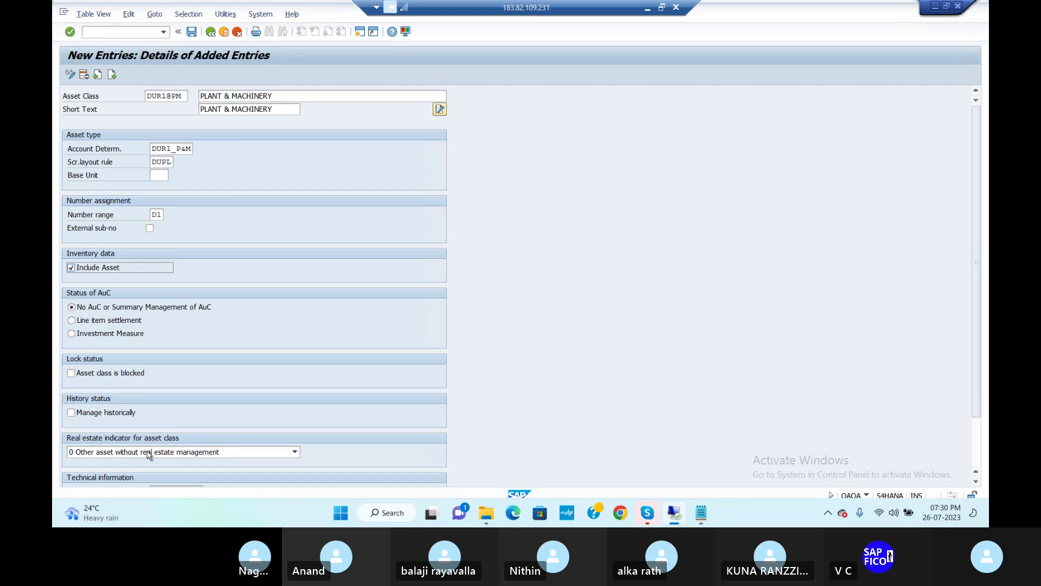
- Save the plant and machinery asset class under the ASSET ACCOUNTING DUR1 customizing request and return to the asset class overview
scroll(337, 371, "down", 2)
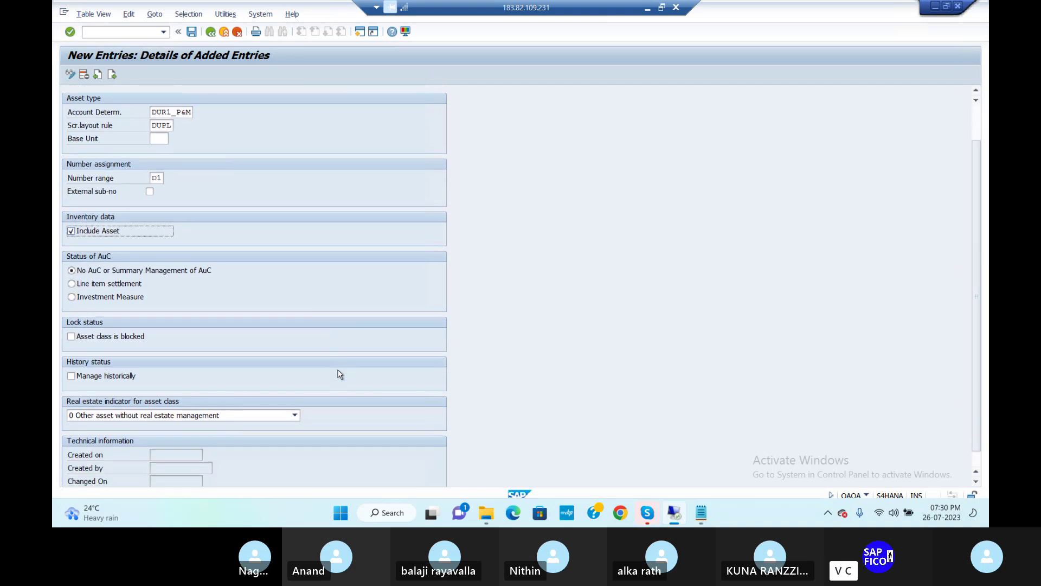
scroll(340, 374, "down", 1)
scroll(340, 374, "up", 3)
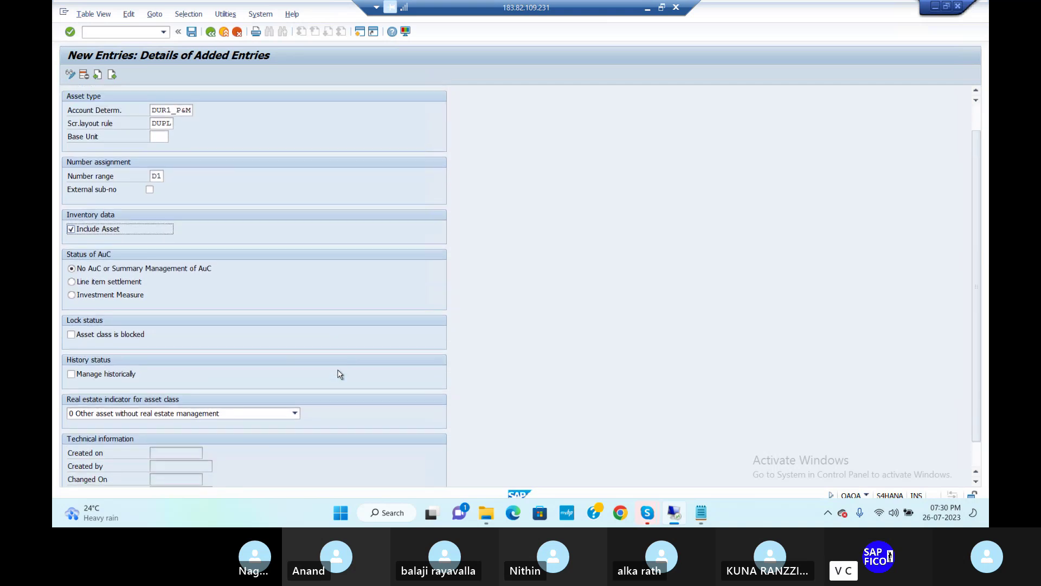
left_click(192, 33)
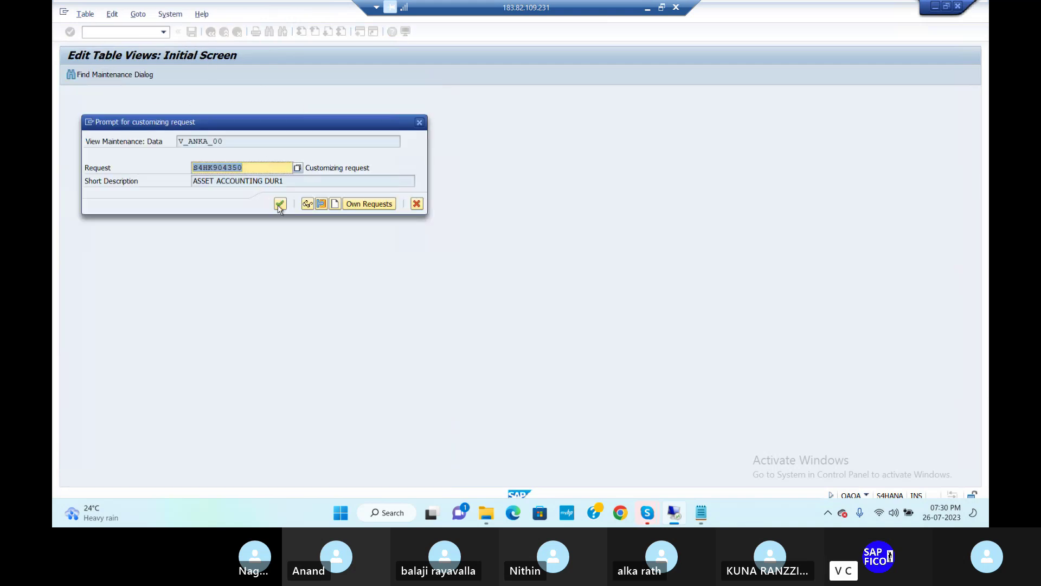
left_click(279, 203)
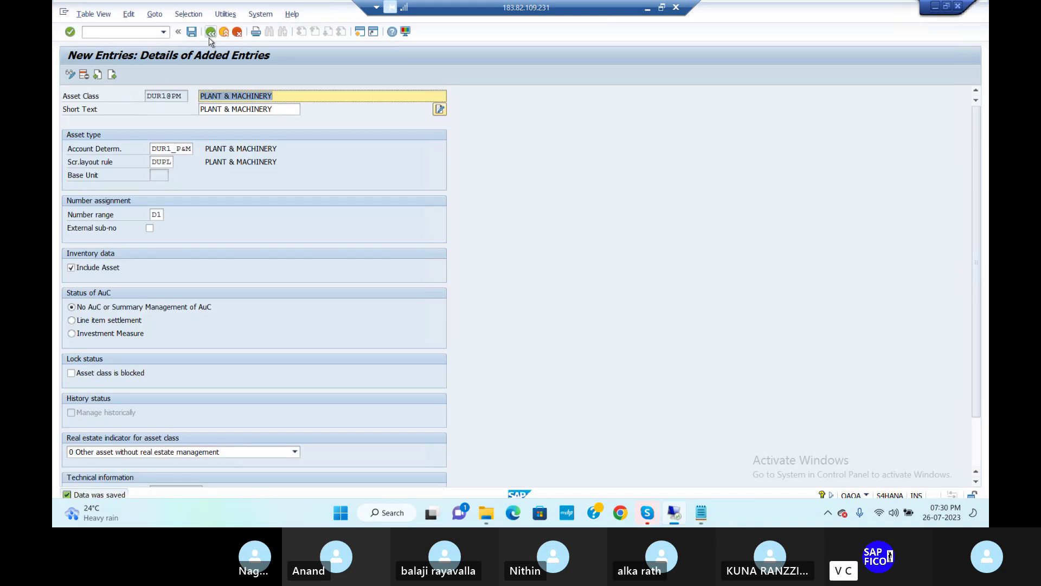
key("F3")
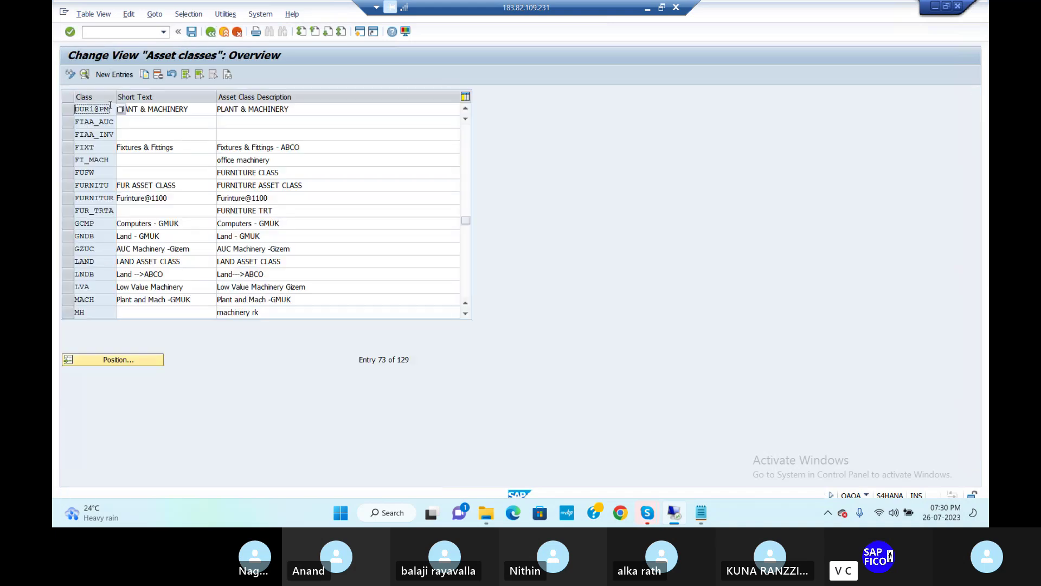
- Create a new asset class DUR1@AUC with description ASSET UNDER CONSTRUCTION and short text AUC
left_click(129, 77)
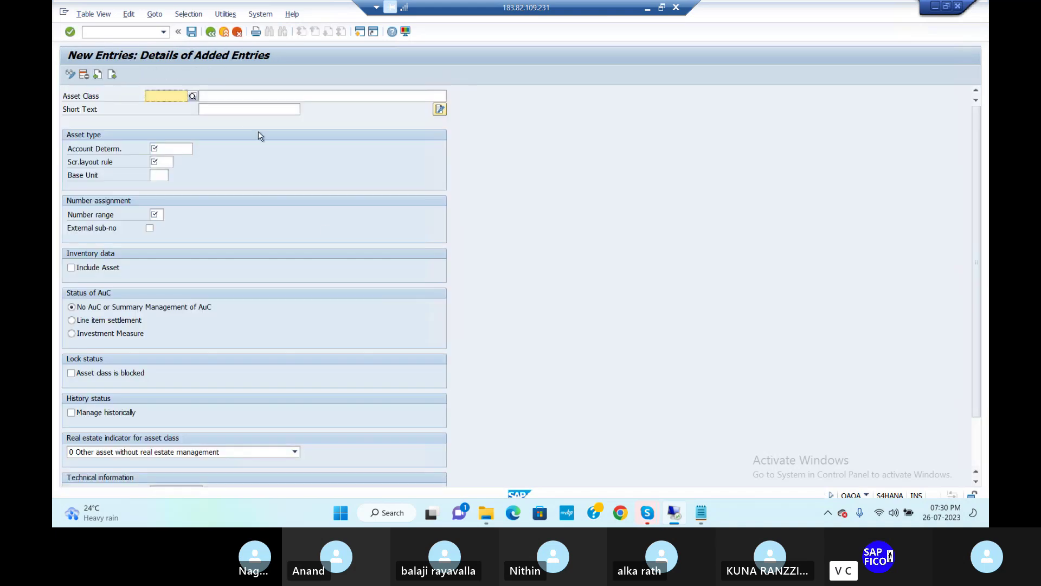
type("DU")
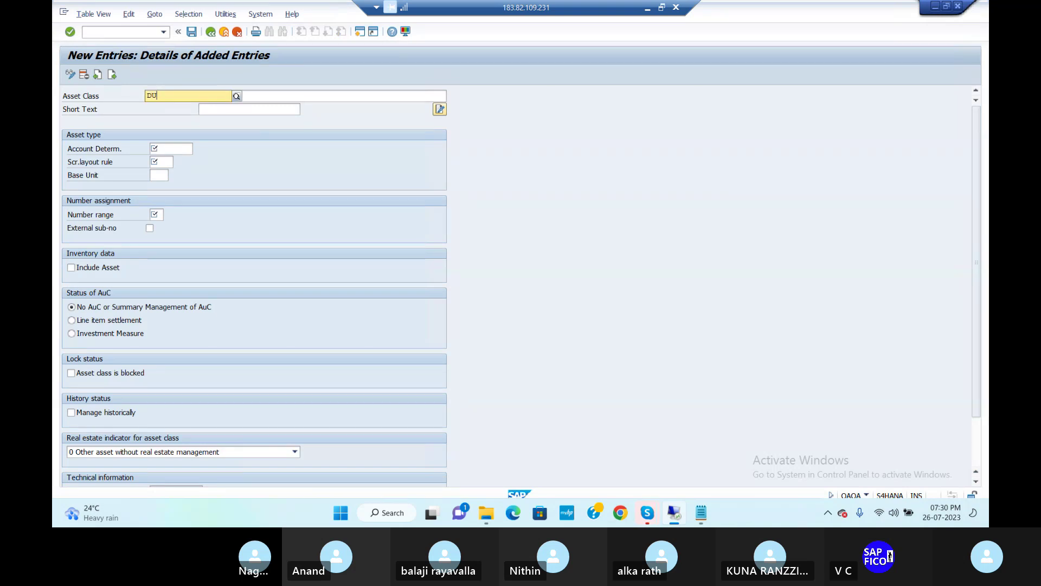
type("R1@AUC")
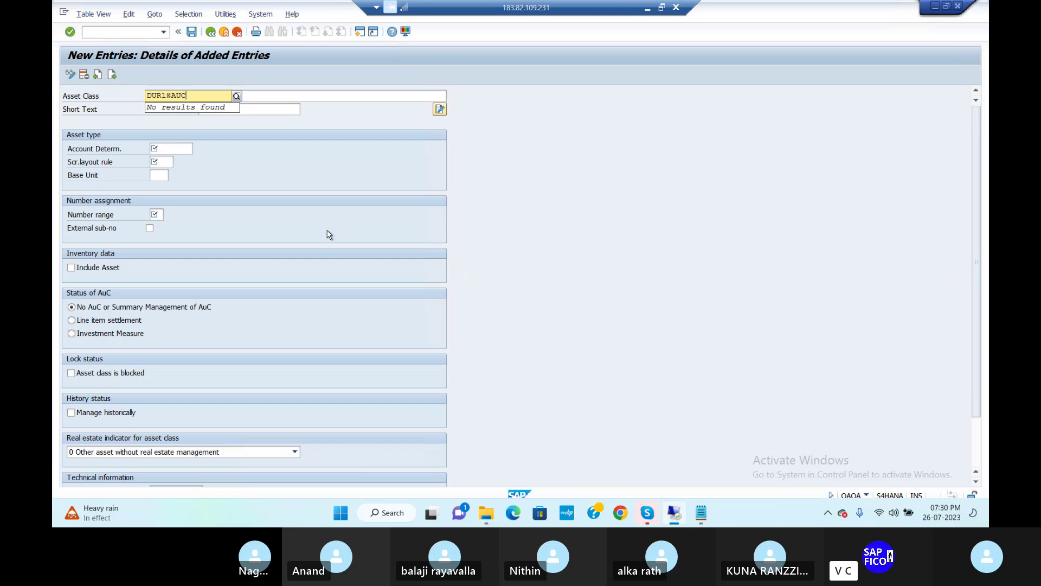
key("Tab")
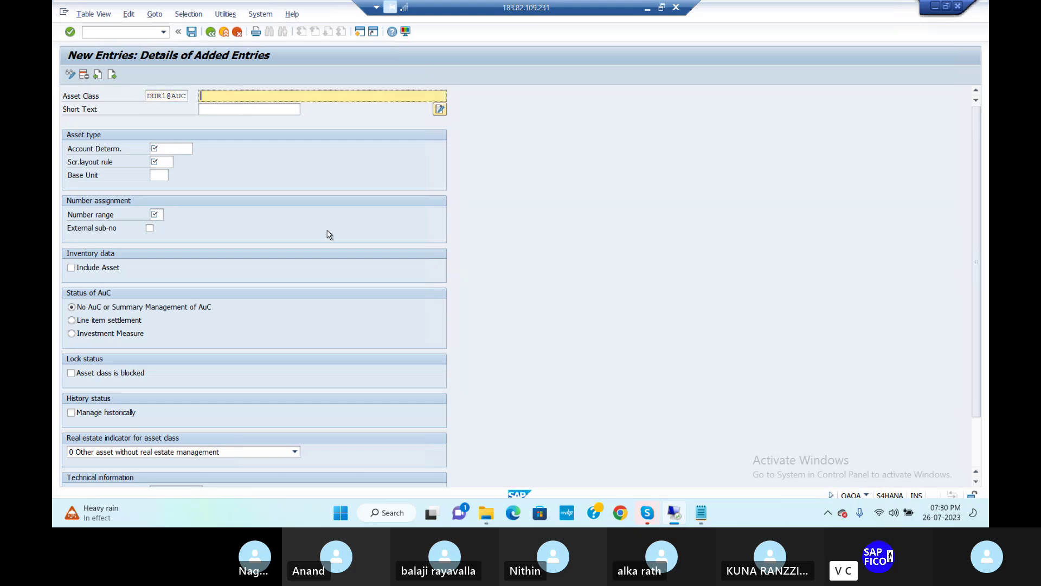
type("ASSET UND")
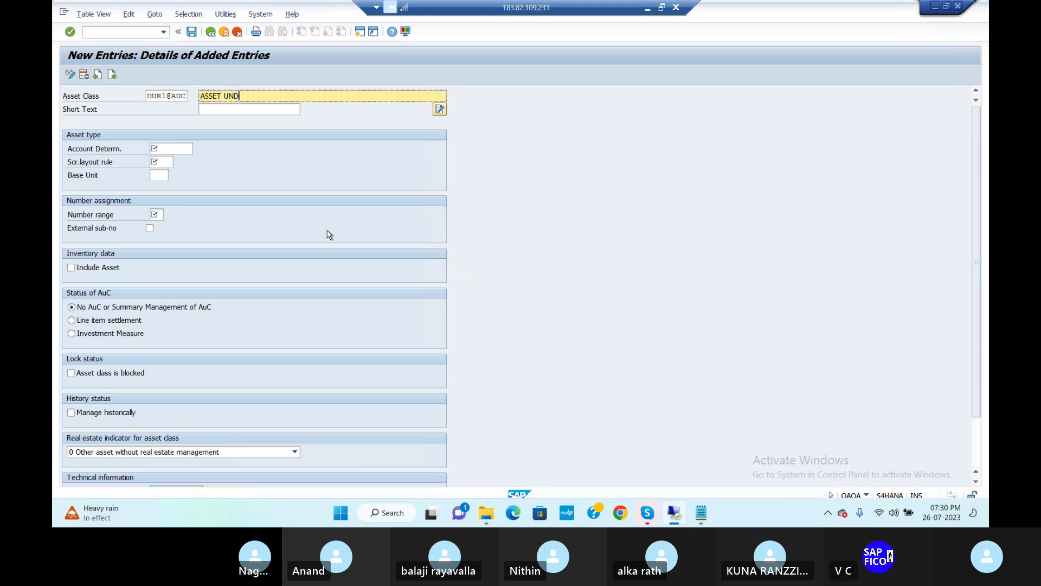
type("ER CONS")
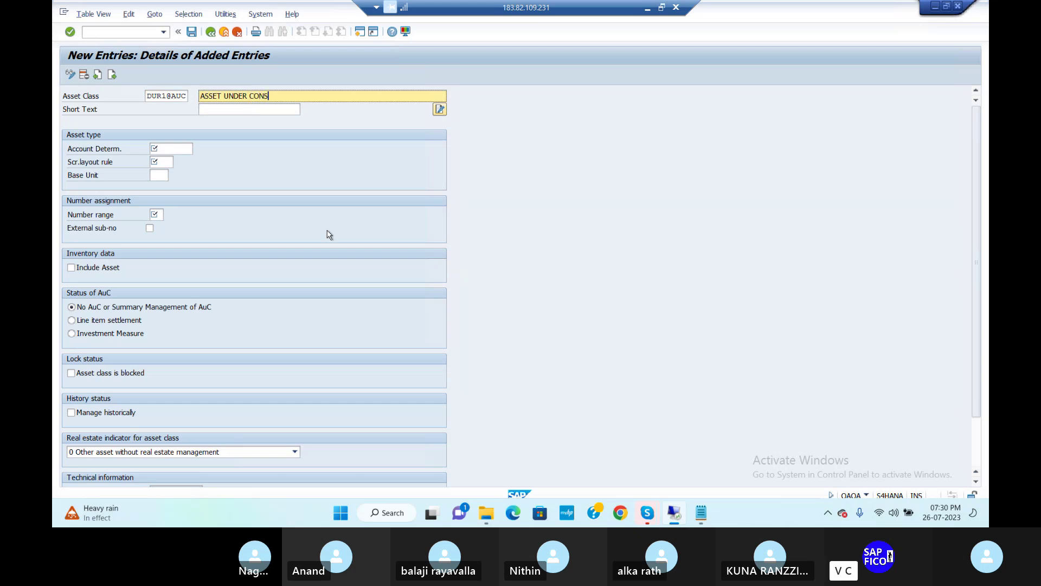
type("TRUC")
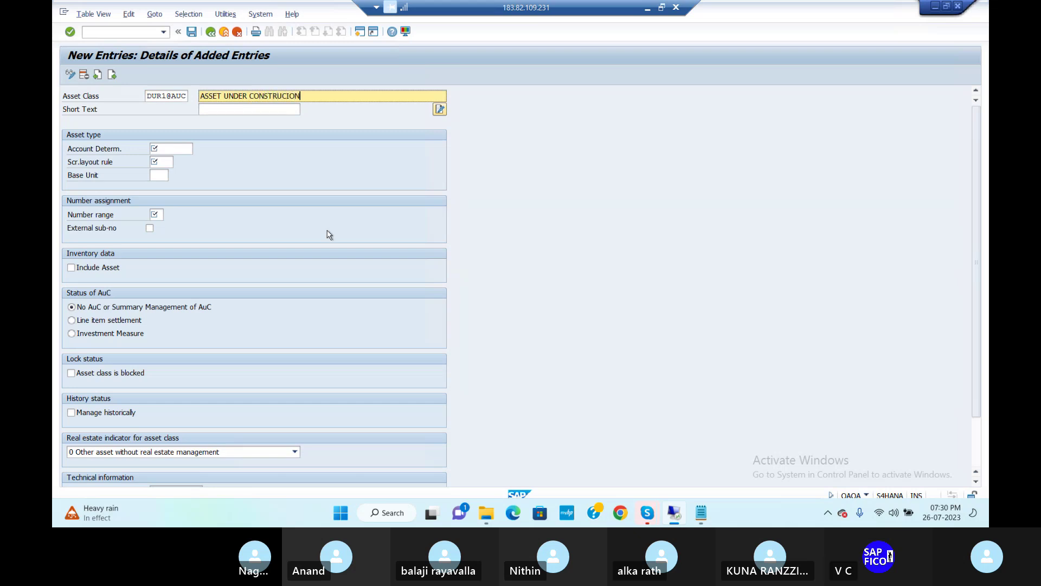
type("TION")
key("Tab")
type("AUC")
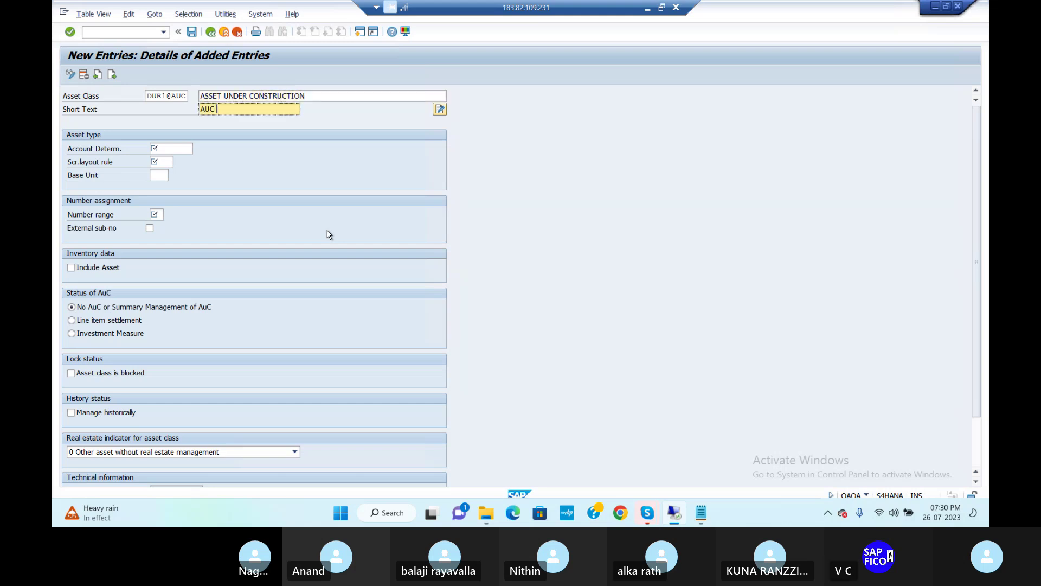
- Assign account determination DUR1_AUC and screen layout rule DAUC to the asset under construction class
left_click(177, 146)
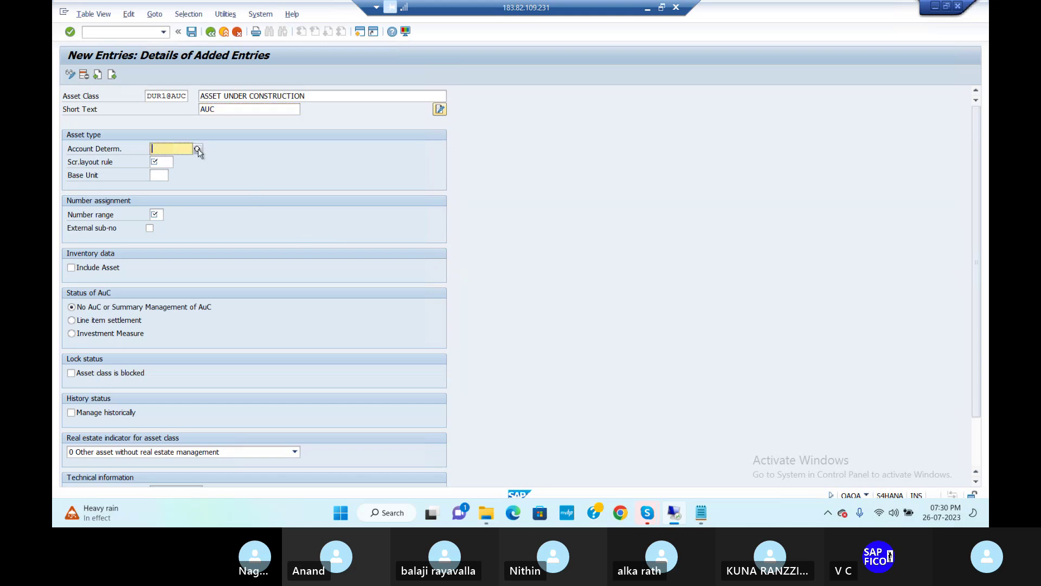
left_click(197, 148)
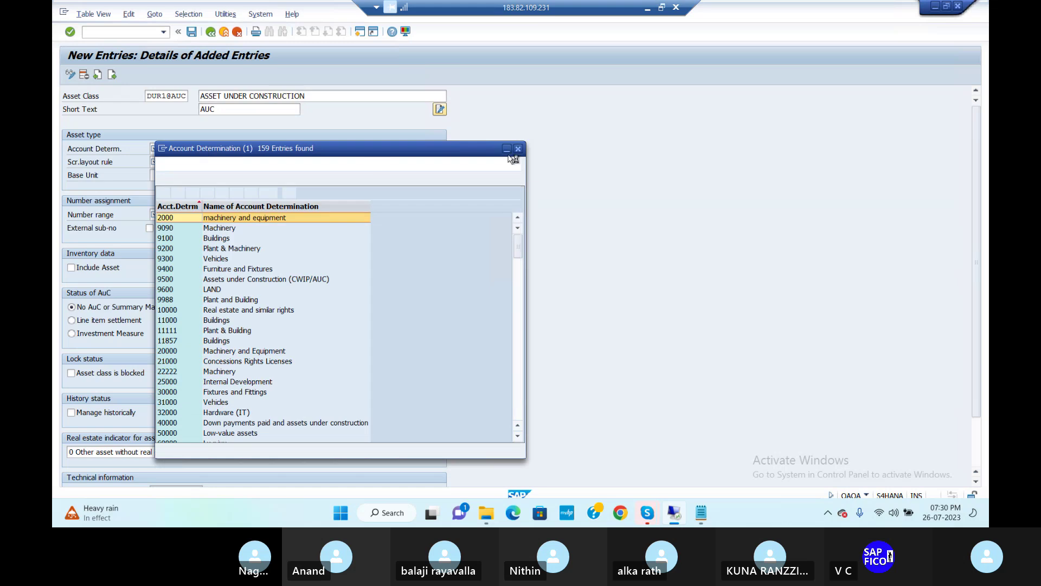
left_click(517, 148)
type("DUR")
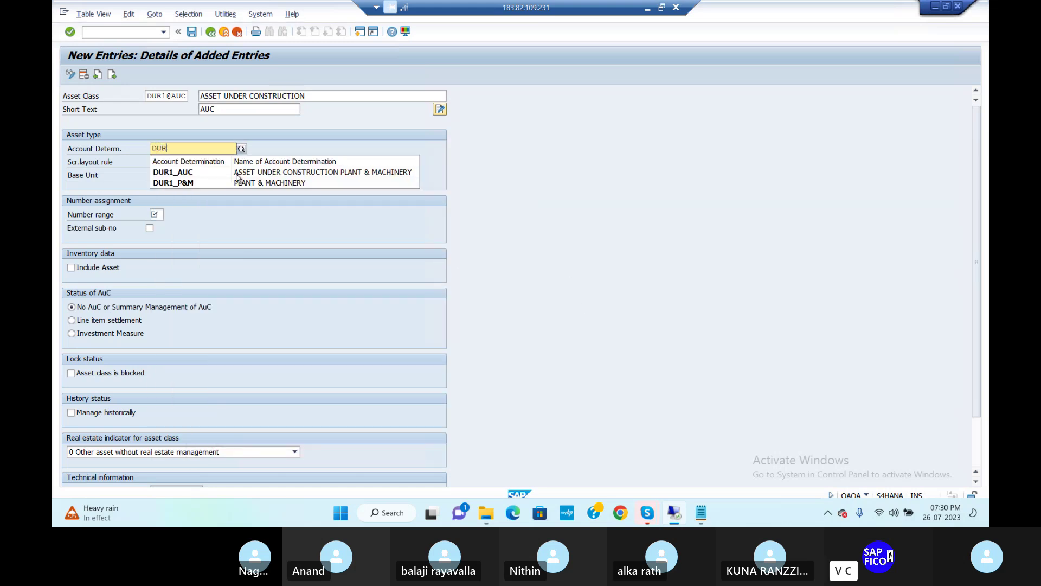
left_click(215, 174)
left_click(161, 161)
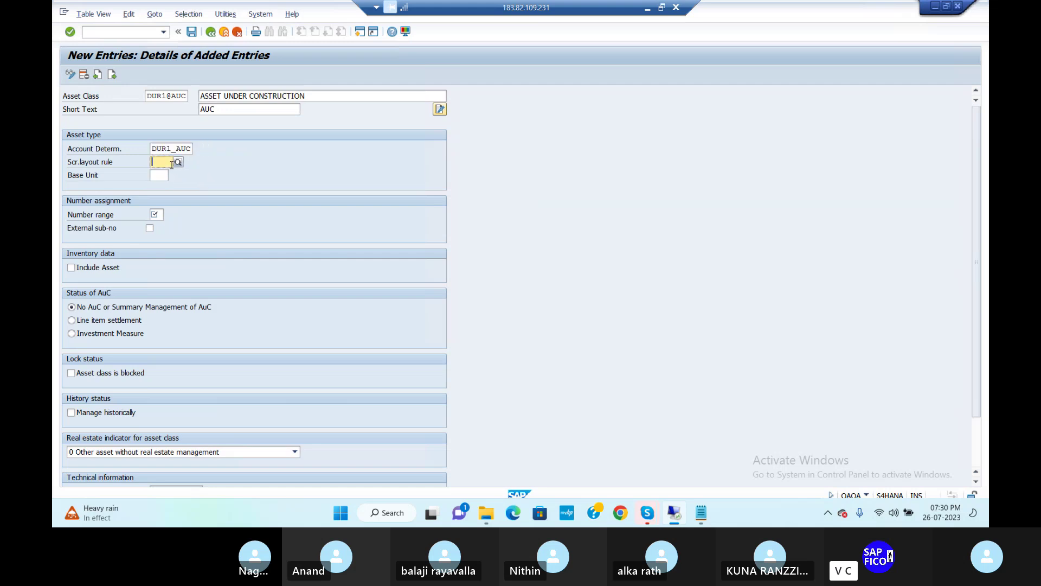
type("D")
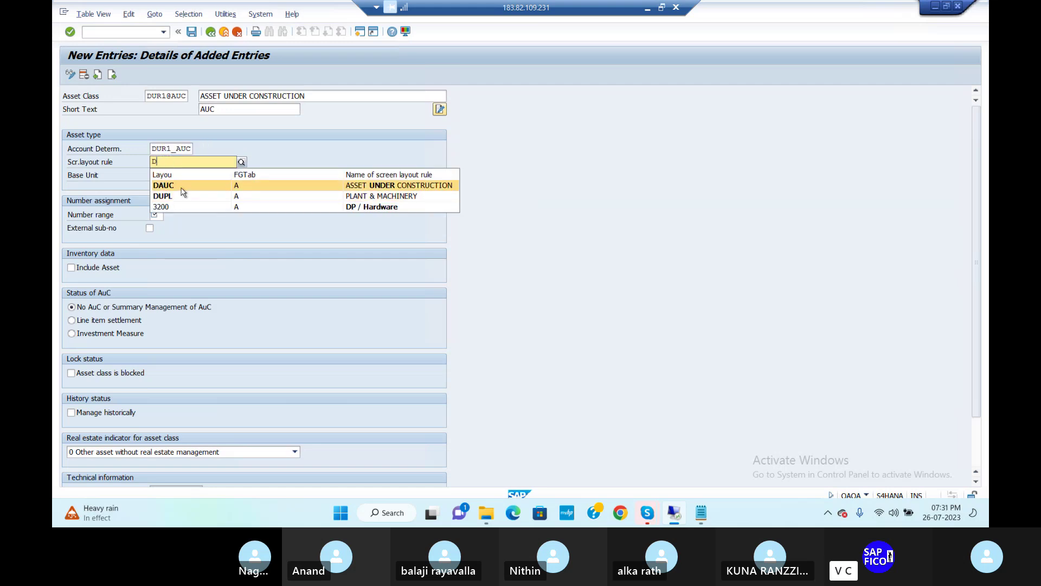
left_click(178, 186)
- Set the AUC class's number range to D2 and its AuC status to line item settlement, and save the class
left_click(163, 214)
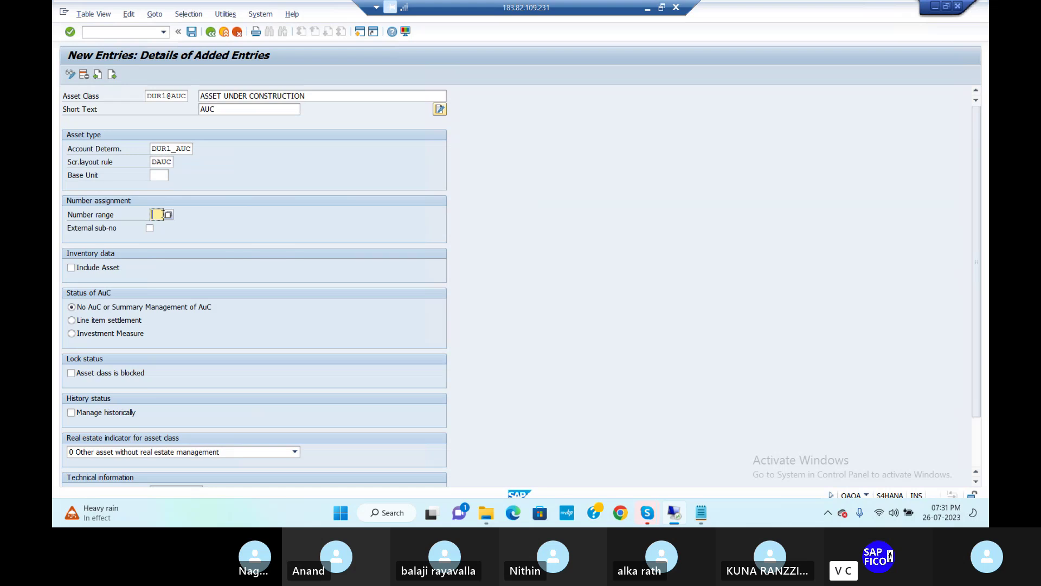
type("D2")
key("Return")
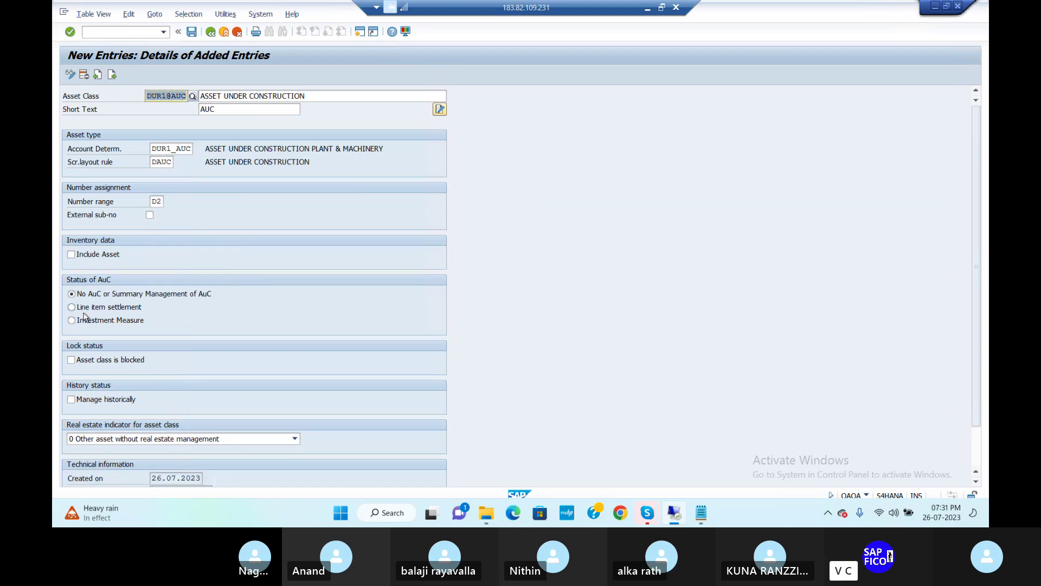
left_click(73, 307)
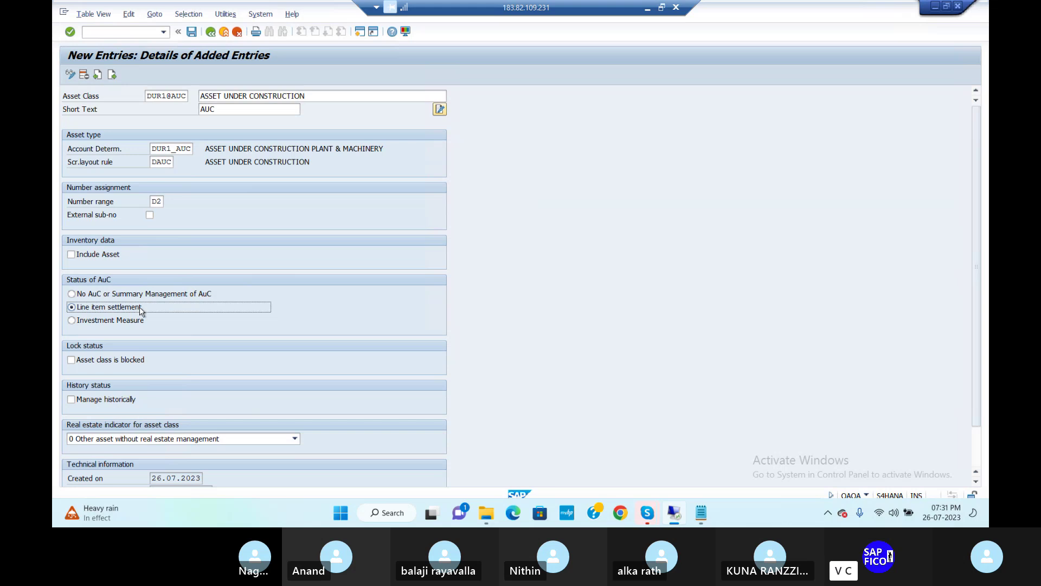
key("Return")
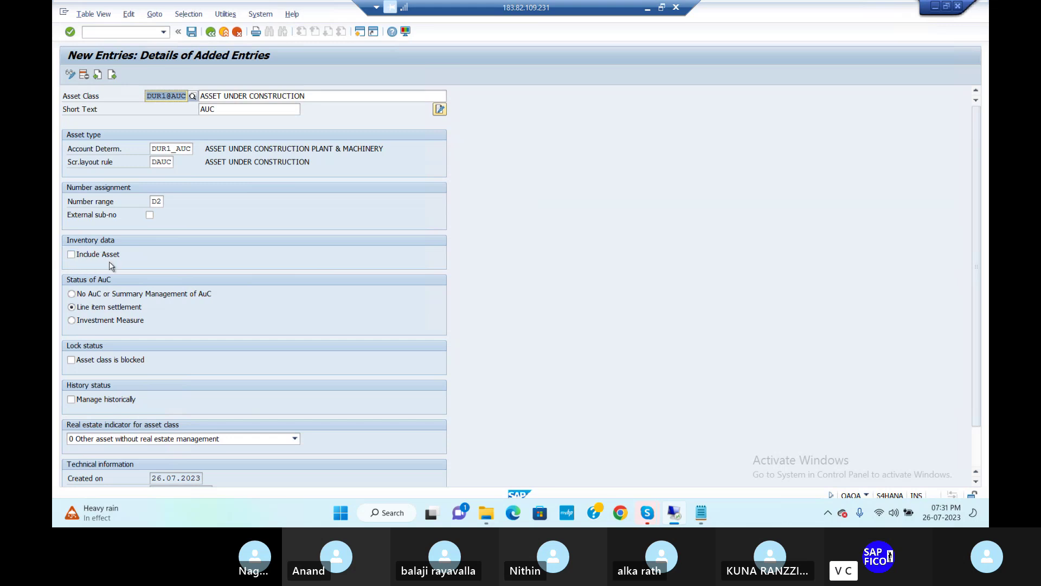
left_click(191, 32)
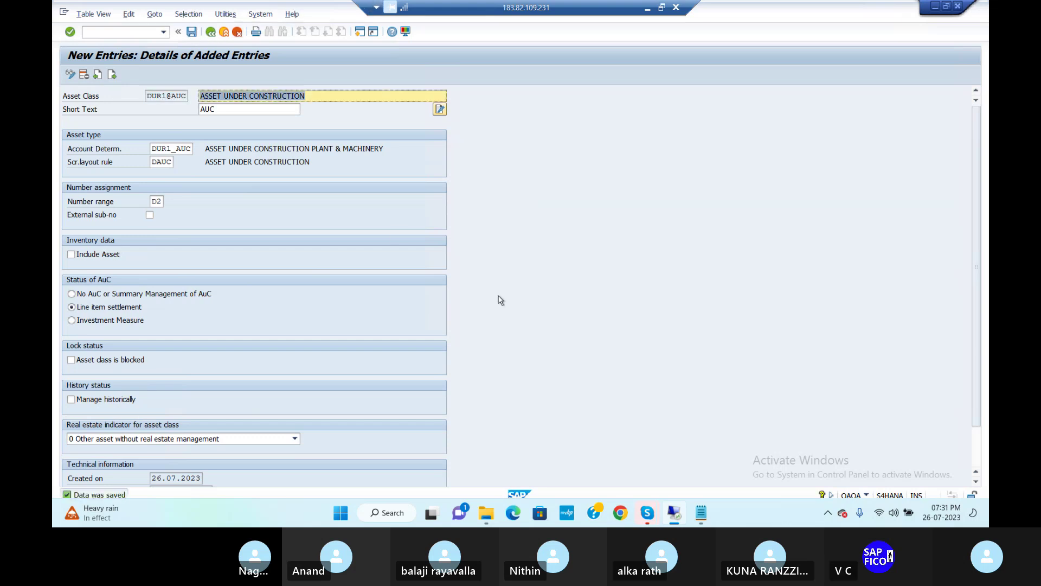
- Switch to the Notepad configuration notes and correct the main asset class name in point 7 to DUR1@PM
left_click(702, 515)
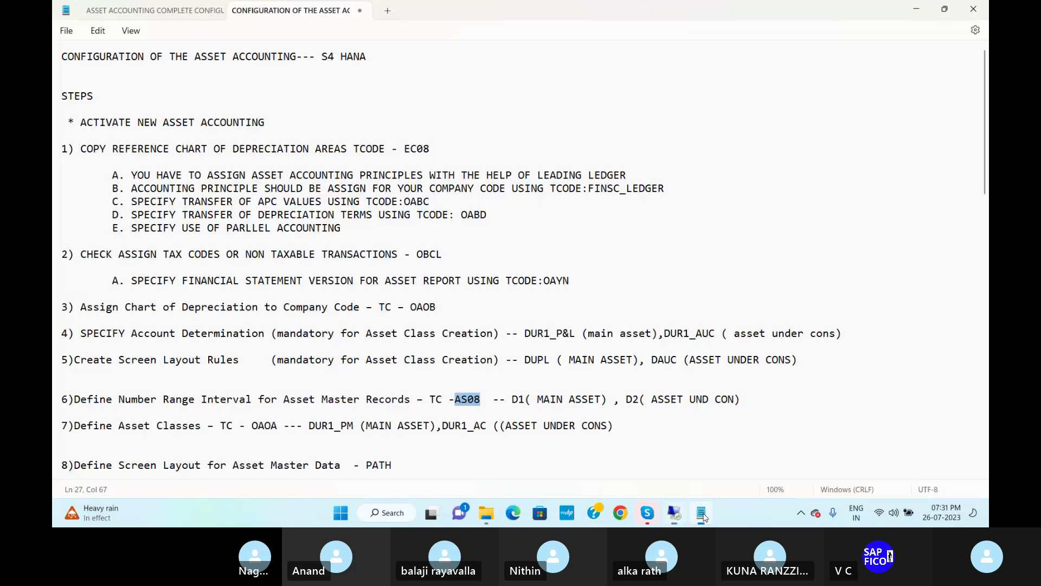
left_click(349, 427)
key("BackSpace")
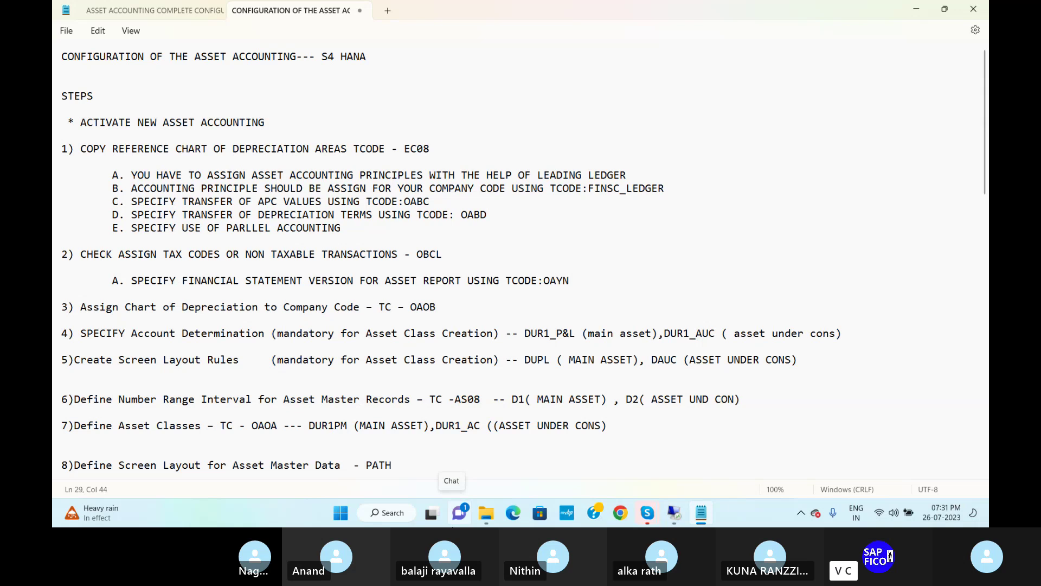
type("@")
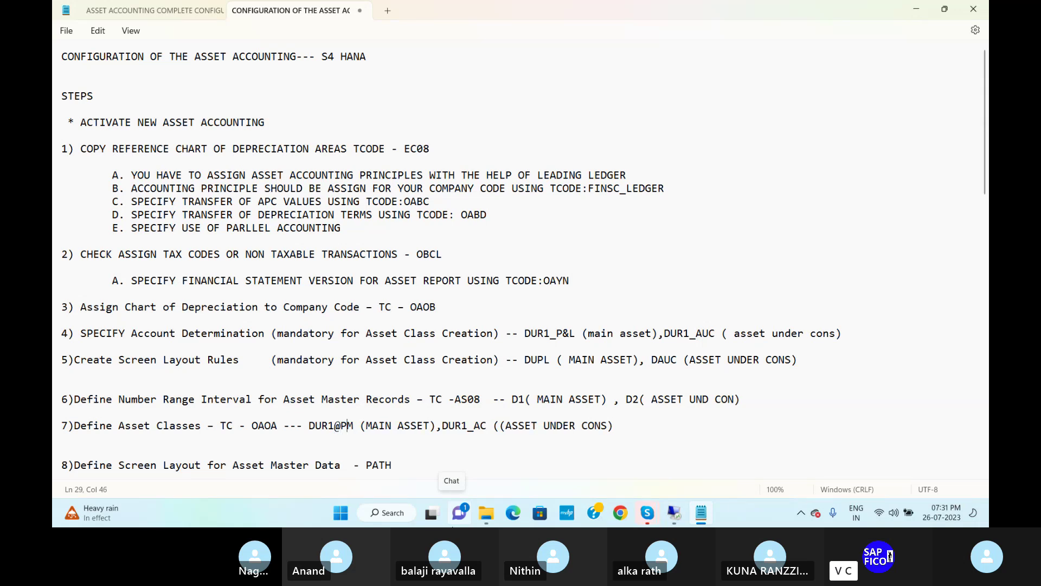
- Correct the asset under construction class name in point 7 of the notes to DUR1@AUC
key("Right")
key("Right")
key("Right")
key("Right")
key("Right")
key("Right")
key("BackSpace")
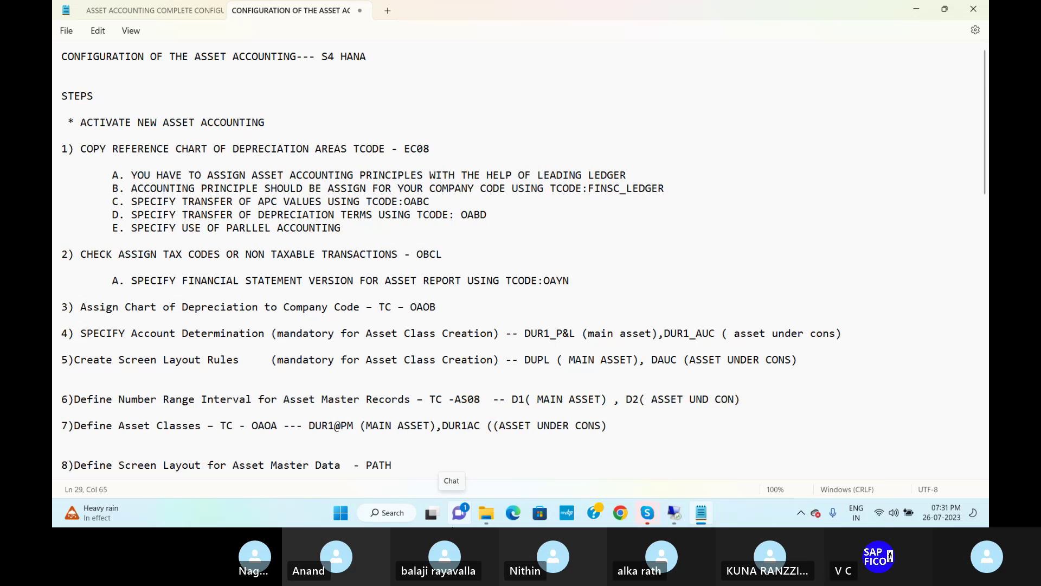
type("@A")
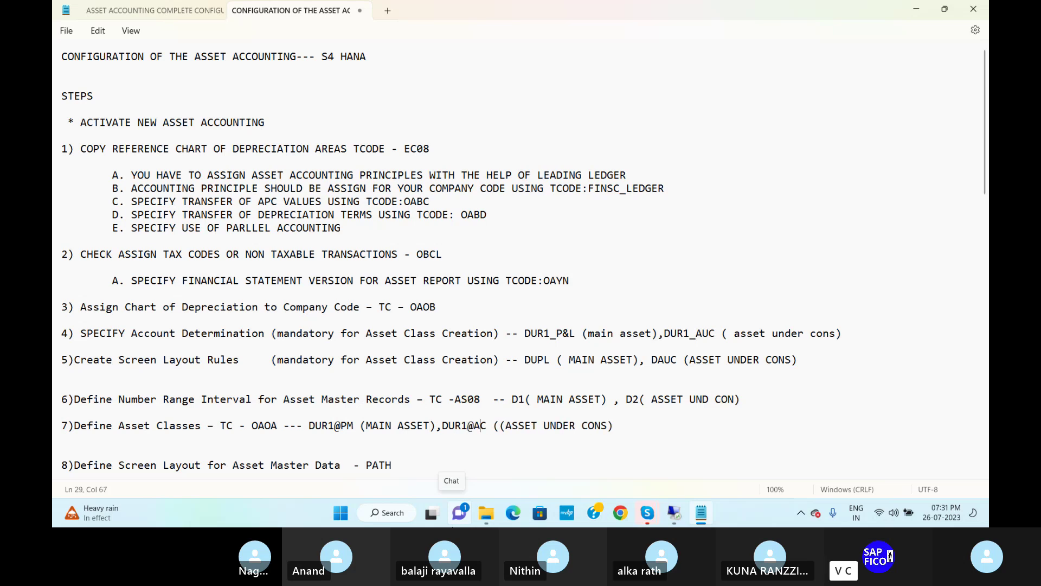
type("U")
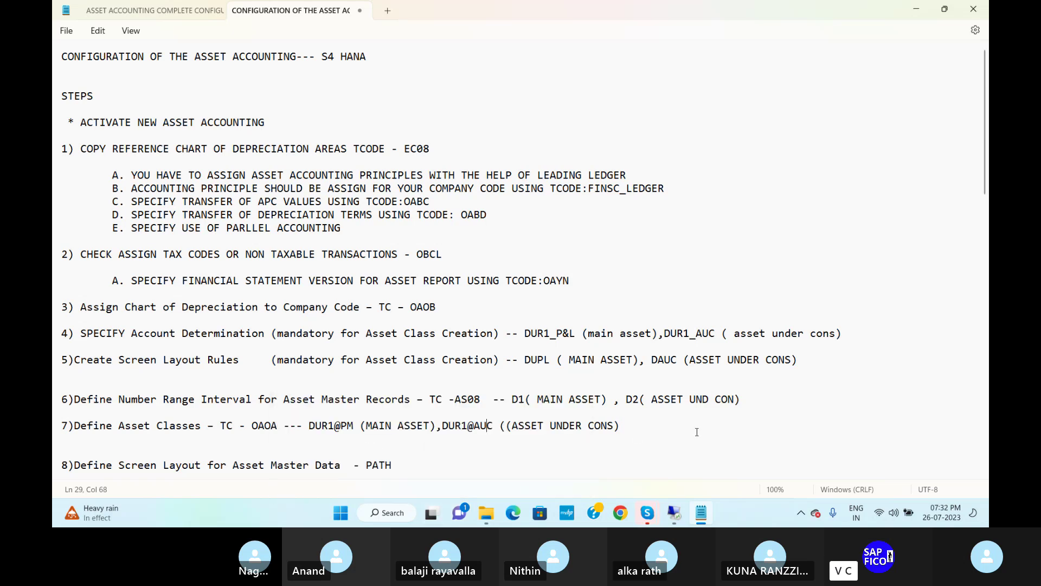
- Switch back to the SAP session and return from the AUC class details to the asset class overview
left_click(350, 425)
left_click(674, 513)
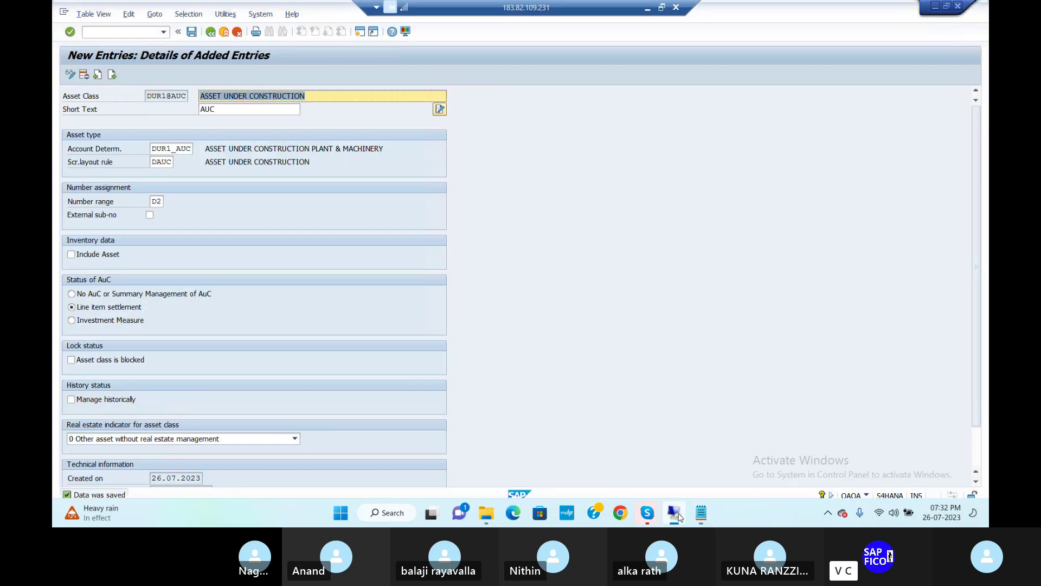
left_click(210, 31)
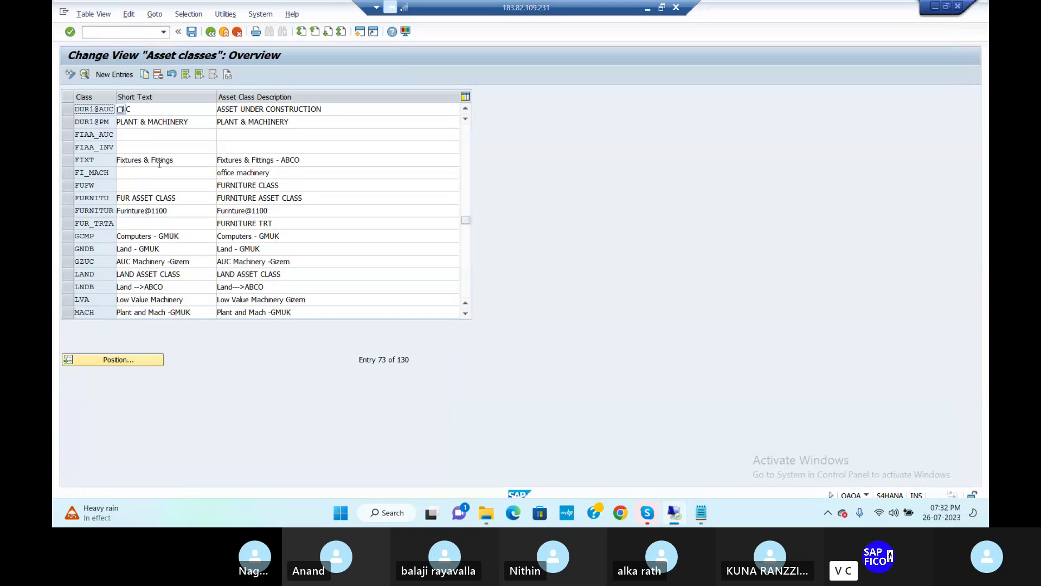